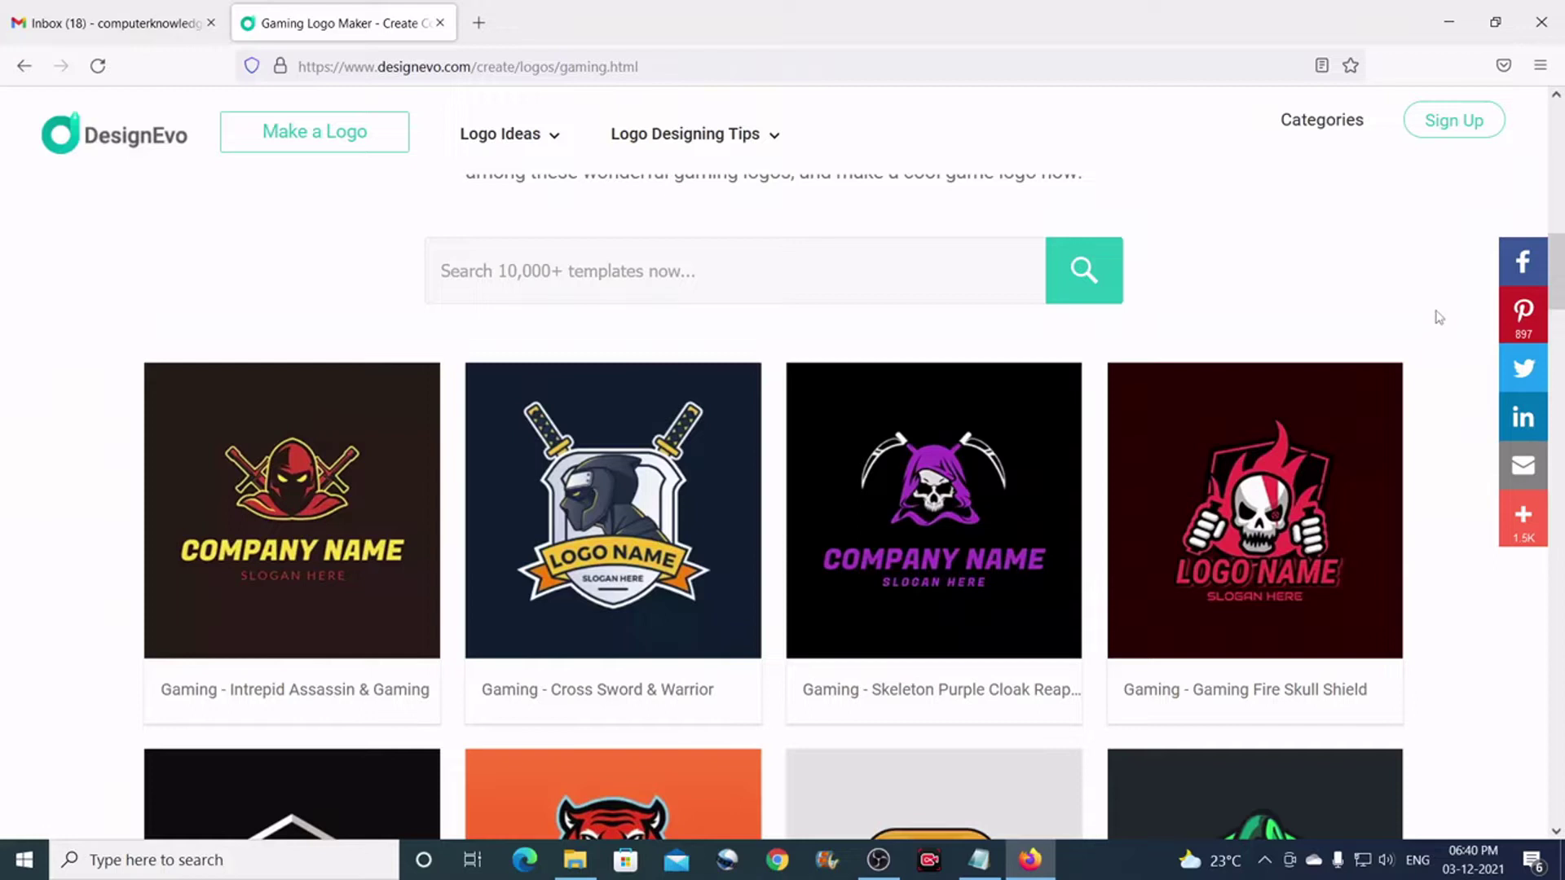
{"action": "scroll", "coordinate": [1439, 316], "scroll_direction": "down", "scroll_amount": 2}
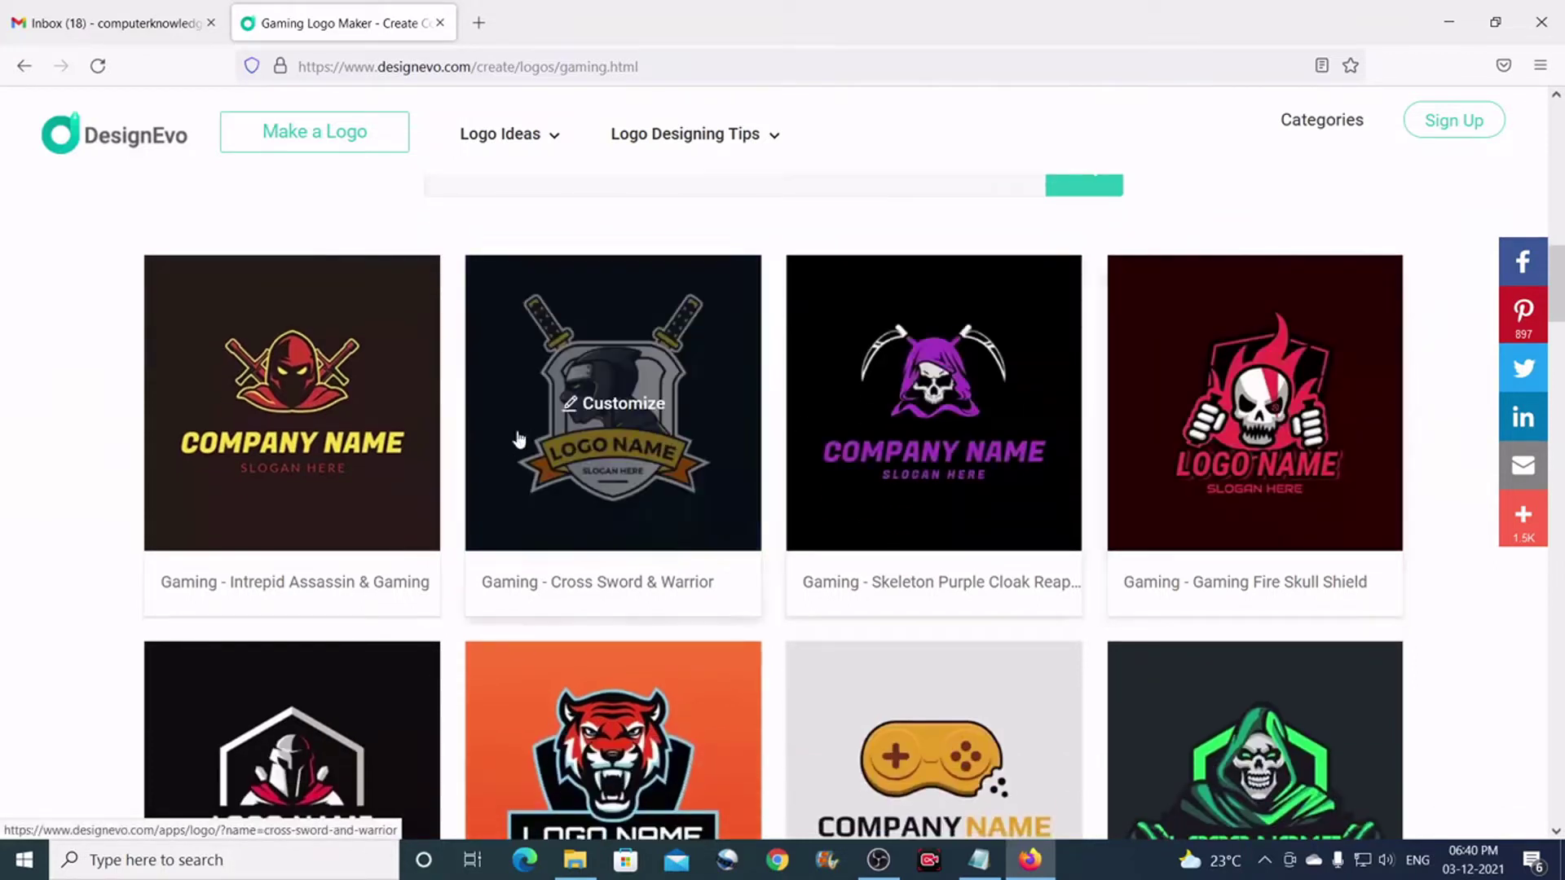
{"action": "scroll", "coordinate": [1422, 430], "scroll_direction": "down", "scroll_amount": 2}
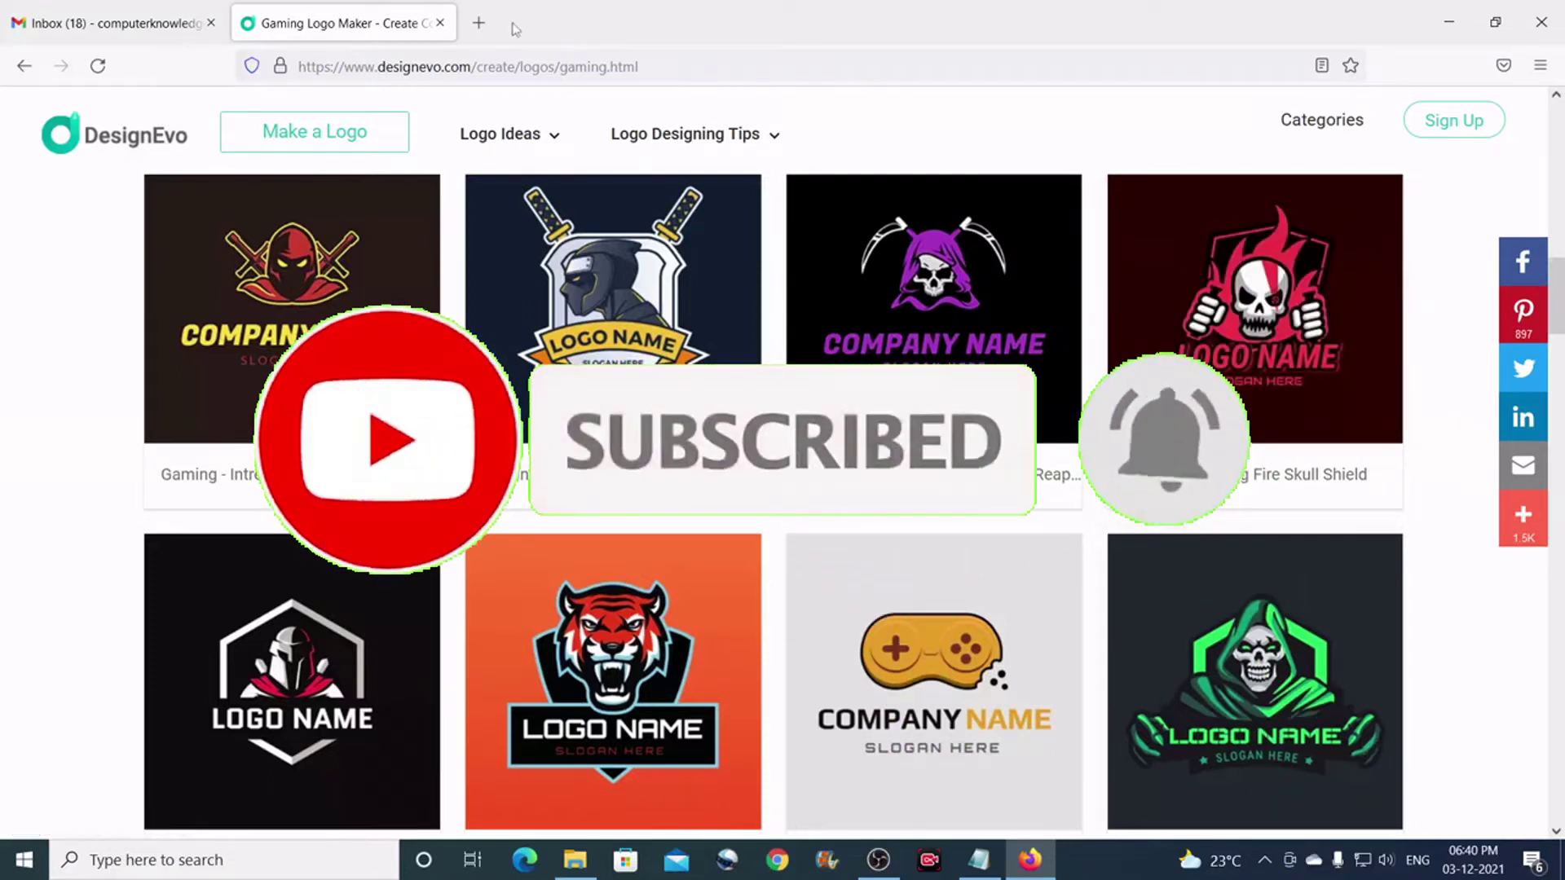
Open the Google homepage, google.com, in a new browser tab.
{"action": "left_click", "coordinate": [481, 23]}
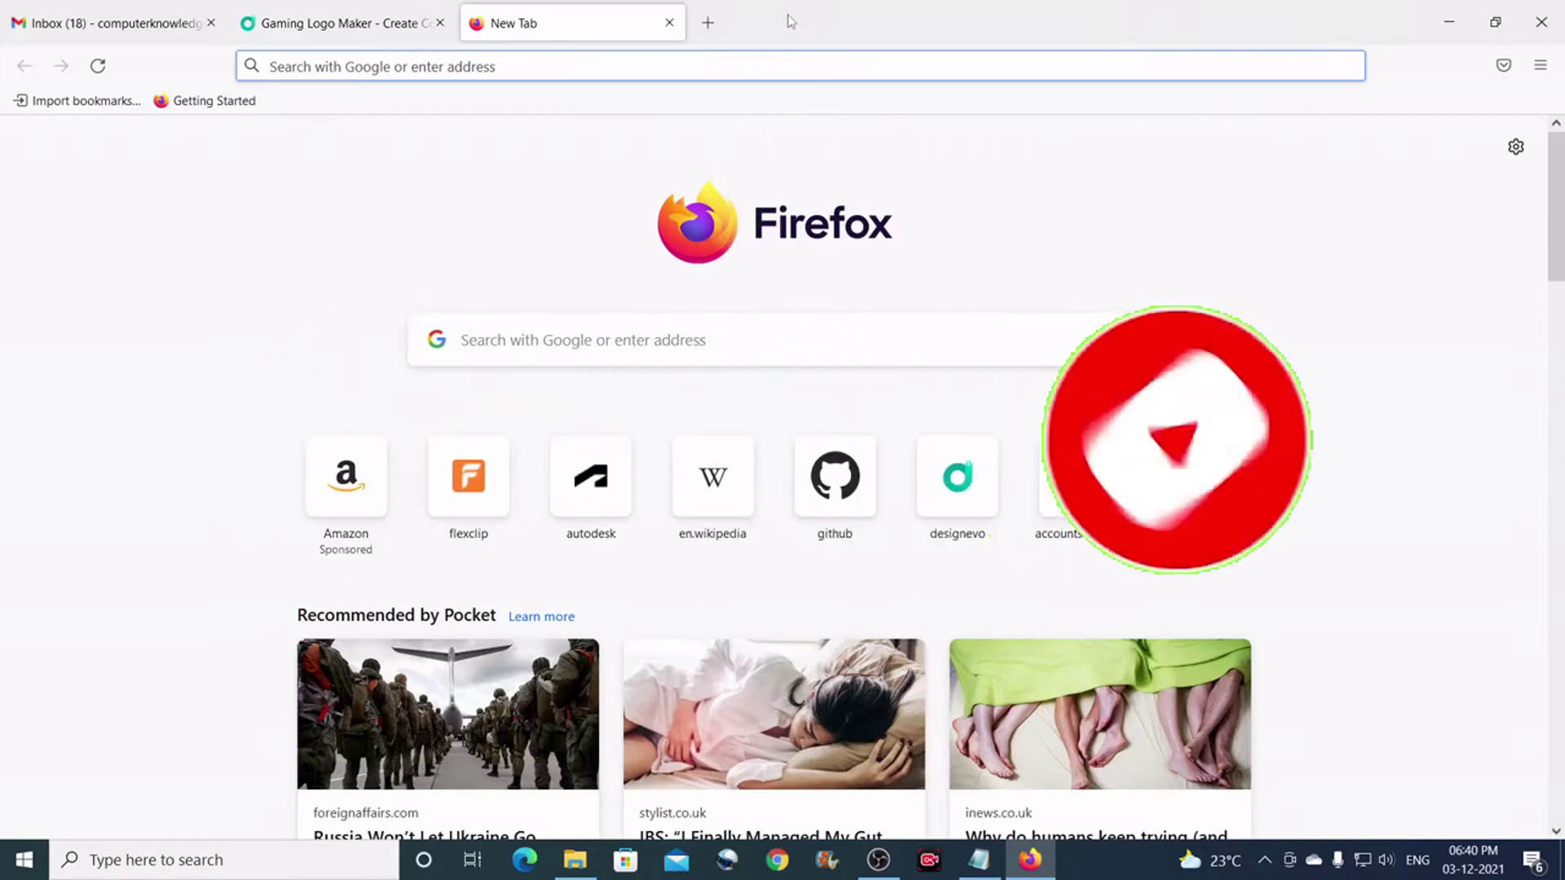
{"action": "type", "text": "google.com/"}
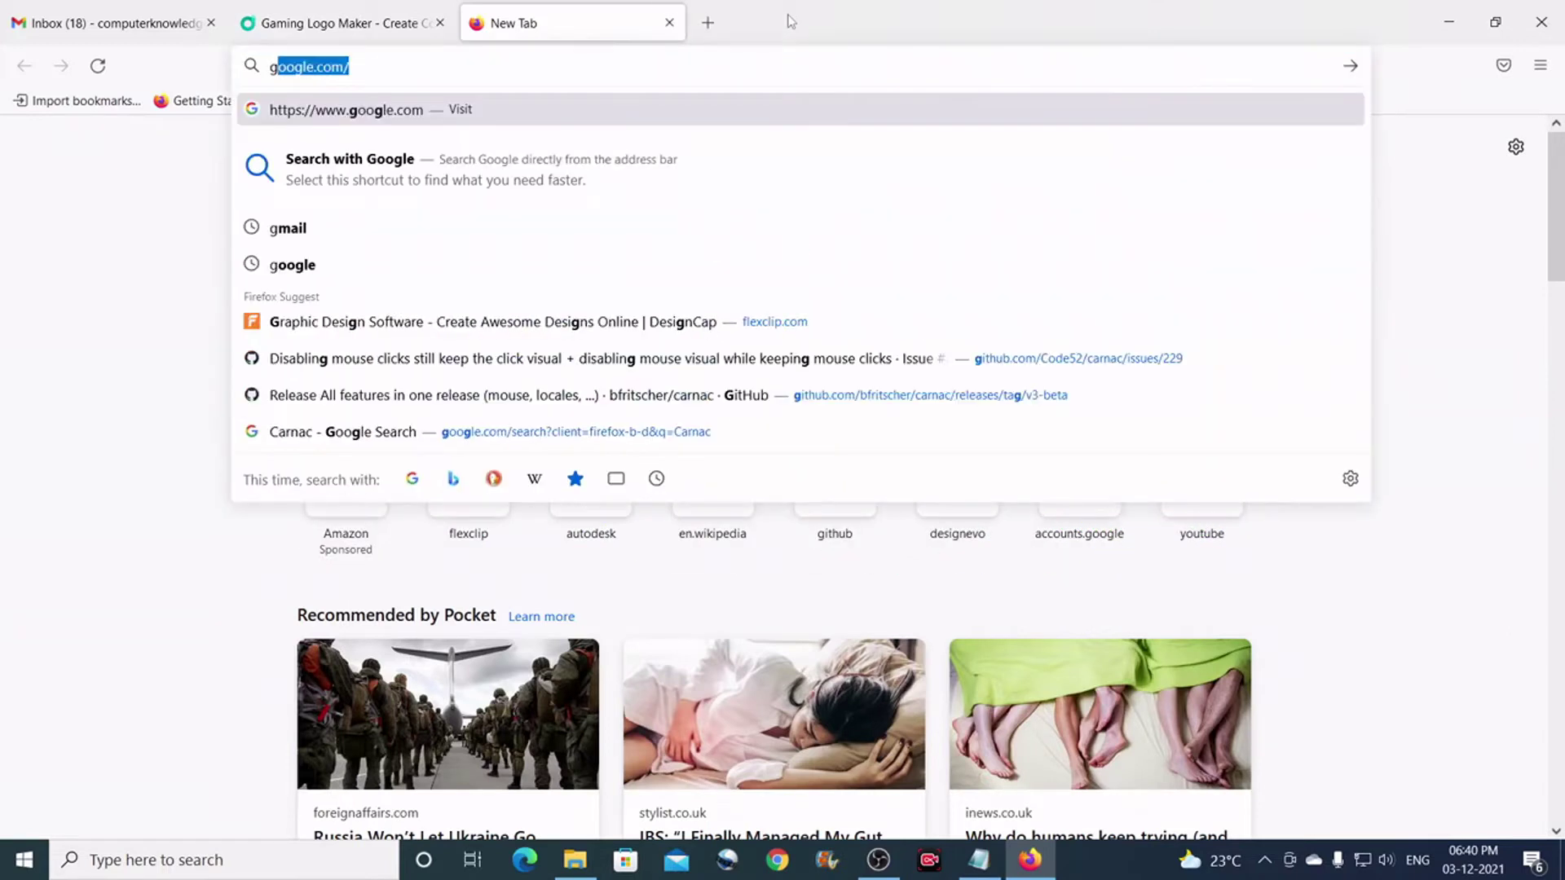
{"action": "key", "text": "Right"}
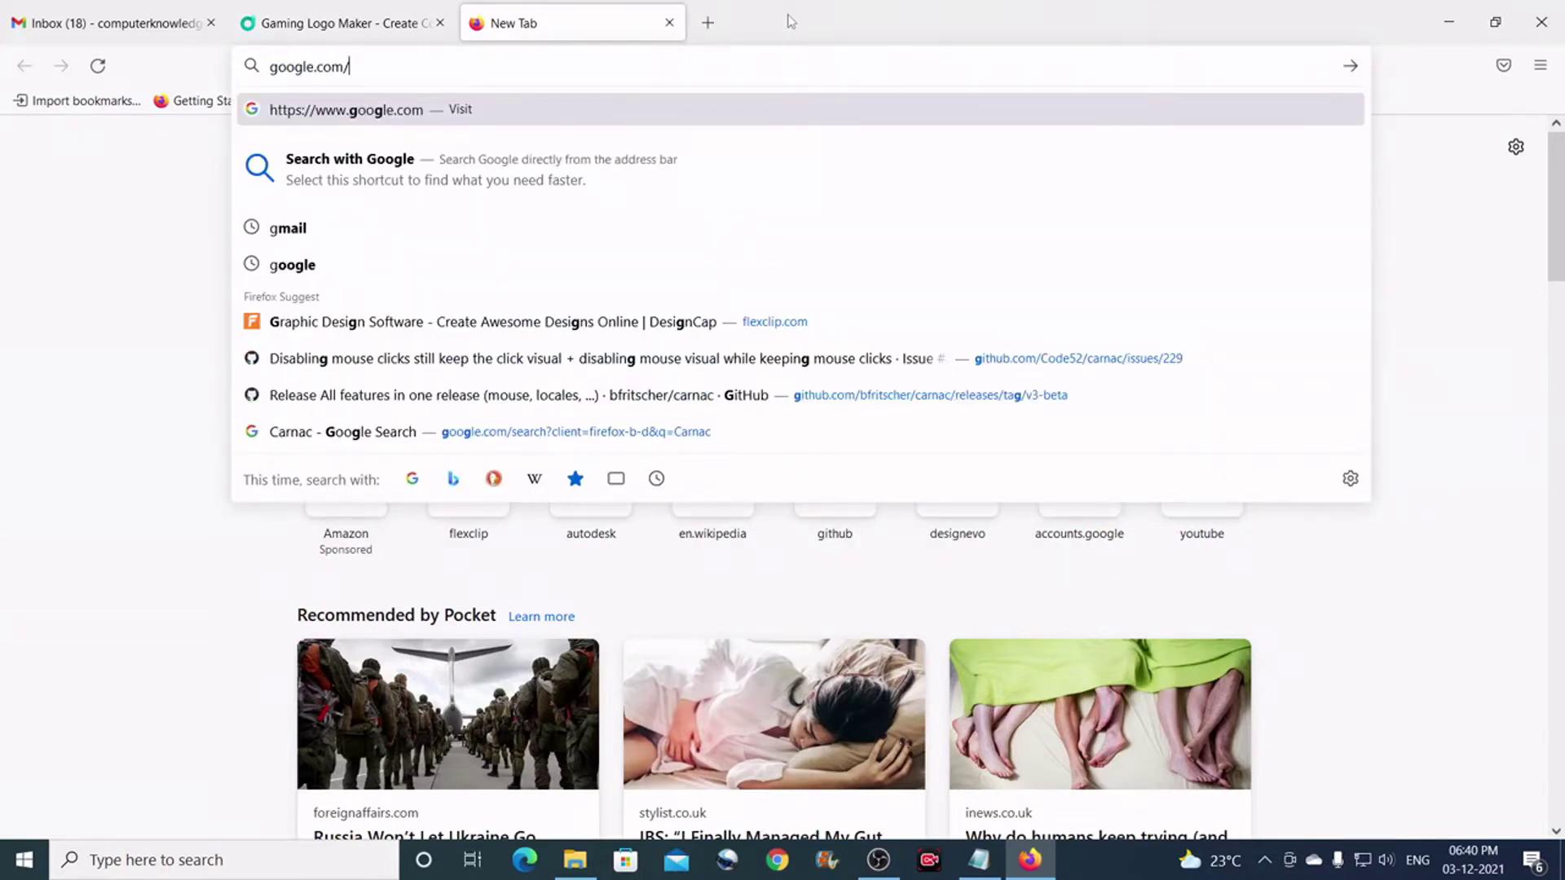
{"action": "key", "text": "Return"}
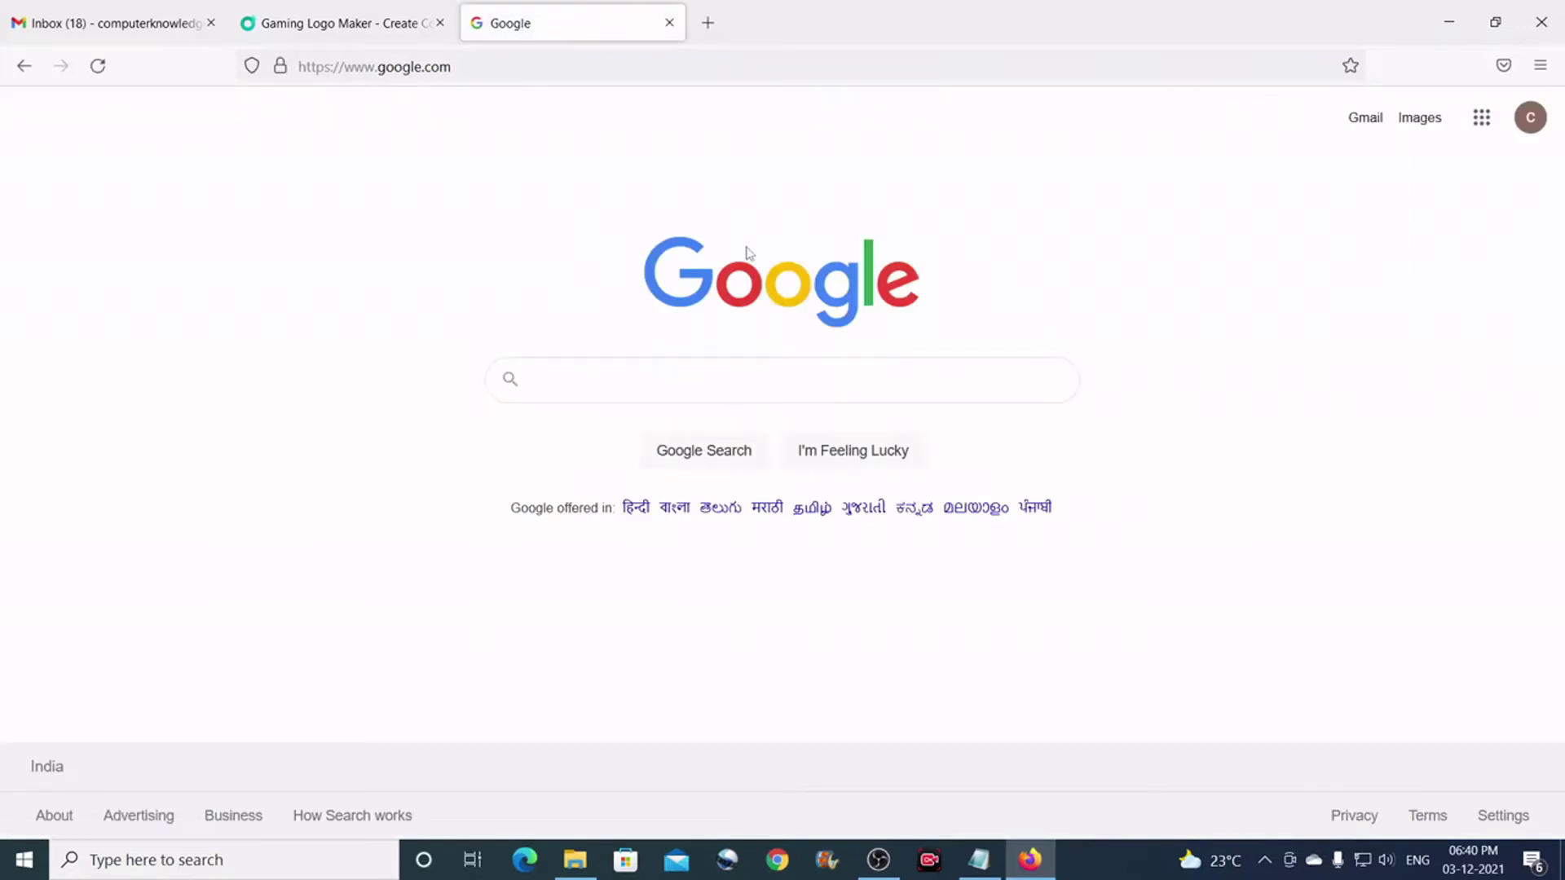
Search Google for designevo and open the DesignEvo website from the results.
{"action": "type", "text": "desi"}
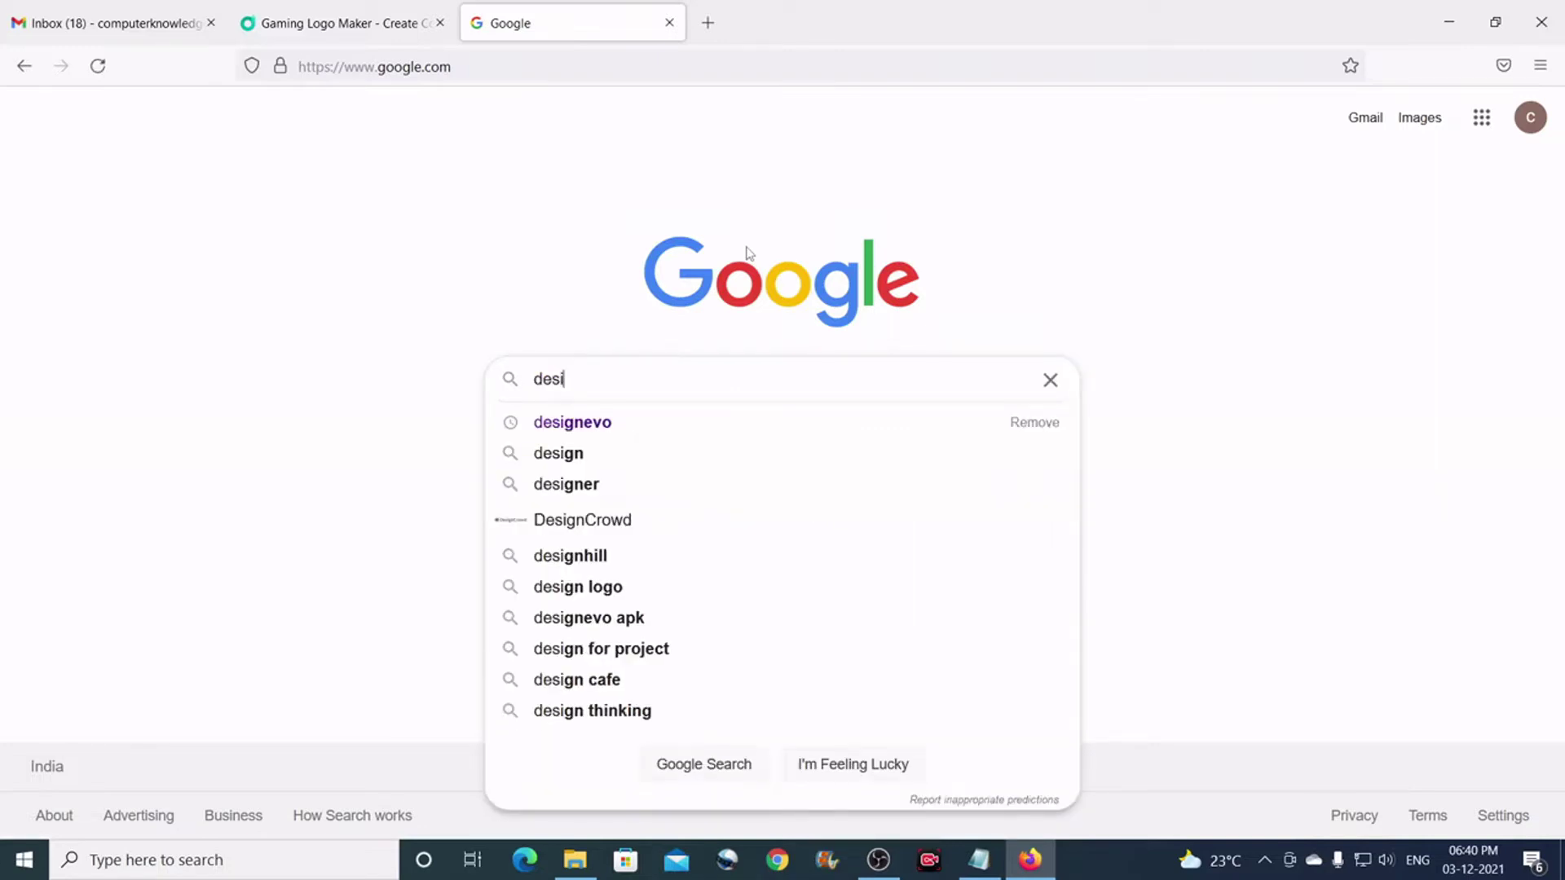
{"action": "left_click", "coordinate": [601, 425]}
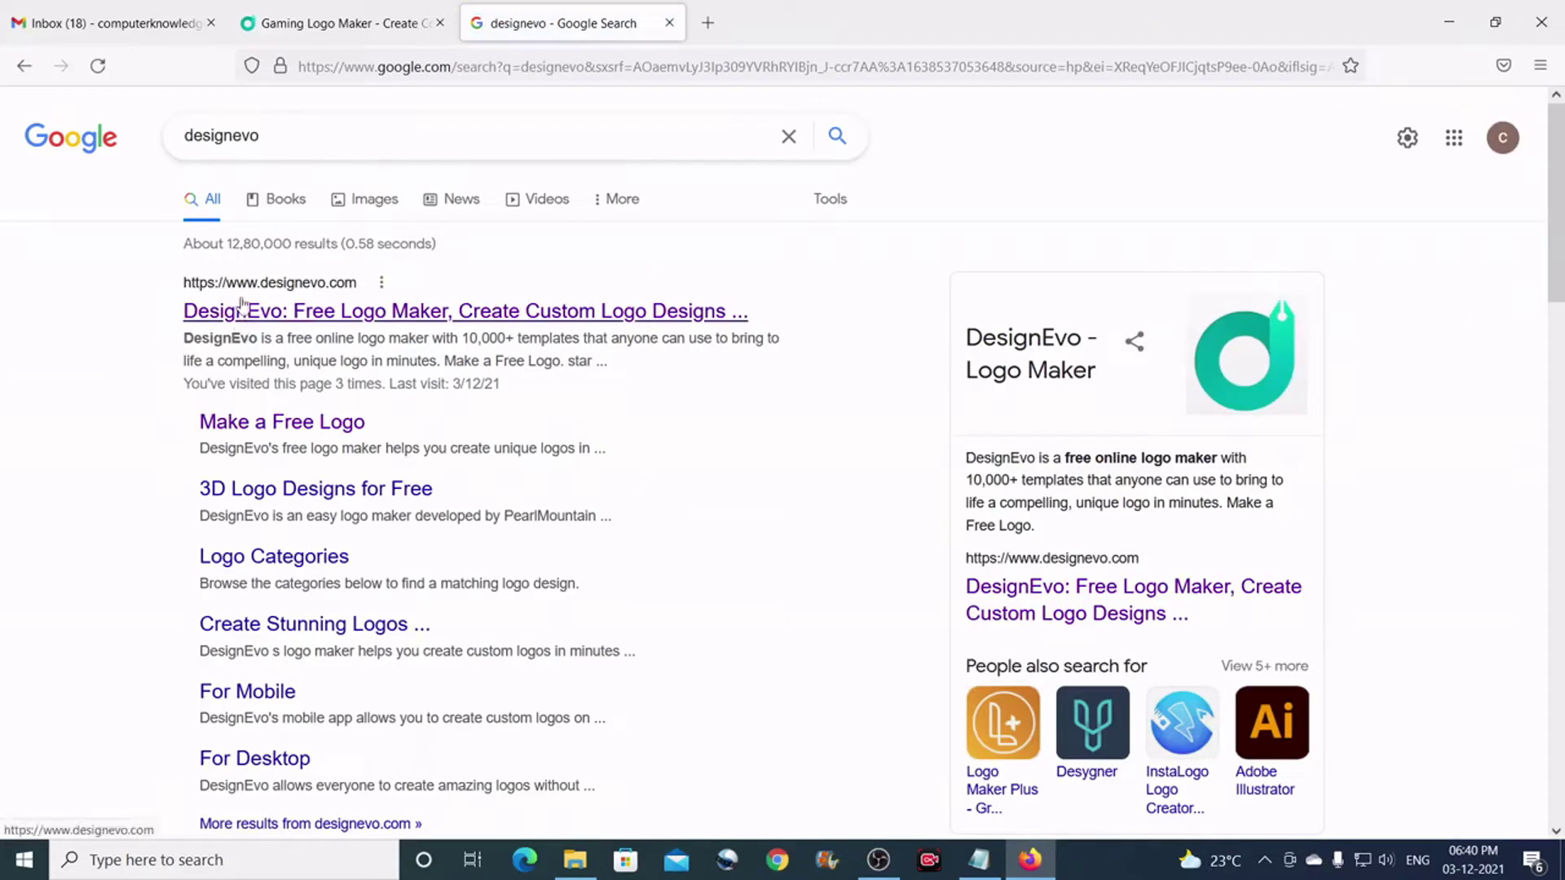
{"action": "left_click", "coordinate": [379, 316]}
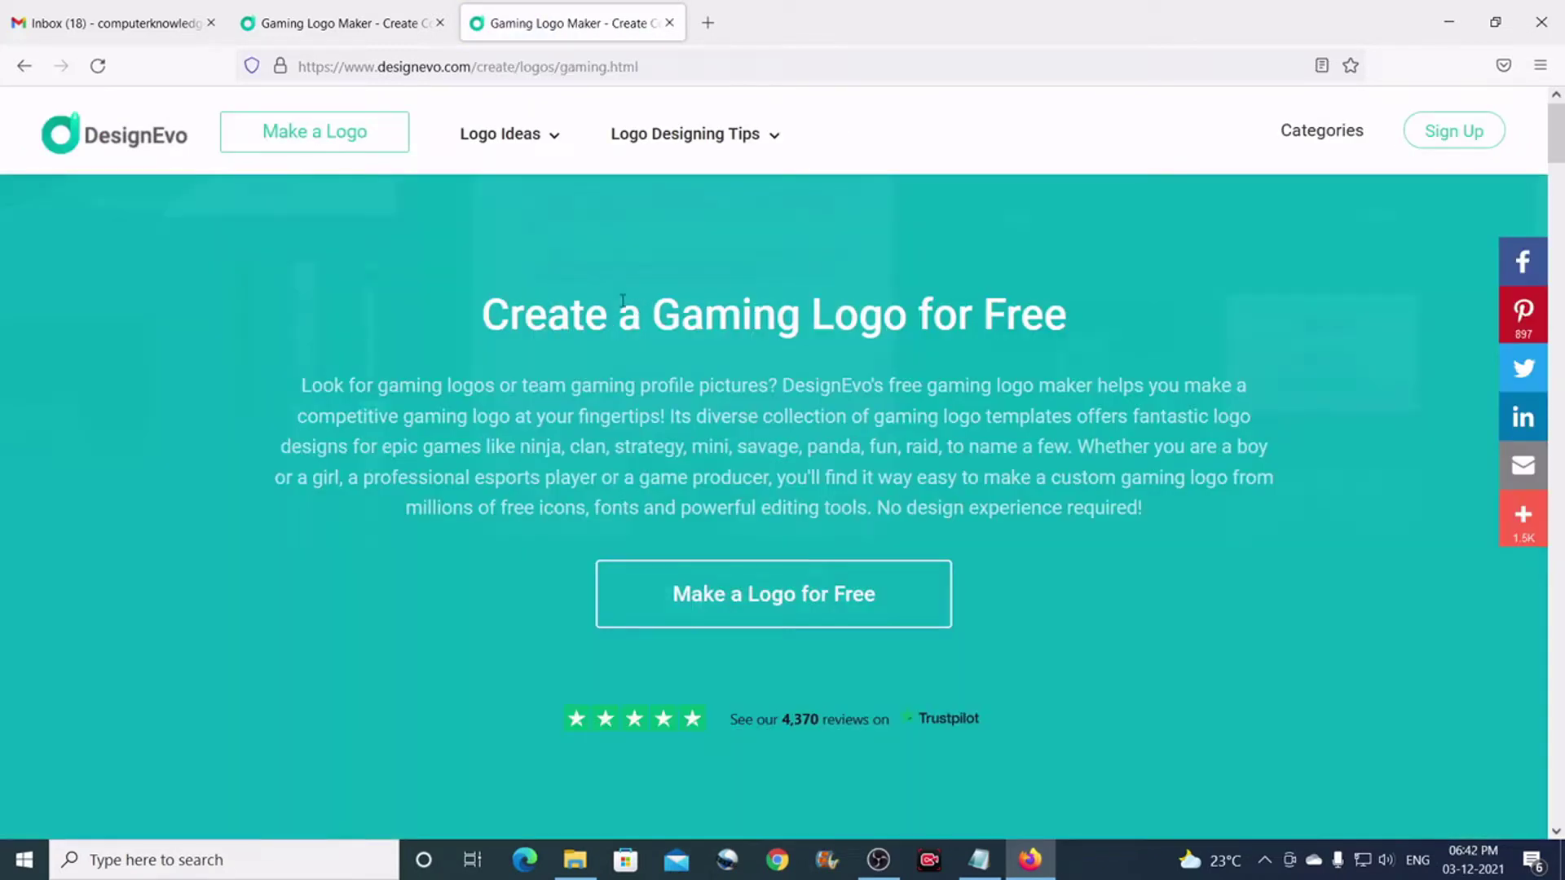
Open the Gaming Logo page from the Trends logo ideas and load more gaming logo templates.
{"action": "mouse_move", "coordinate": [502, 143]}
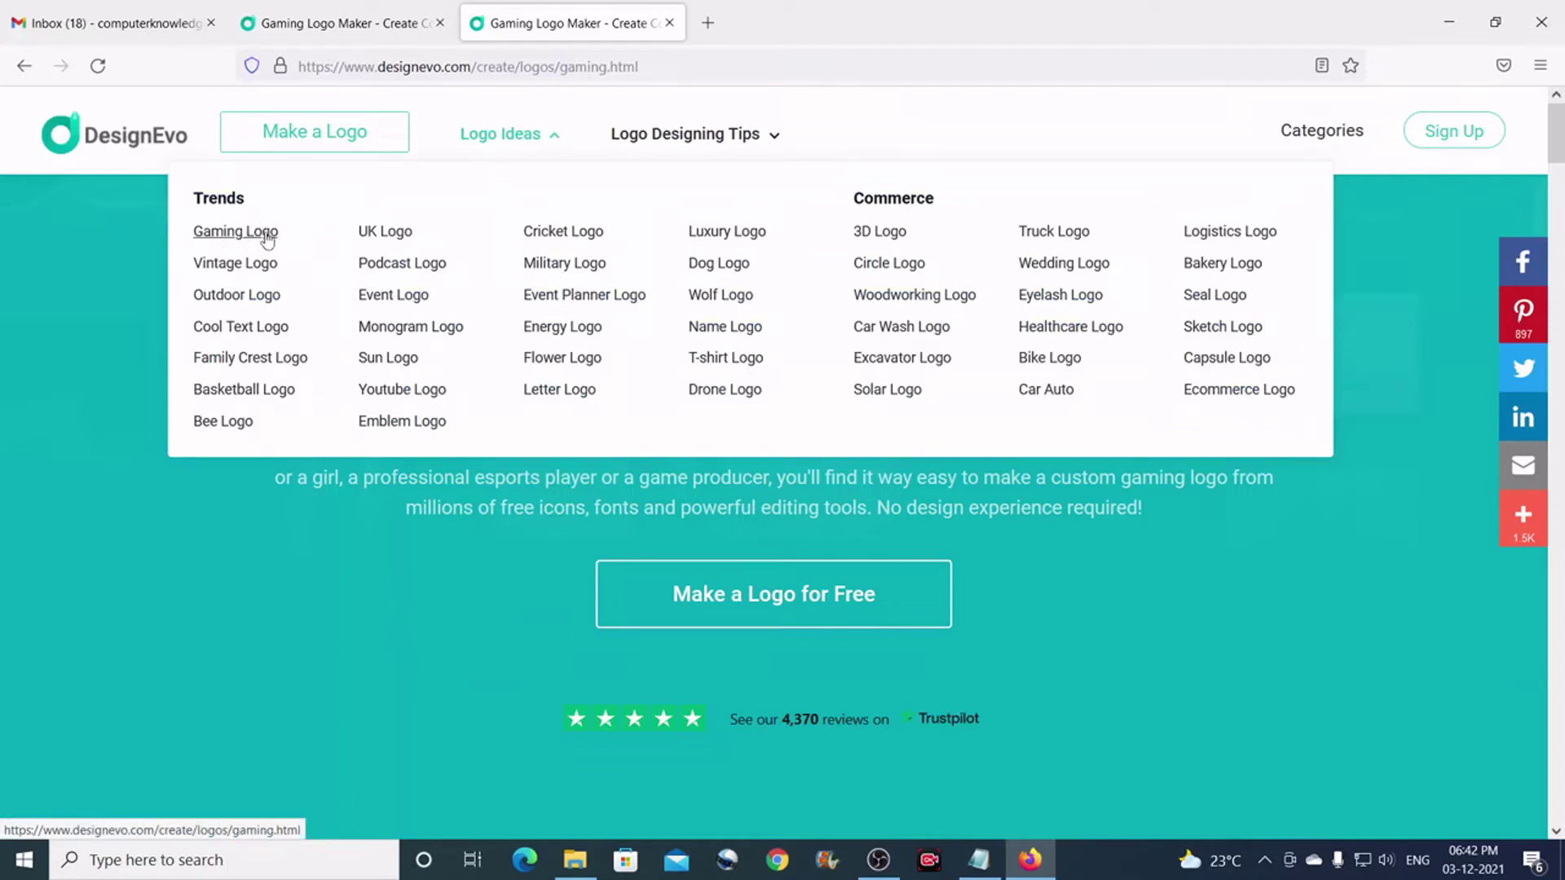
{"action": "left_click", "coordinate": [266, 236]}
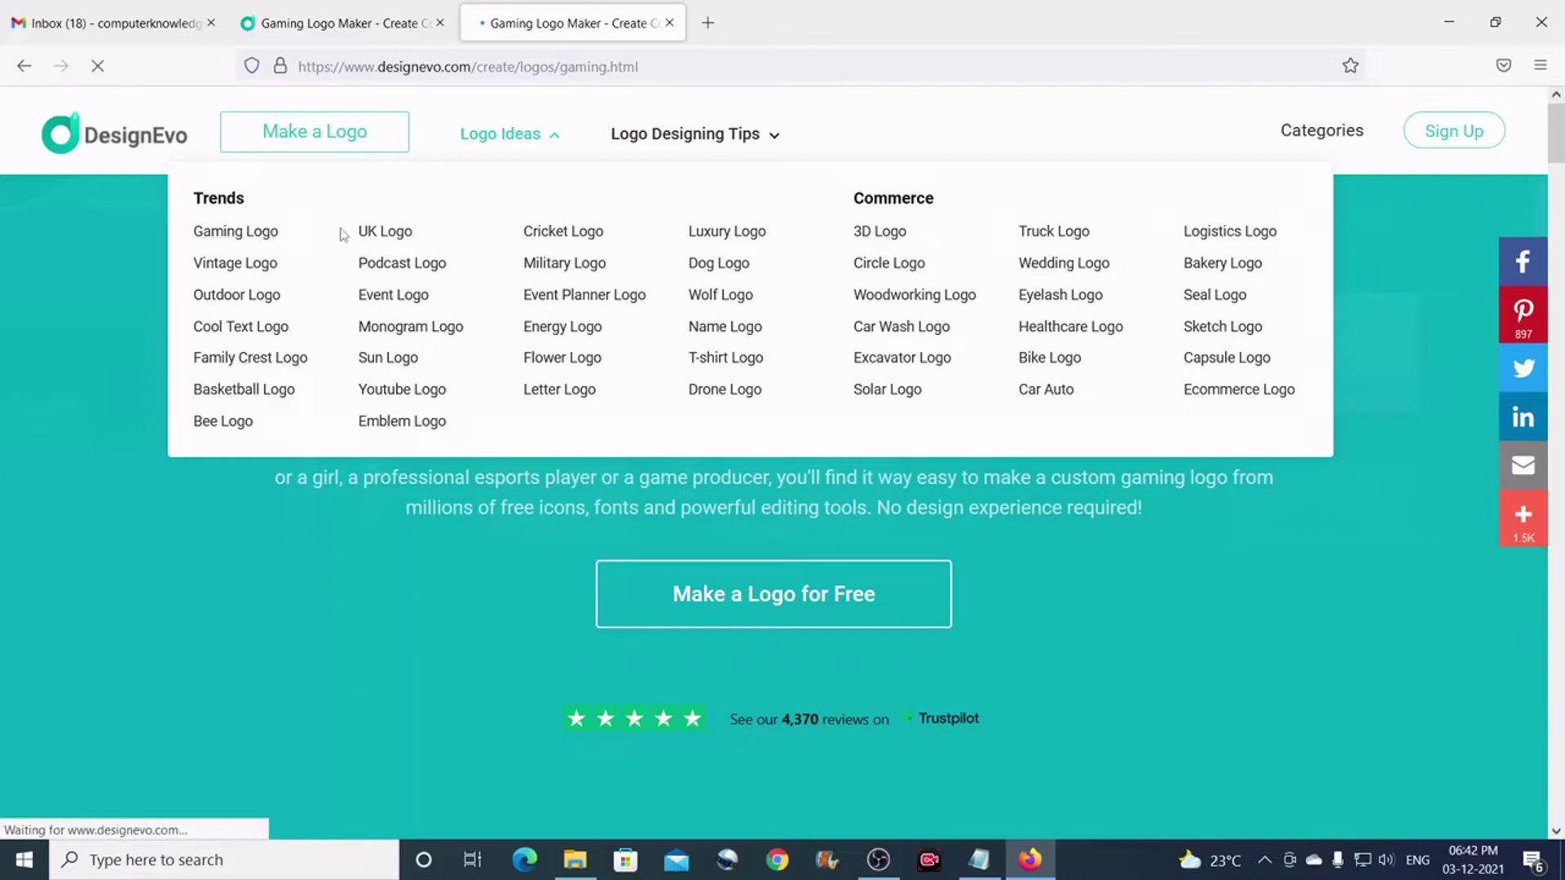
{"action": "scroll", "coordinate": [1276, 385], "scroll_direction": "down", "scroll_amount": 6}
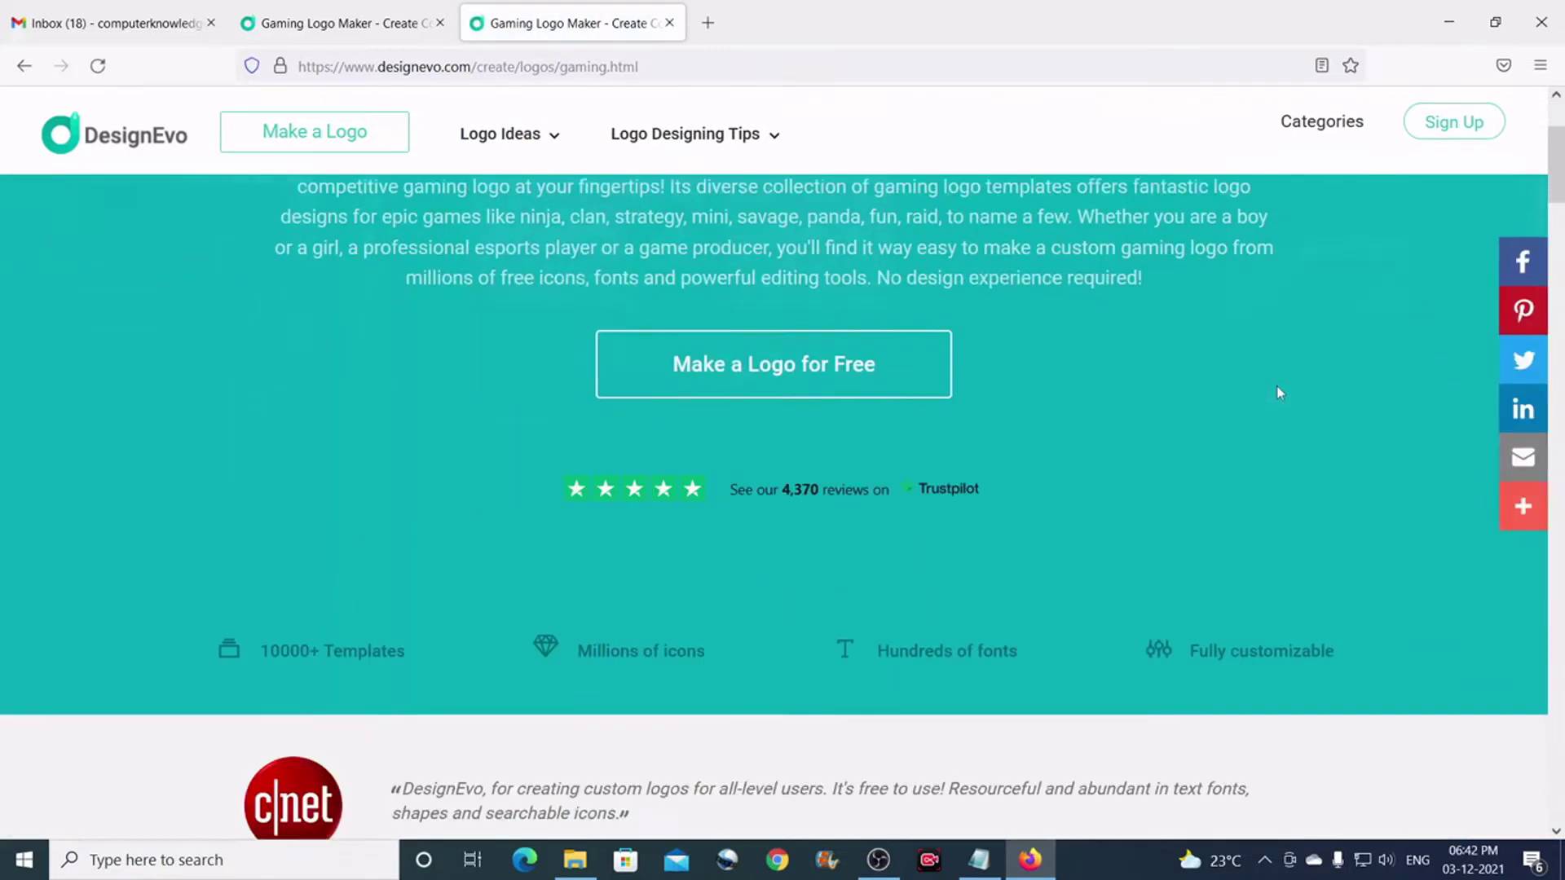
{"action": "scroll", "coordinate": [1244, 377], "scroll_direction": "down", "scroll_amount": 14}
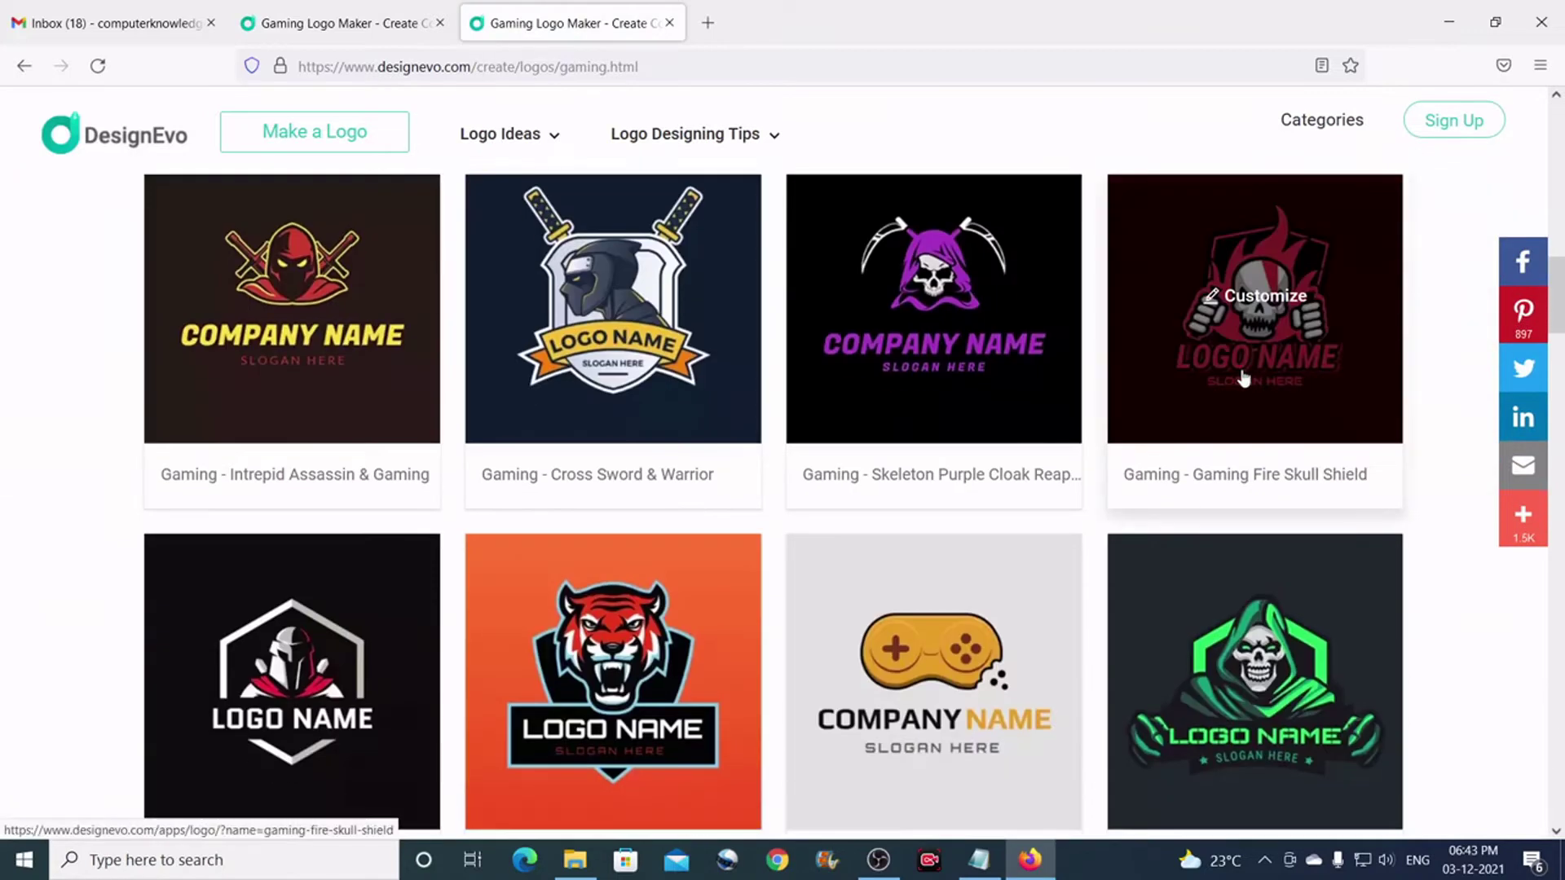
{"action": "scroll", "coordinate": [1243, 377], "scroll_direction": "down", "scroll_amount": 6}
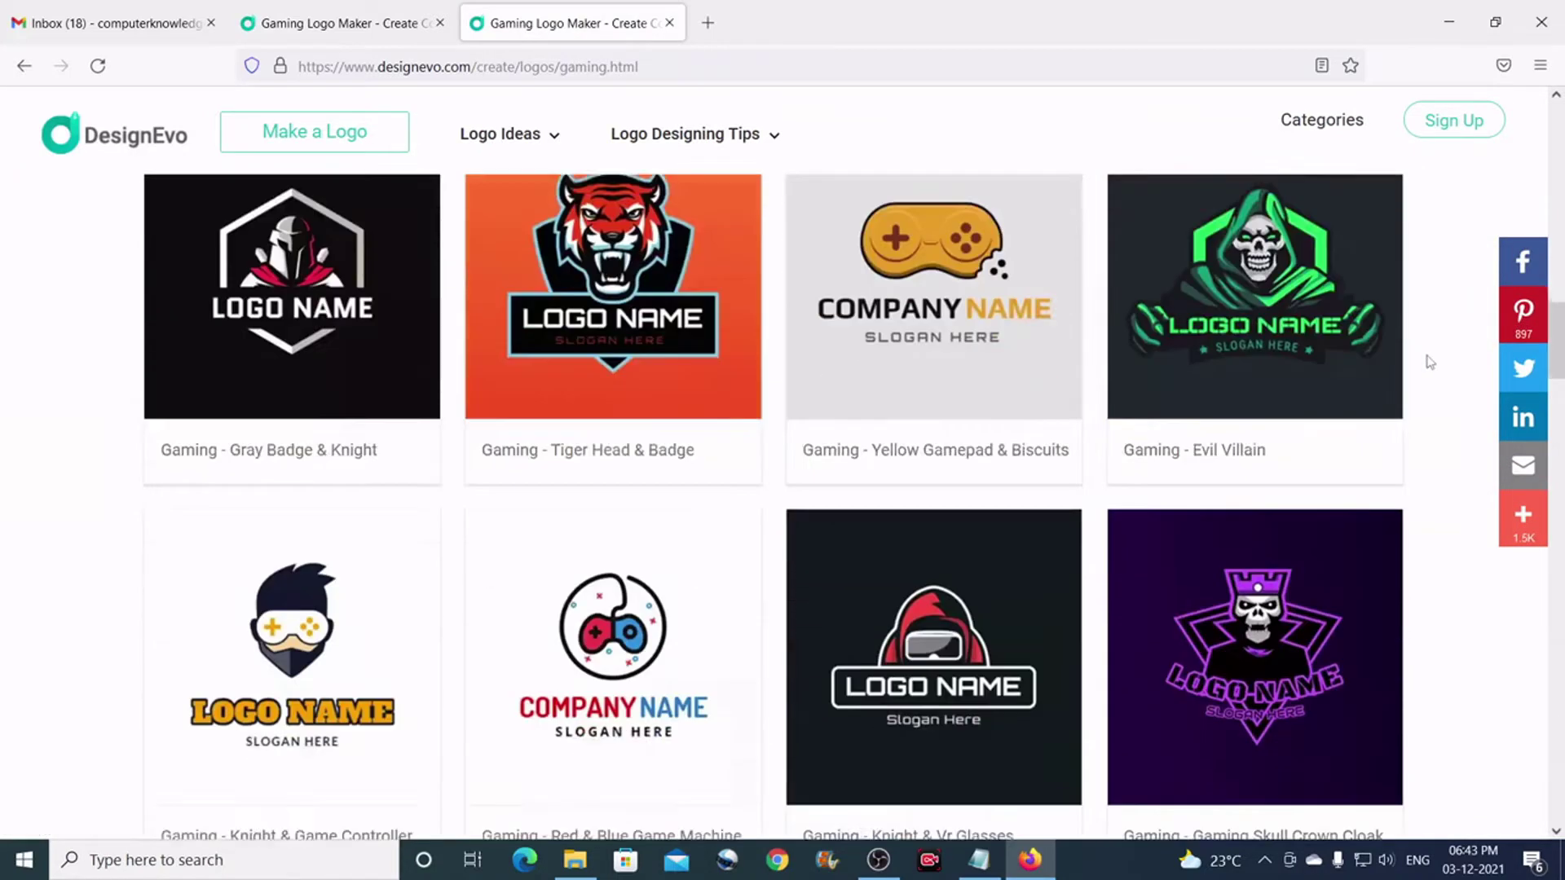
{"action": "scroll", "coordinate": [1428, 361], "scroll_direction": "down", "scroll_amount": 12}
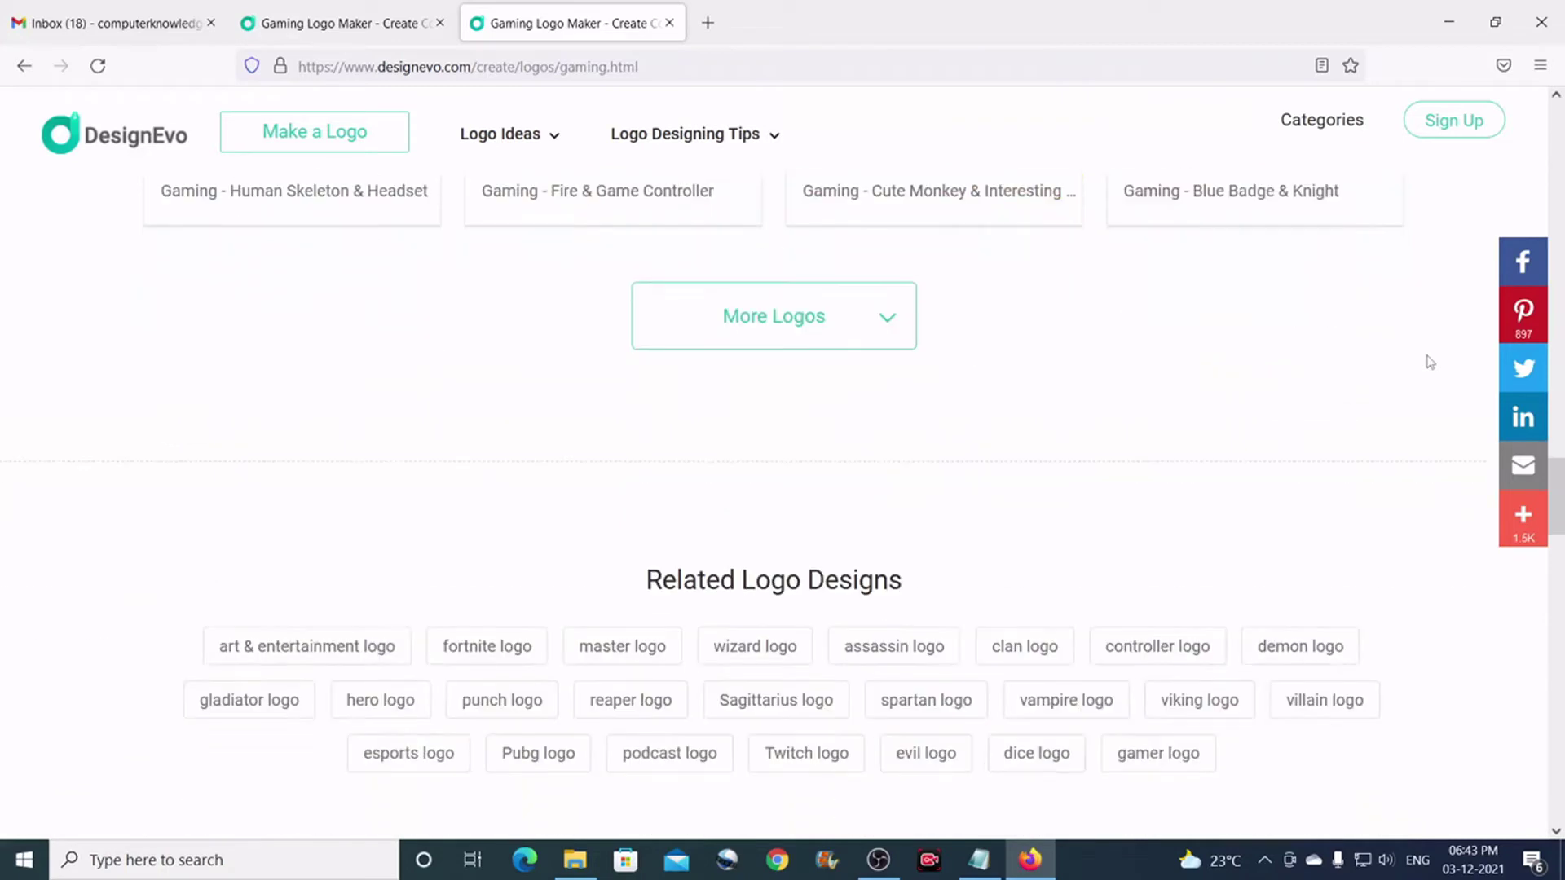
{"action": "scroll", "coordinate": [1428, 361], "scroll_direction": "up", "scroll_amount": 3}
{"action": "left_click", "coordinate": [866, 548]}
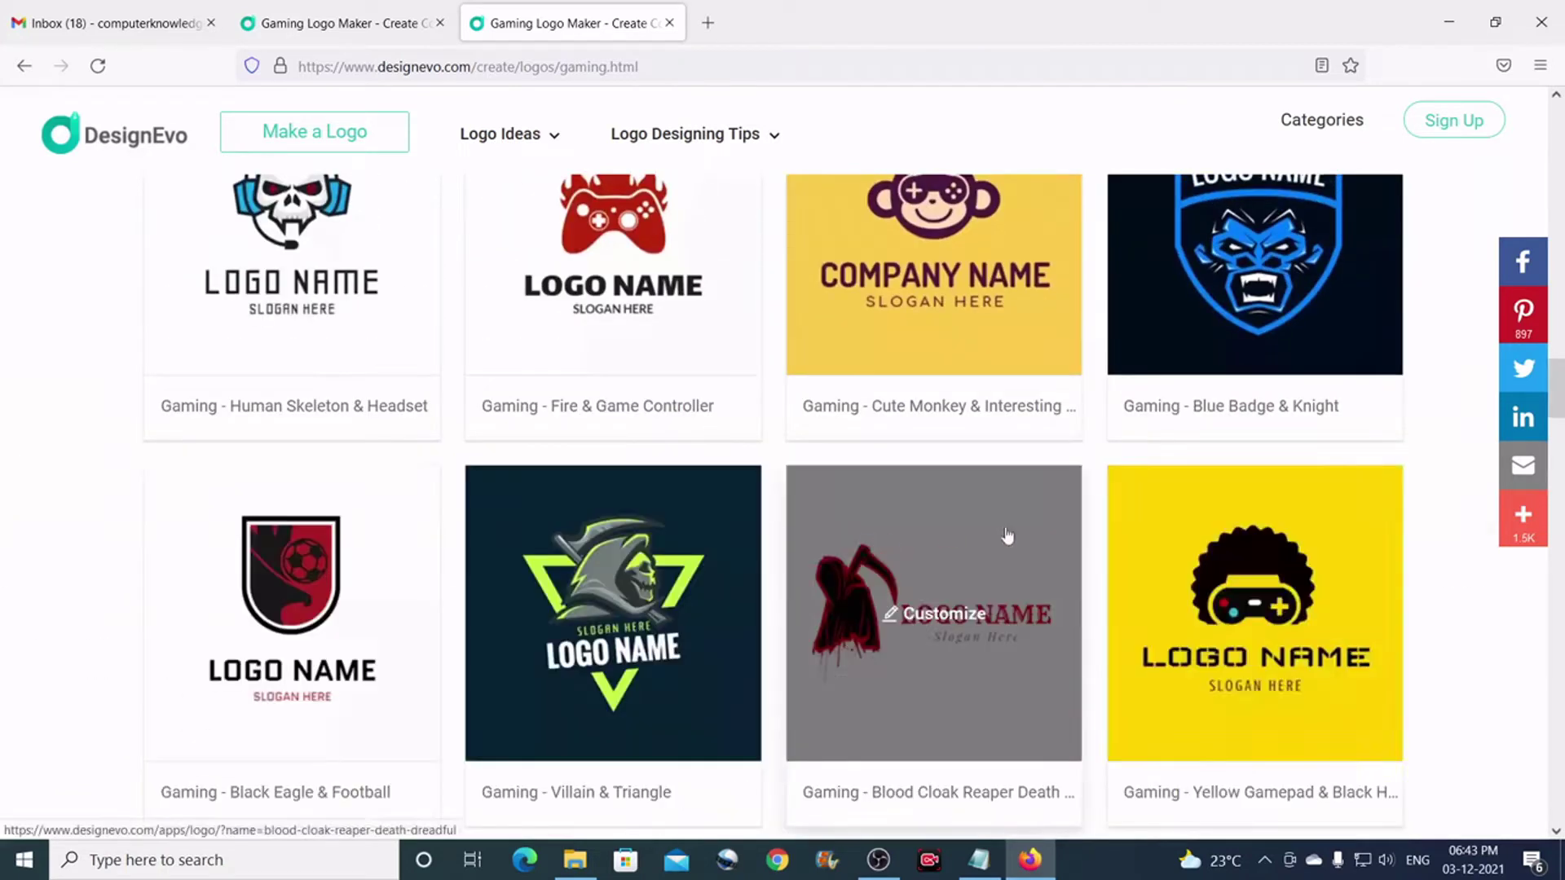
Look through the gaming logo templates and the list of logo designing tips.
{"action": "scroll", "coordinate": [1110, 512], "scroll_direction": "down", "scroll_amount": 1}
{"action": "scroll", "coordinate": [1110, 512], "scroll_direction": "down", "scroll_amount": 12}
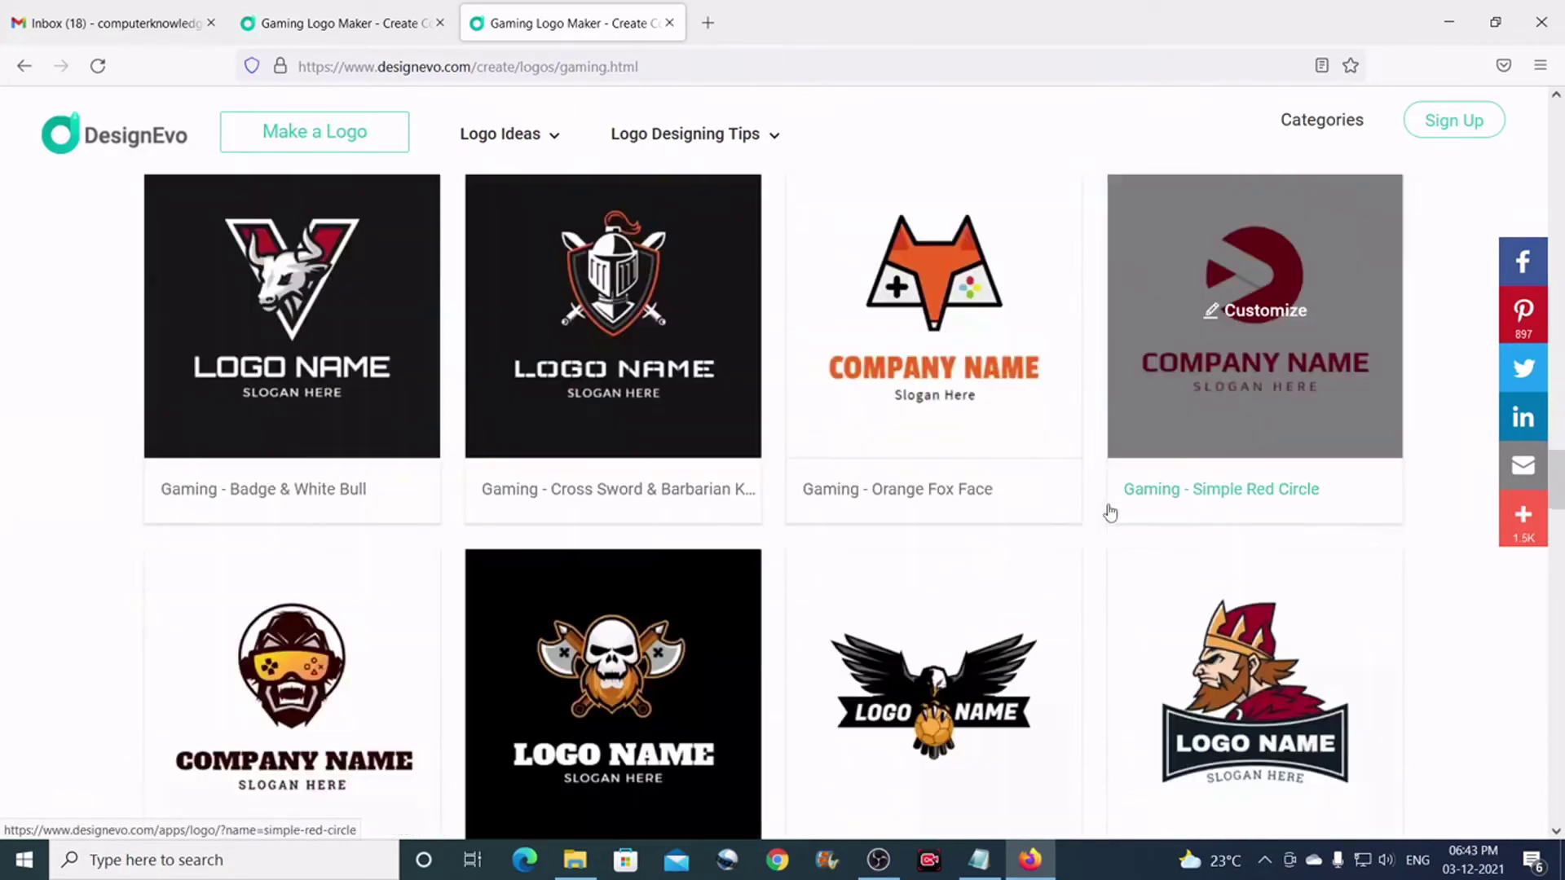
{"action": "scroll", "coordinate": [1109, 512], "scroll_direction": "down", "scroll_amount": 10}
{"action": "scroll", "coordinate": [1110, 512], "scroll_direction": "up", "scroll_amount": 11}
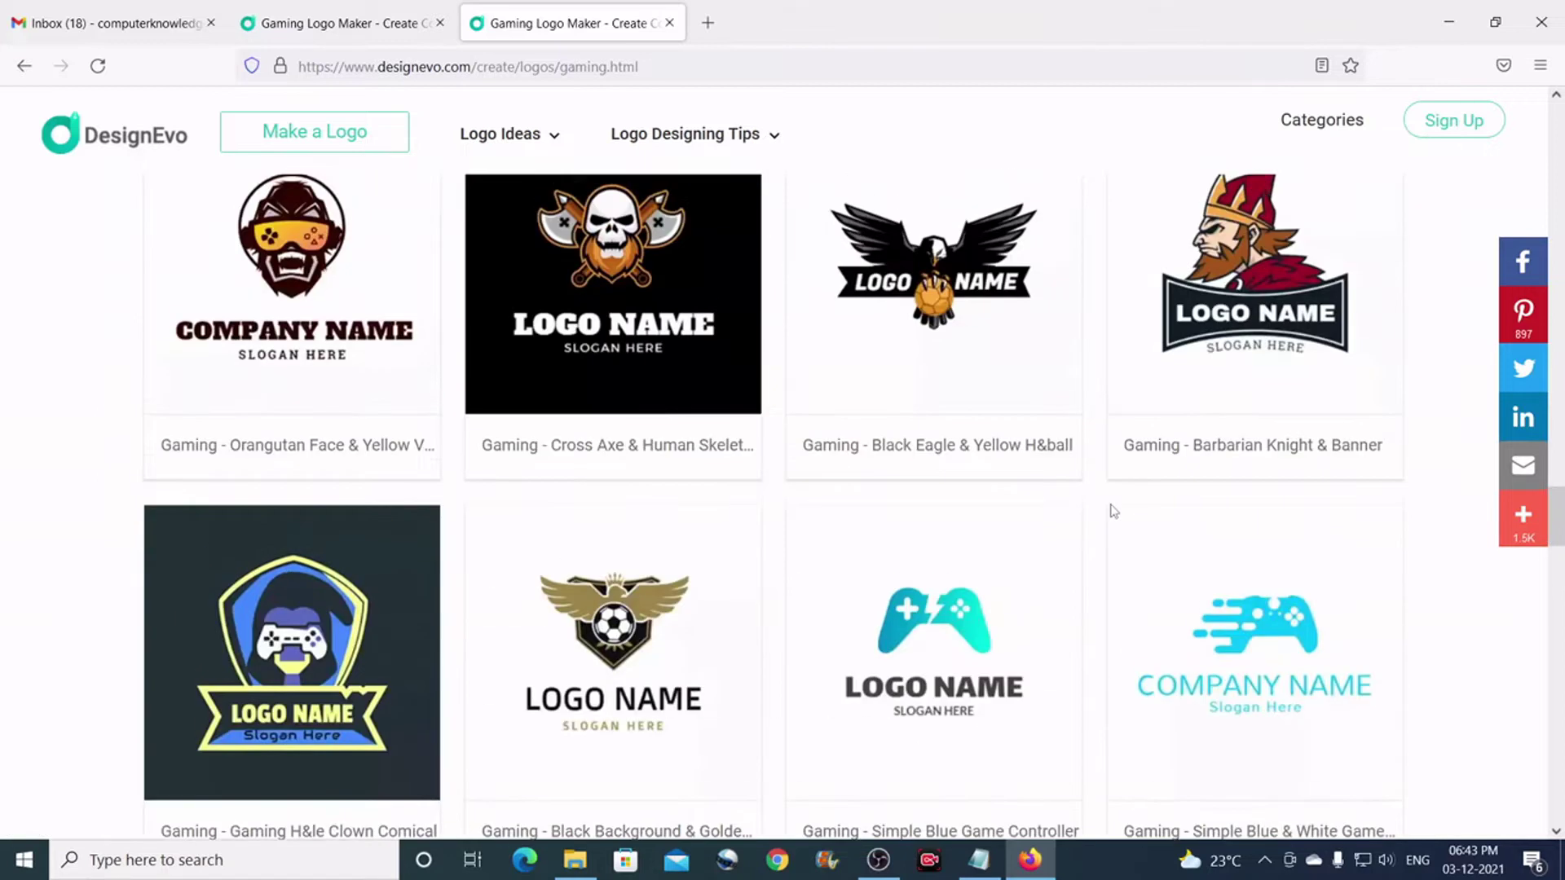
{"action": "scroll", "coordinate": [1113, 511], "scroll_direction": "down", "scroll_amount": 10}
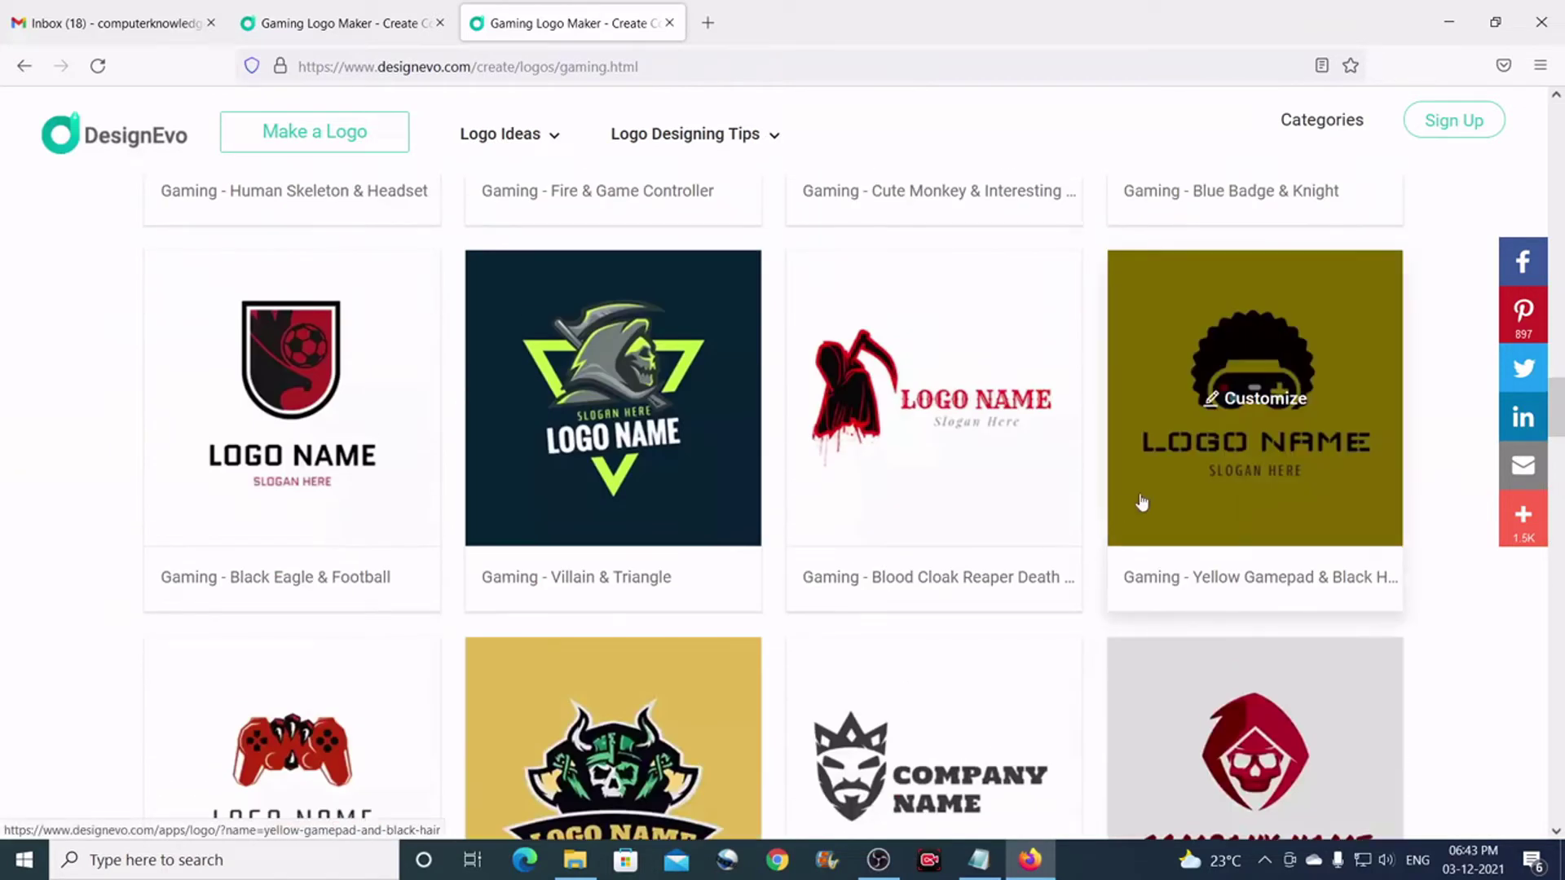
{"action": "scroll", "coordinate": [1141, 502], "scroll_direction": "up", "scroll_amount": 4}
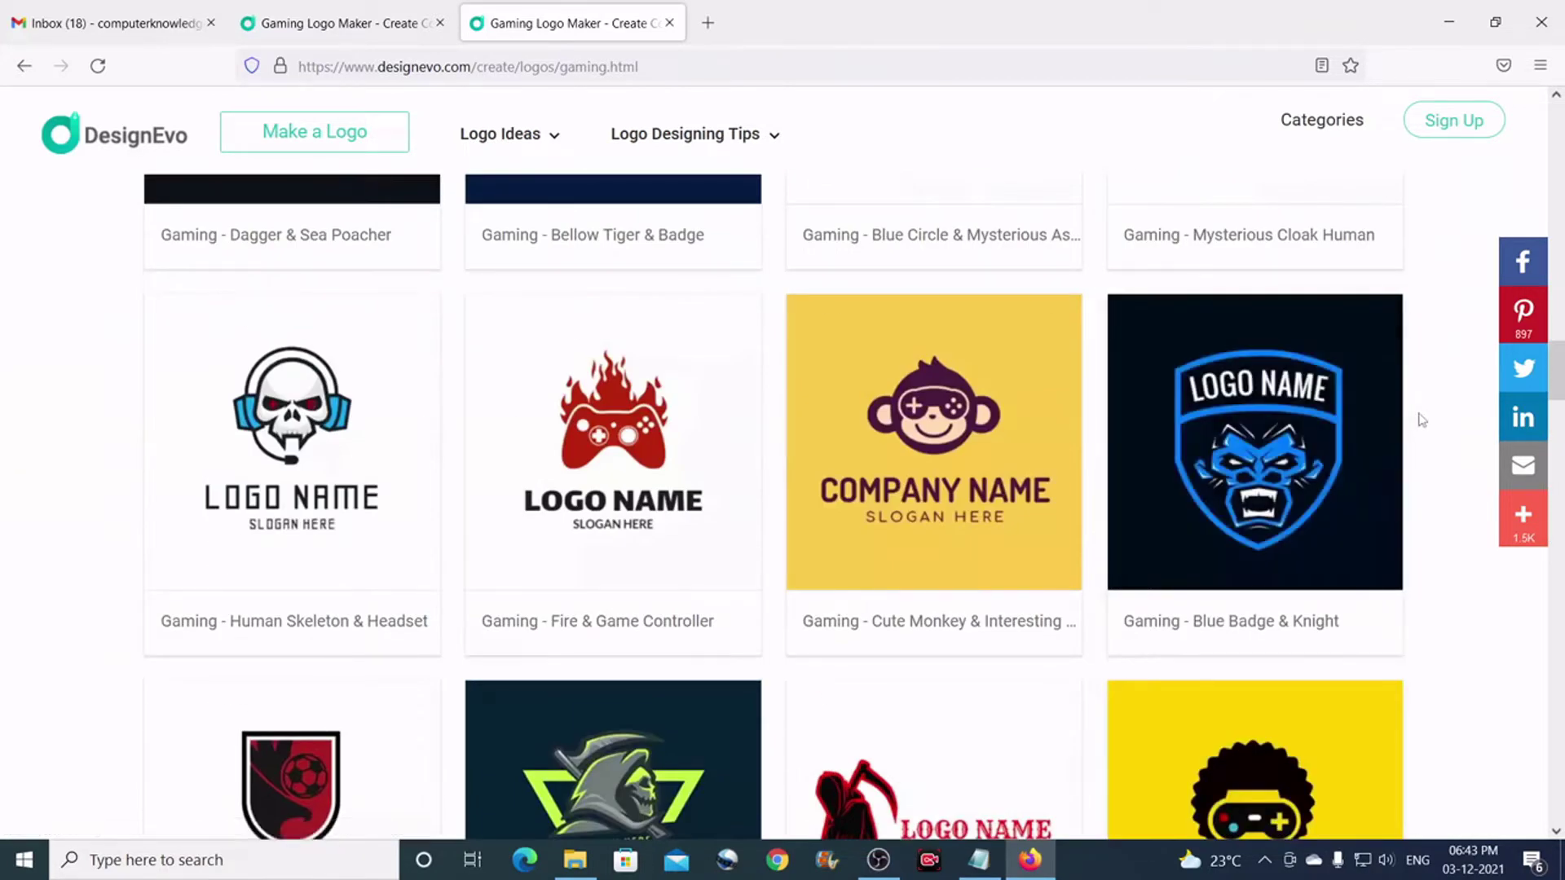
{"action": "scroll", "coordinate": [1421, 419], "scroll_direction": "up", "scroll_amount": 1}
{"action": "scroll", "coordinate": [1421, 420], "scroll_direction": "up", "scroll_amount": 2}
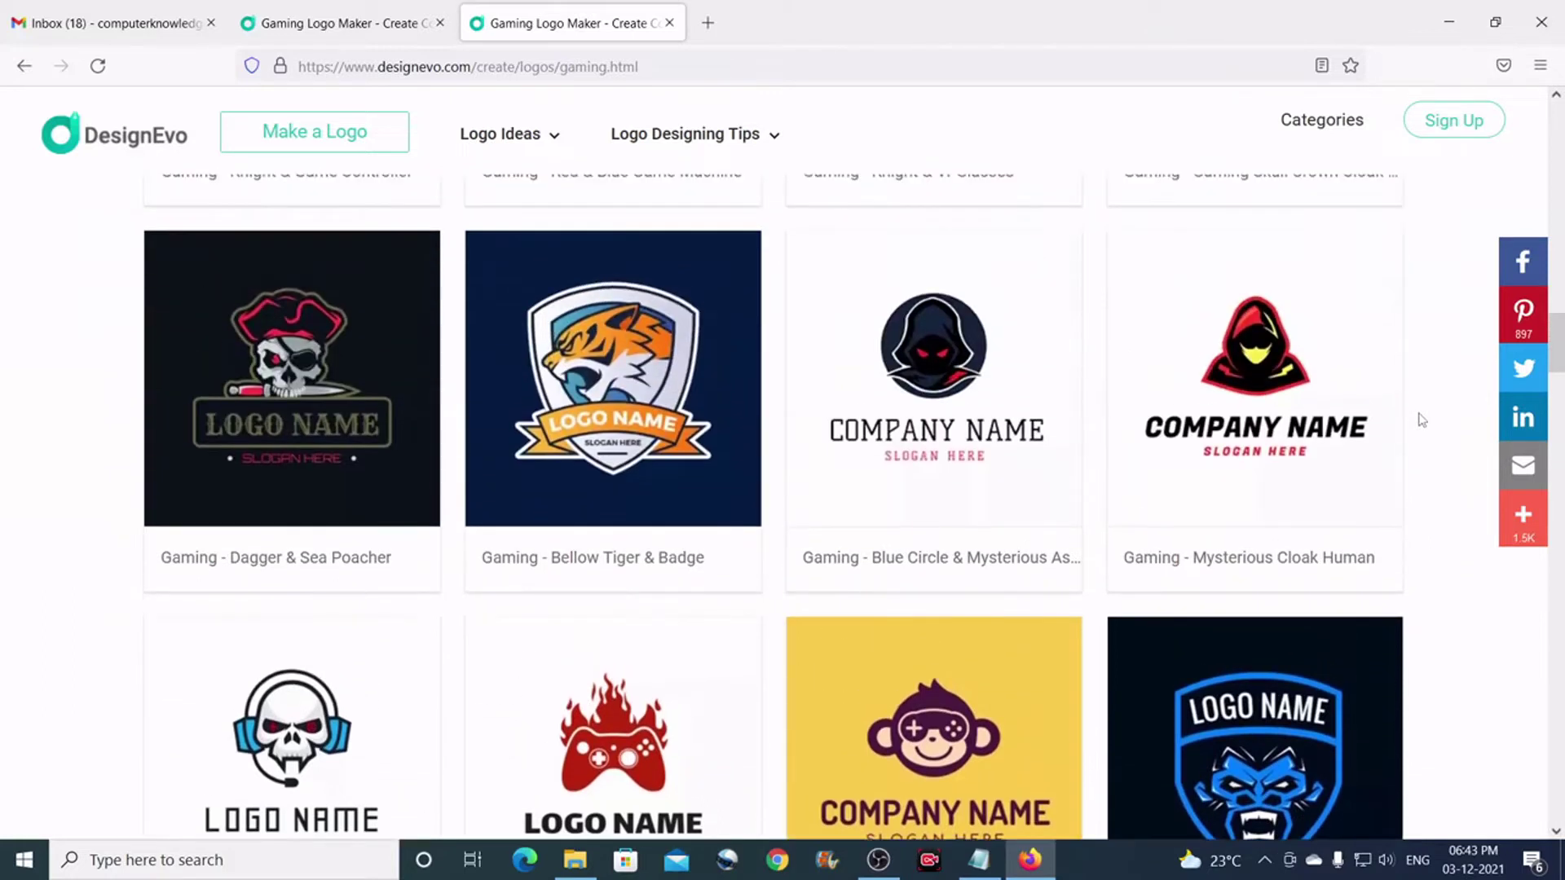
{"action": "scroll", "coordinate": [1421, 420], "scroll_direction": "up", "scroll_amount": 2}
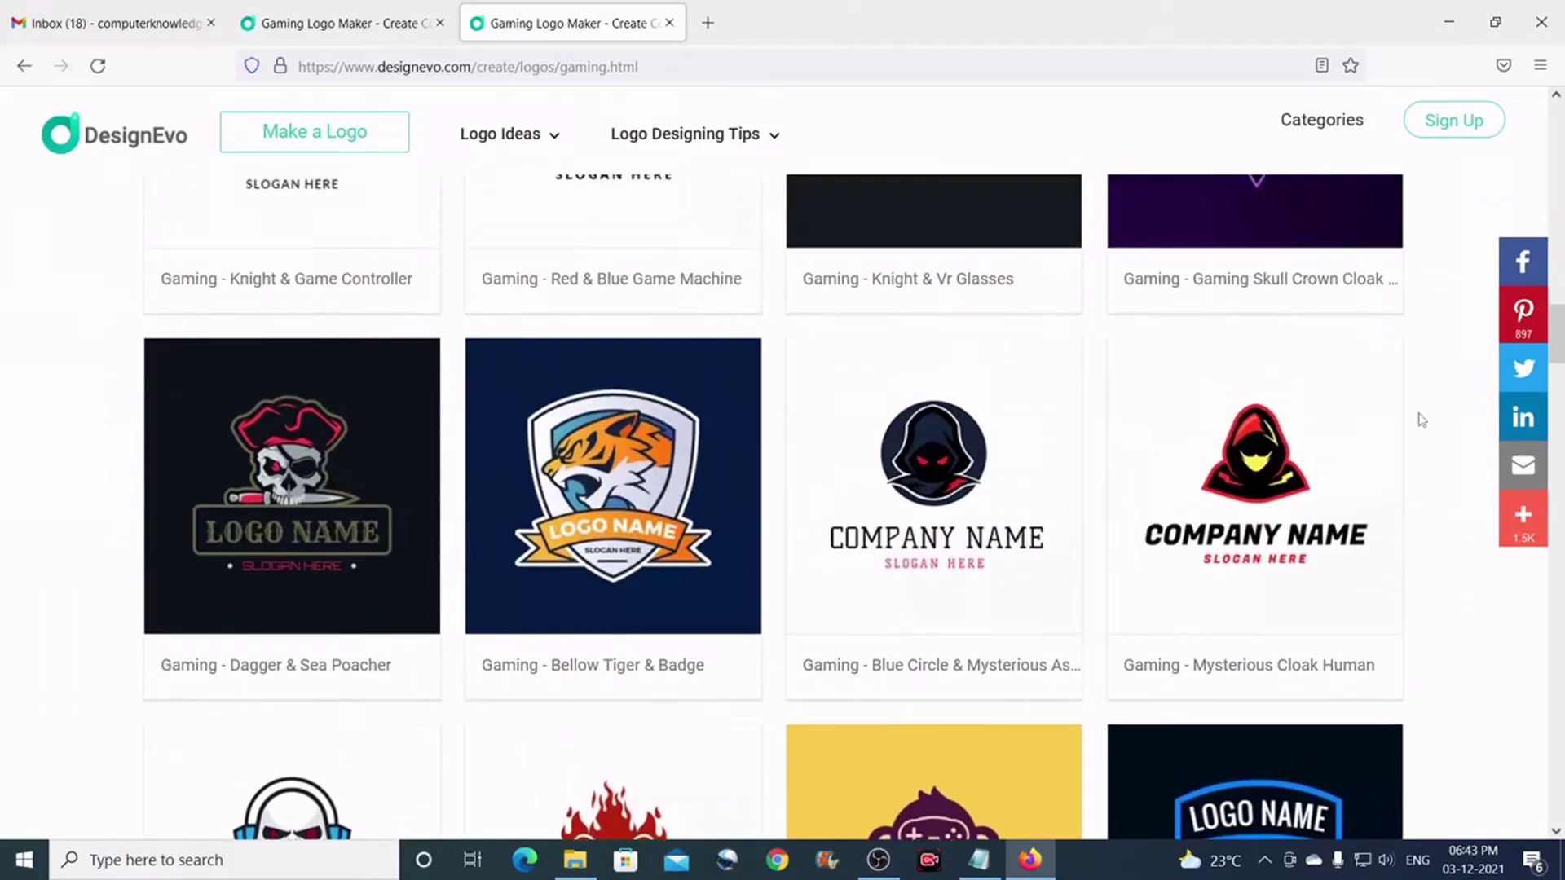
{"action": "scroll", "coordinate": [1366, 418], "scroll_direction": "up", "scroll_amount": 2}
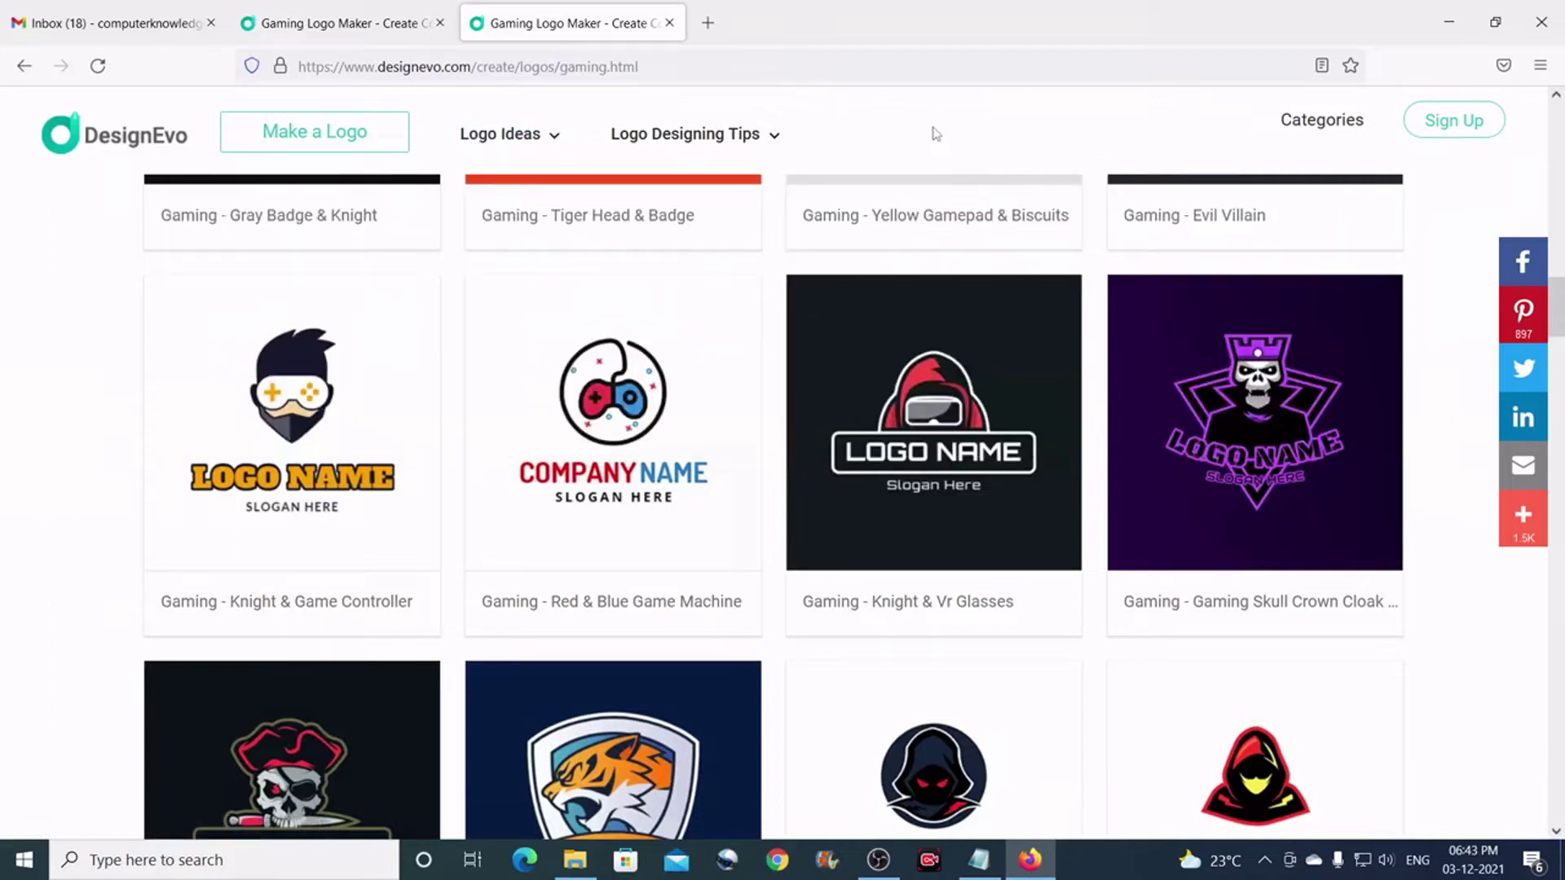
{"action": "mouse_move", "coordinate": [671, 139]}
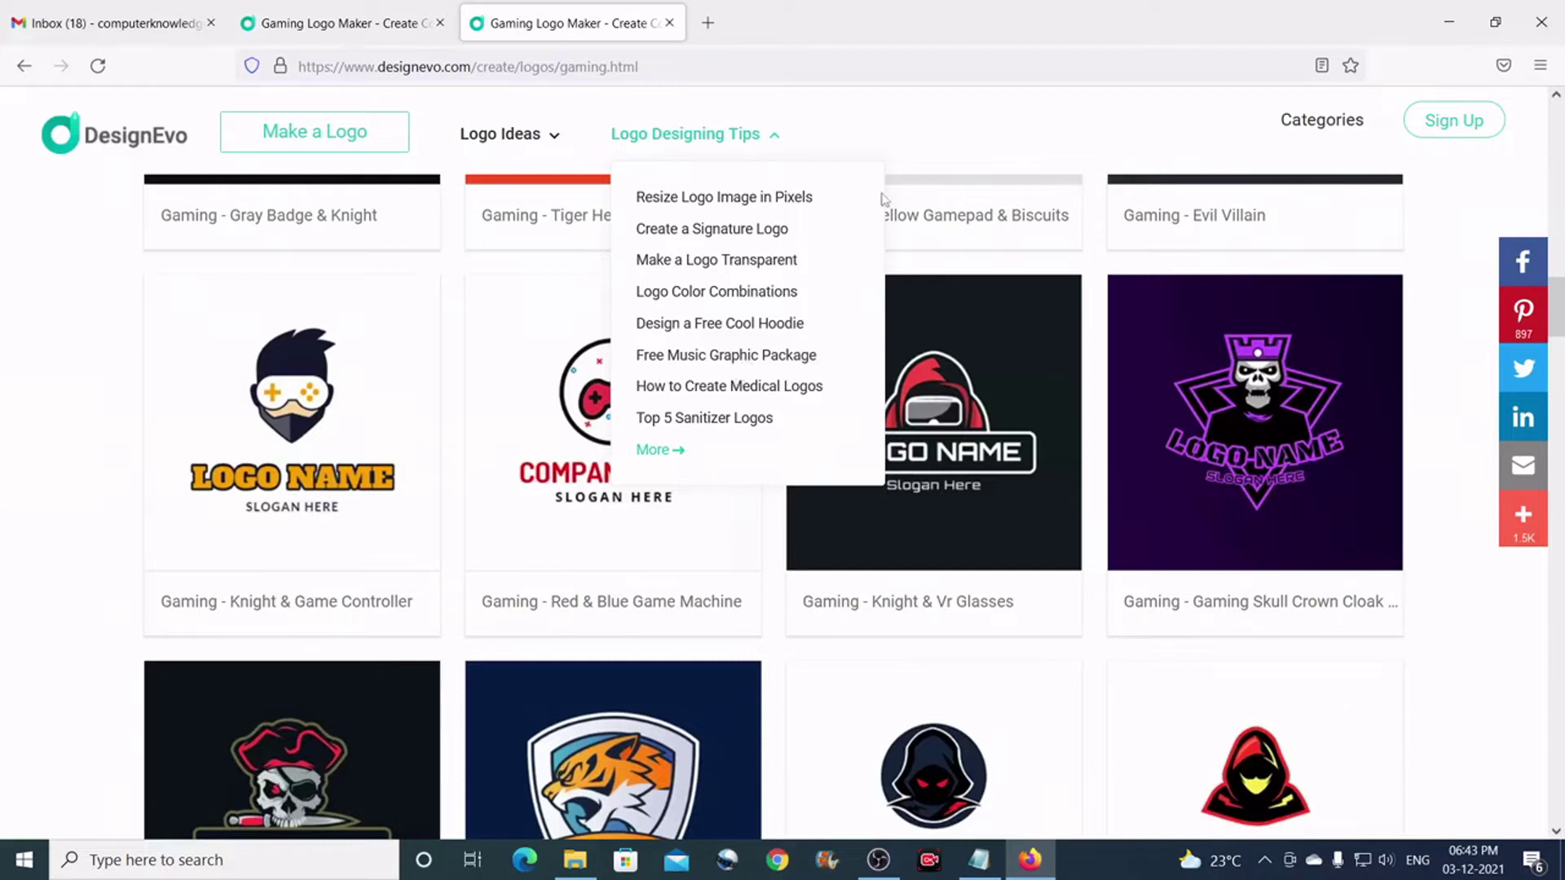
{"action": "scroll", "coordinate": [897, 343], "scroll_direction": "up", "scroll_amount": 3}
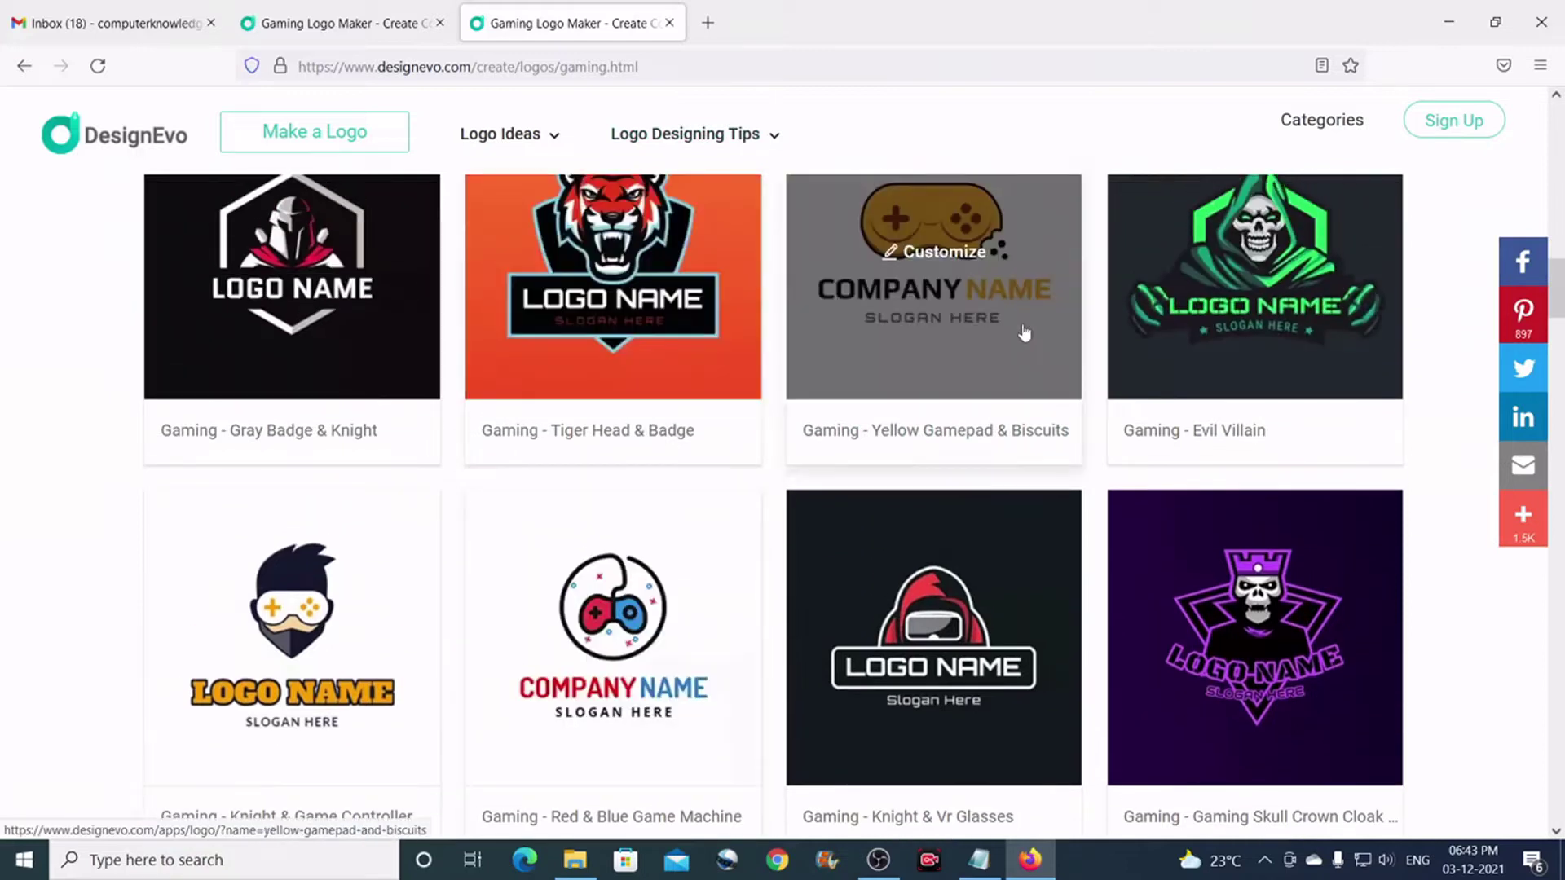
{"action": "scroll", "coordinate": [1025, 332], "scroll_direction": "up", "scroll_amount": 6}
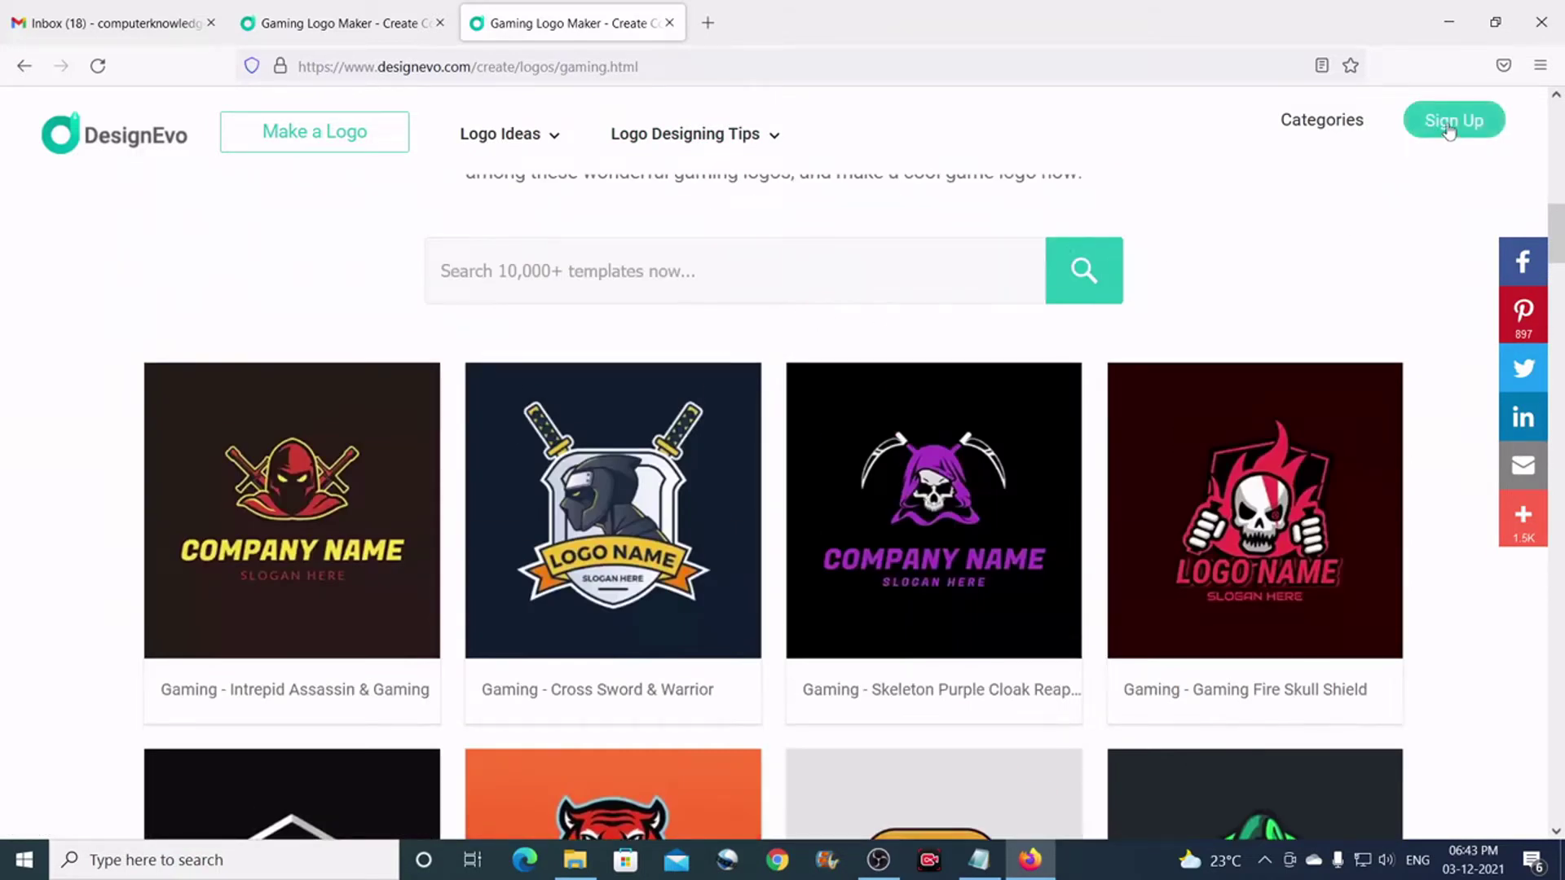
Open the sign-up form and paste the account e-mail address into both the Email and Confirm Email fields.
{"action": "left_click", "coordinate": [1450, 127]}
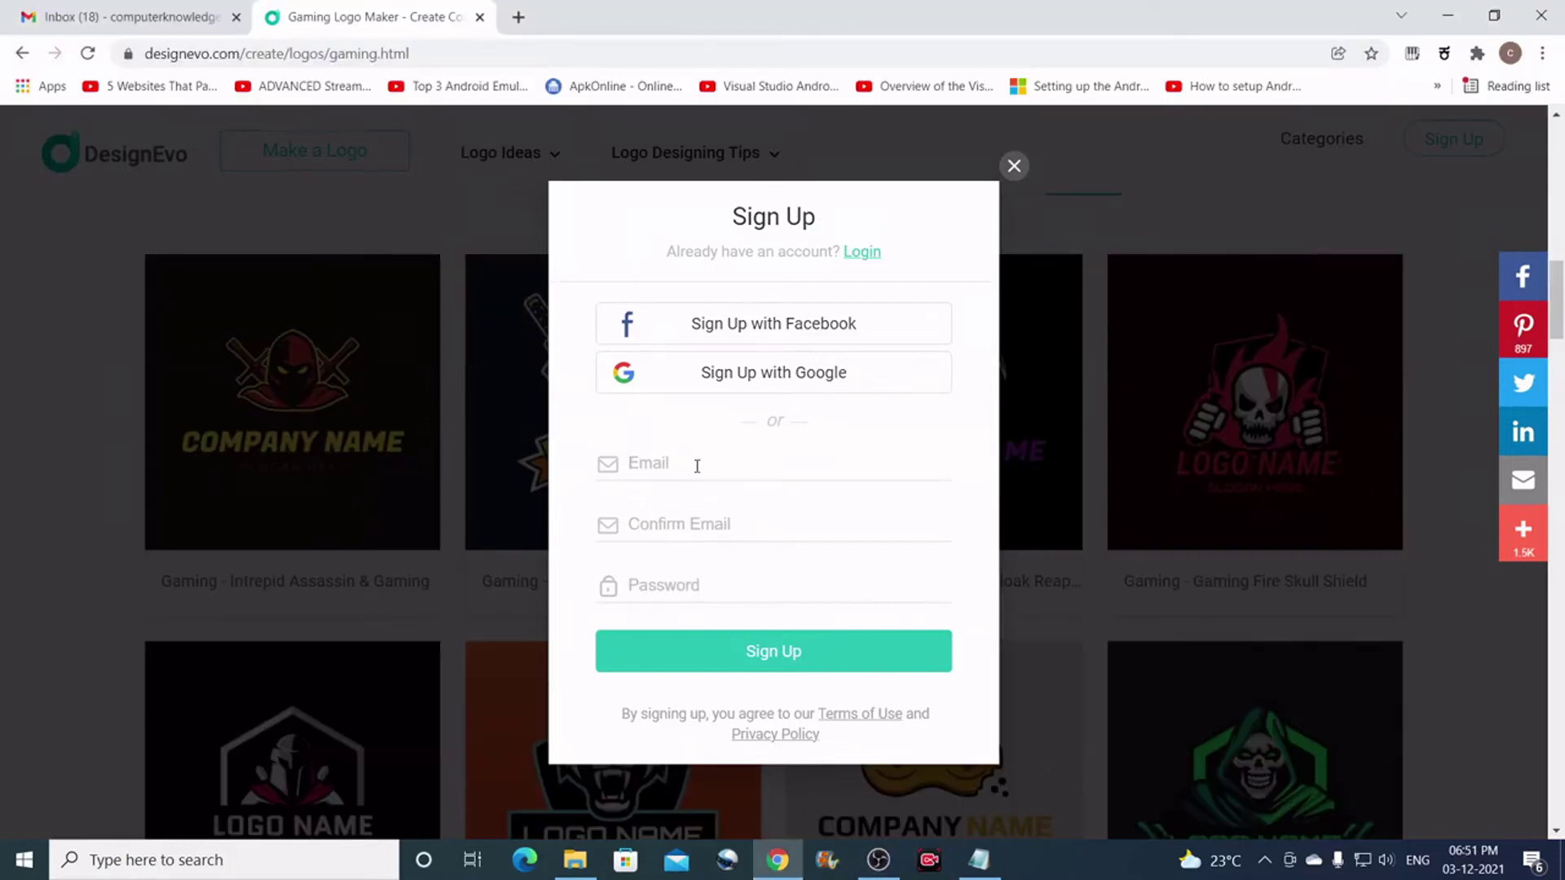
{"action": "right_click", "coordinate": [697, 466]}
{"action": "left_click", "coordinate": [747, 627]}
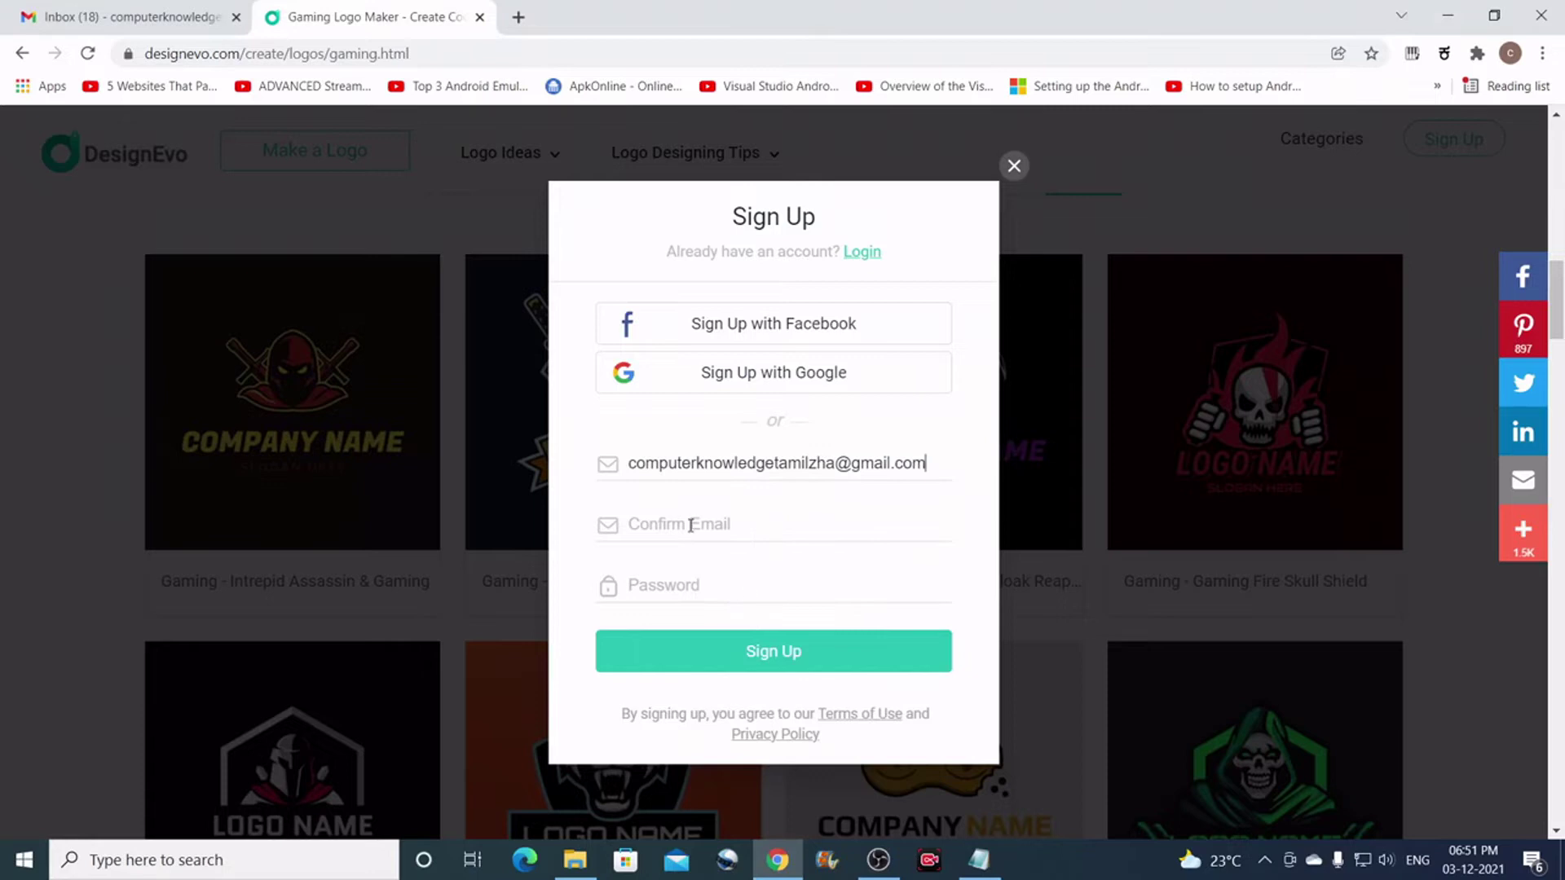
{"action": "right_click", "coordinate": [691, 525]}
{"action": "left_click", "coordinate": [743, 364]}
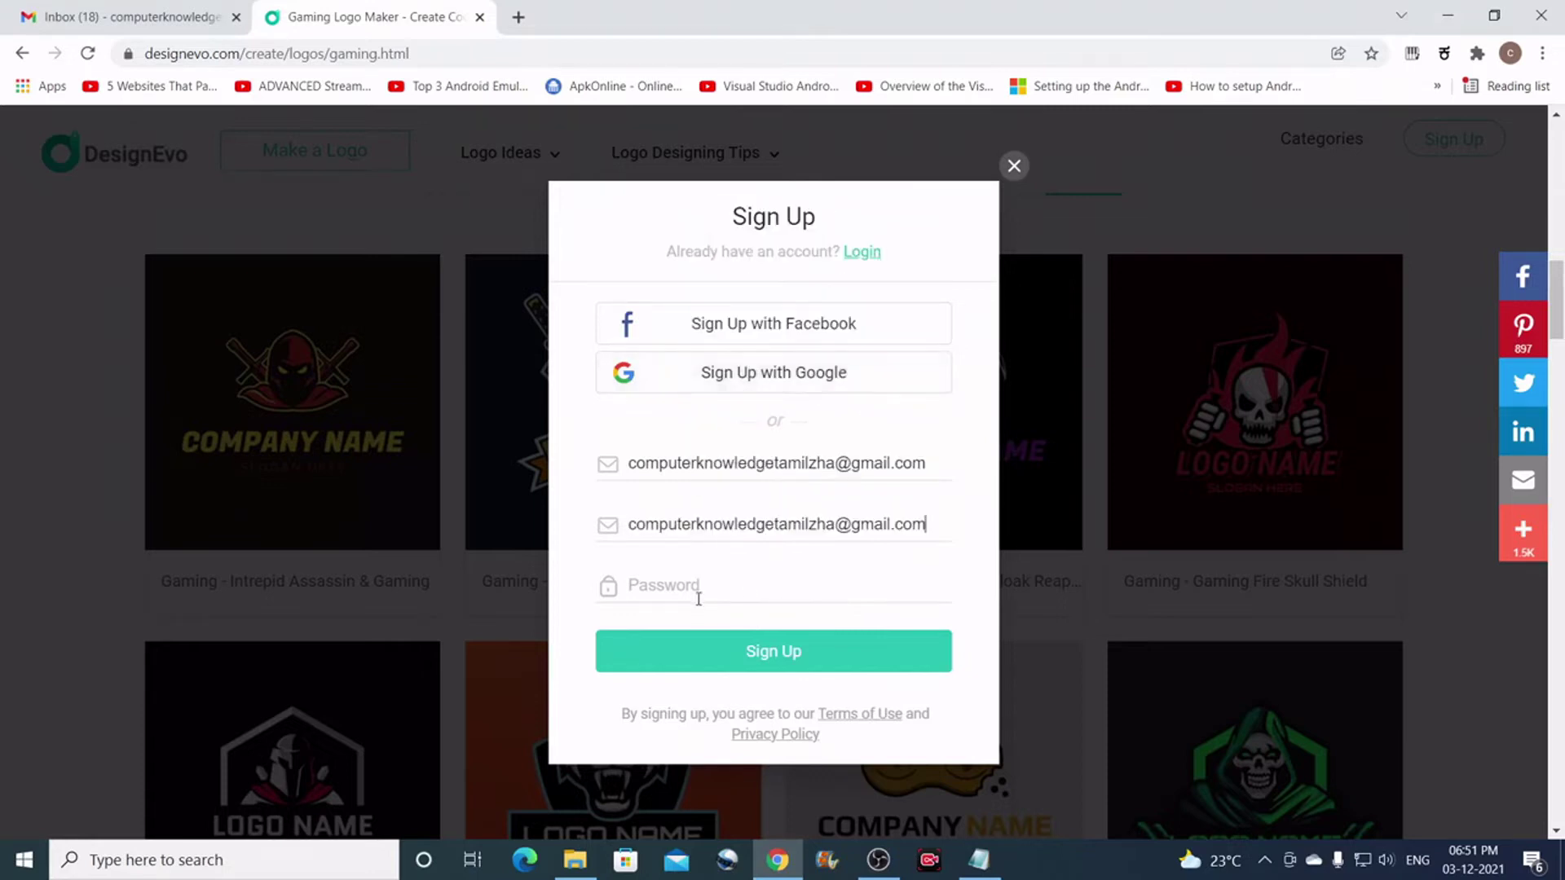
Enter the account password in the sign-up form and submit the registration.
{"action": "left_click", "coordinate": [697, 586]}
{"action": "type", "text": "a"}
{"action": "left_click", "coordinate": [828, 658]}
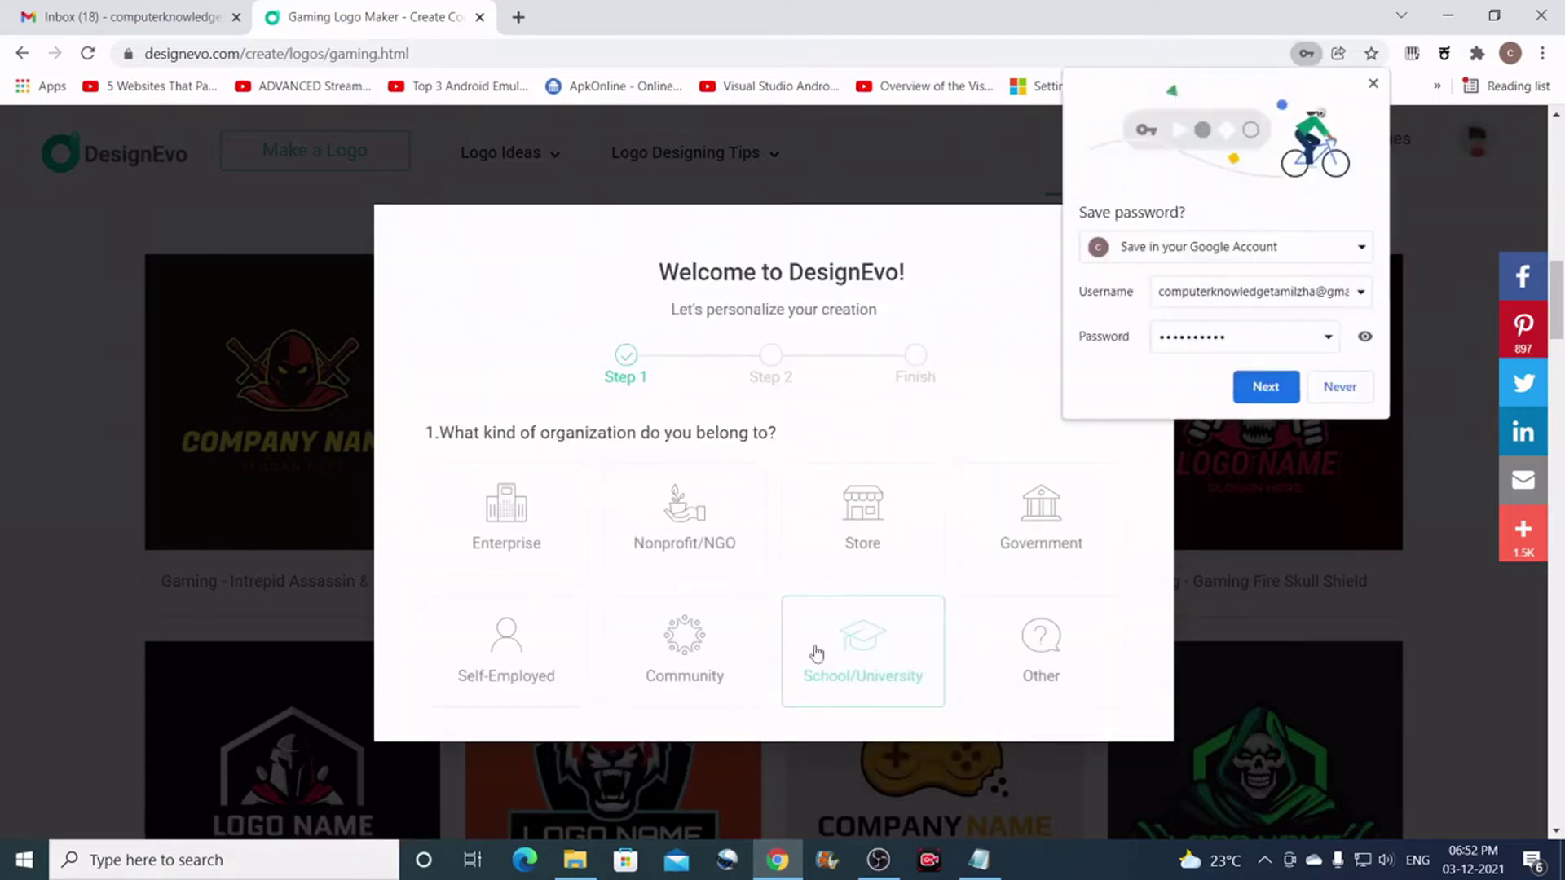
Decline saving the password and answer the welcome questions with organization Self-Employed and role Blogger/Writer.
{"action": "left_click", "coordinate": [1360, 390]}
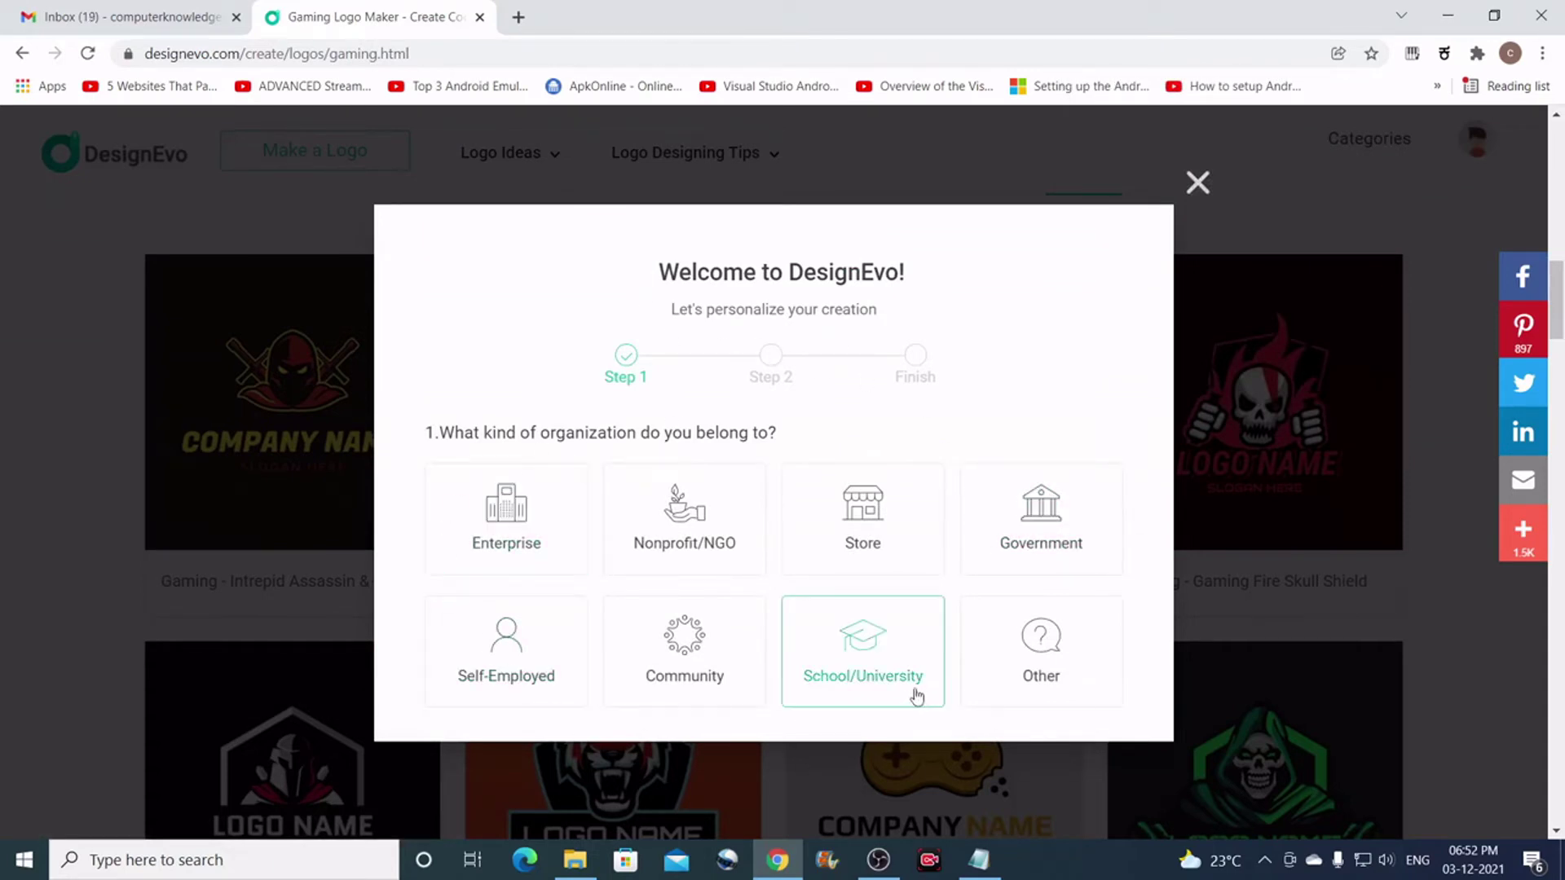
{"action": "left_click", "coordinate": [503, 671]}
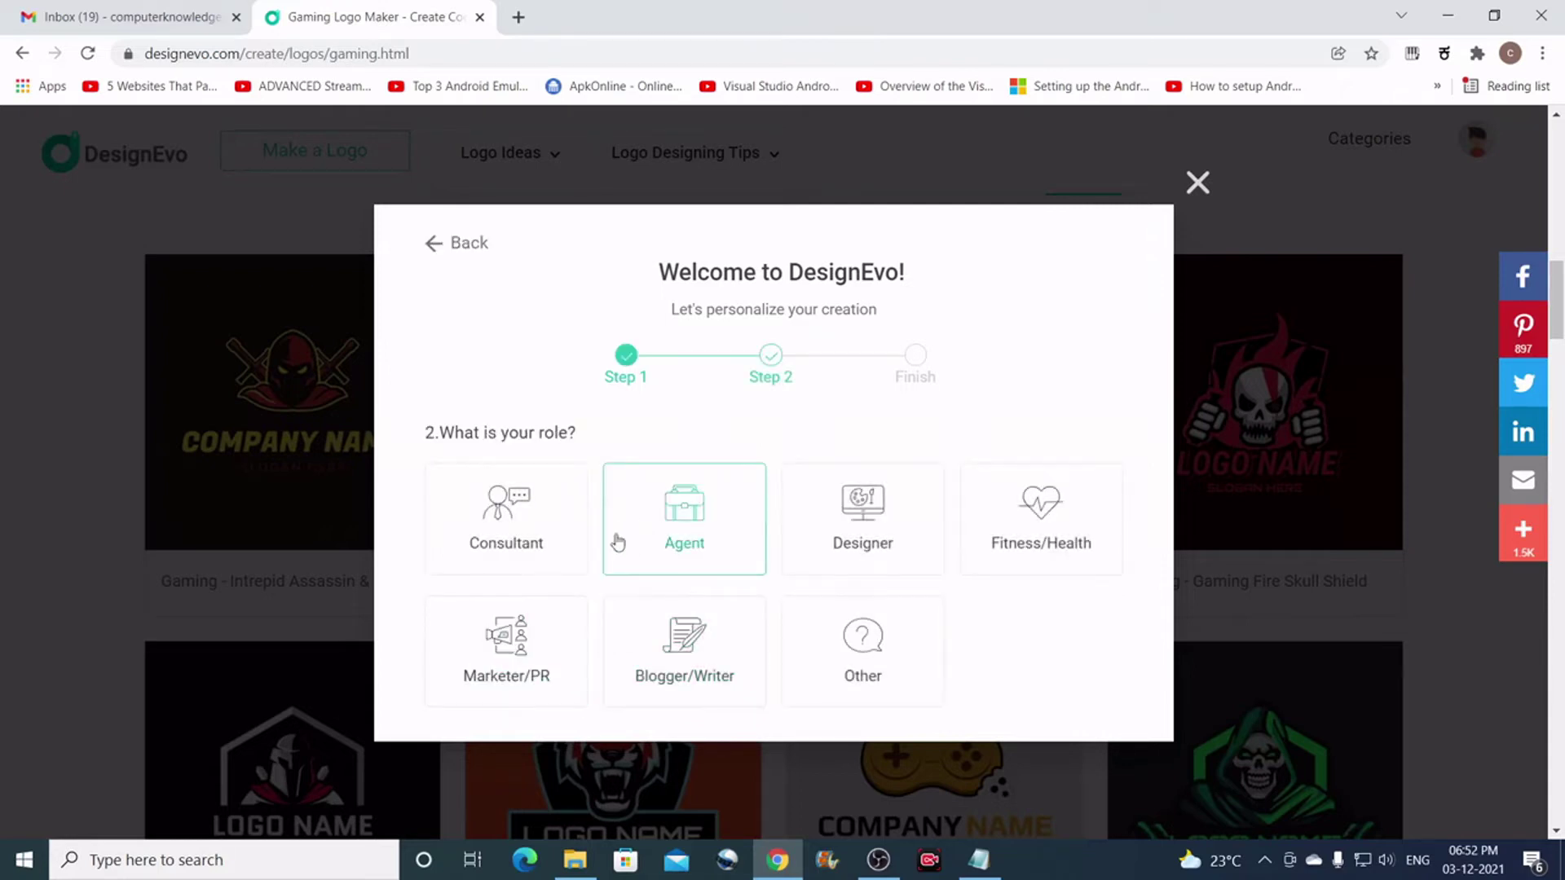
{"action": "left_click", "coordinate": [703, 654]}
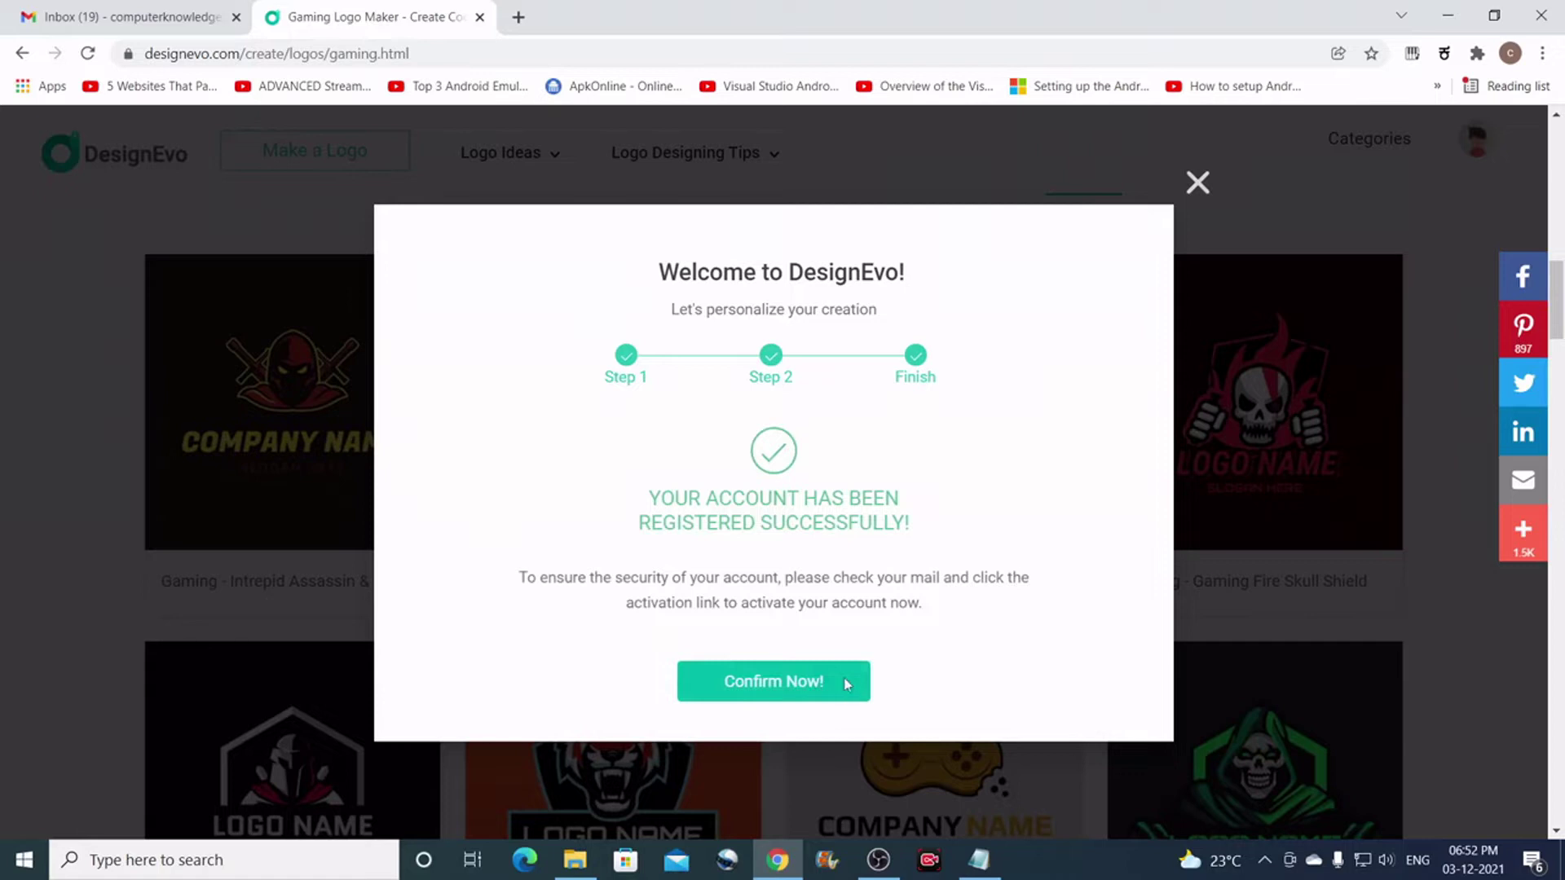
Open the DesignEvo welcome e-mail in Gmail and copy the address of its account confirmation link.
{"action": "left_click", "coordinate": [847, 685]}
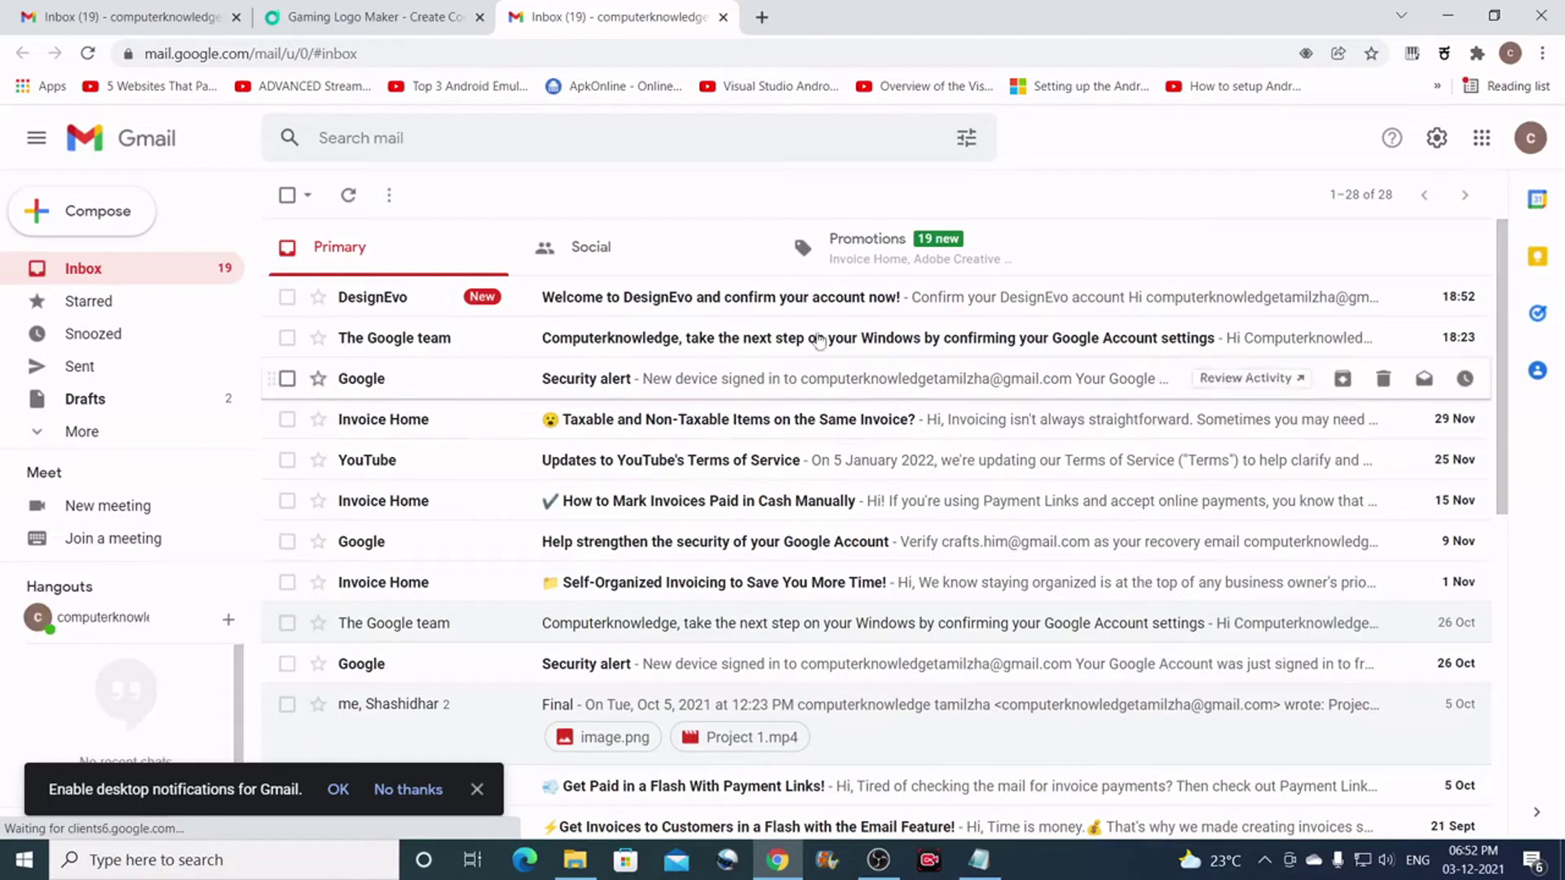
{"action": "left_click", "coordinate": [736, 304]}
{"action": "scroll", "coordinate": [950, 412], "scroll_direction": "down", "scroll_amount": 4}
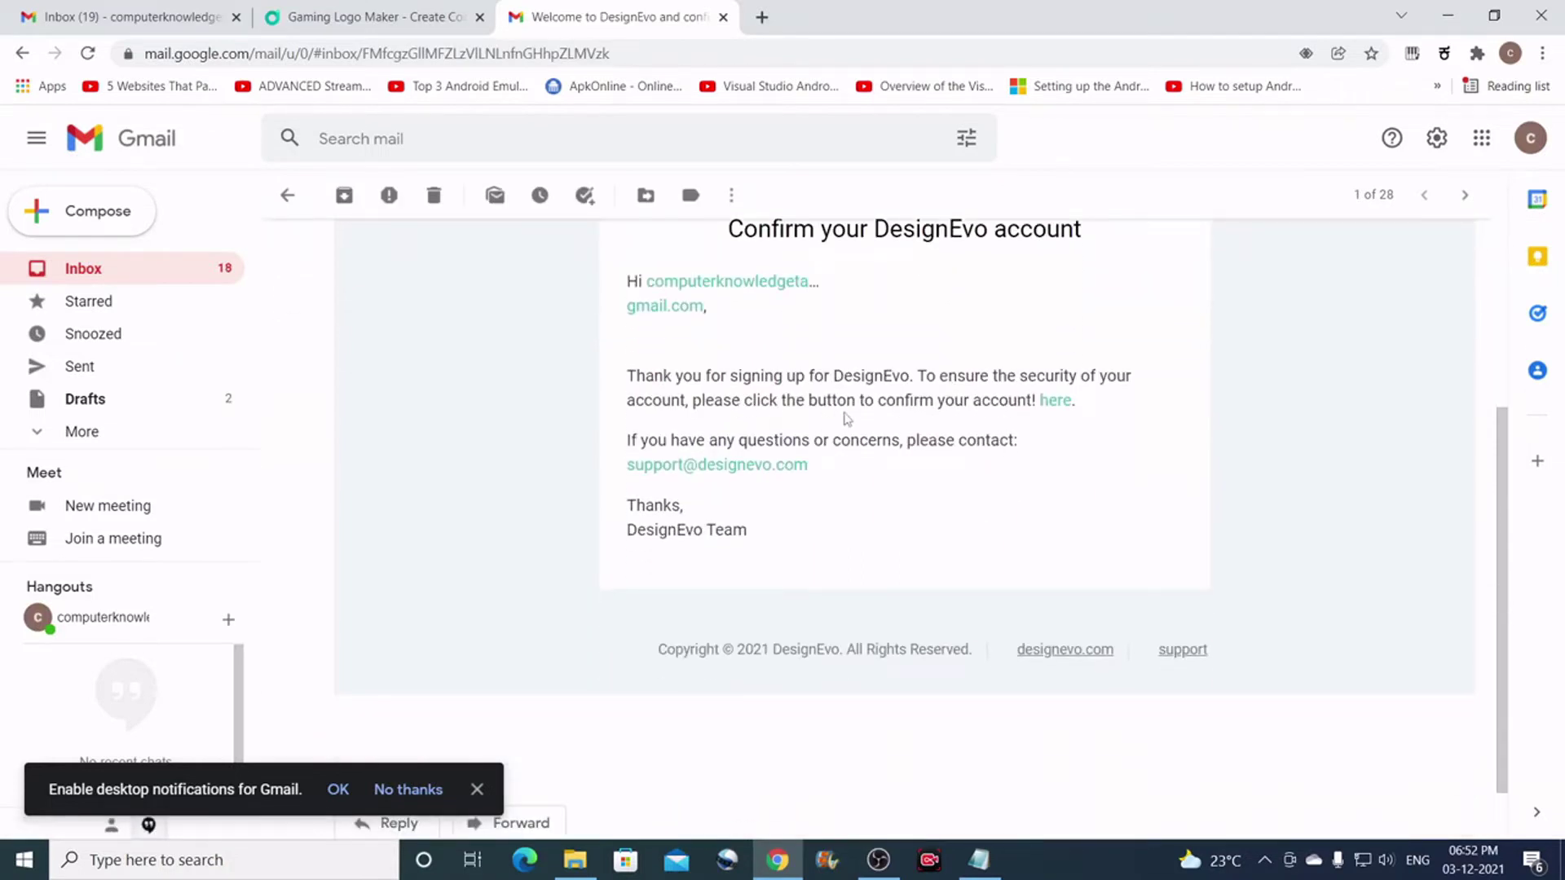
{"action": "right_click", "coordinate": [1059, 411]}
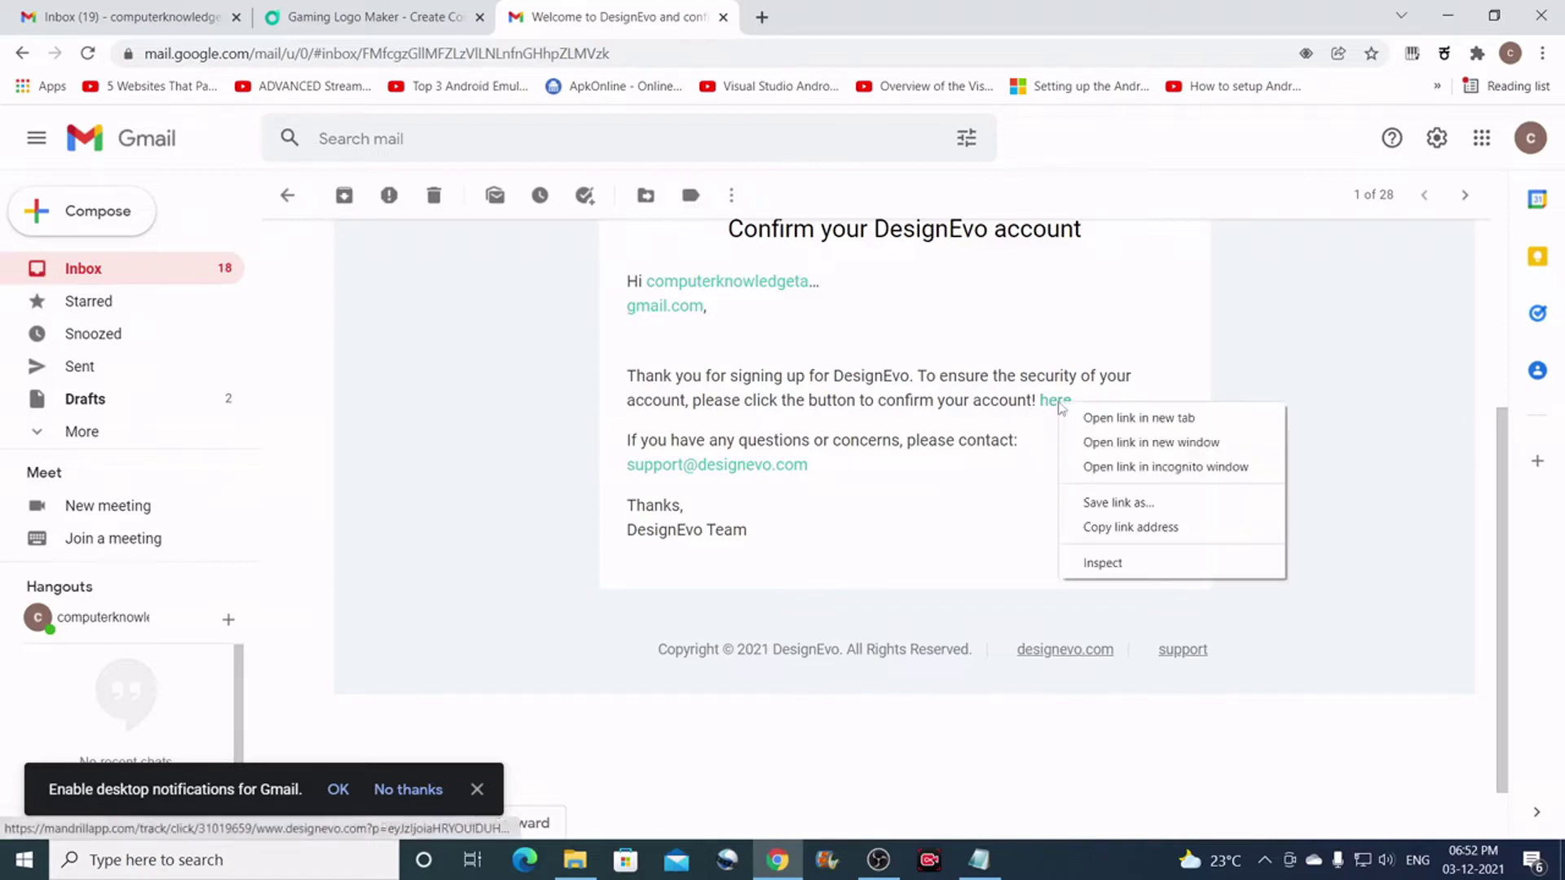
{"action": "left_click", "coordinate": [1119, 527]}
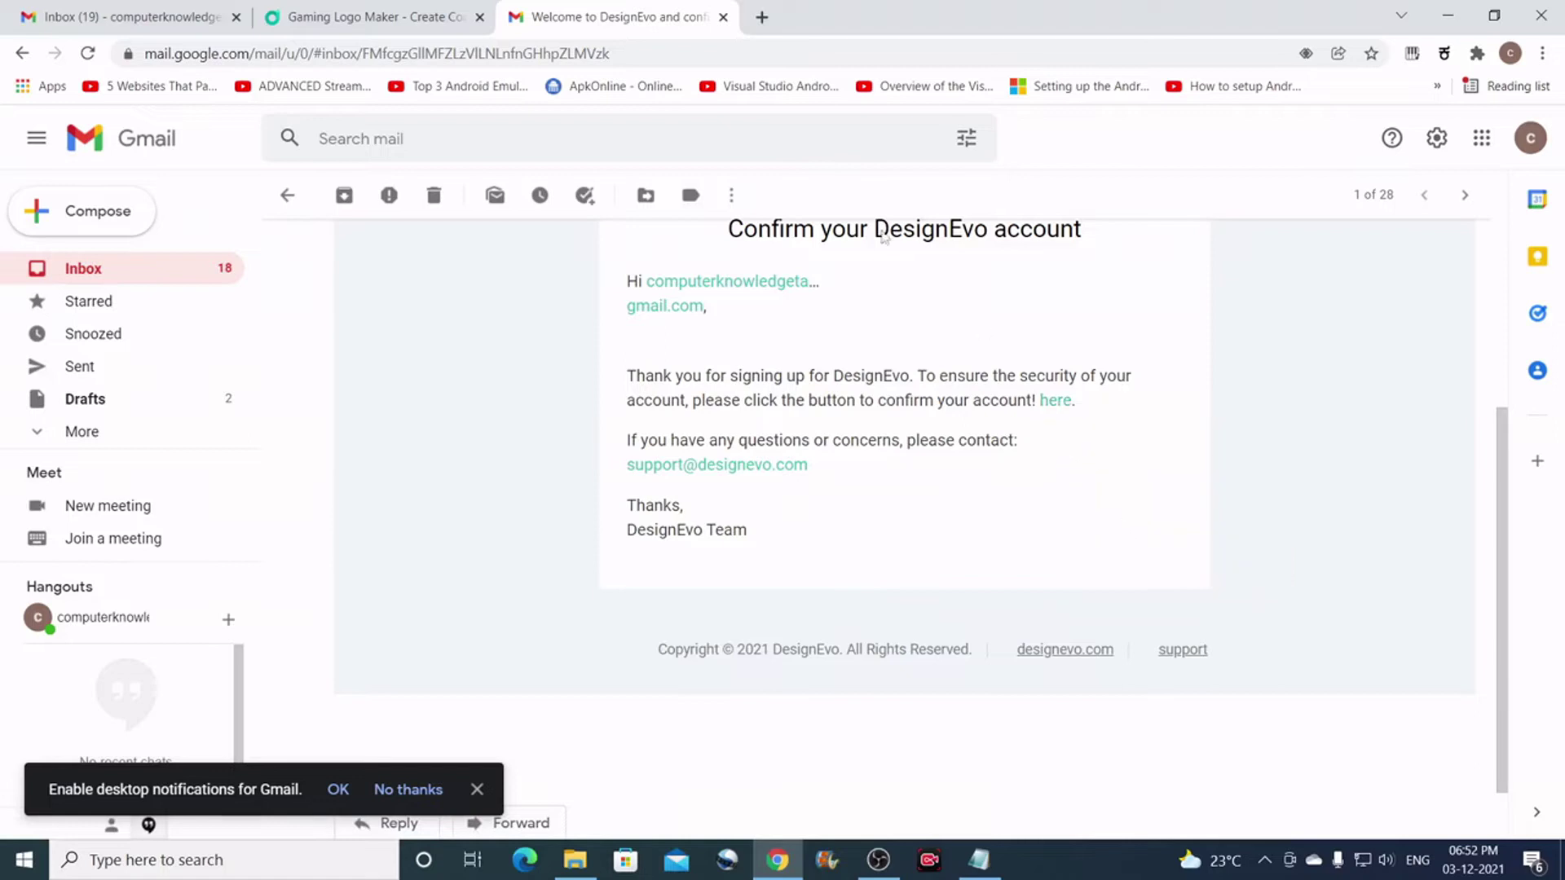
Load the copied confirmation link in a new browser tab to activate the account, and proceed to the DesignEvo login.
{"action": "left_click", "coordinate": [762, 17]}
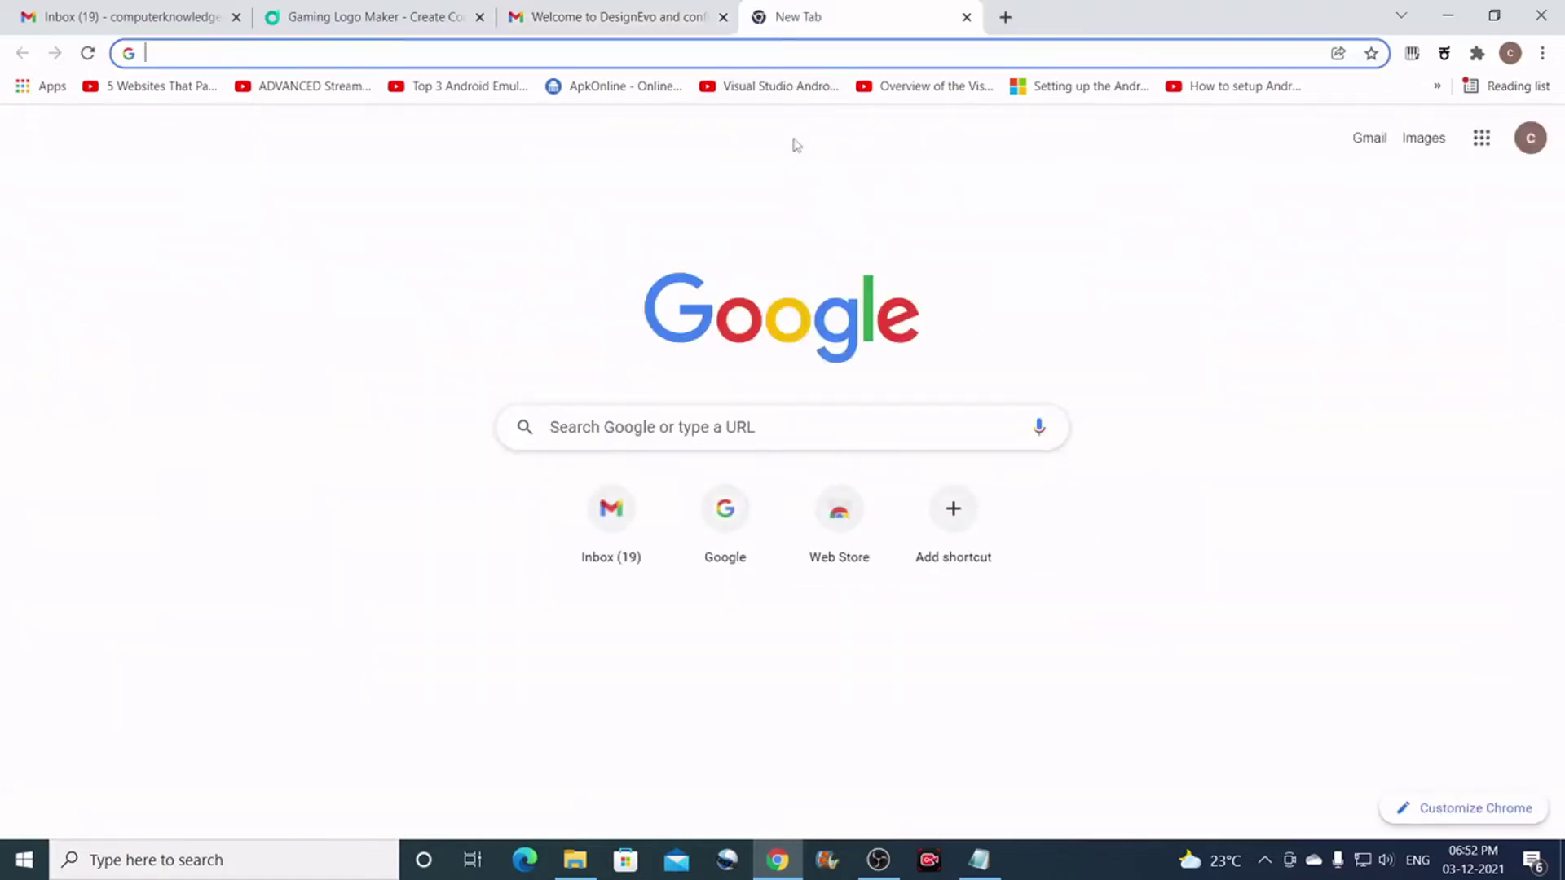
{"action": "key", "text": "ctrl+v"}
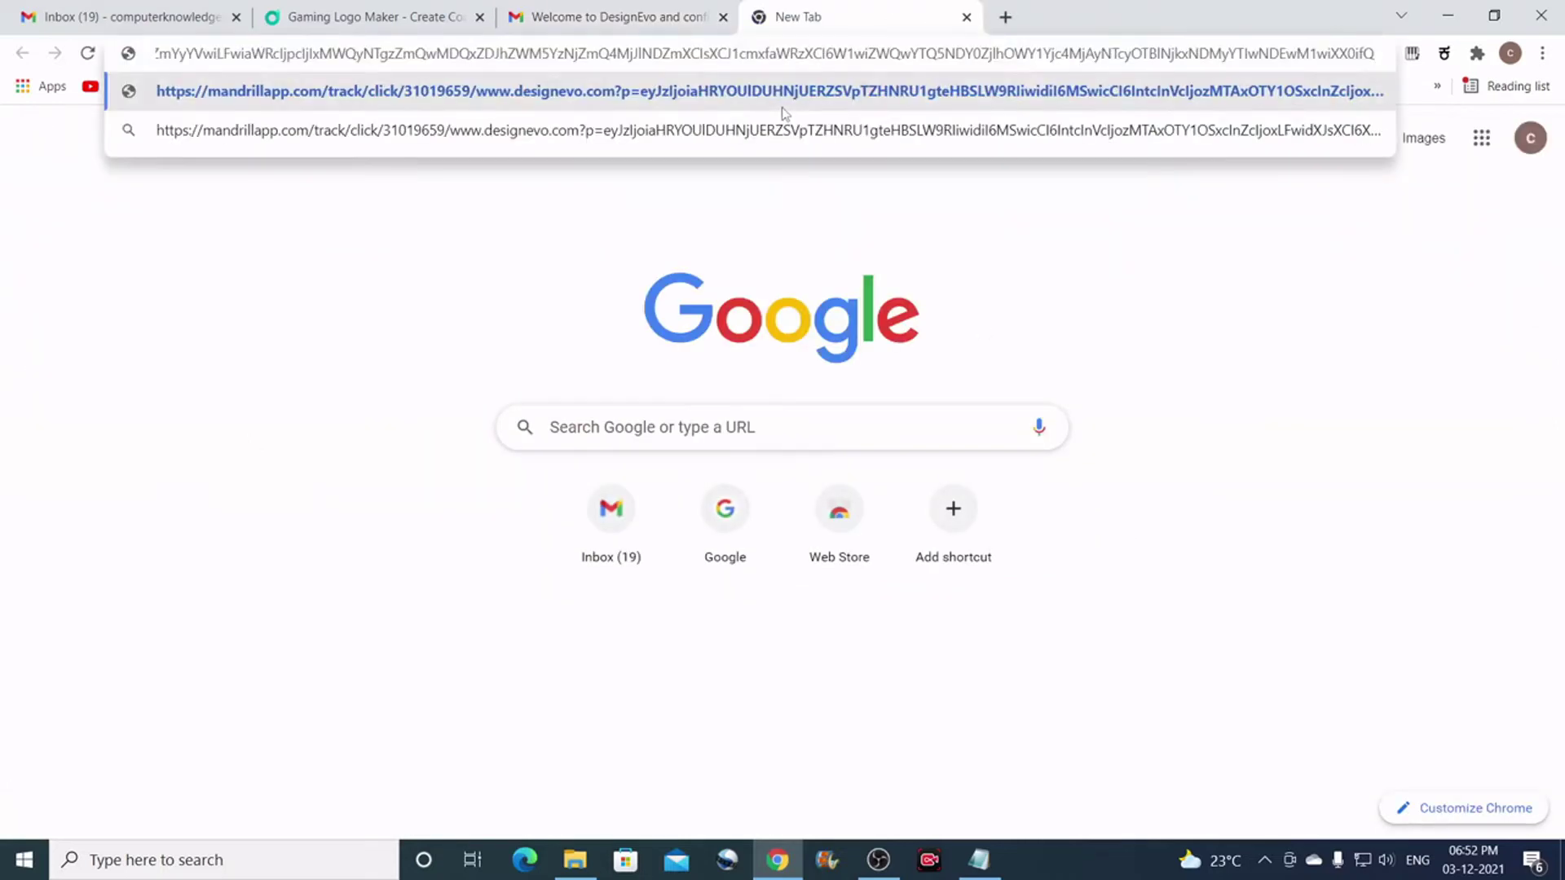
{"action": "key", "text": "Return"}
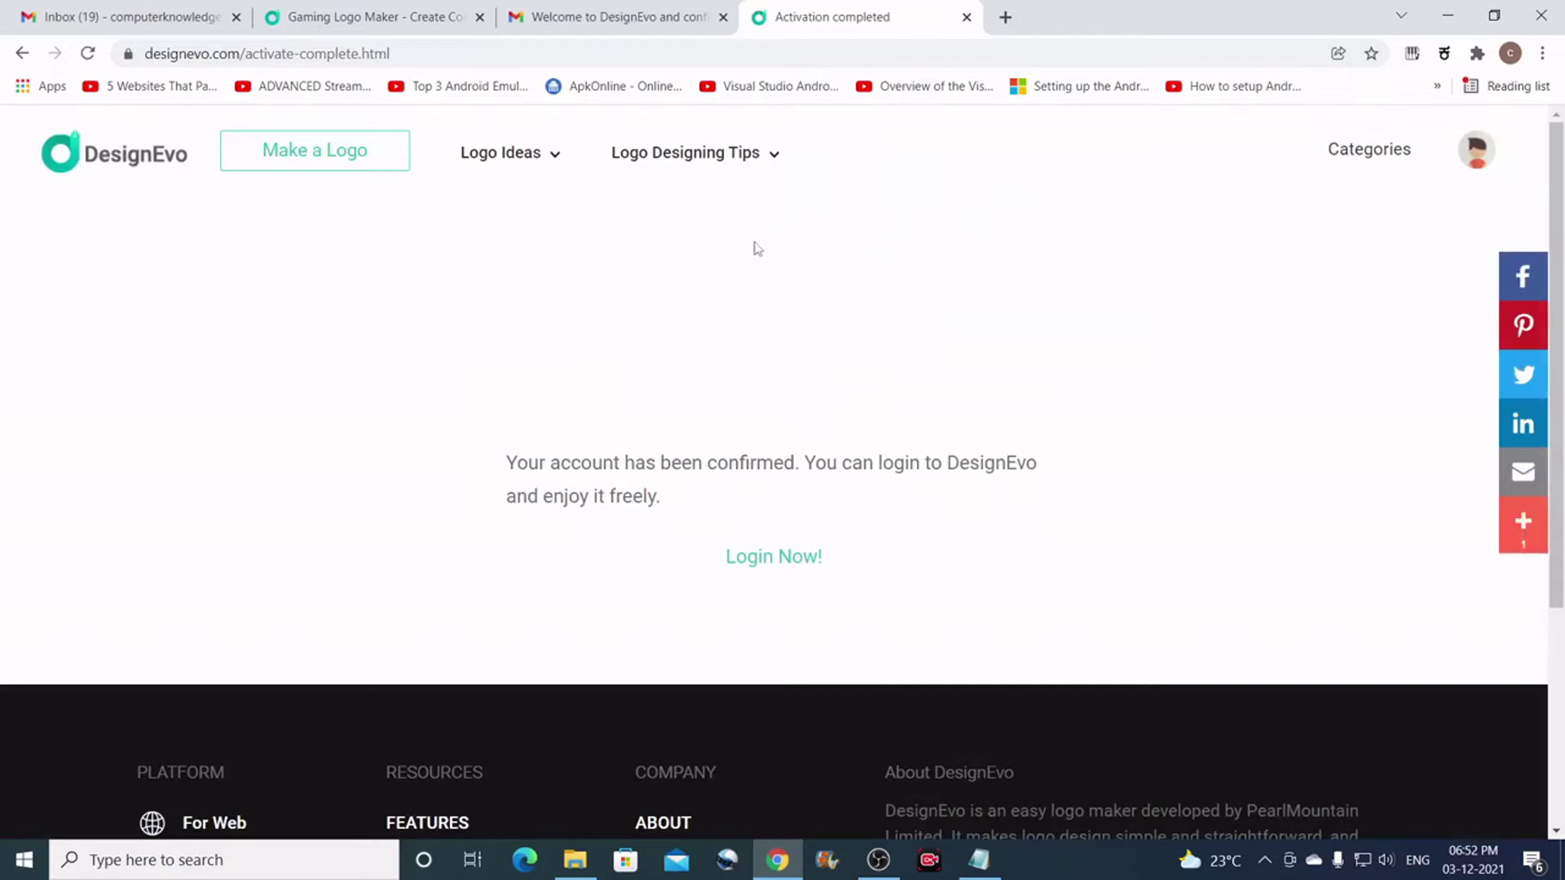
{"action": "left_click", "coordinate": [774, 558]}
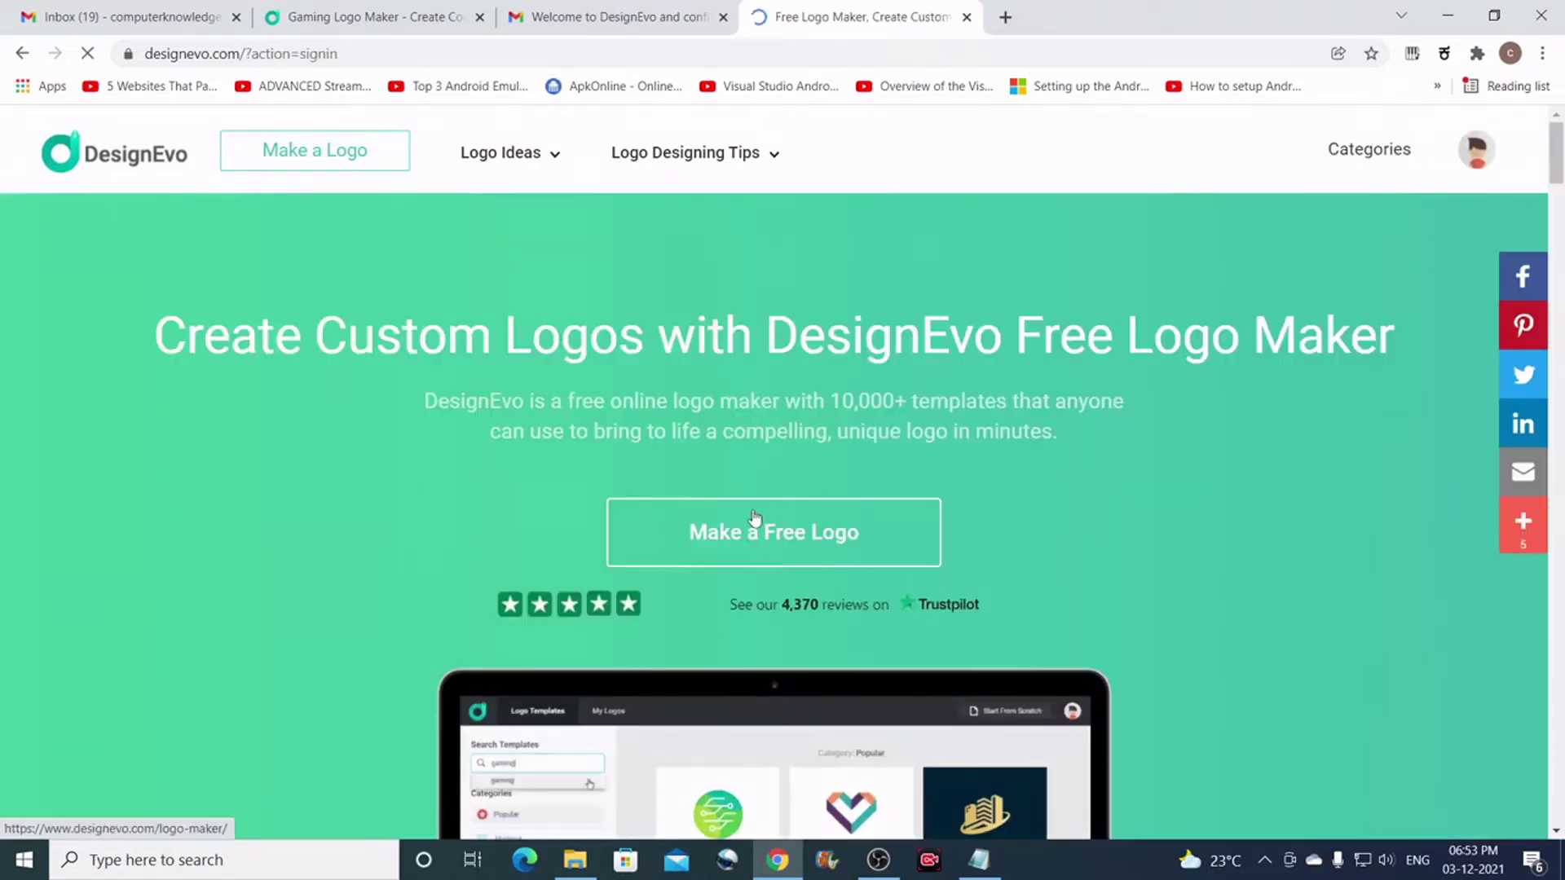
Search the DesignEvo logo templates for "game".
{"action": "scroll", "coordinate": [754, 518], "scroll_direction": "down", "scroll_amount": 10}
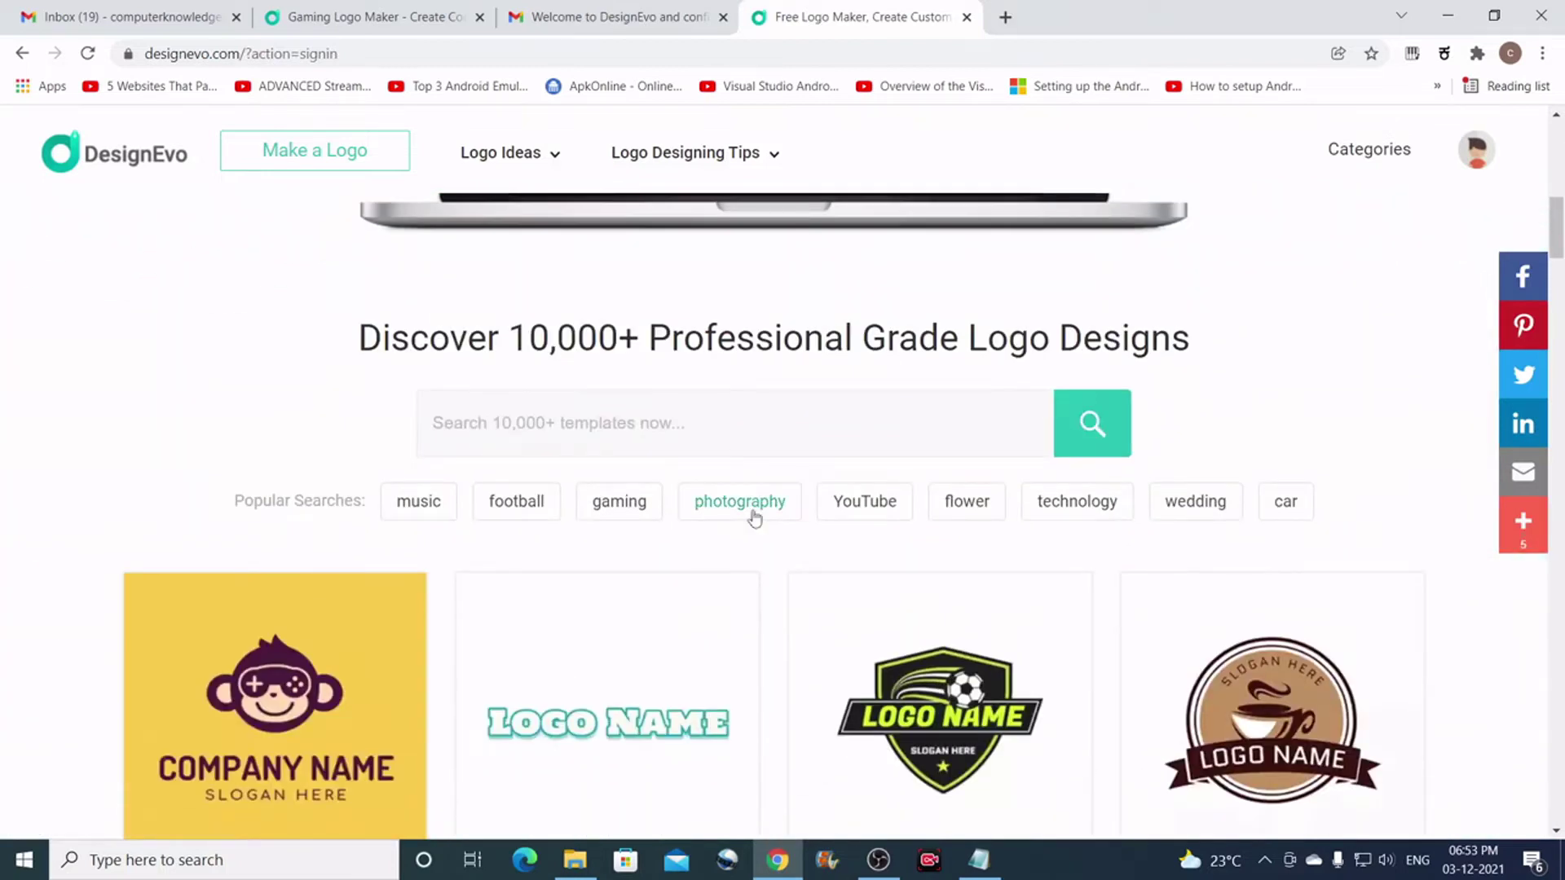
{"action": "scroll", "coordinate": [754, 517], "scroll_direction": "up", "scroll_amount": 10}
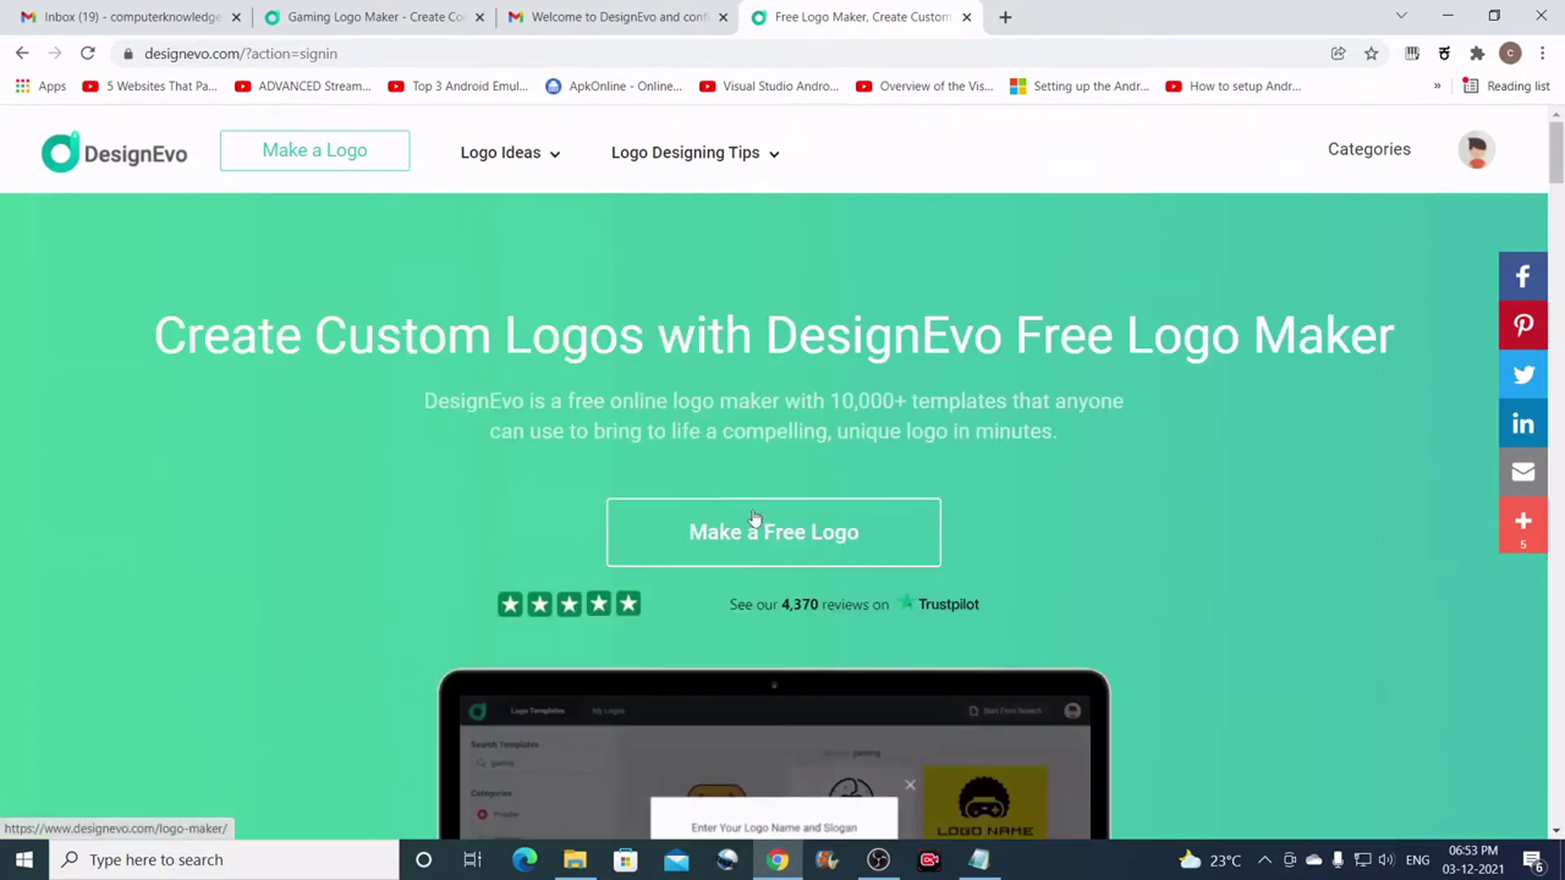
{"action": "scroll", "coordinate": [593, 343], "scroll_direction": "down", "scroll_amount": 10}
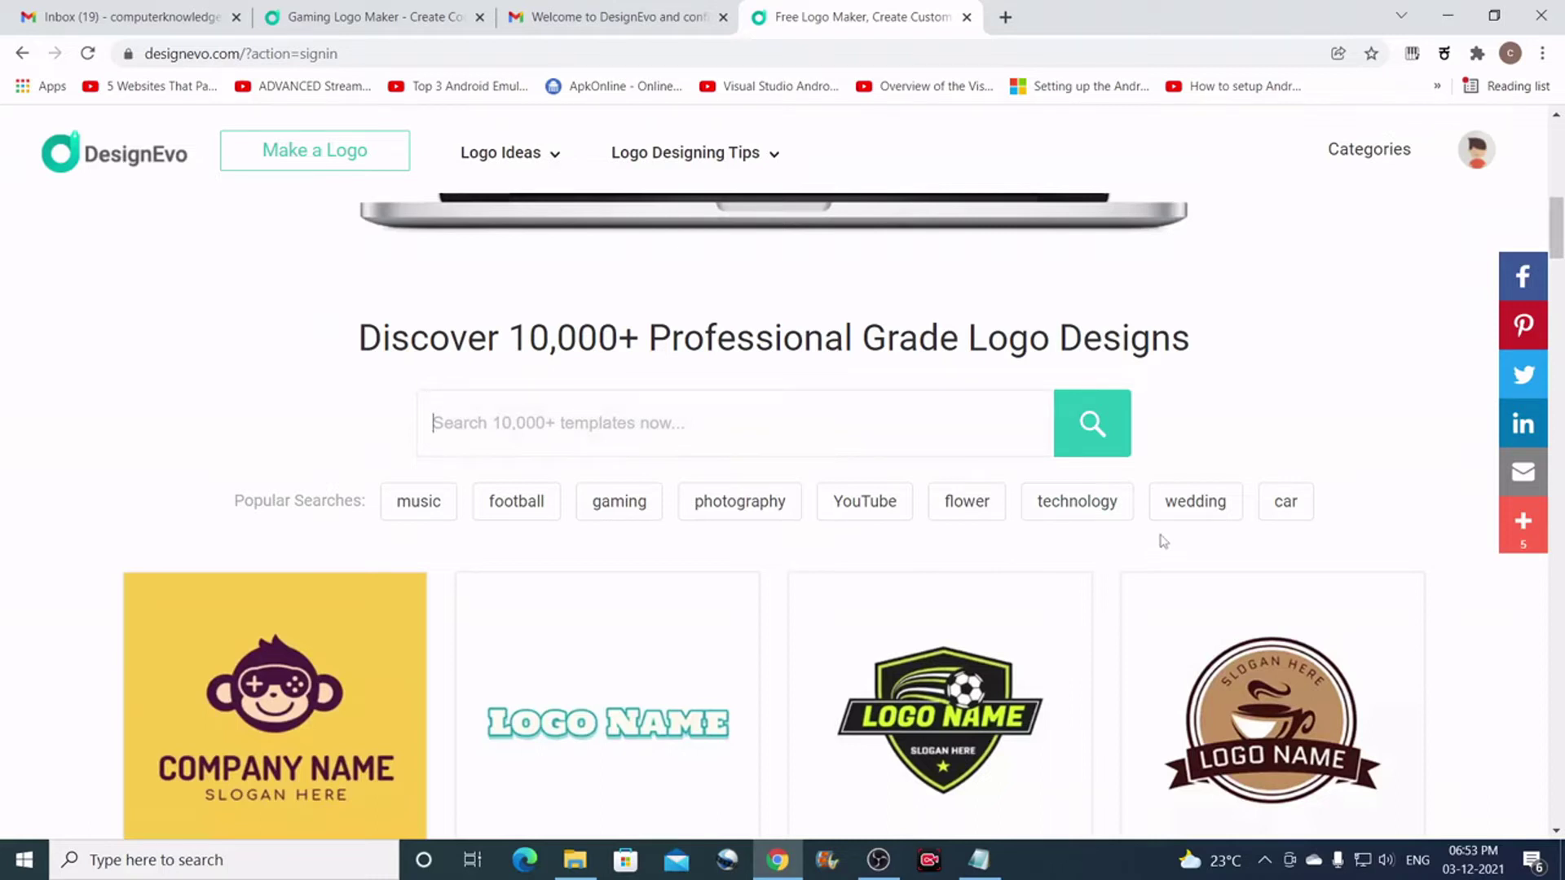
{"action": "type", "text": "game"}
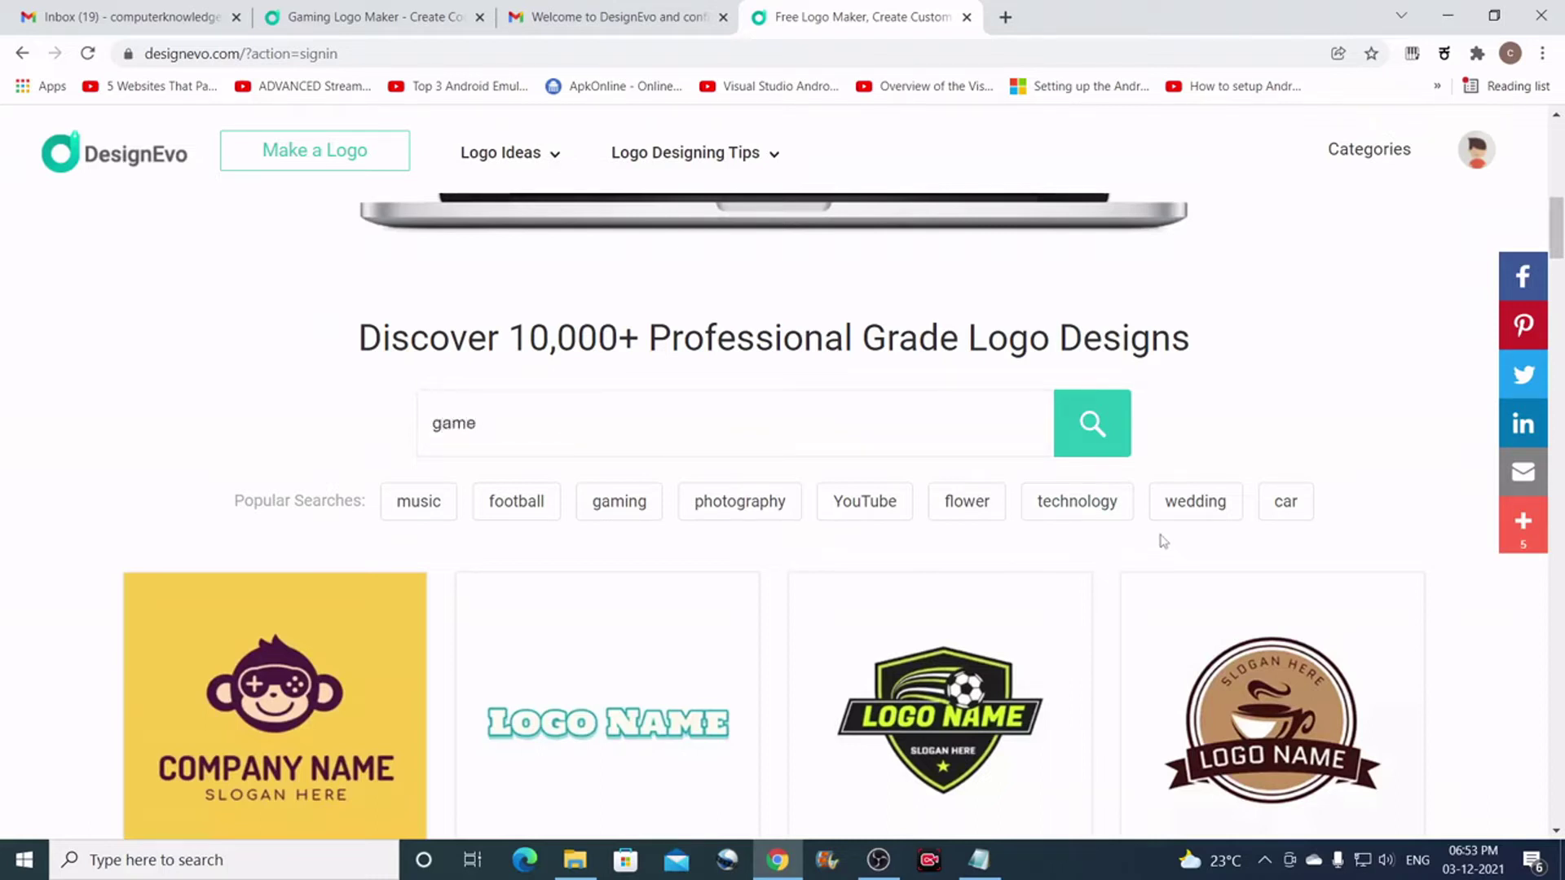
{"action": "left_click", "coordinate": [1094, 421]}
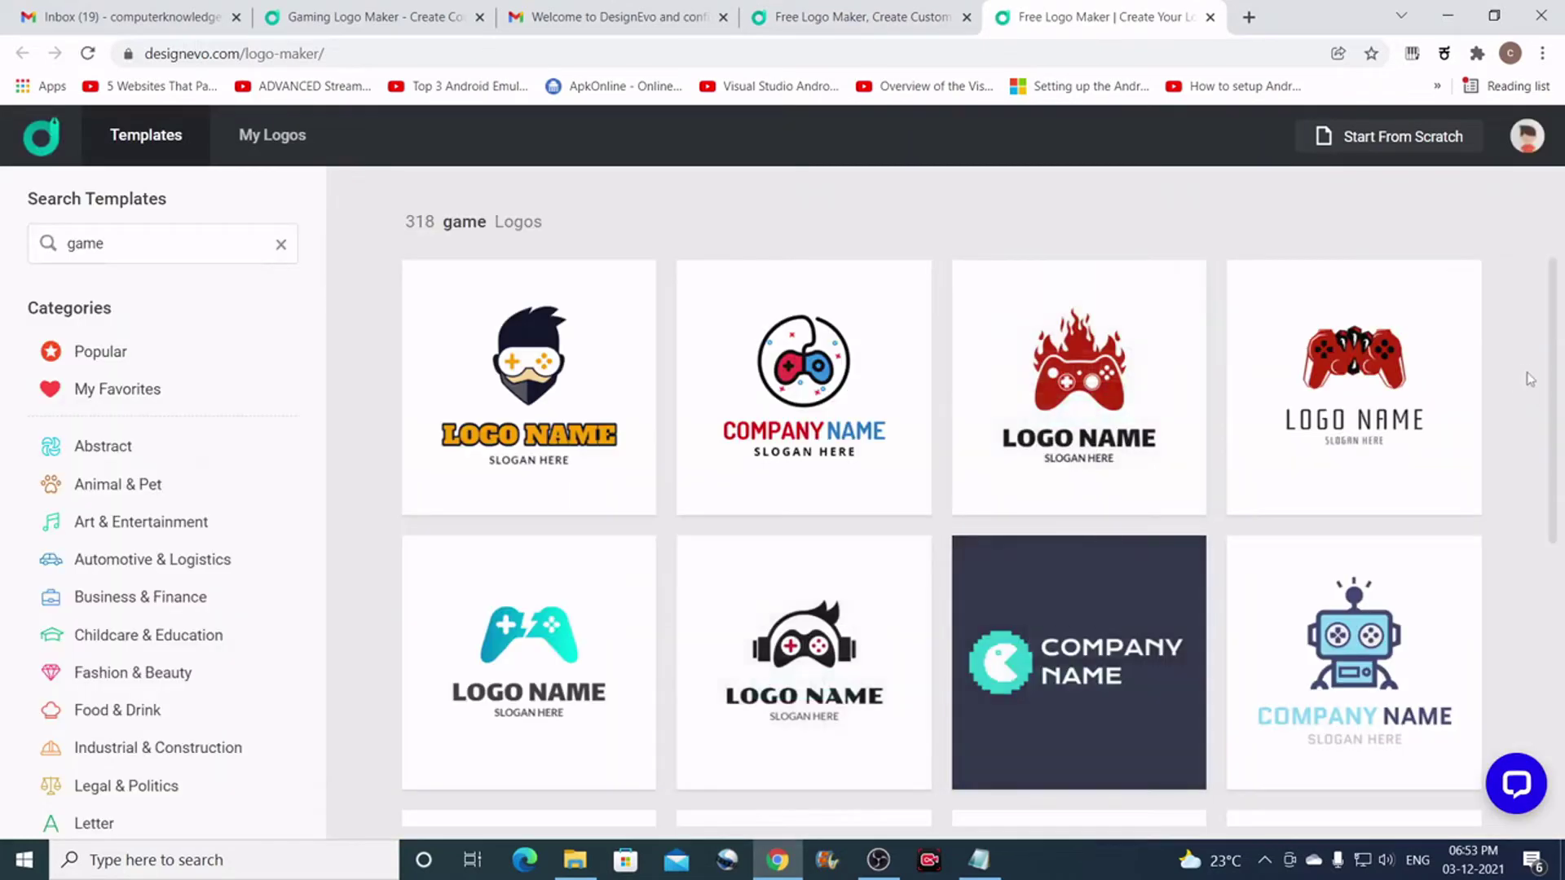
Look through the game logo templates for a suitable gaming design.
{"action": "scroll", "coordinate": [1530, 378], "scroll_direction": "down", "scroll_amount": 5}
{"action": "scroll", "coordinate": [1529, 379], "scroll_direction": "down", "scroll_amount": 12}
{"action": "scroll", "coordinate": [1529, 378], "scroll_direction": "up", "scroll_amount": 6}
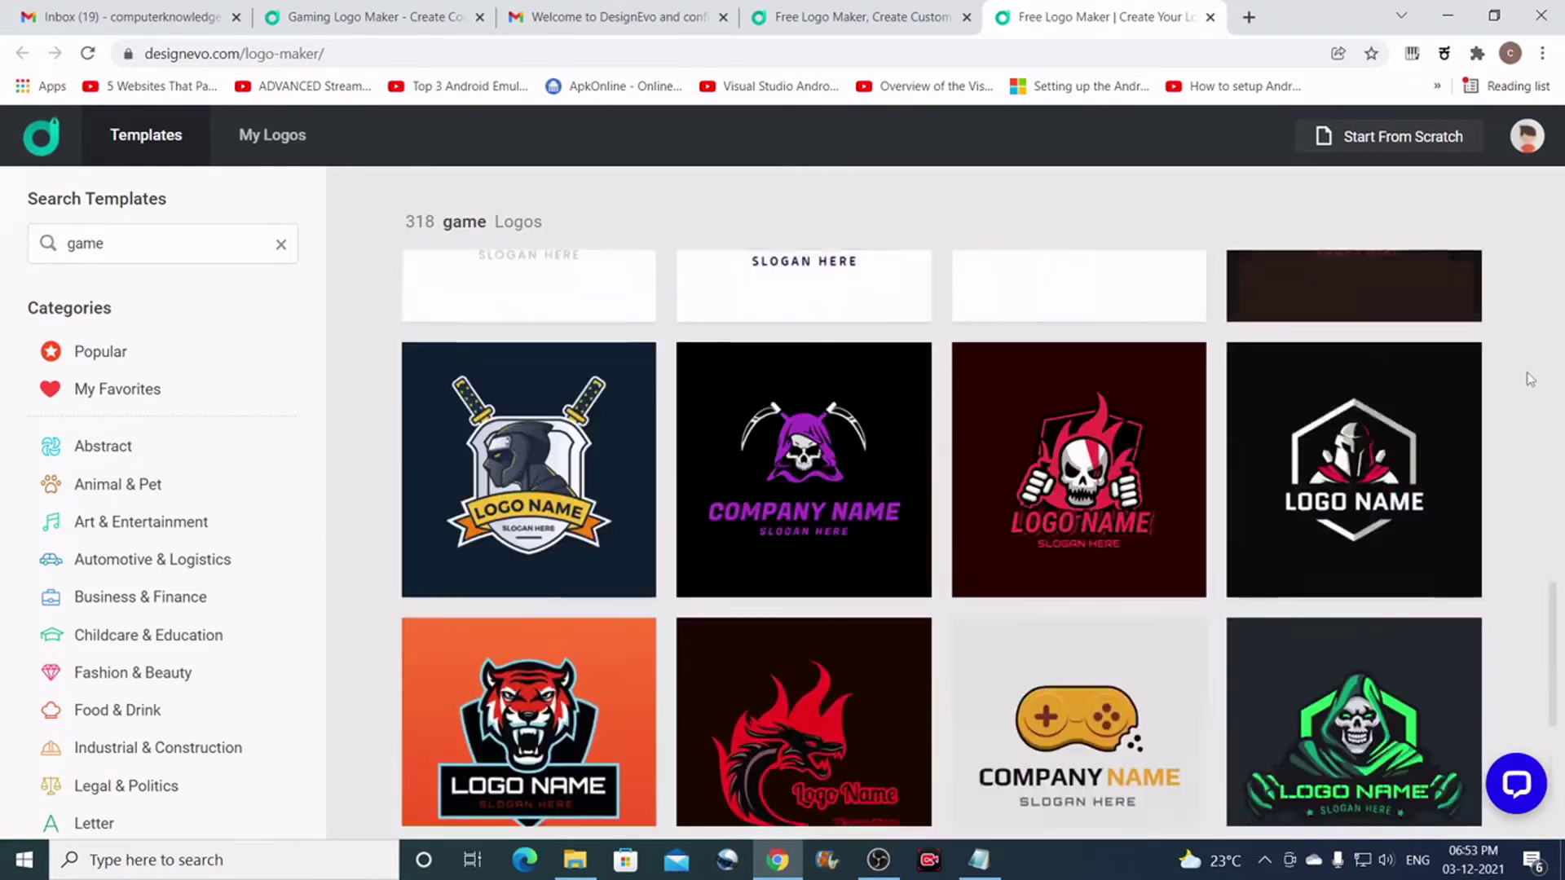
{"action": "scroll", "coordinate": [1530, 378], "scroll_direction": "down", "scroll_amount": 5}
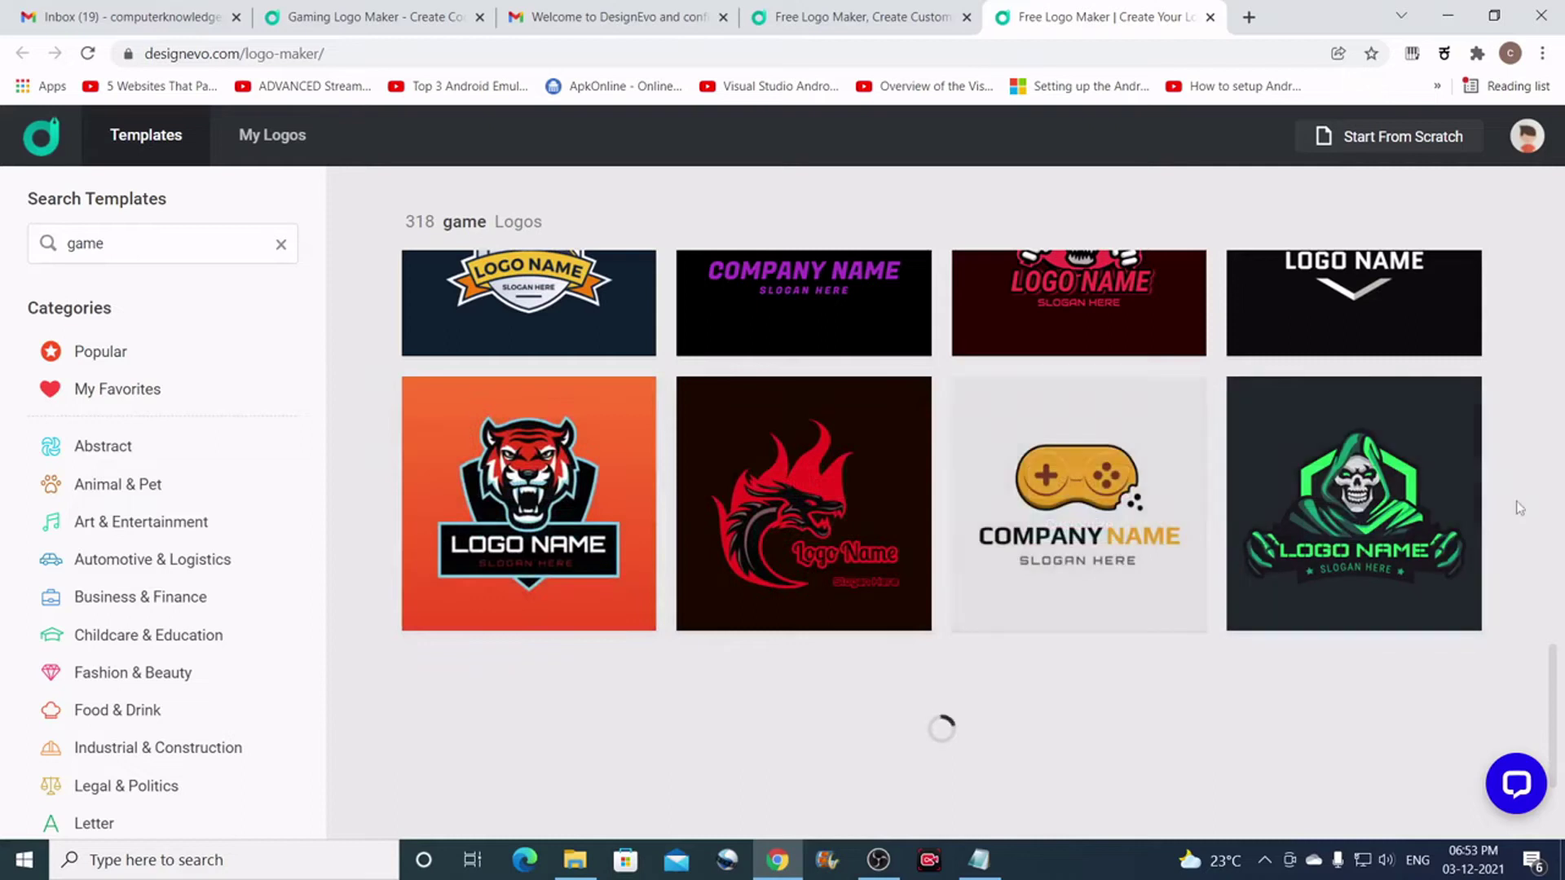
{"action": "scroll", "coordinate": [1514, 501], "scroll_direction": "down", "scroll_amount": 1}
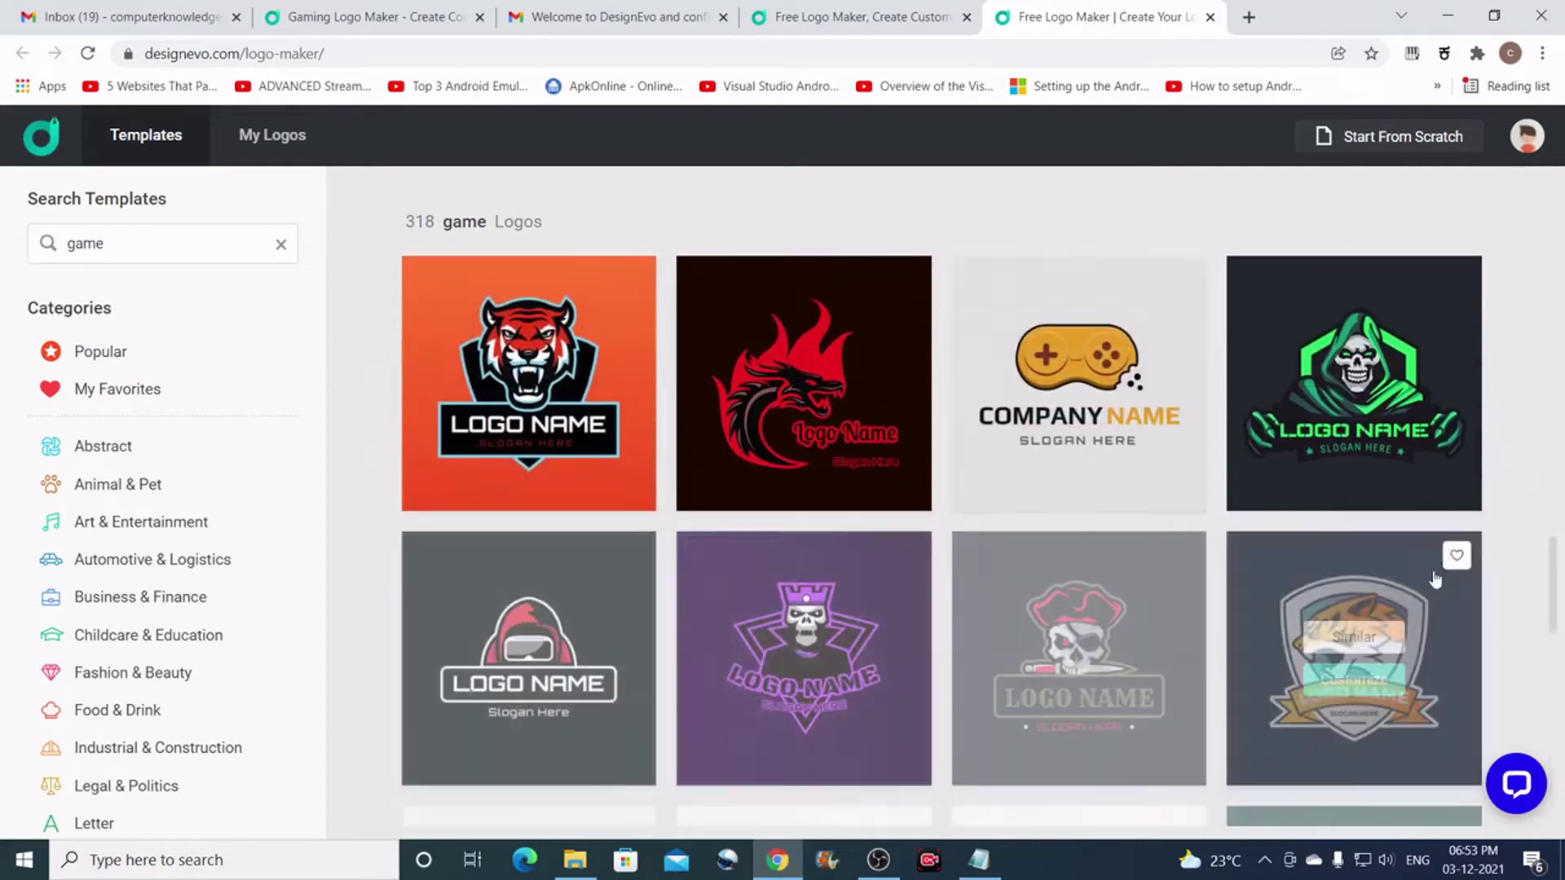
{"action": "scroll", "coordinate": [1483, 510], "scroll_direction": "down", "scroll_amount": 6}
{"action": "scroll", "coordinate": [1483, 510], "scroll_direction": "down", "scroll_amount": 4}
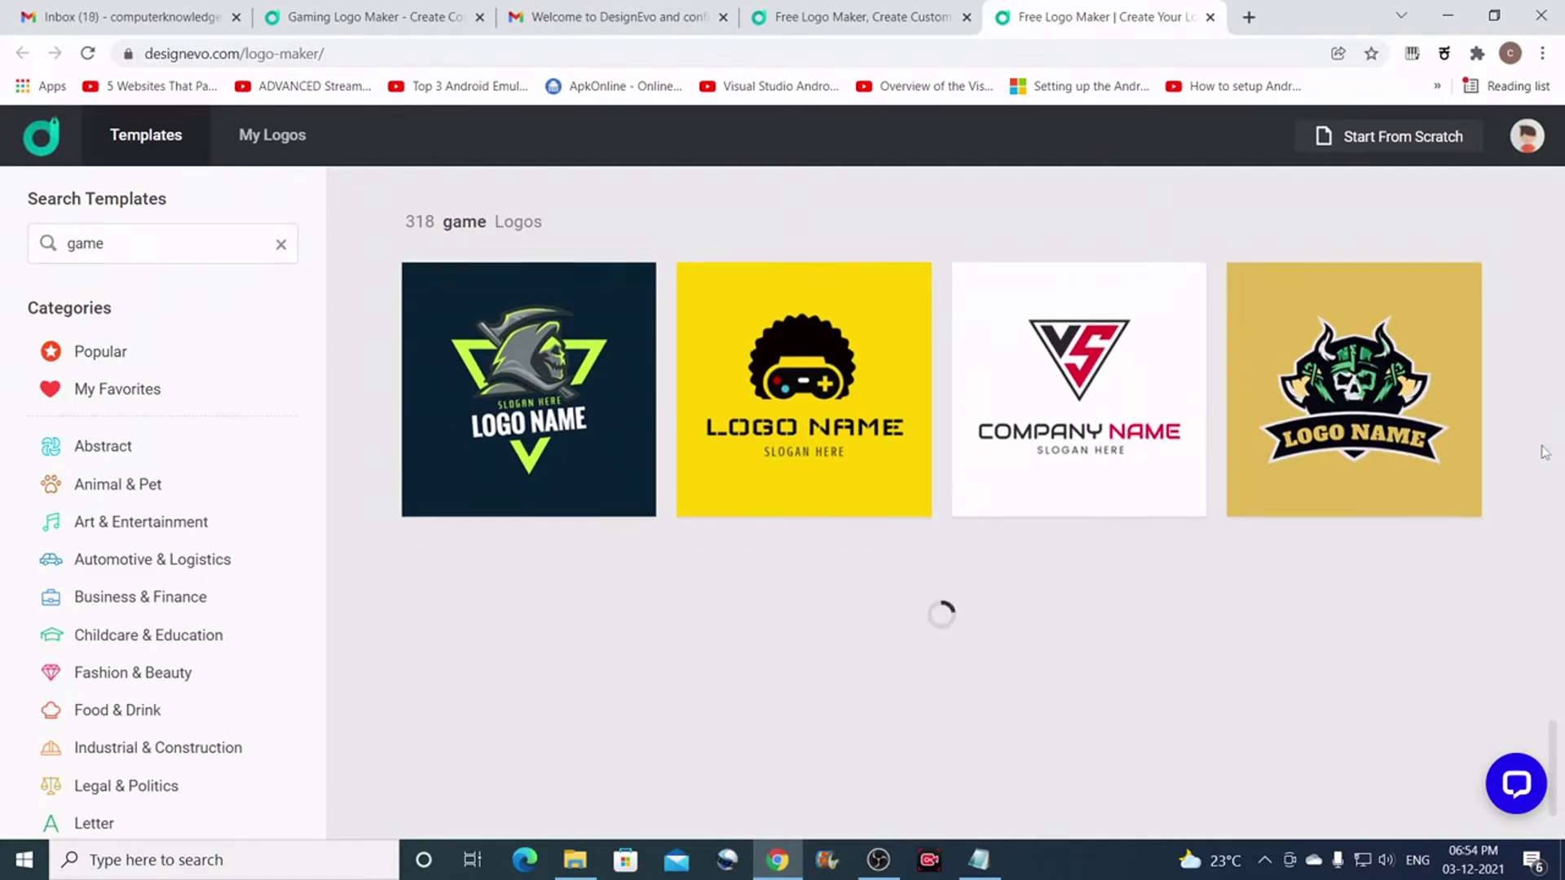
{"action": "scroll", "coordinate": [1552, 451], "scroll_direction": "up", "scroll_amount": 10}
{"action": "scroll", "coordinate": [1544, 452], "scroll_direction": "down", "scroll_amount": 10}
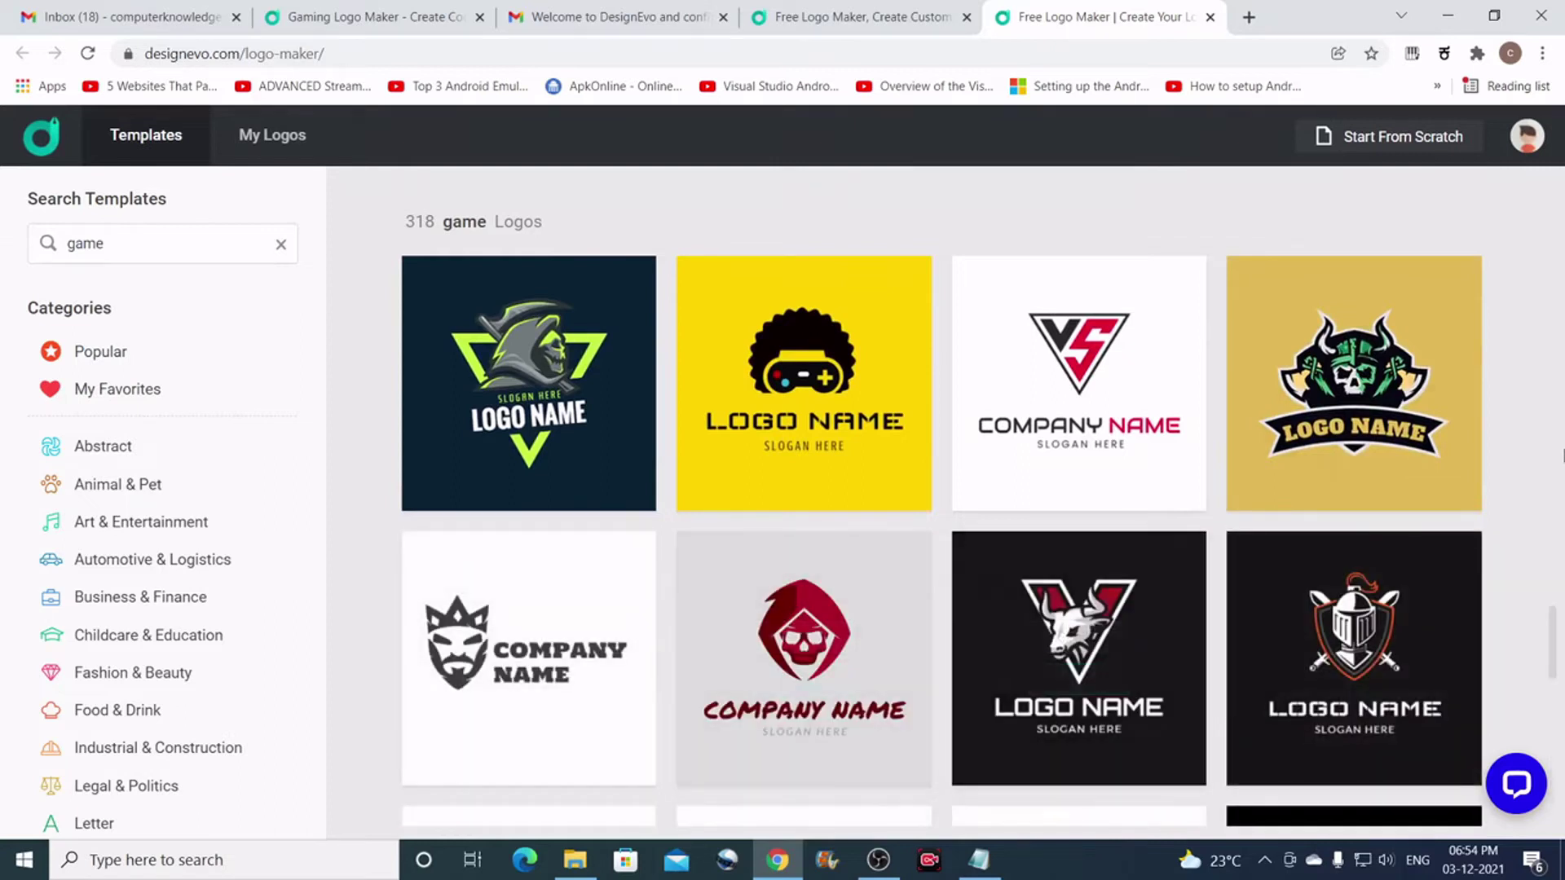
{"action": "scroll", "coordinate": [1519, 444], "scroll_direction": "down", "scroll_amount": 7}
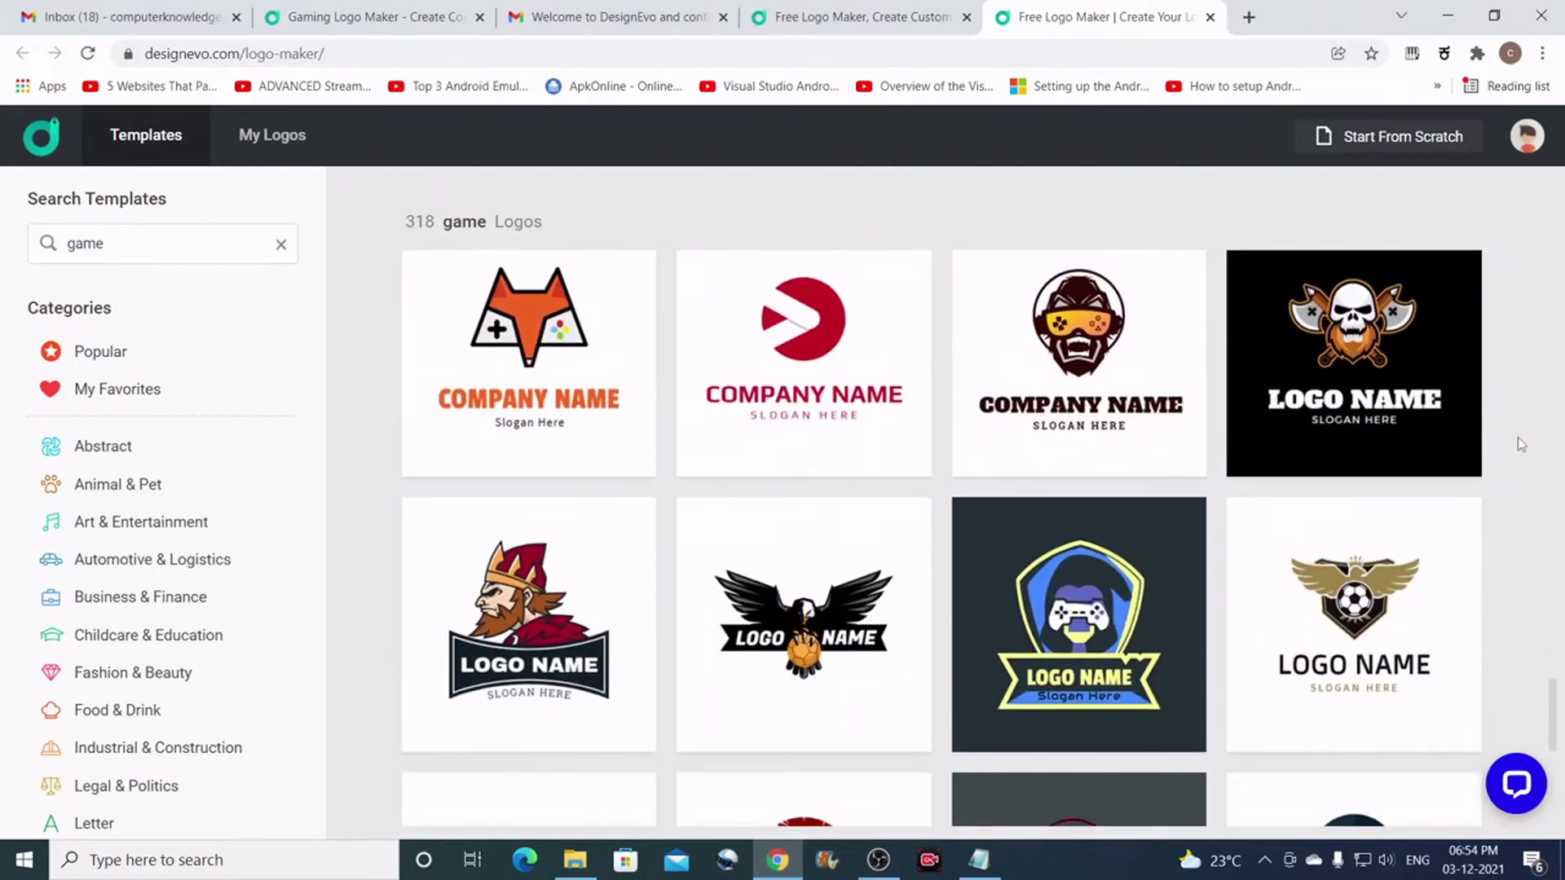
{"action": "scroll", "coordinate": [1517, 437], "scroll_direction": "down", "scroll_amount": 5}
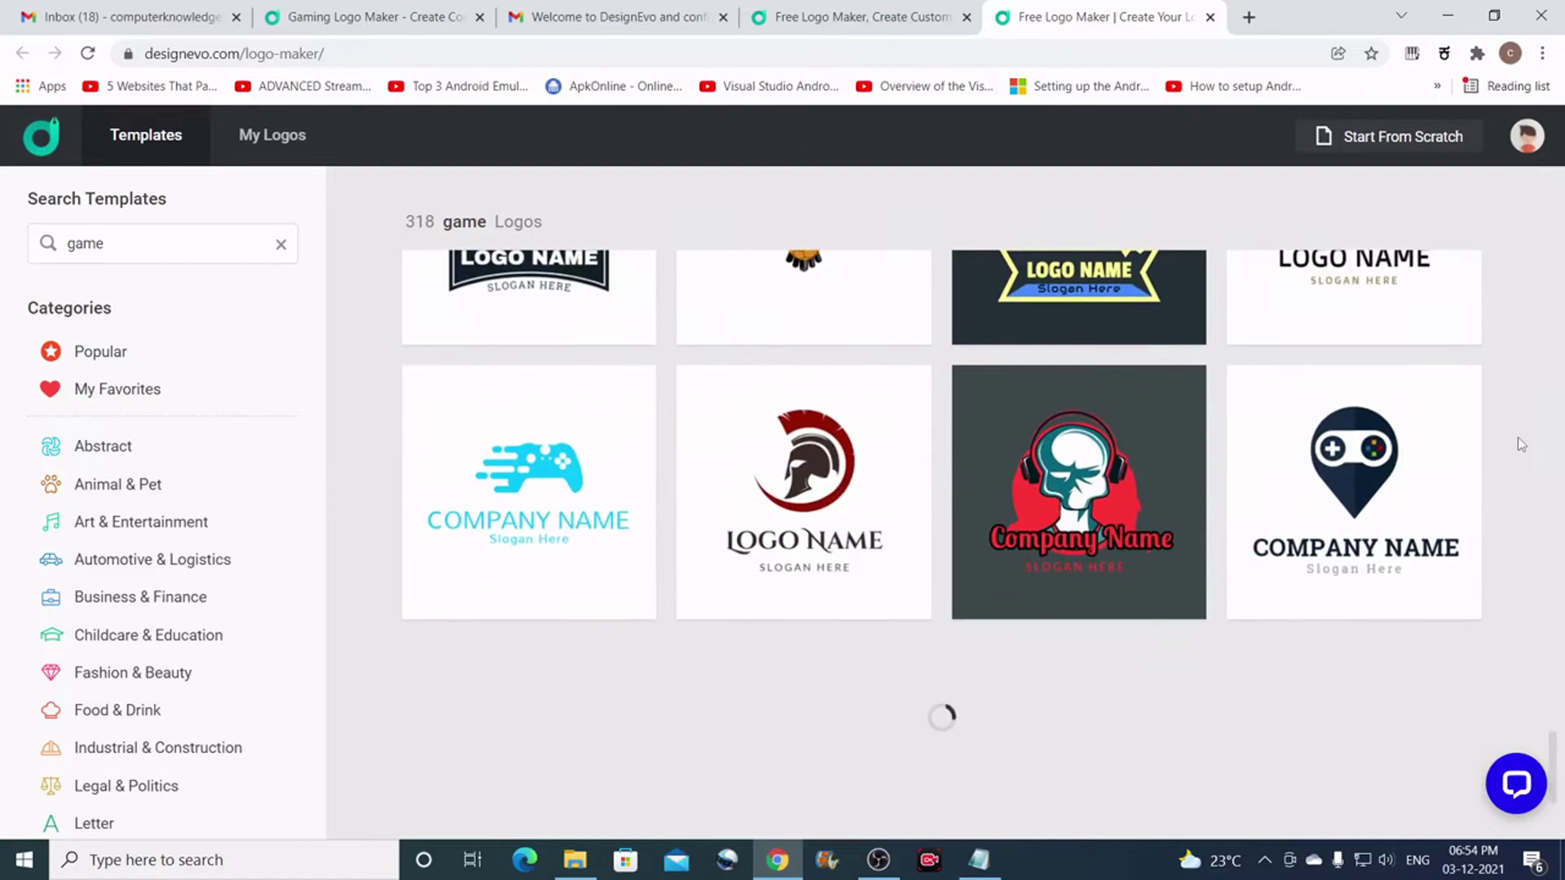
{"action": "scroll", "coordinate": [1518, 437], "scroll_direction": "down", "scroll_amount": 2}
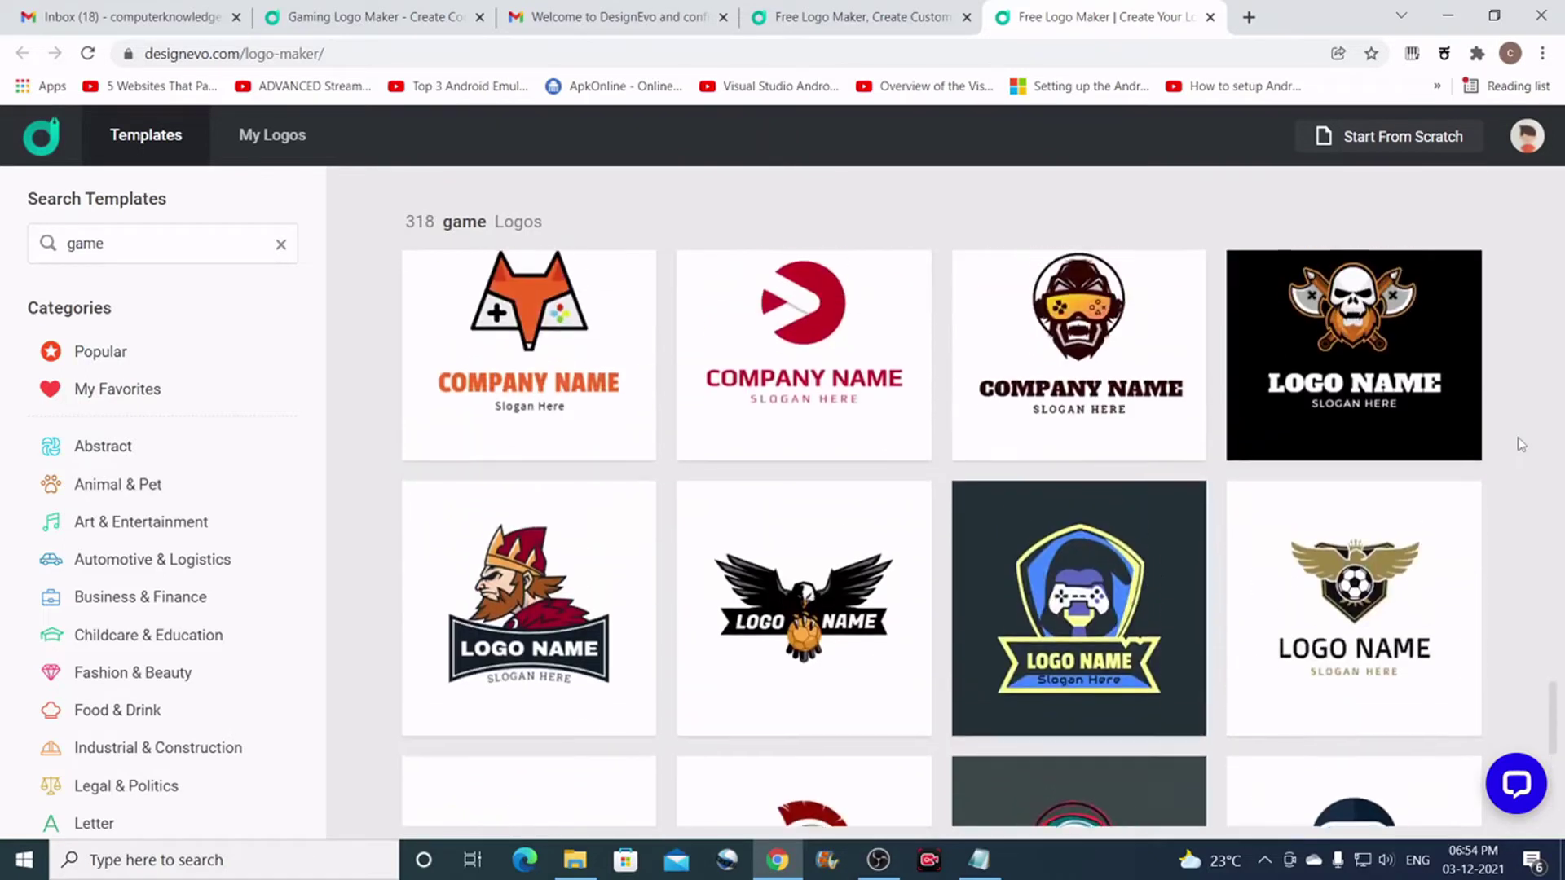
{"action": "scroll", "coordinate": [1517, 436], "scroll_direction": "up", "scroll_amount": 5}
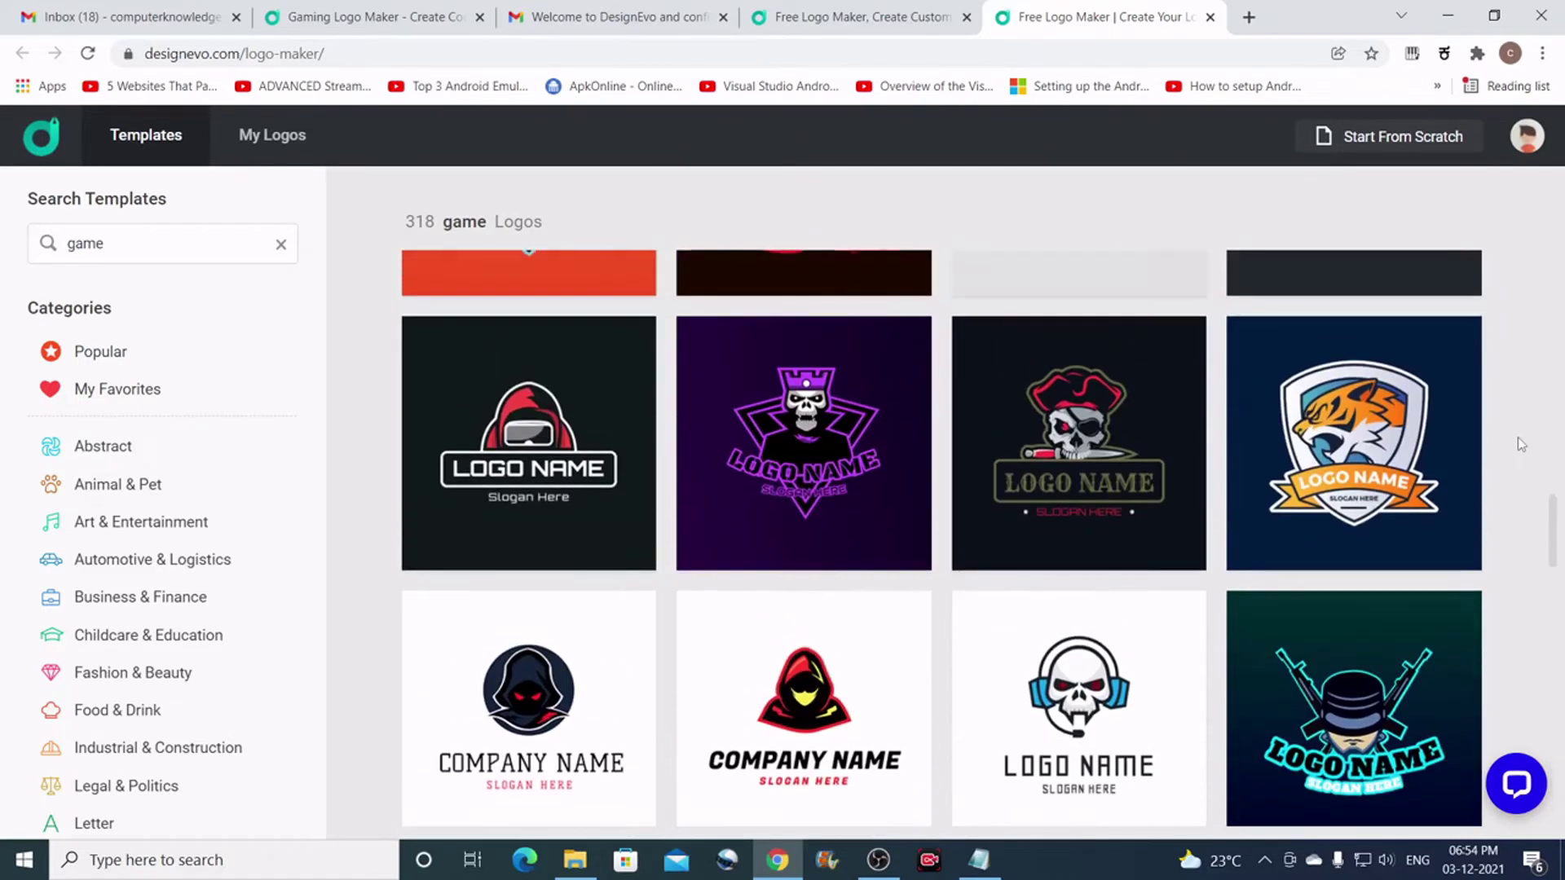
{"action": "scroll", "coordinate": [1518, 437], "scroll_direction": "up", "scroll_amount": 5}
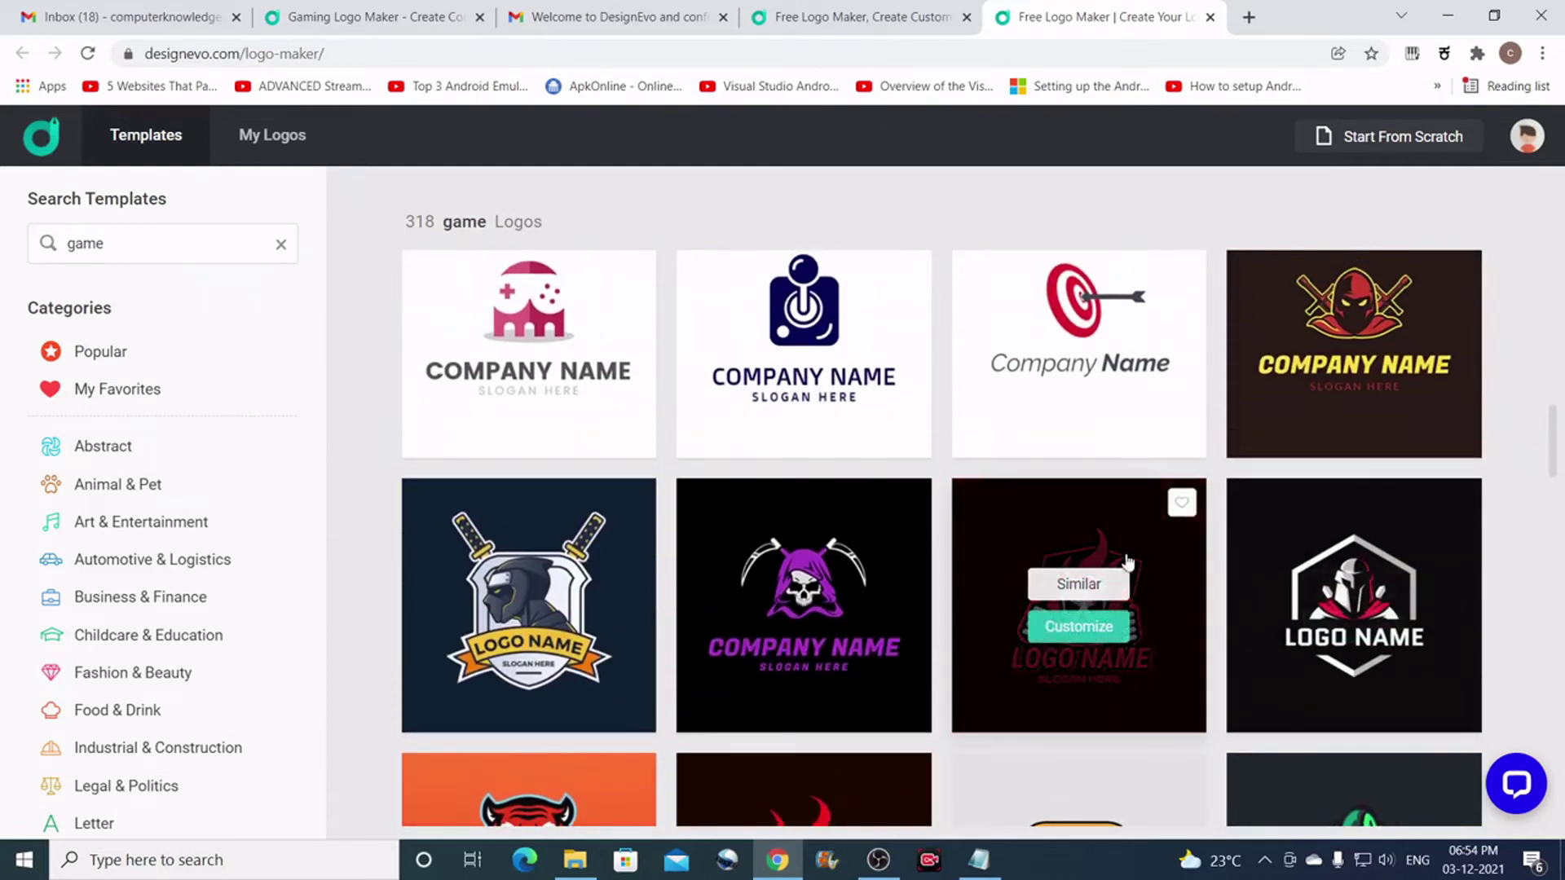
{"action": "mouse_move", "coordinate": [1237, 661]}
{"action": "scroll", "coordinate": [1237, 662], "scroll_direction": "down", "scroll_amount": 4}
{"action": "scroll", "coordinate": [1223, 652], "scroll_direction": "up", "scroll_amount": 4}
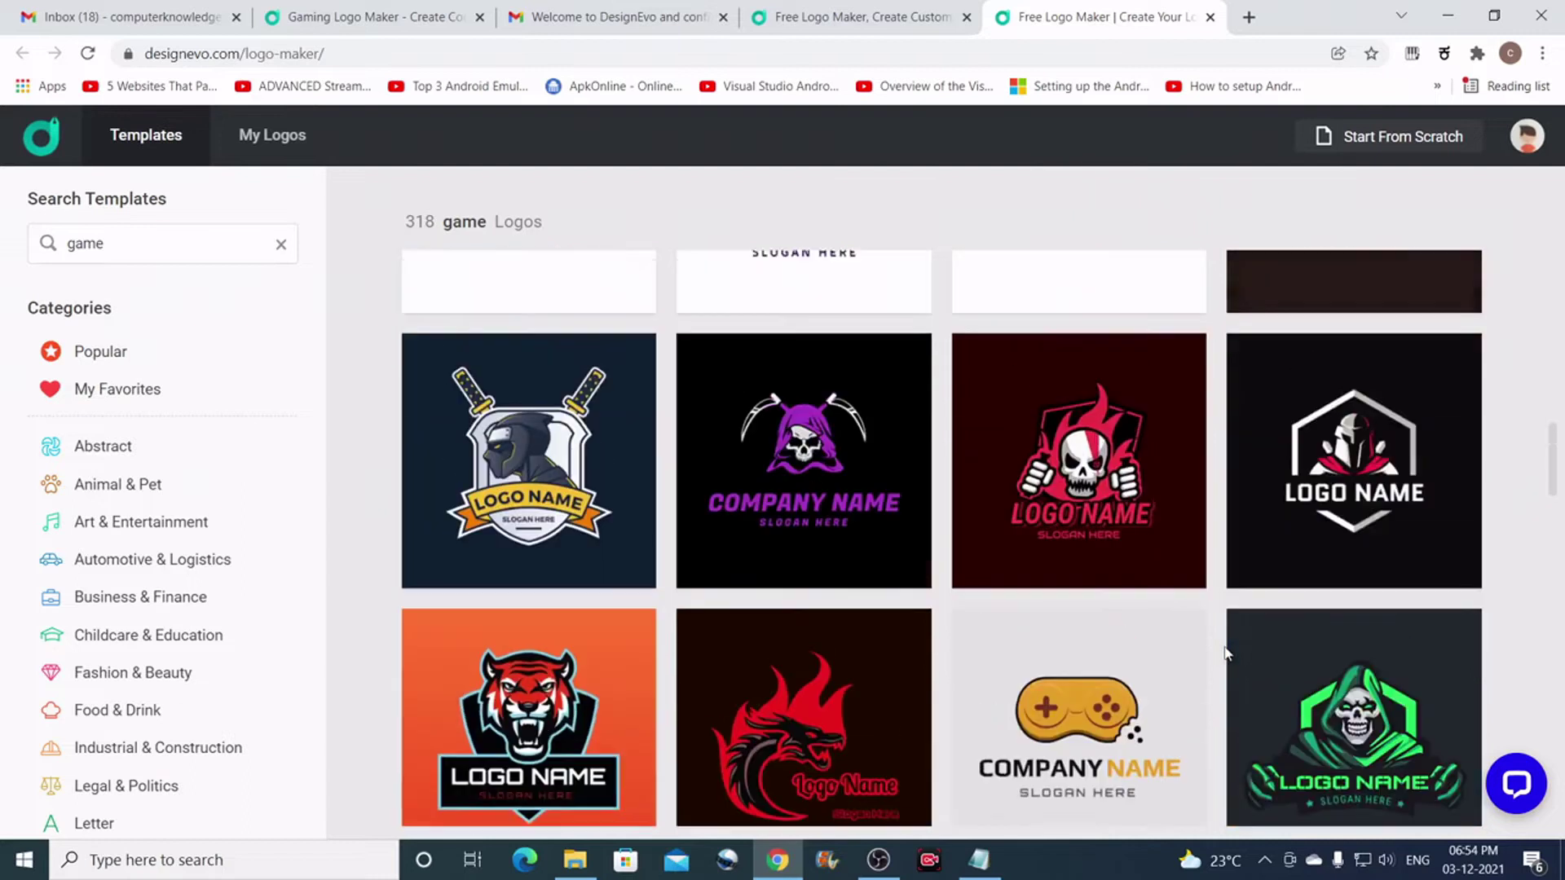
Browse the logos similar to the red flaming skull template and close the list.
{"action": "mouse_move", "coordinate": [1102, 631]}
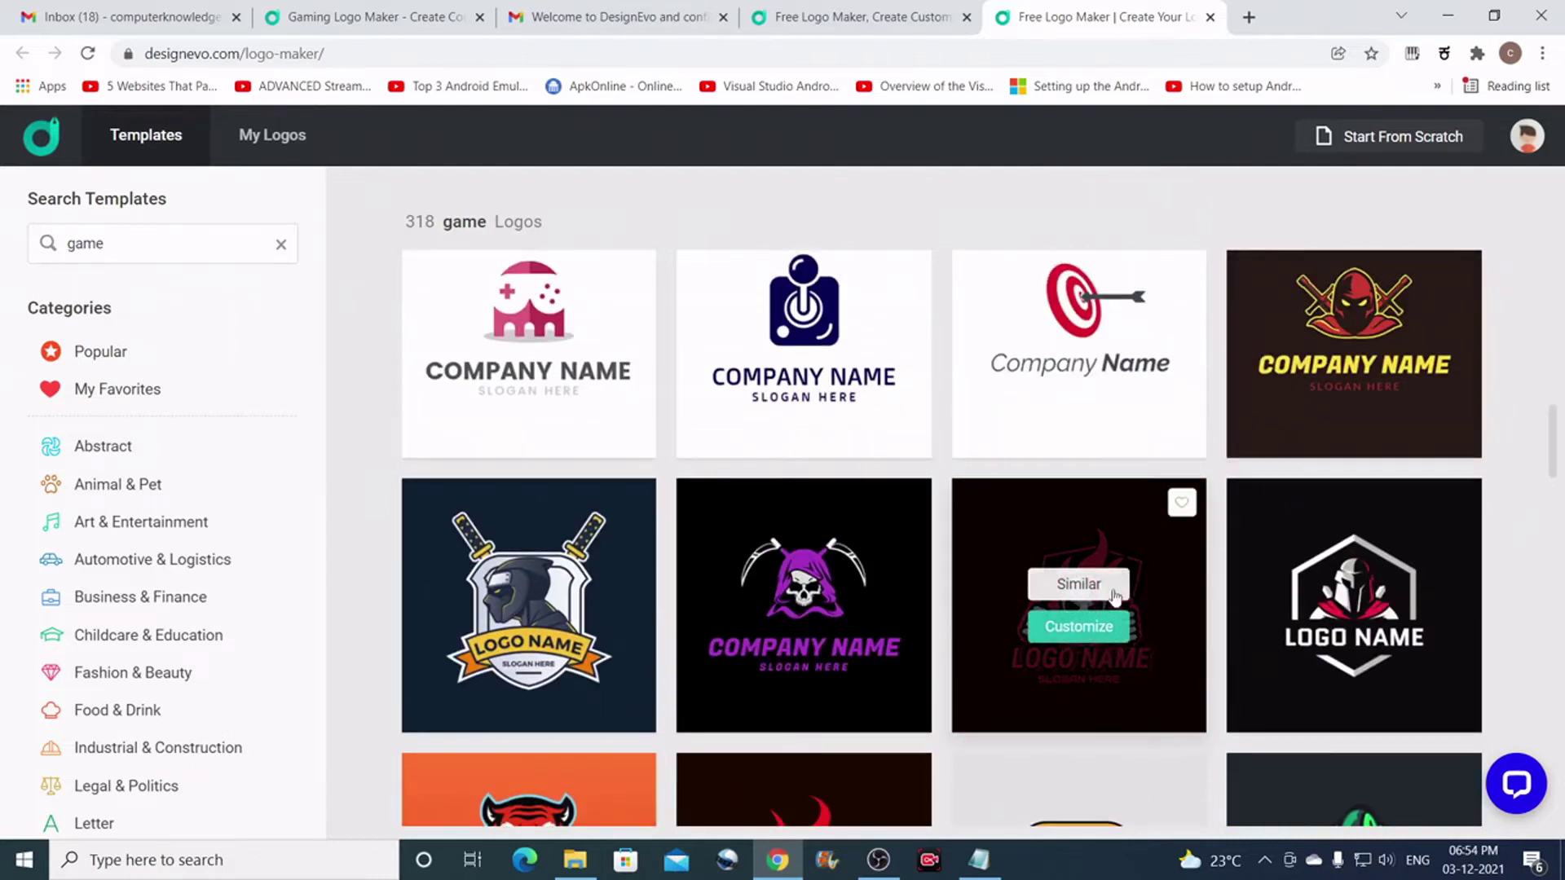
{"action": "mouse_move", "coordinate": [1255, 714]}
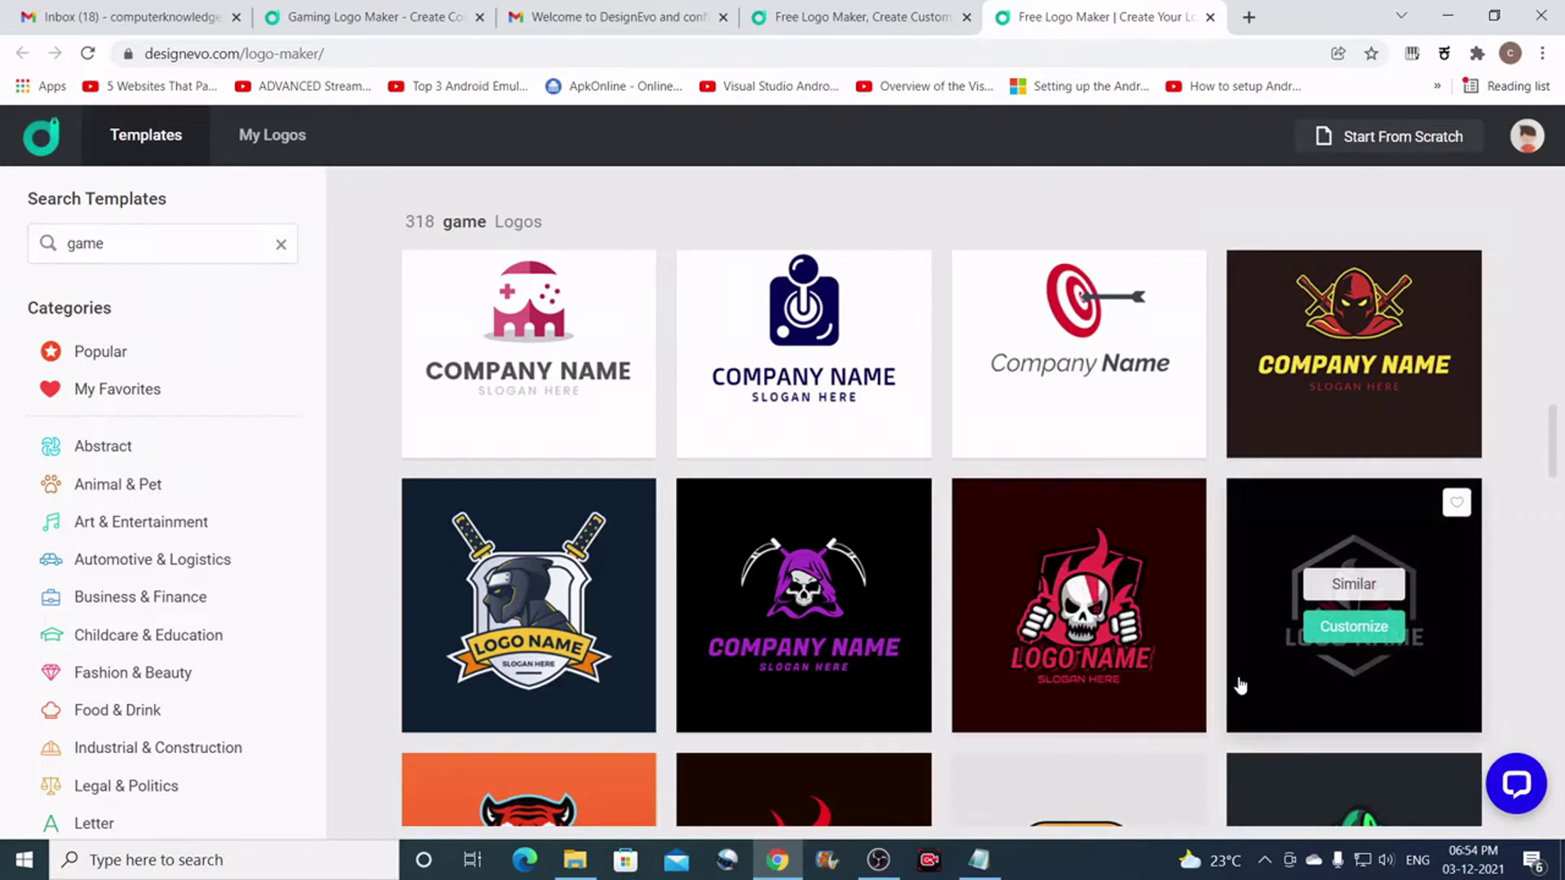
{"action": "left_click", "coordinate": [1110, 584]}
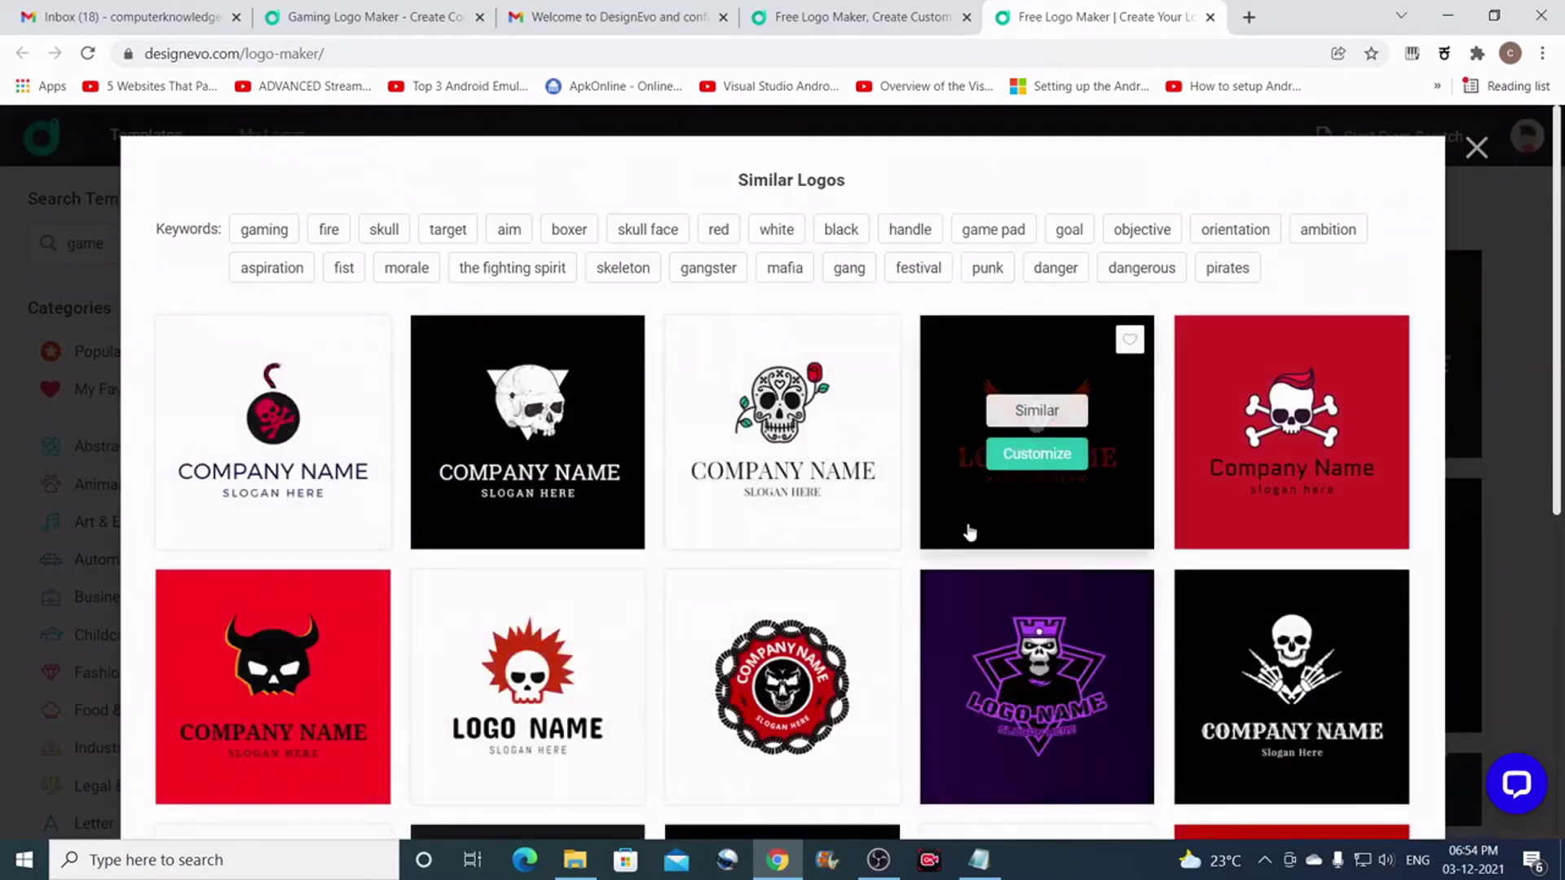
{"action": "scroll", "coordinate": [999, 415], "scroll_direction": "down", "scroll_amount": 5}
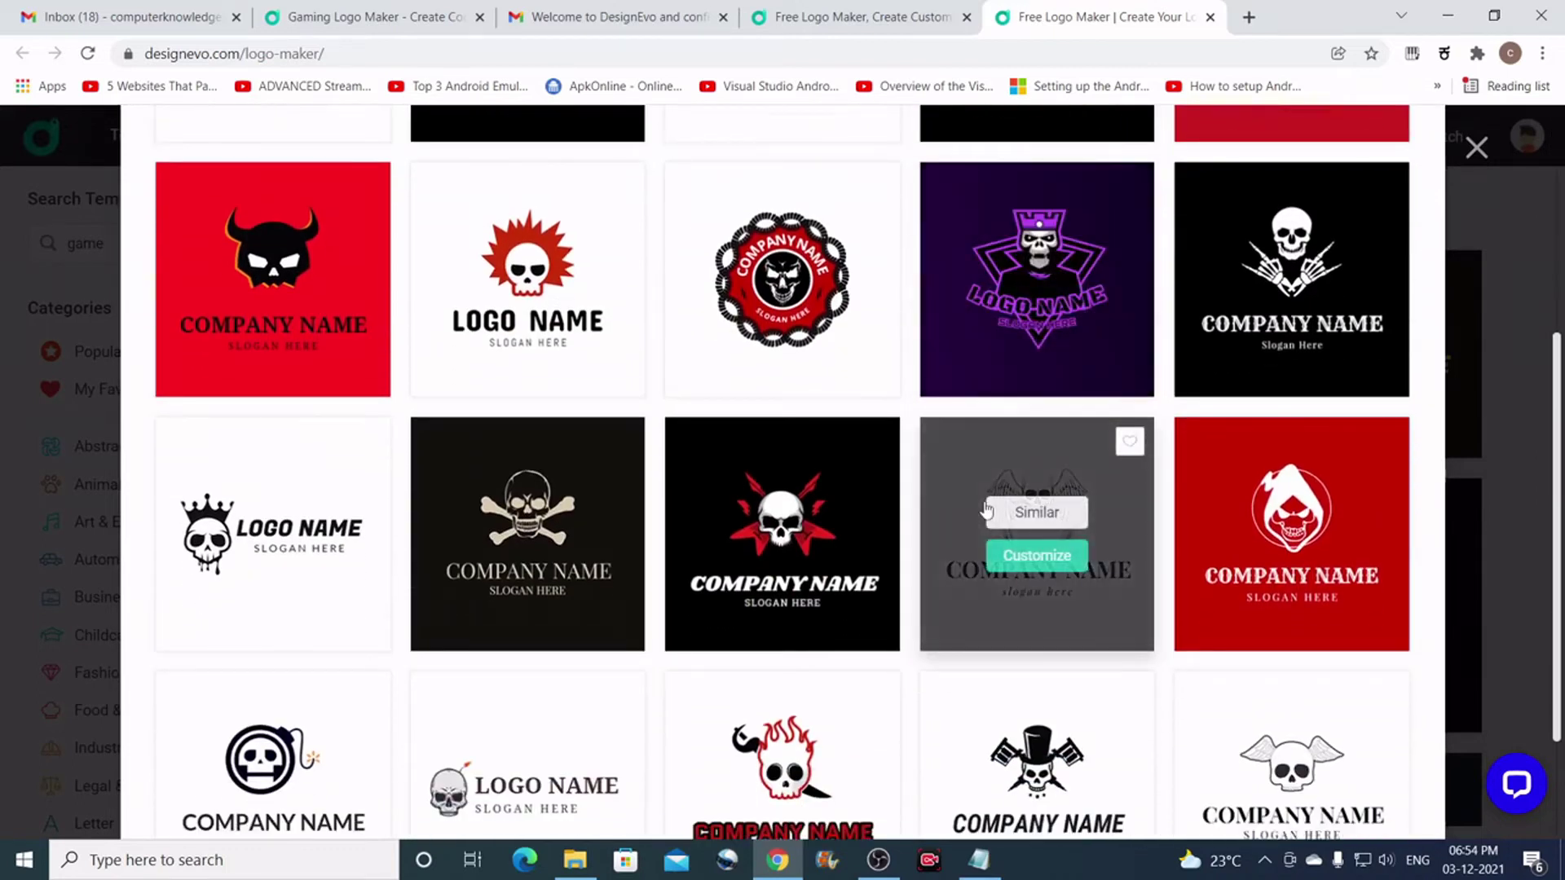
{"action": "scroll", "coordinate": [1027, 452], "scroll_direction": "down", "scroll_amount": 2}
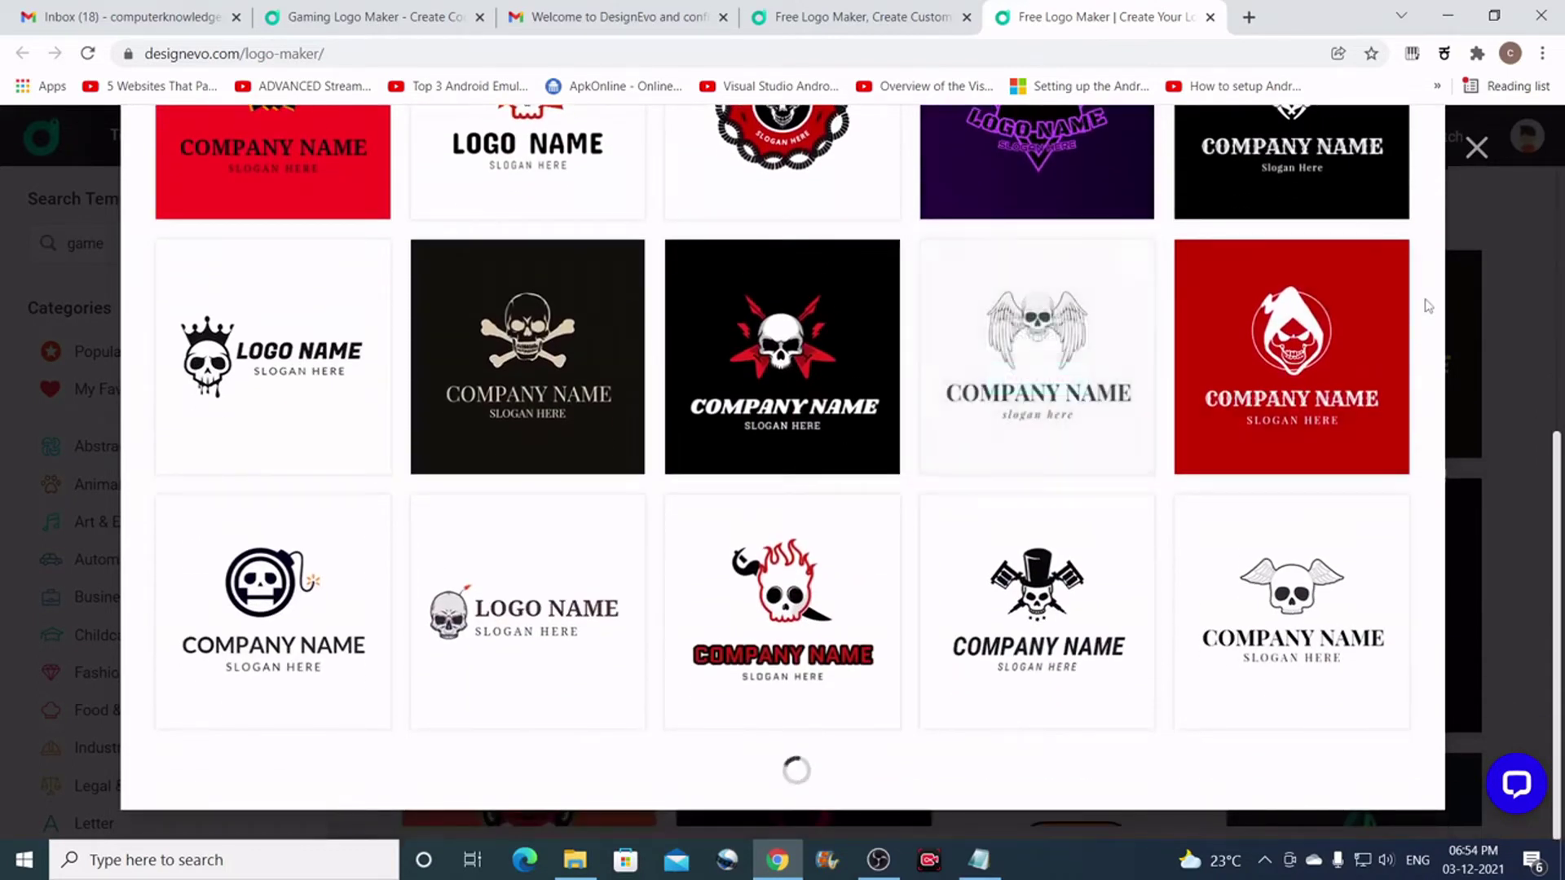
{"action": "scroll", "coordinate": [1428, 306], "scroll_direction": "up", "scroll_amount": 7}
{"action": "left_click", "coordinate": [1476, 147]}
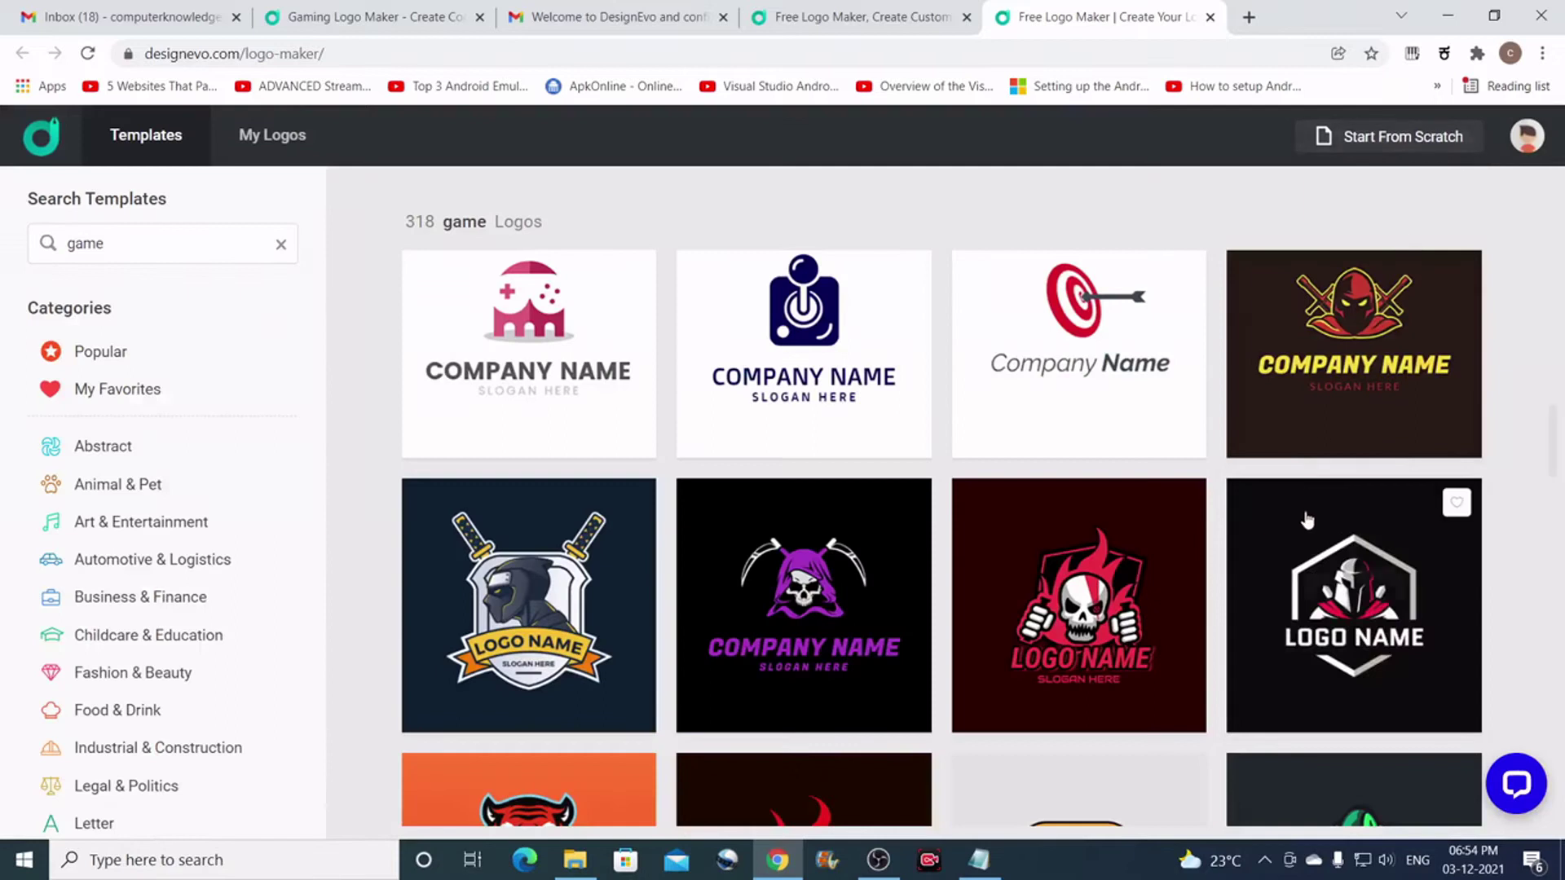
Browse the logos similar to the assassin with crossed swords and open the green hooded skull template for customizing.
{"action": "mouse_move", "coordinate": [1378, 322]}
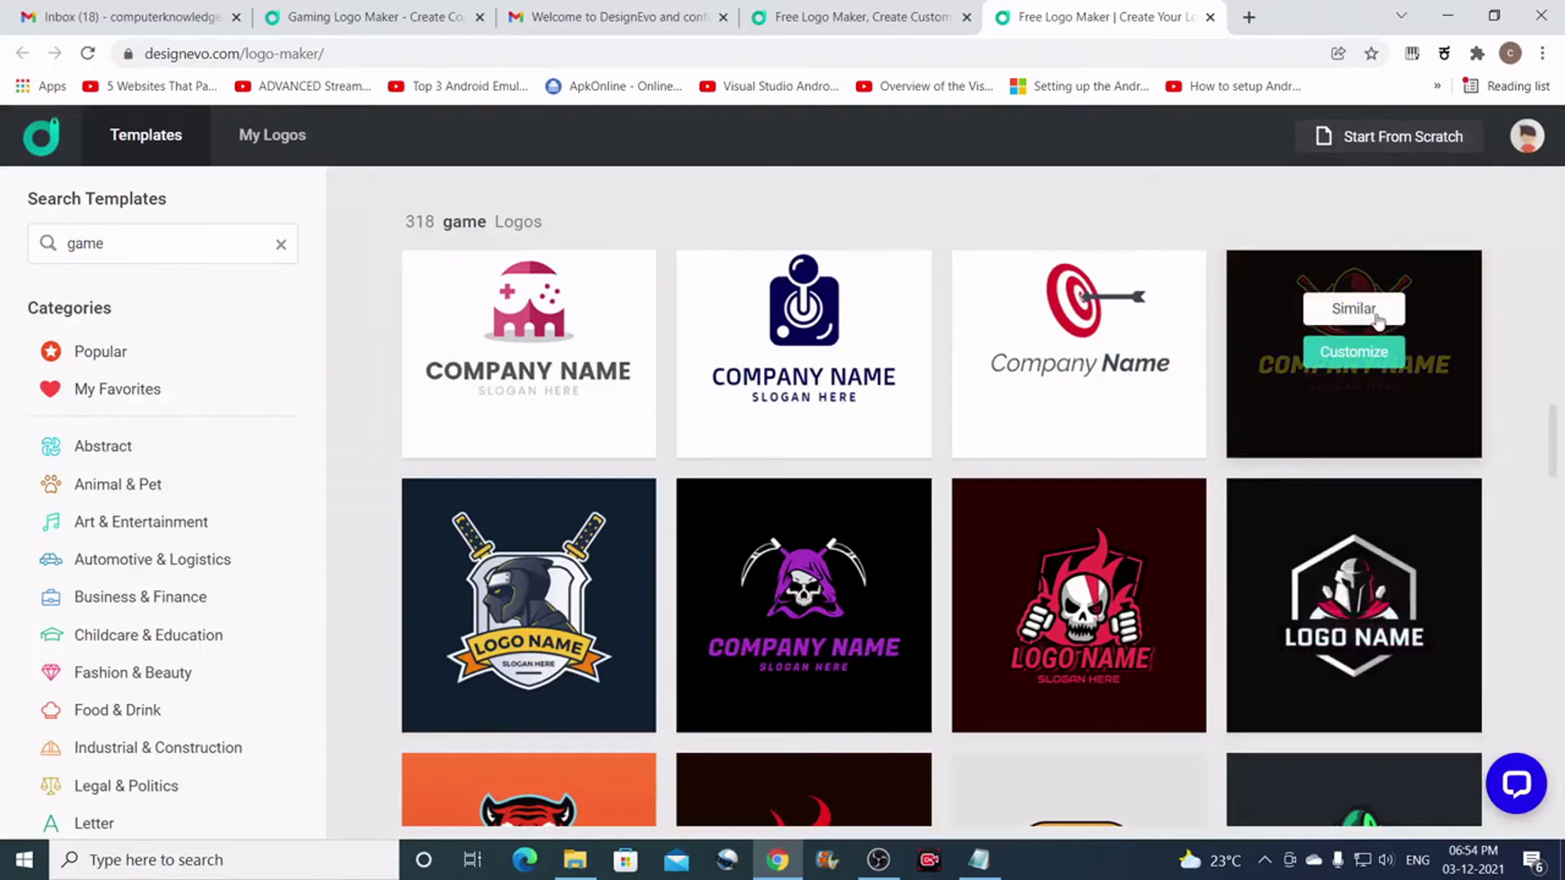
{"action": "left_click", "coordinate": [1377, 313]}
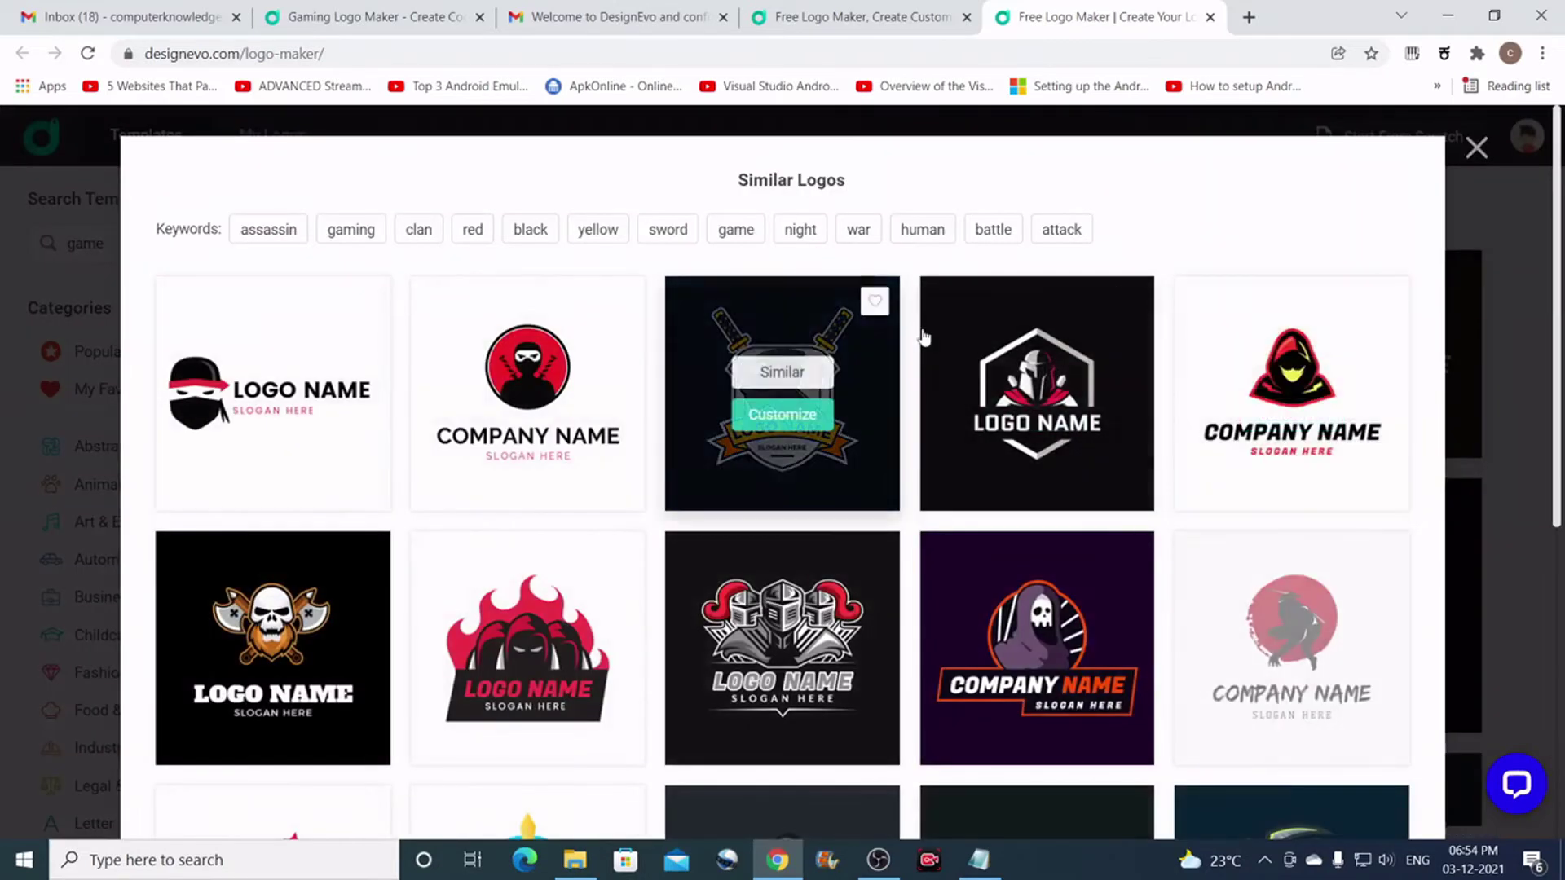
{"action": "scroll", "coordinate": [1001, 493], "scroll_direction": "down", "scroll_amount": 2}
{"action": "scroll", "coordinate": [1000, 493], "scroll_direction": "down", "scroll_amount": 4}
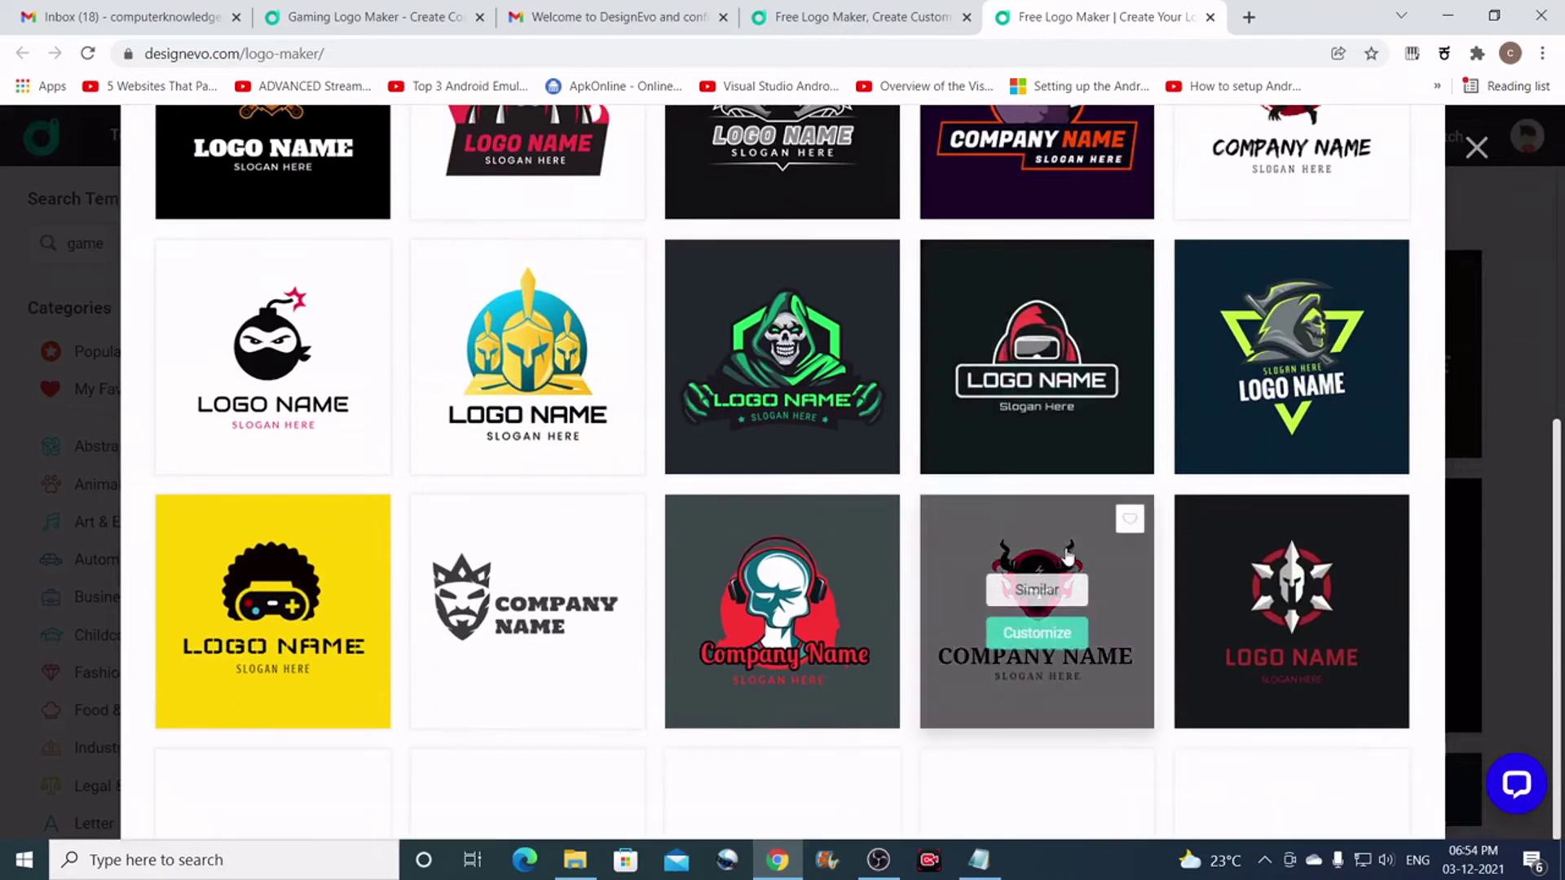
{"action": "scroll", "coordinate": [1128, 644], "scroll_direction": "down", "scroll_amount": 7}
{"action": "scroll", "coordinate": [1129, 645], "scroll_direction": "up", "scroll_amount": 5}
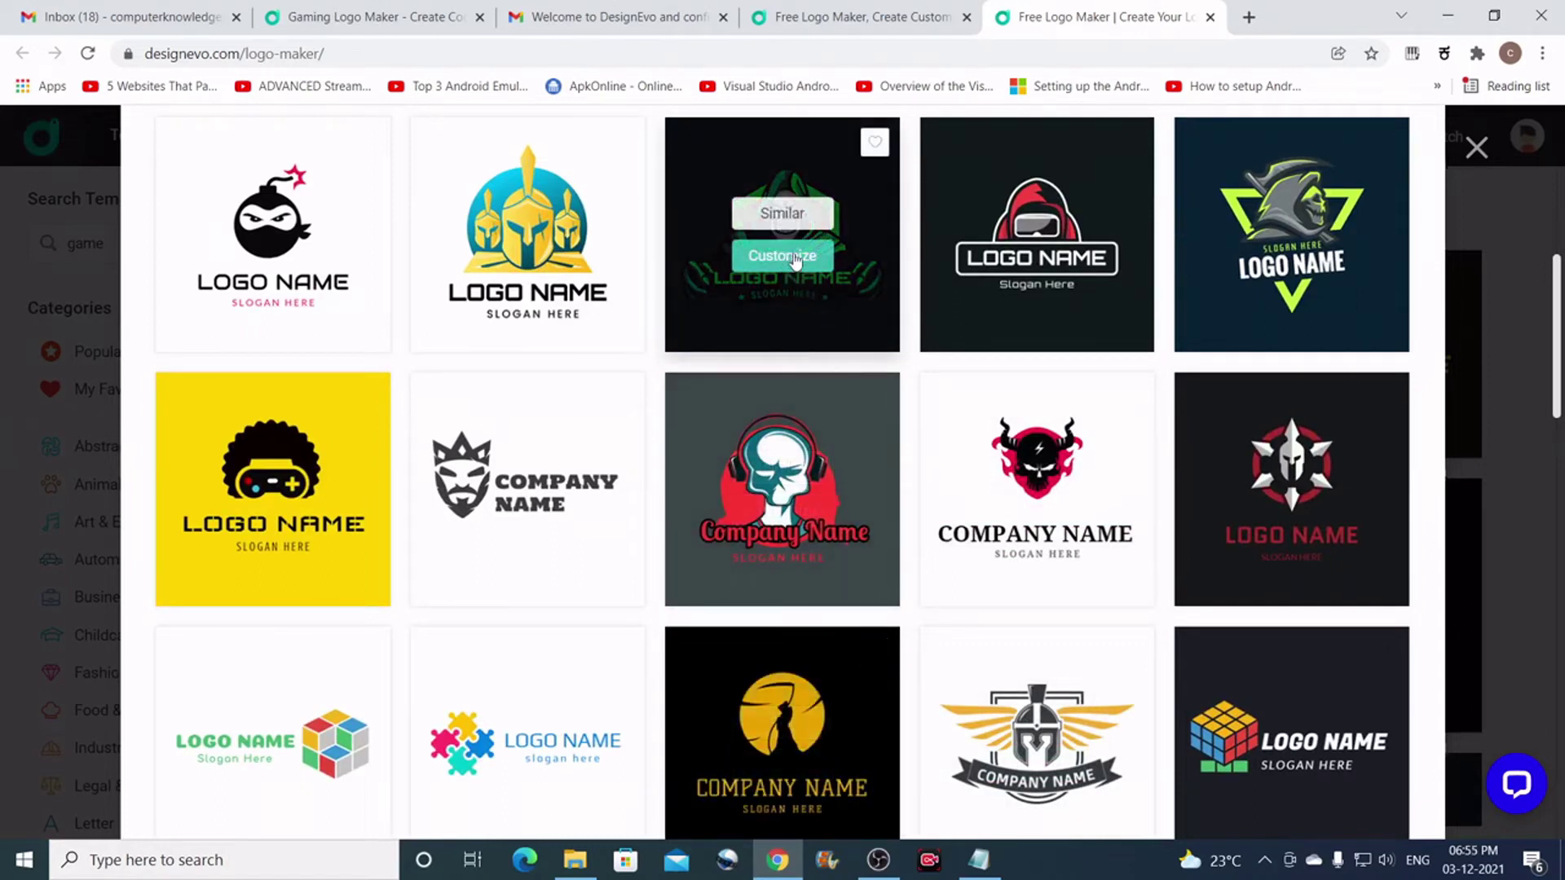
{"action": "left_click", "coordinate": [797, 257]}
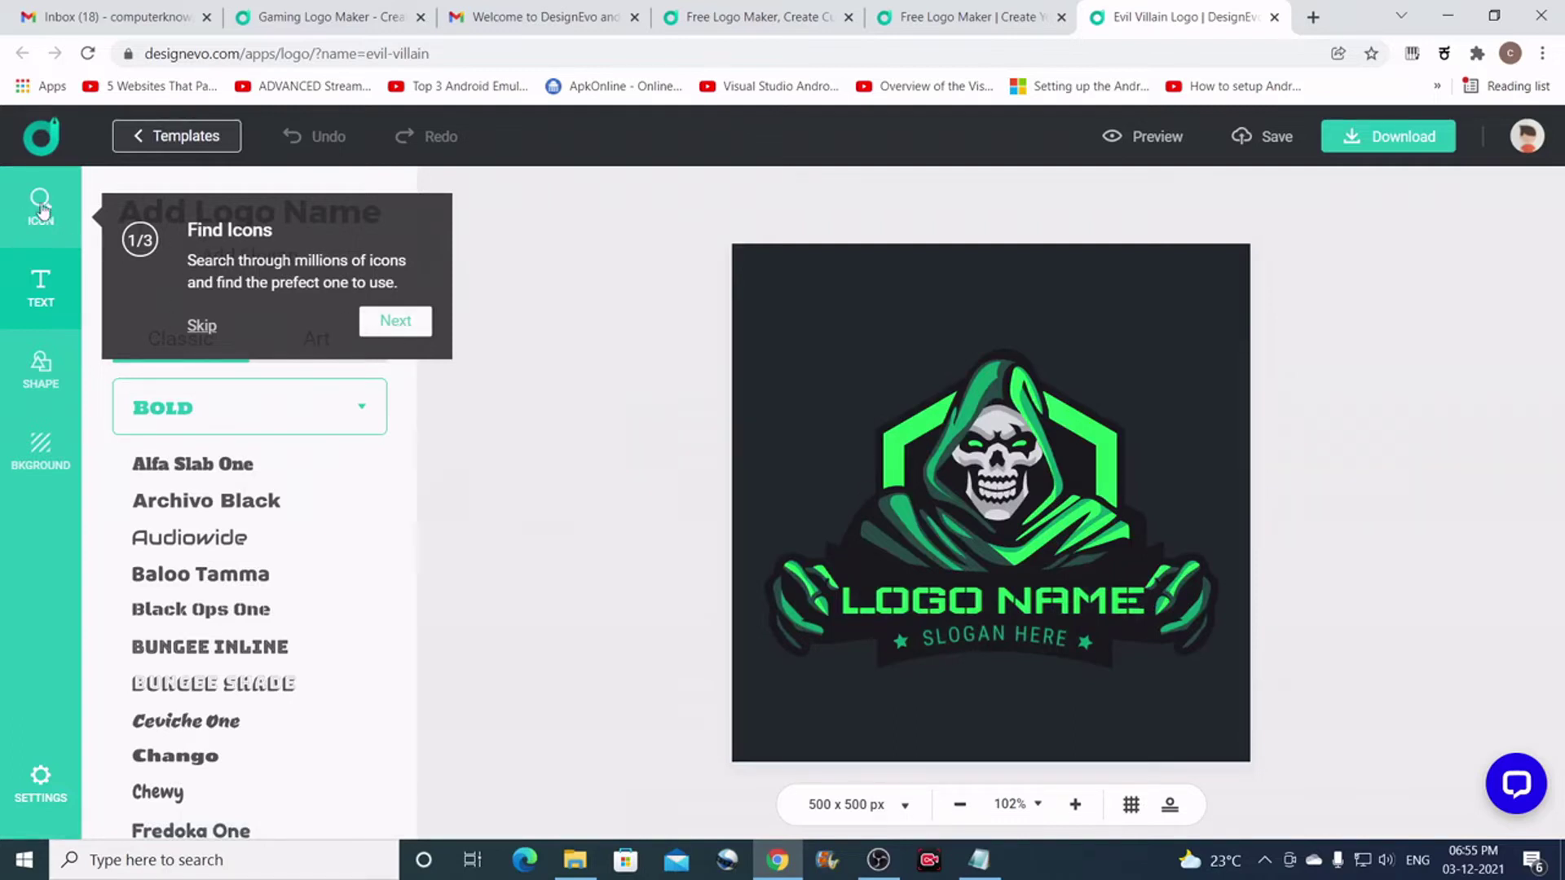
Go through the editor's three introduction tips on icons, text and download, and finish the tour.
{"action": "left_click", "coordinate": [408, 322]}
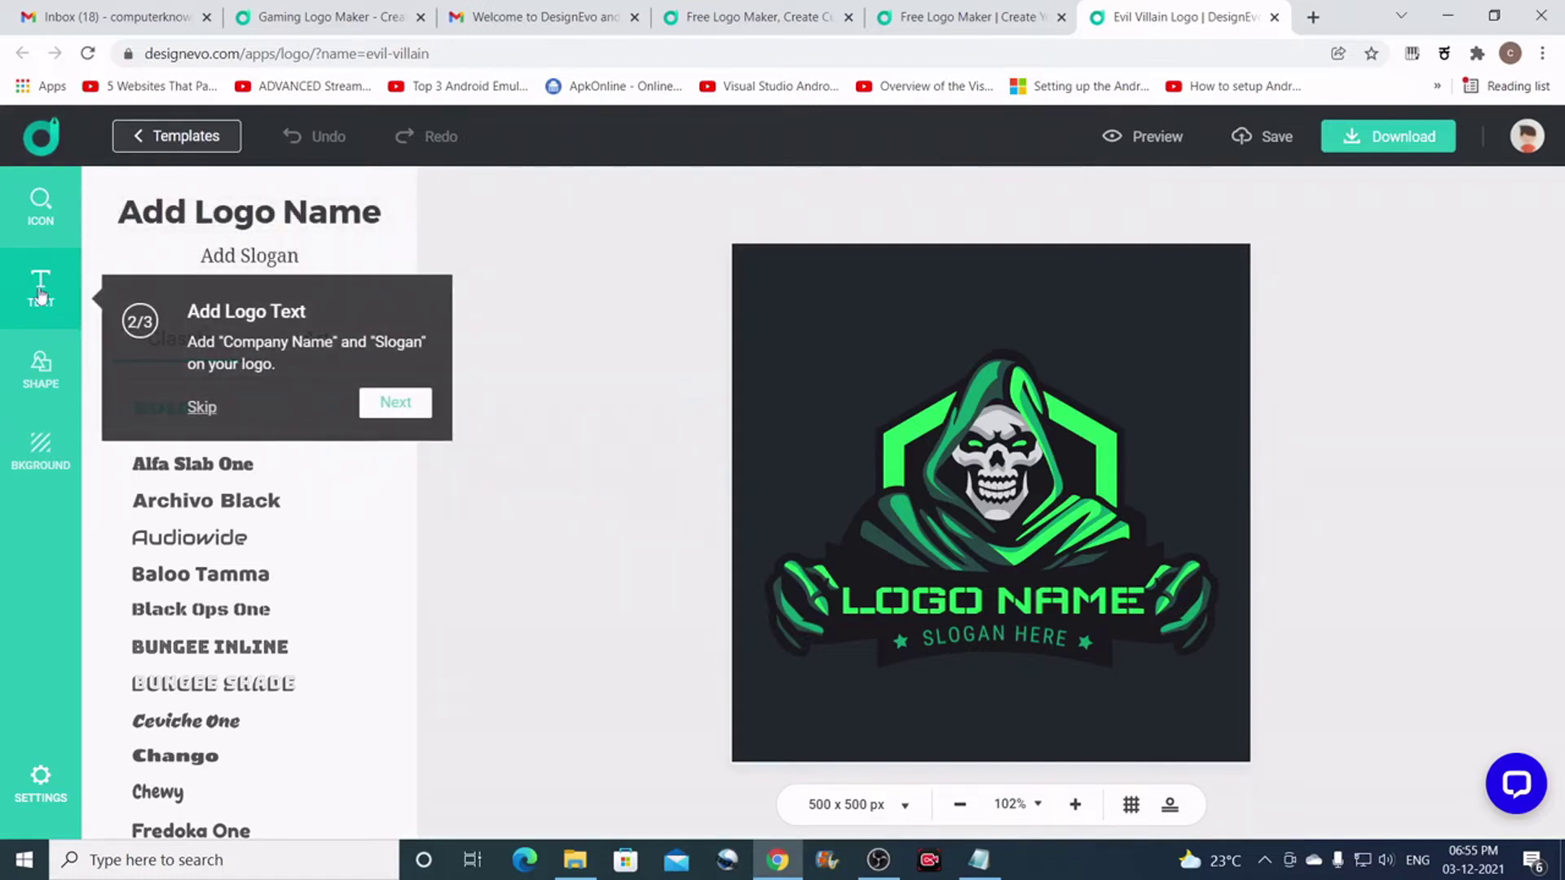
{"action": "left_click", "coordinate": [395, 403]}
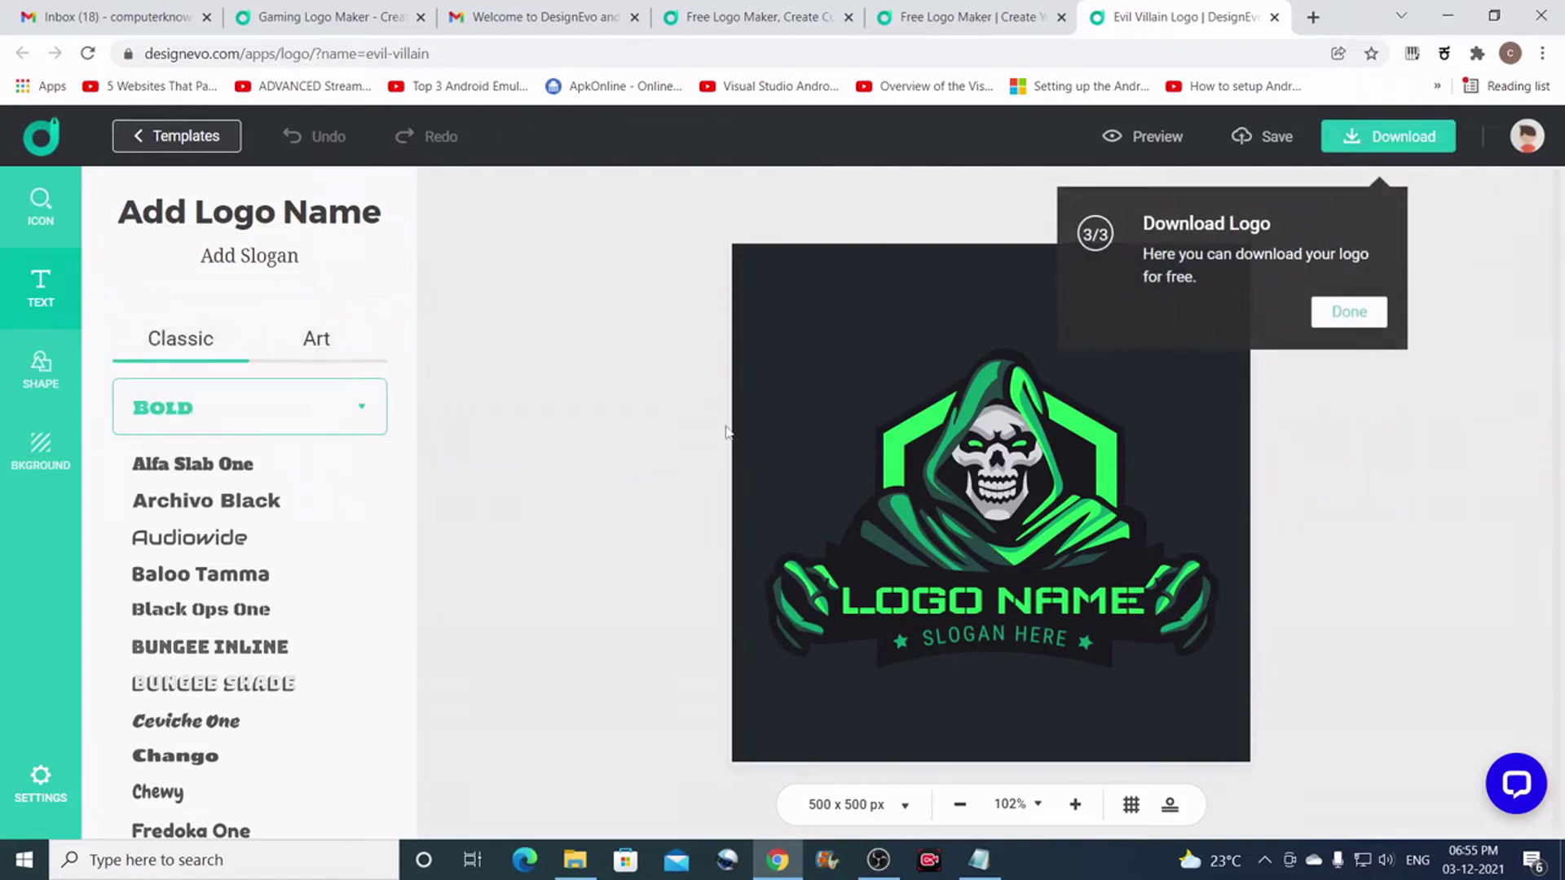
{"action": "left_click", "coordinate": [1376, 318]}
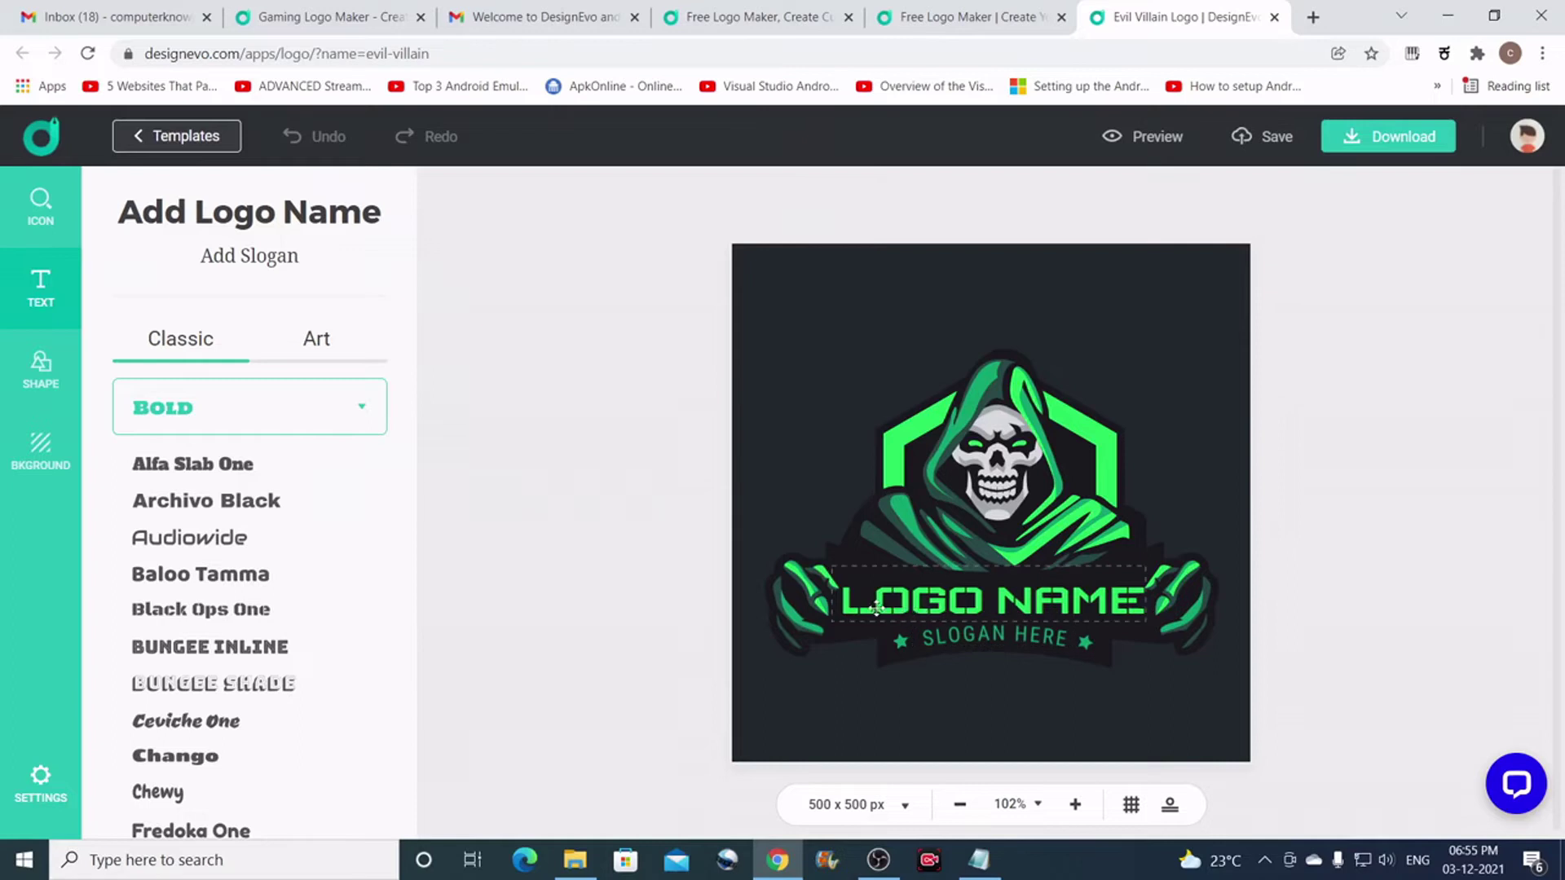
Replace the logo name on the banner with "CKT" and the slogan below it with "GAMERS".
{"action": "left_click", "coordinate": [980, 604]}
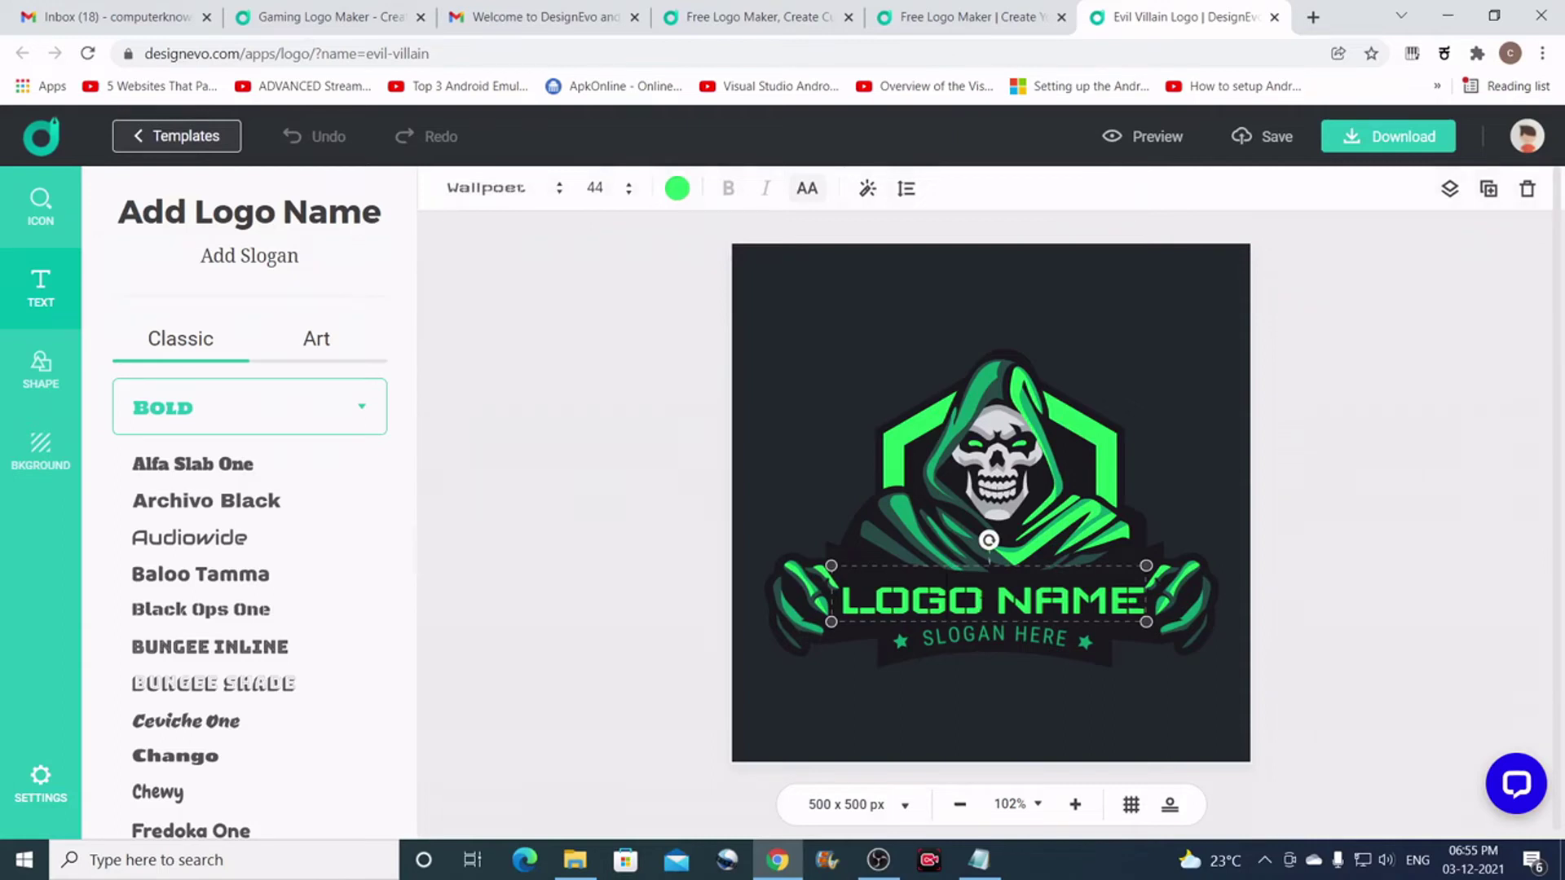
{"action": "double_click", "coordinate": [980, 604]}
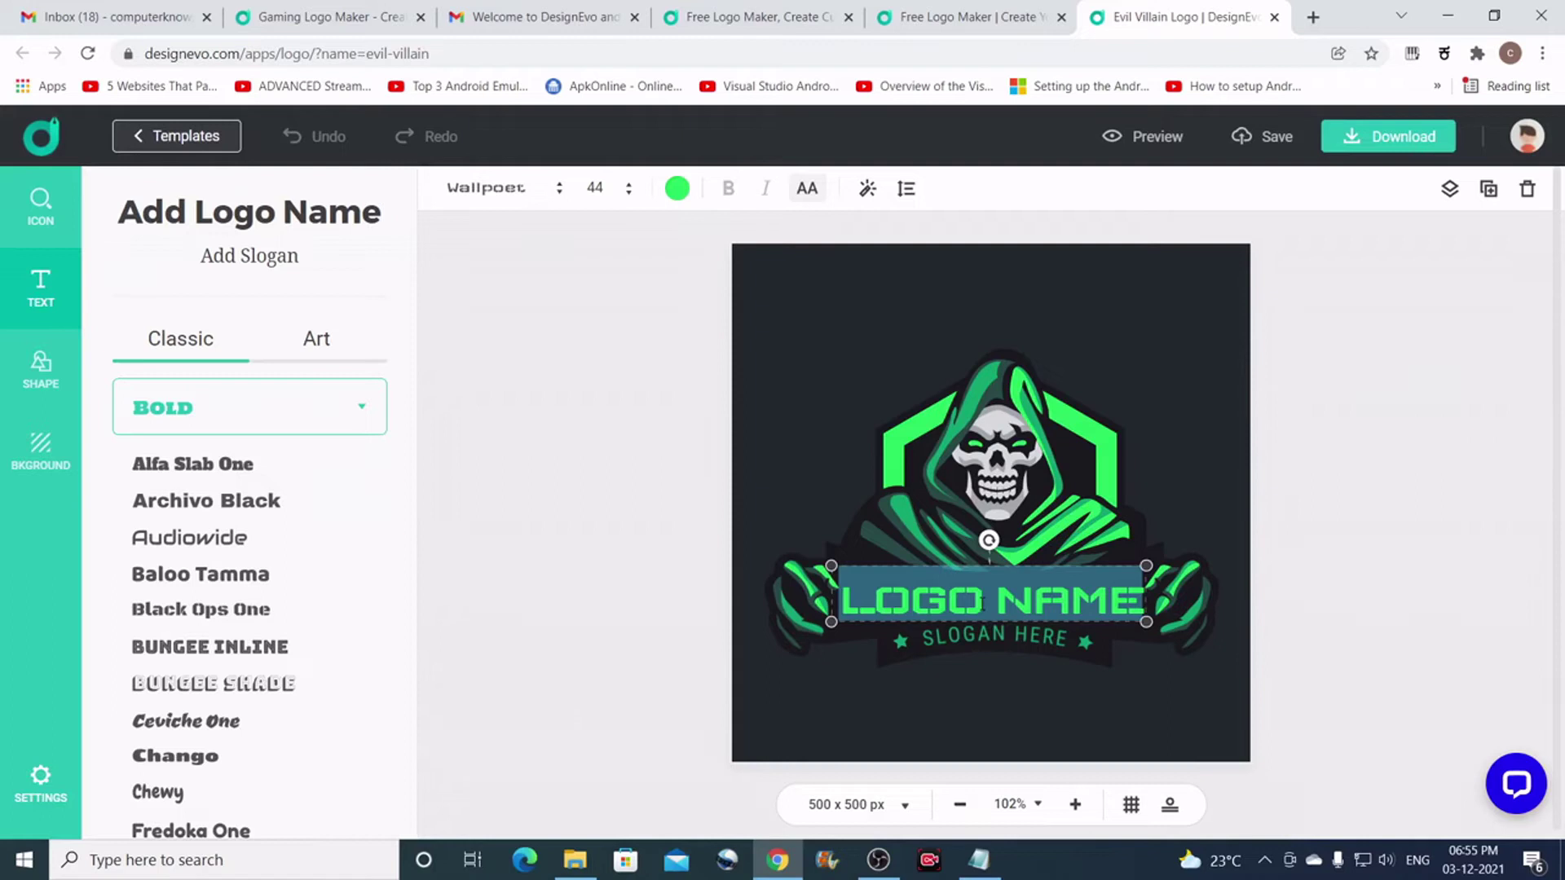
{"action": "type", "text": "CKT"}
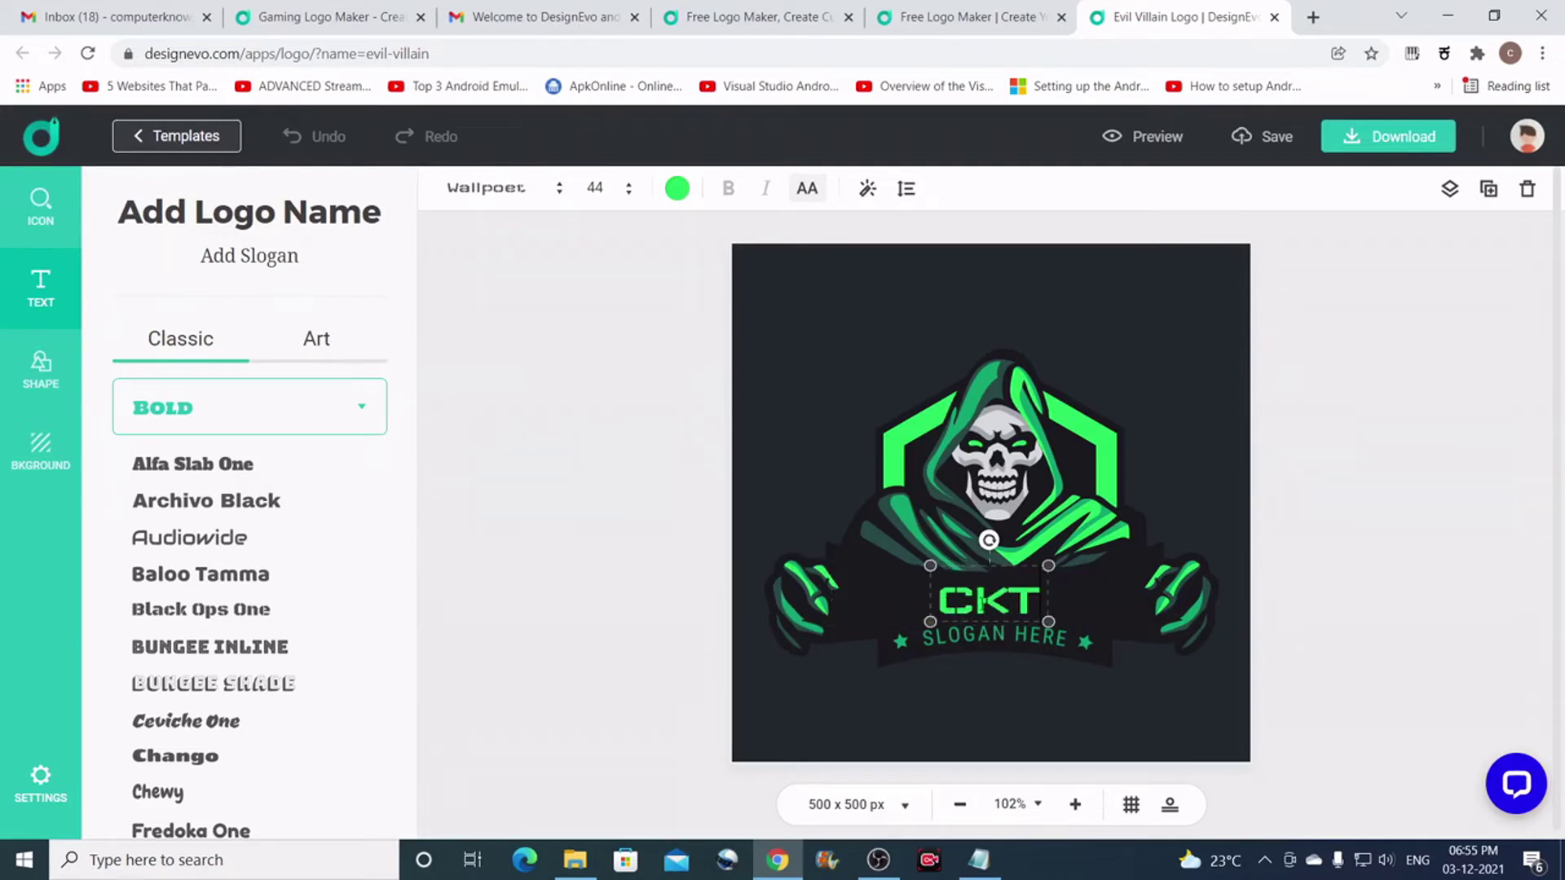
{"action": "double_click", "coordinate": [984, 634]}
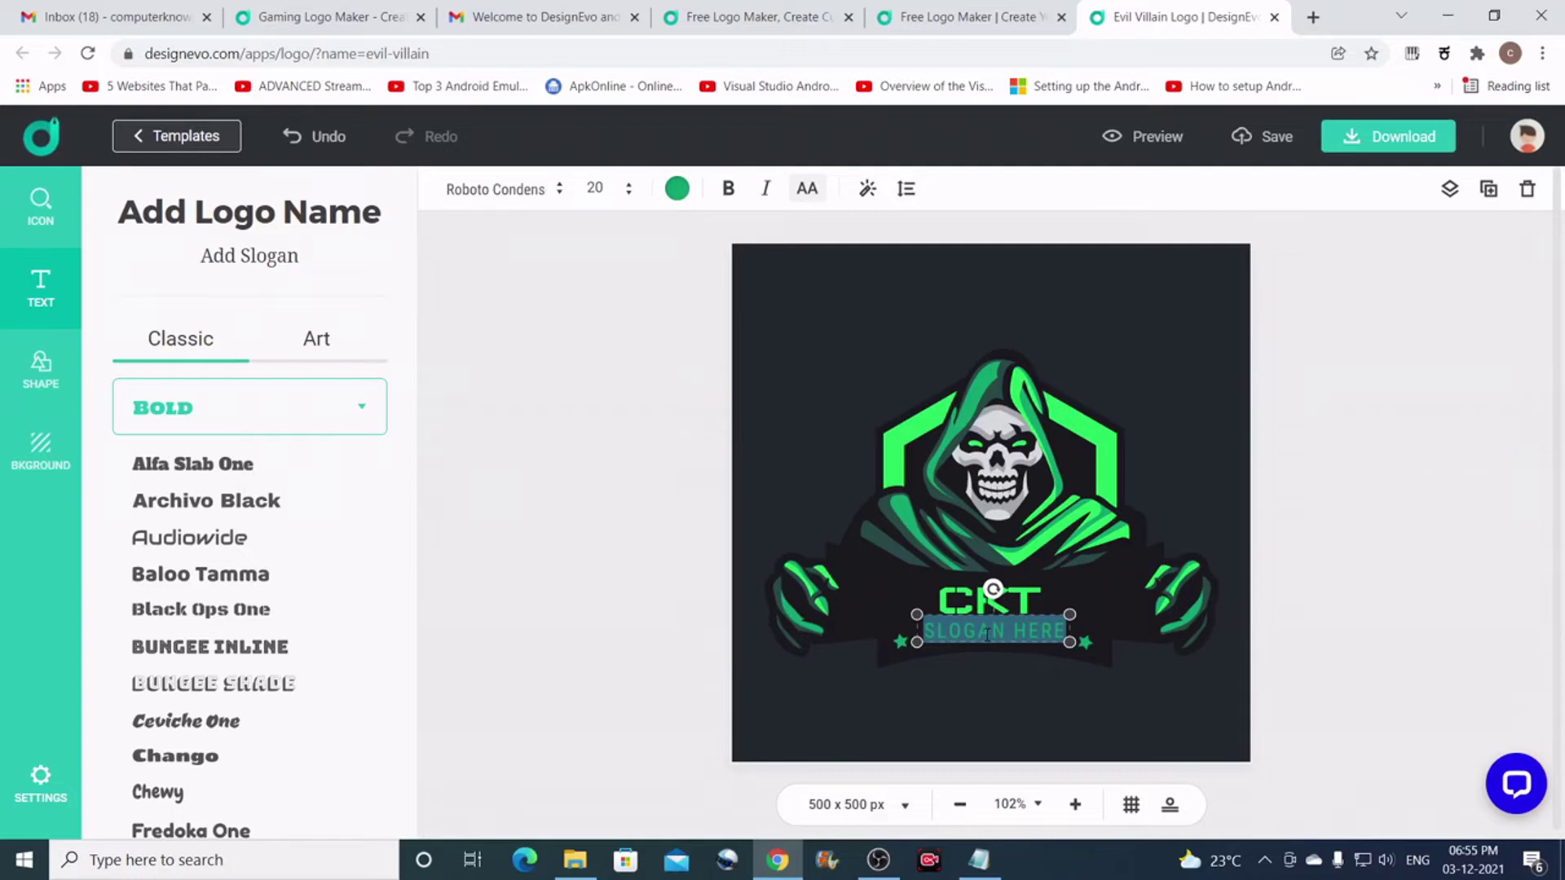
{"action": "type", "text": "GA"}
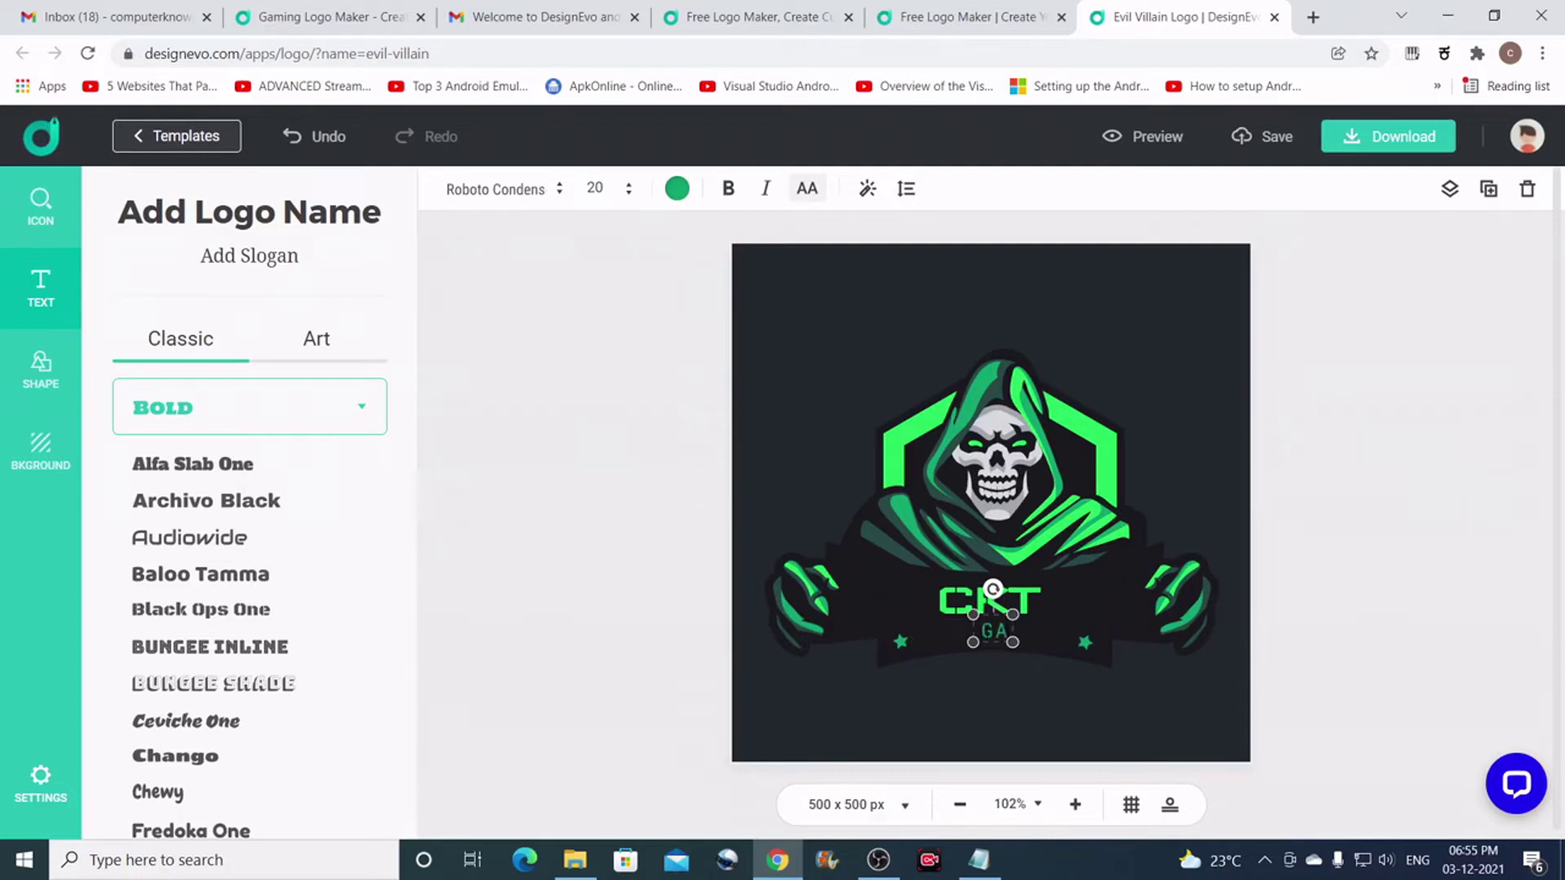
{"action": "type", "text": "MERS"}
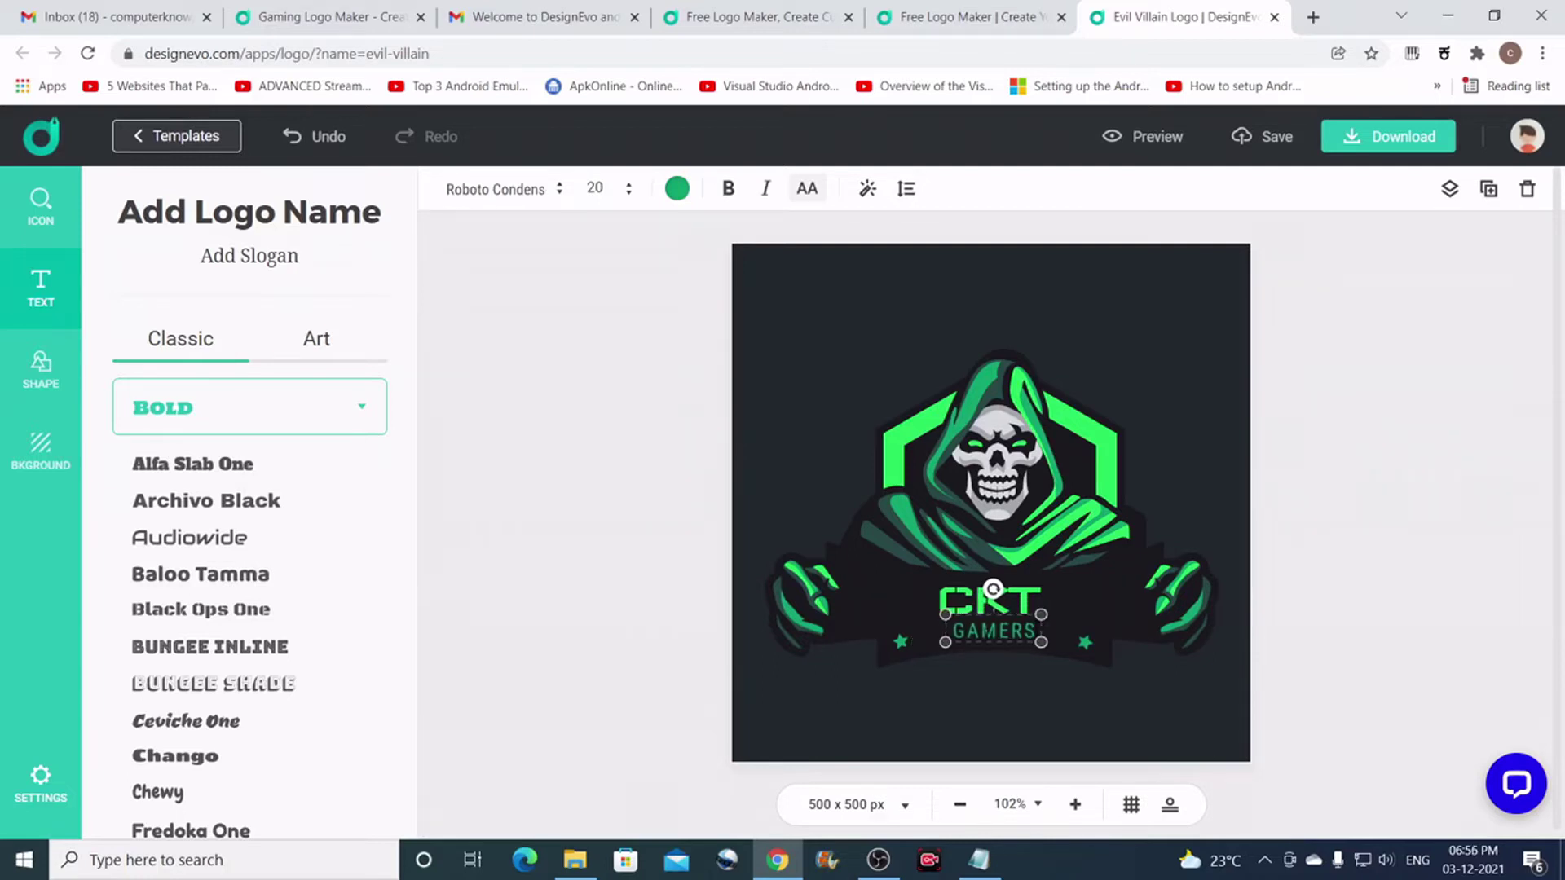
{"action": "left_click", "coordinate": [1333, 458]}
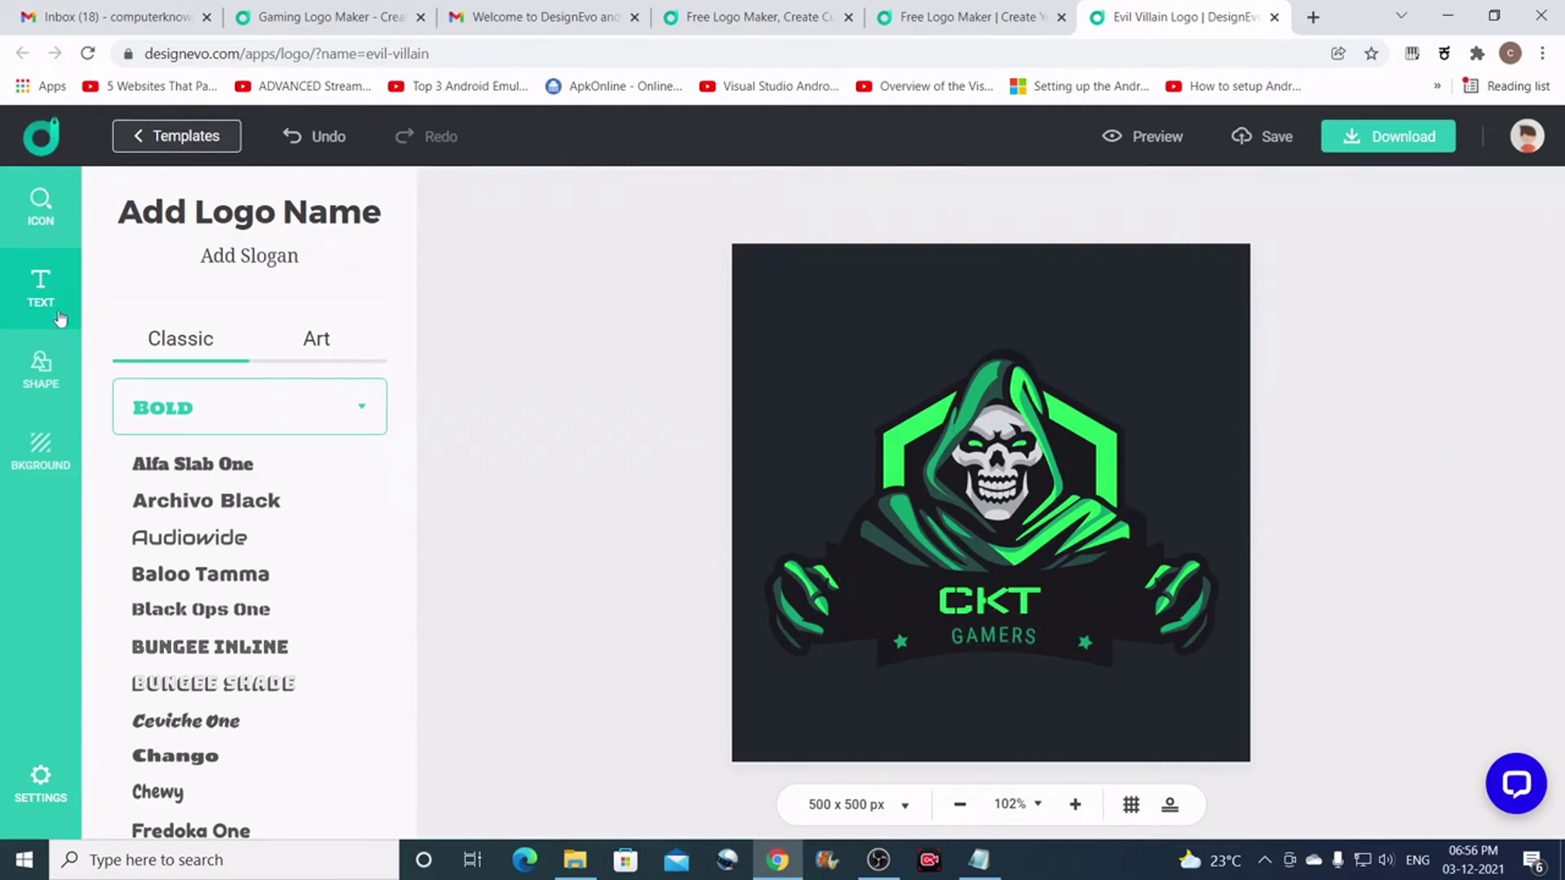
Look over the popular icon searches and search the icon library for "game".
{"action": "left_click", "coordinate": [41, 217]}
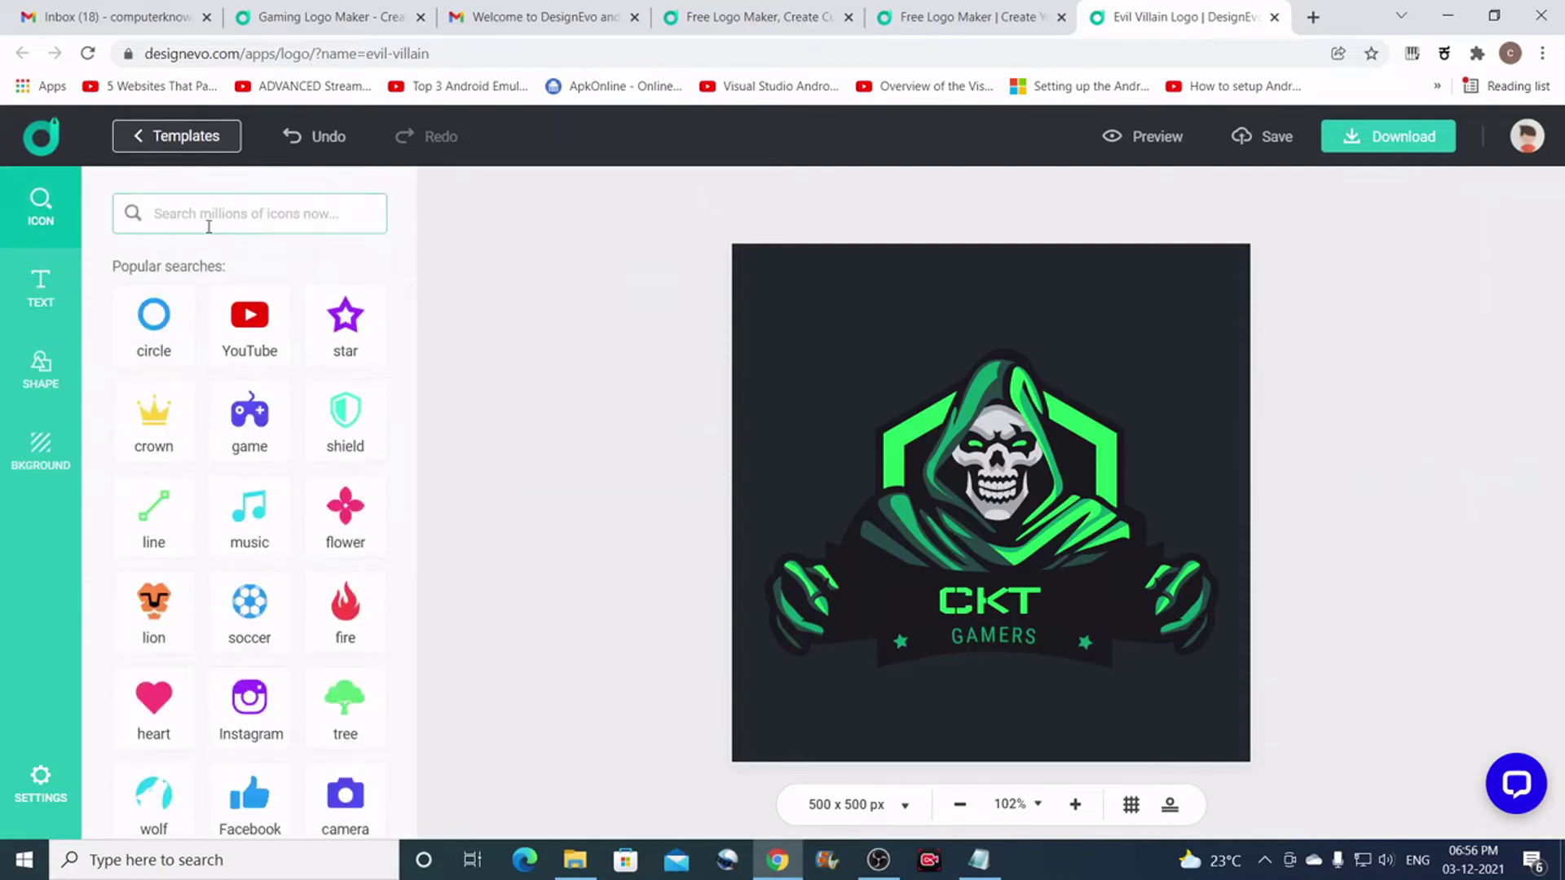
{"action": "scroll", "coordinate": [261, 375], "scroll_direction": "down", "scroll_amount": 8}
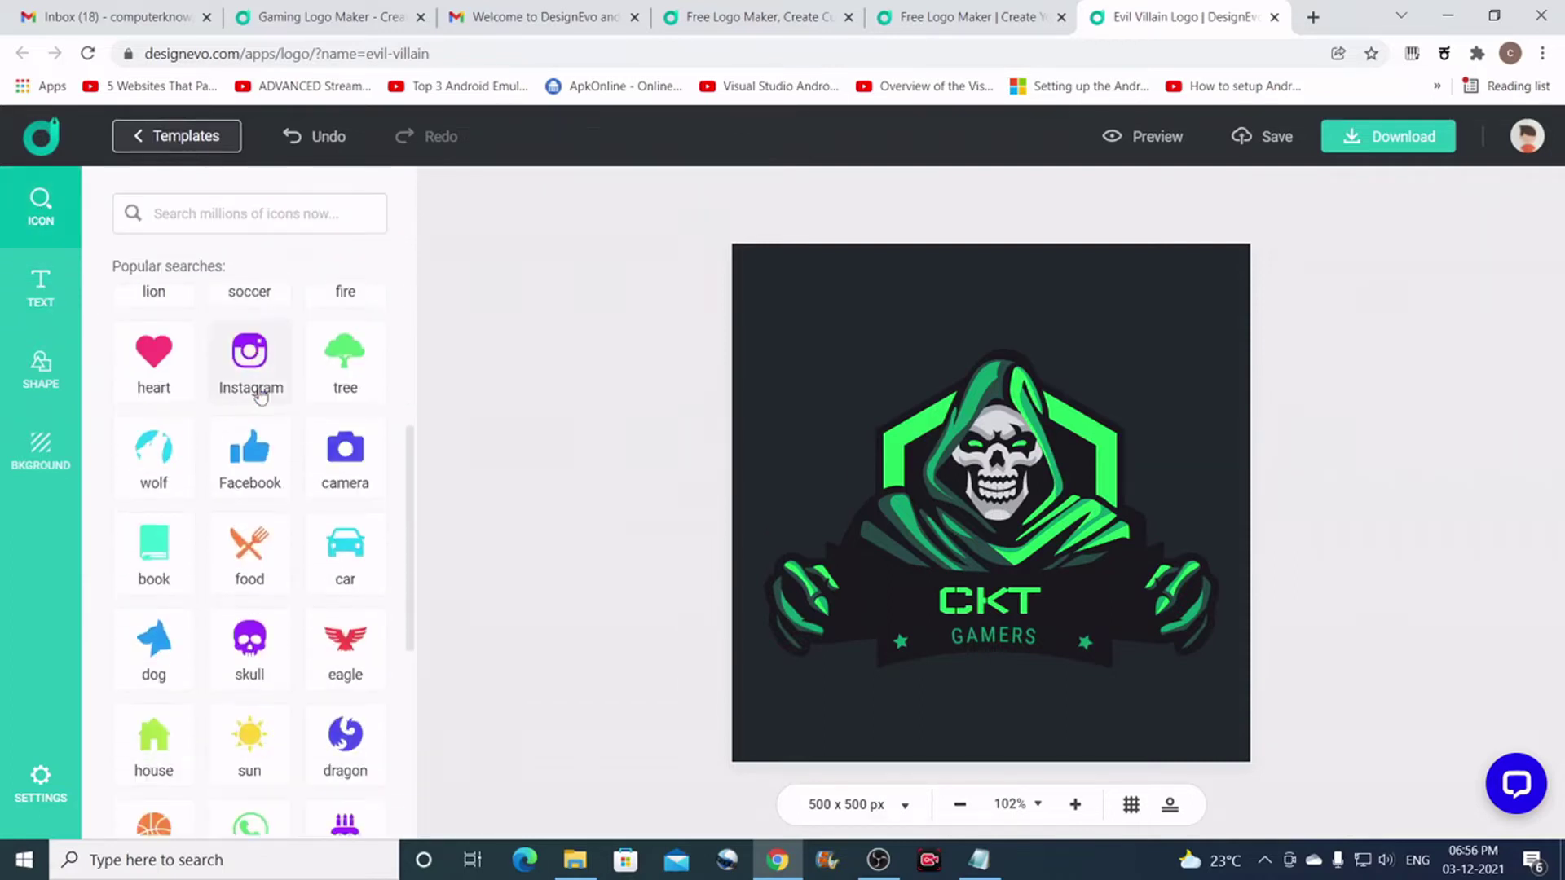
{"action": "scroll", "coordinate": [257, 399], "scroll_direction": "up", "scroll_amount": 8}
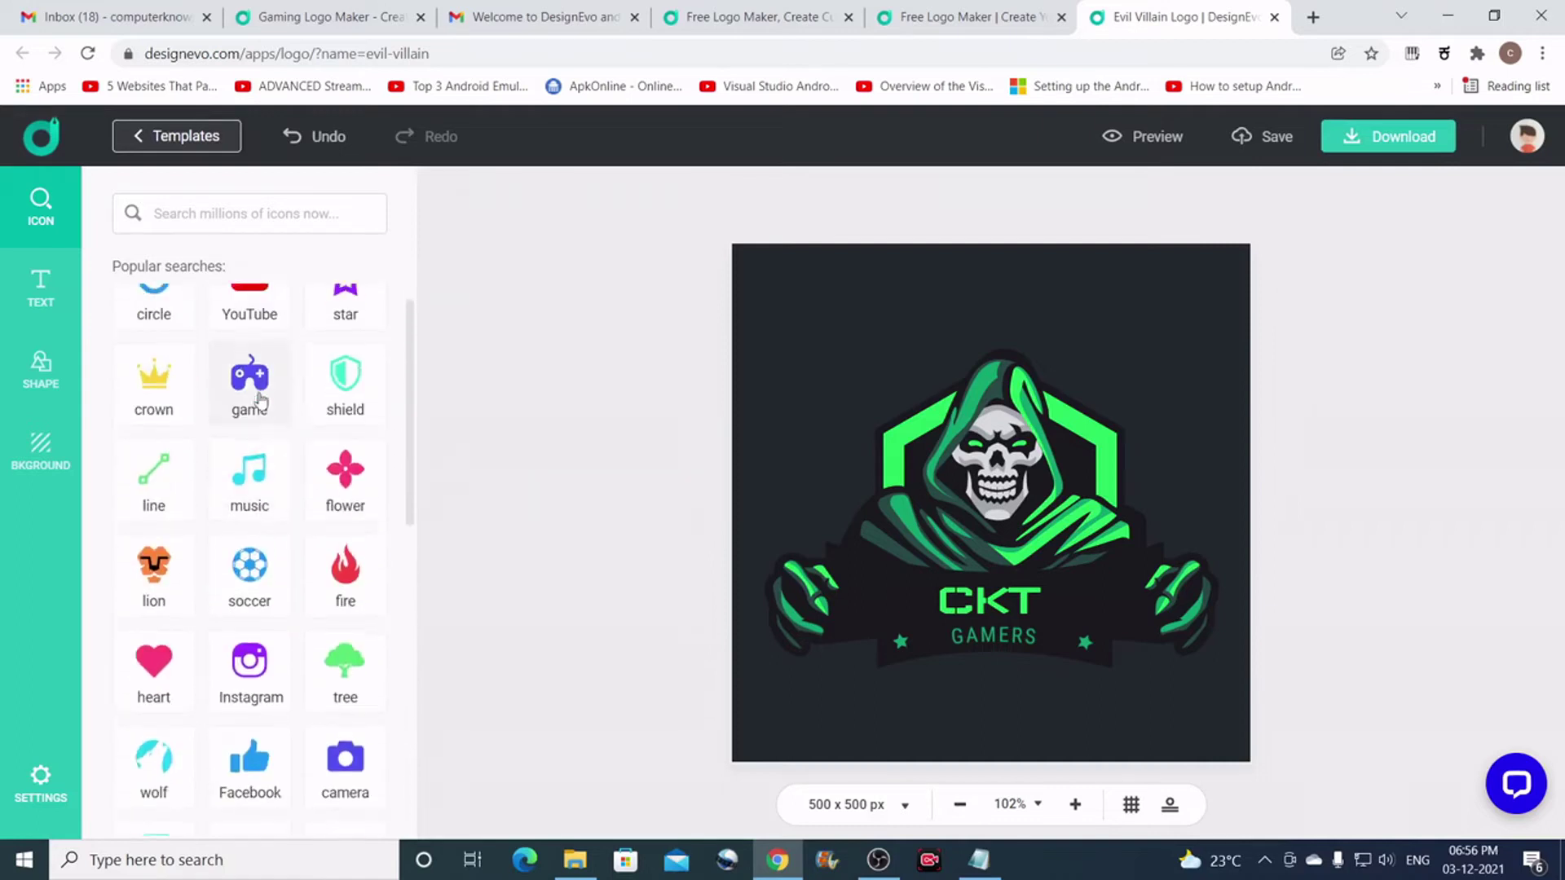
{"action": "left_click", "coordinate": [237, 218]}
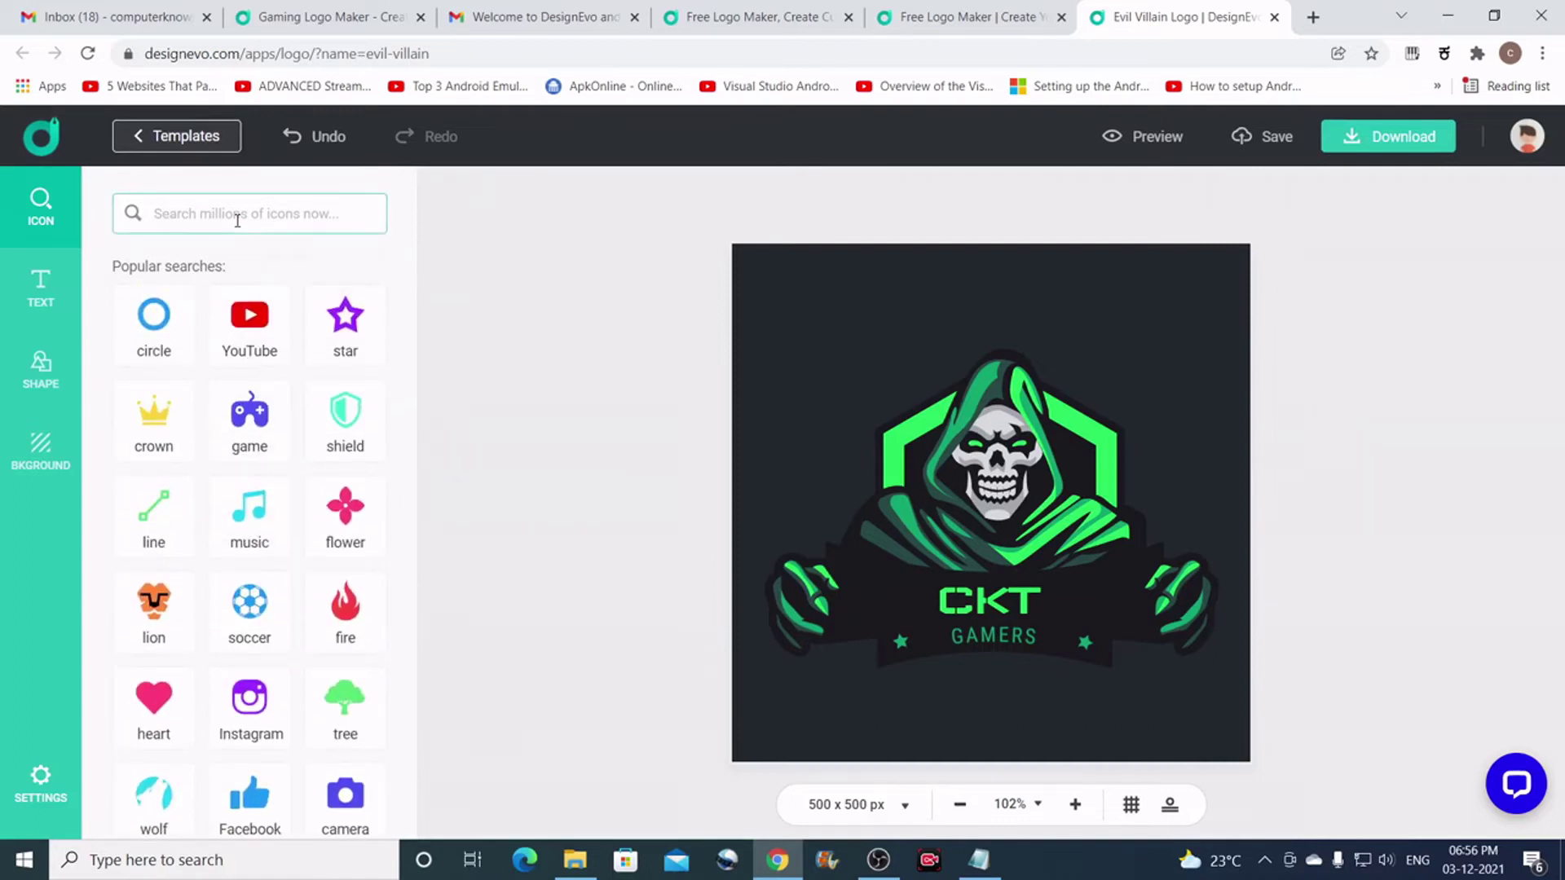
{"action": "type", "text": "game"}
{"action": "key", "text": "Return"}
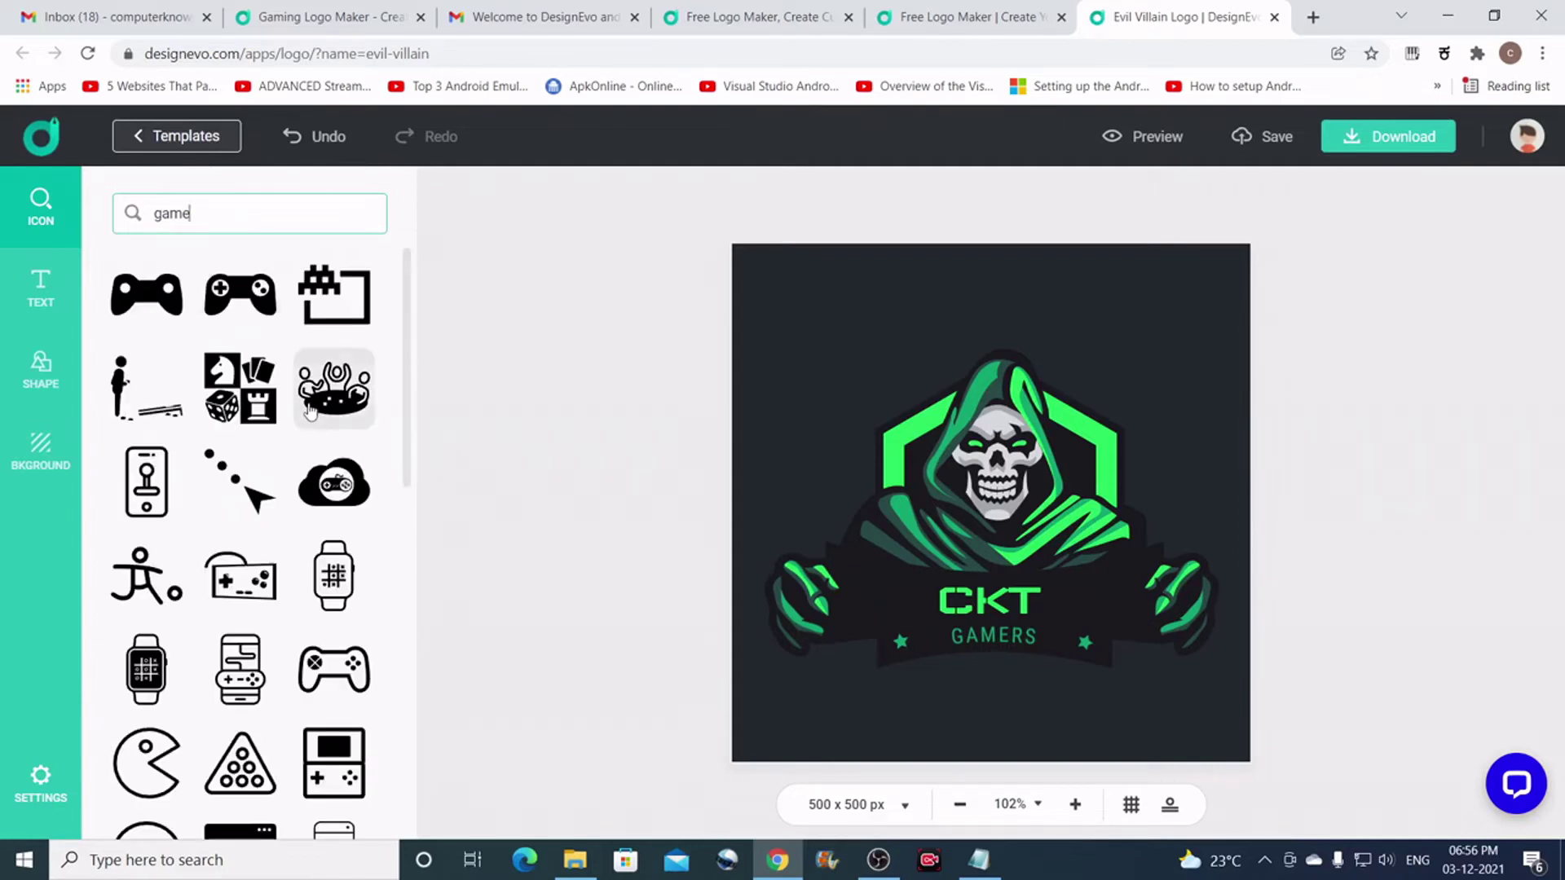
Load more game icons, add the solid black corded gamepad and place it on the banner beside the CKT text.
{"action": "scroll", "coordinate": [310, 410], "scroll_direction": "down", "scroll_amount": 3}
{"action": "scroll", "coordinate": [311, 410], "scroll_direction": "down", "scroll_amount": 6}
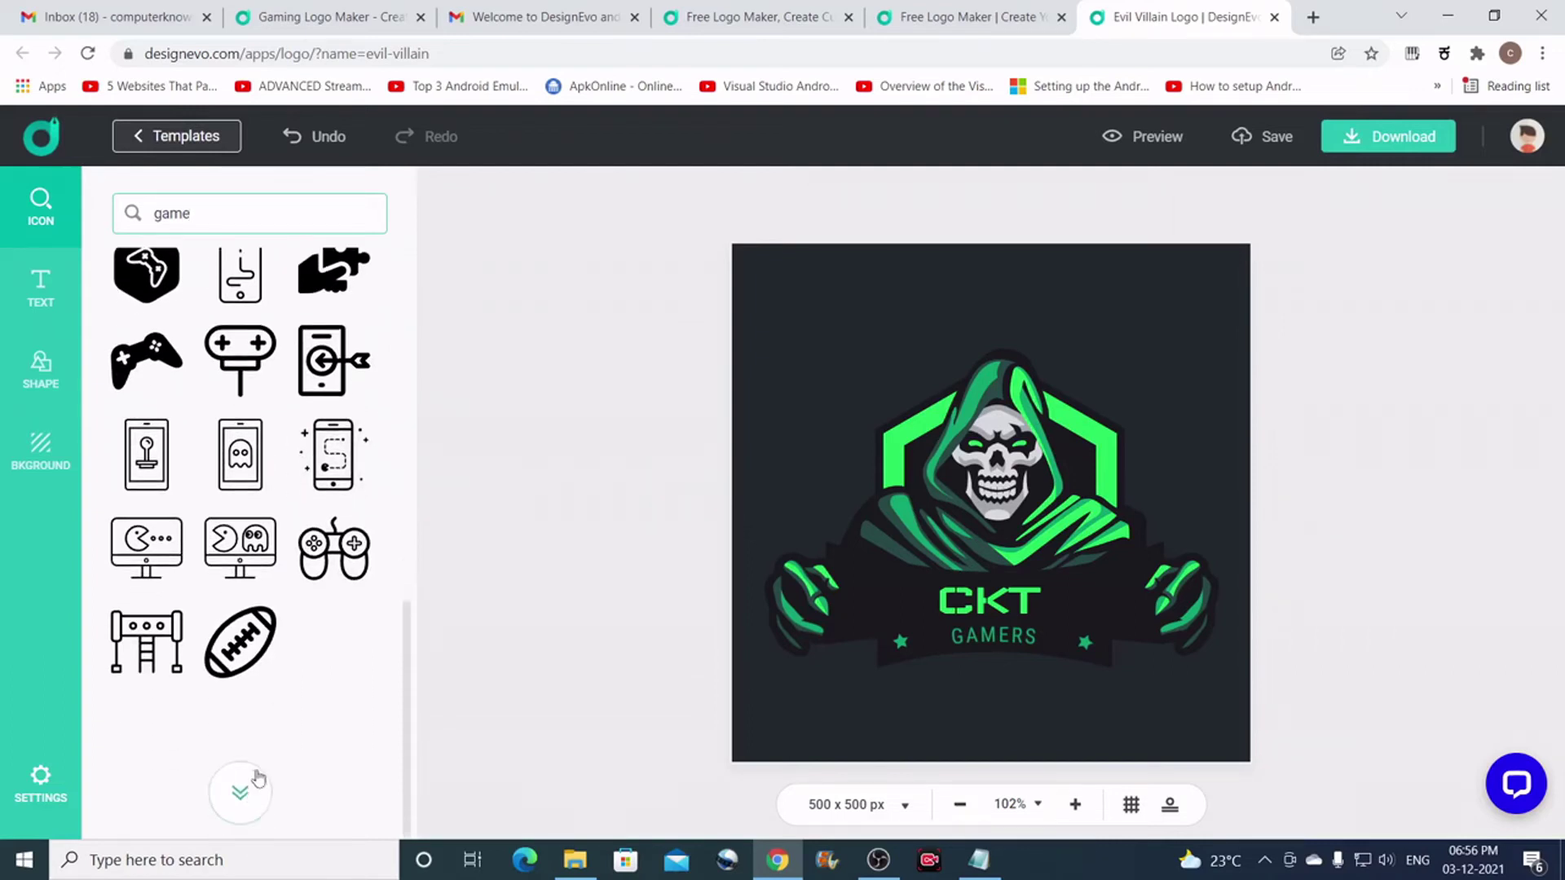
{"action": "left_click", "coordinate": [239, 788]}
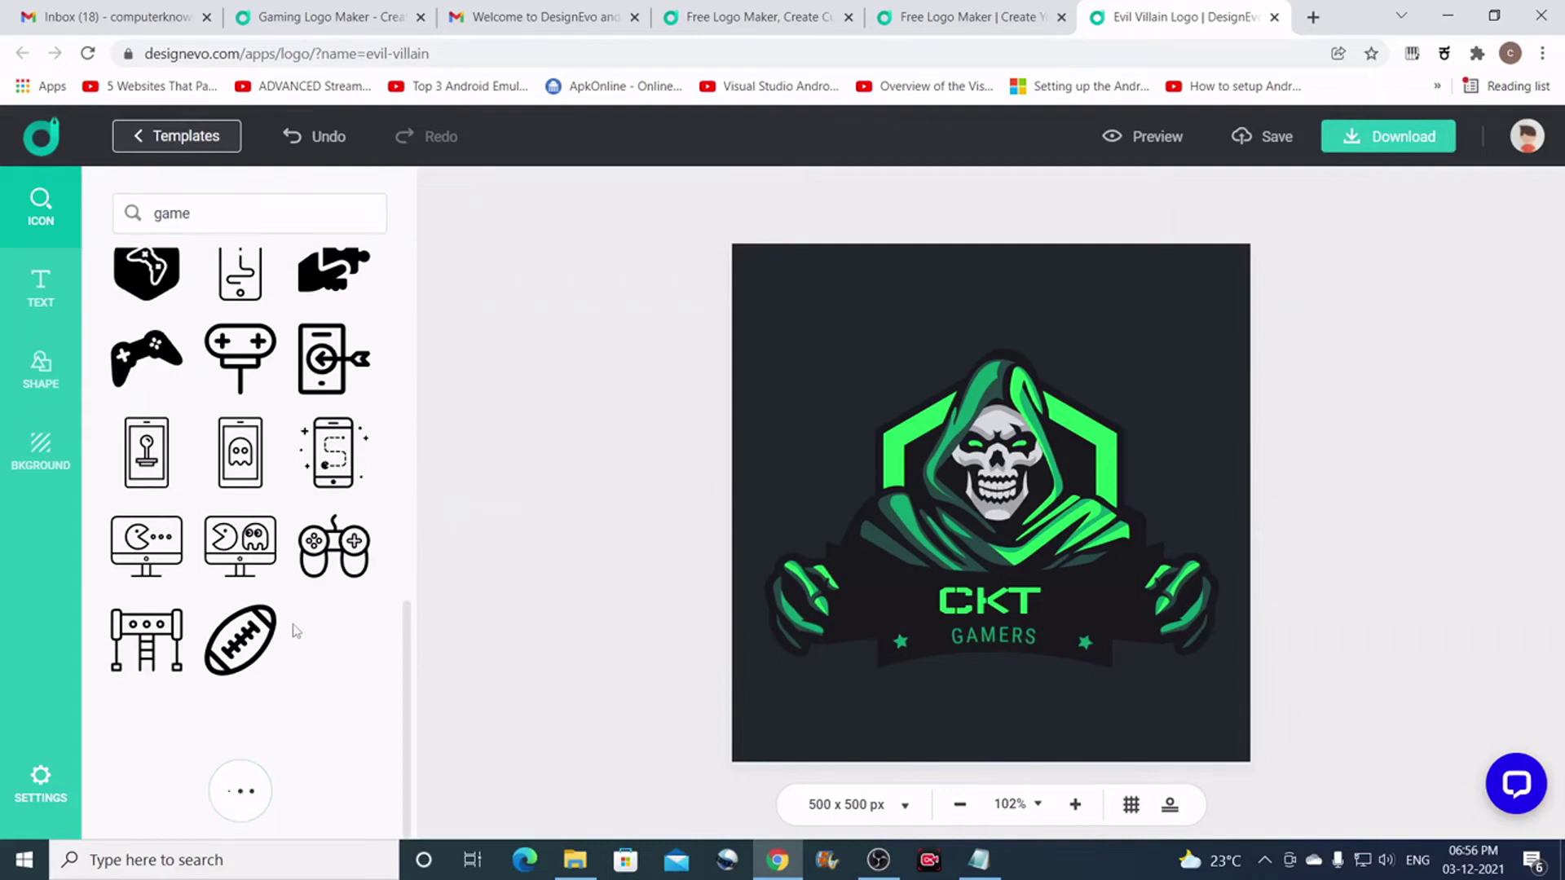
{"action": "scroll", "coordinate": [295, 630], "scroll_direction": "down", "scroll_amount": 6}
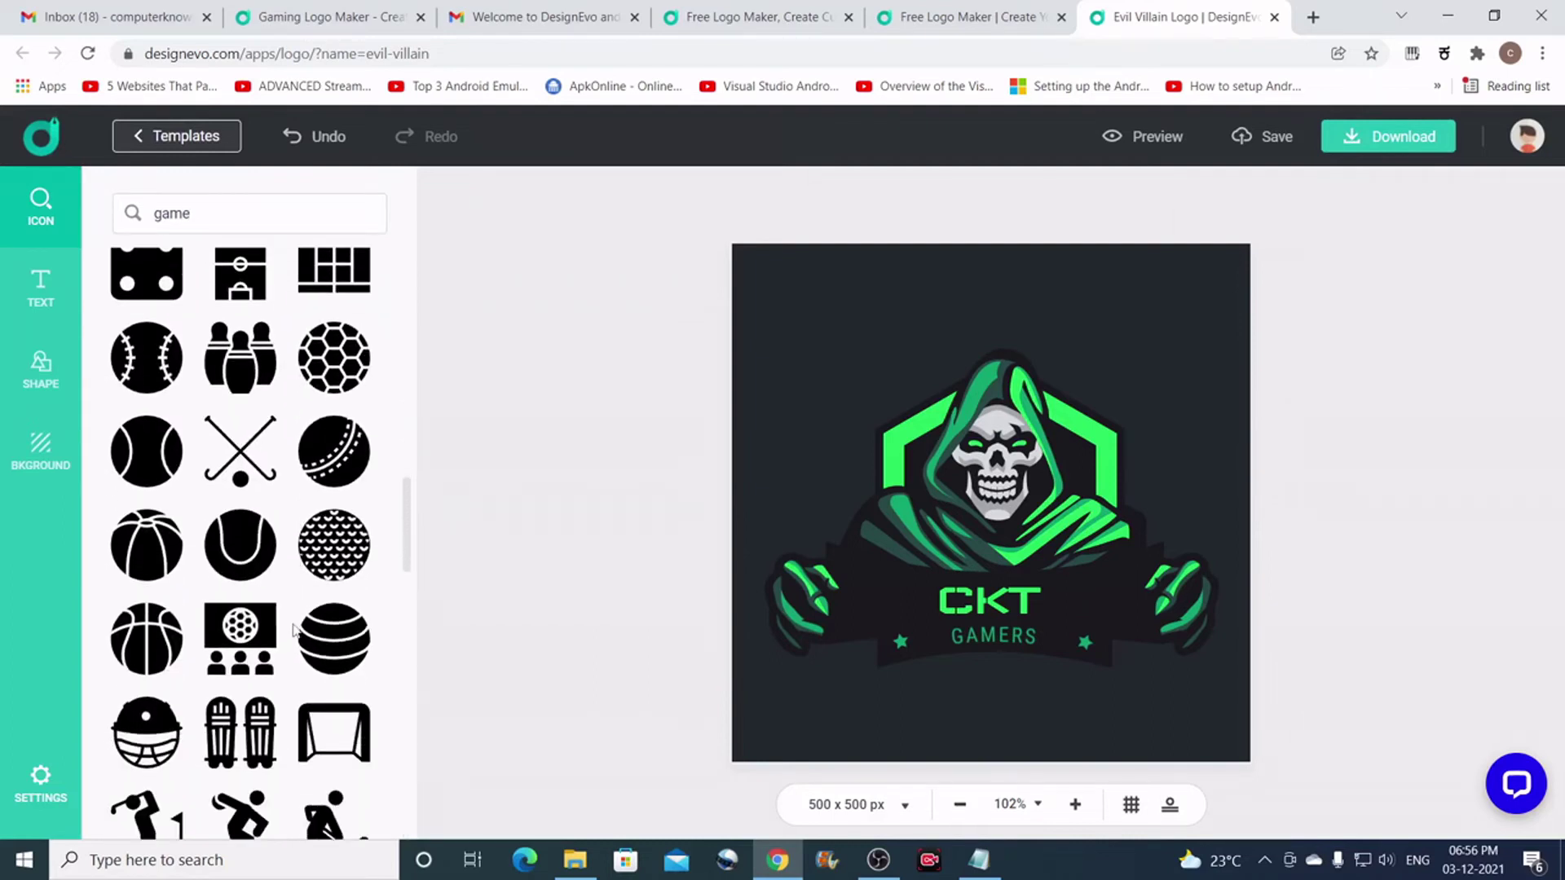
{"action": "scroll", "coordinate": [293, 630], "scroll_direction": "down", "scroll_amount": 3}
{"action": "scroll", "coordinate": [295, 628], "scroll_direction": "down", "scroll_amount": 5}
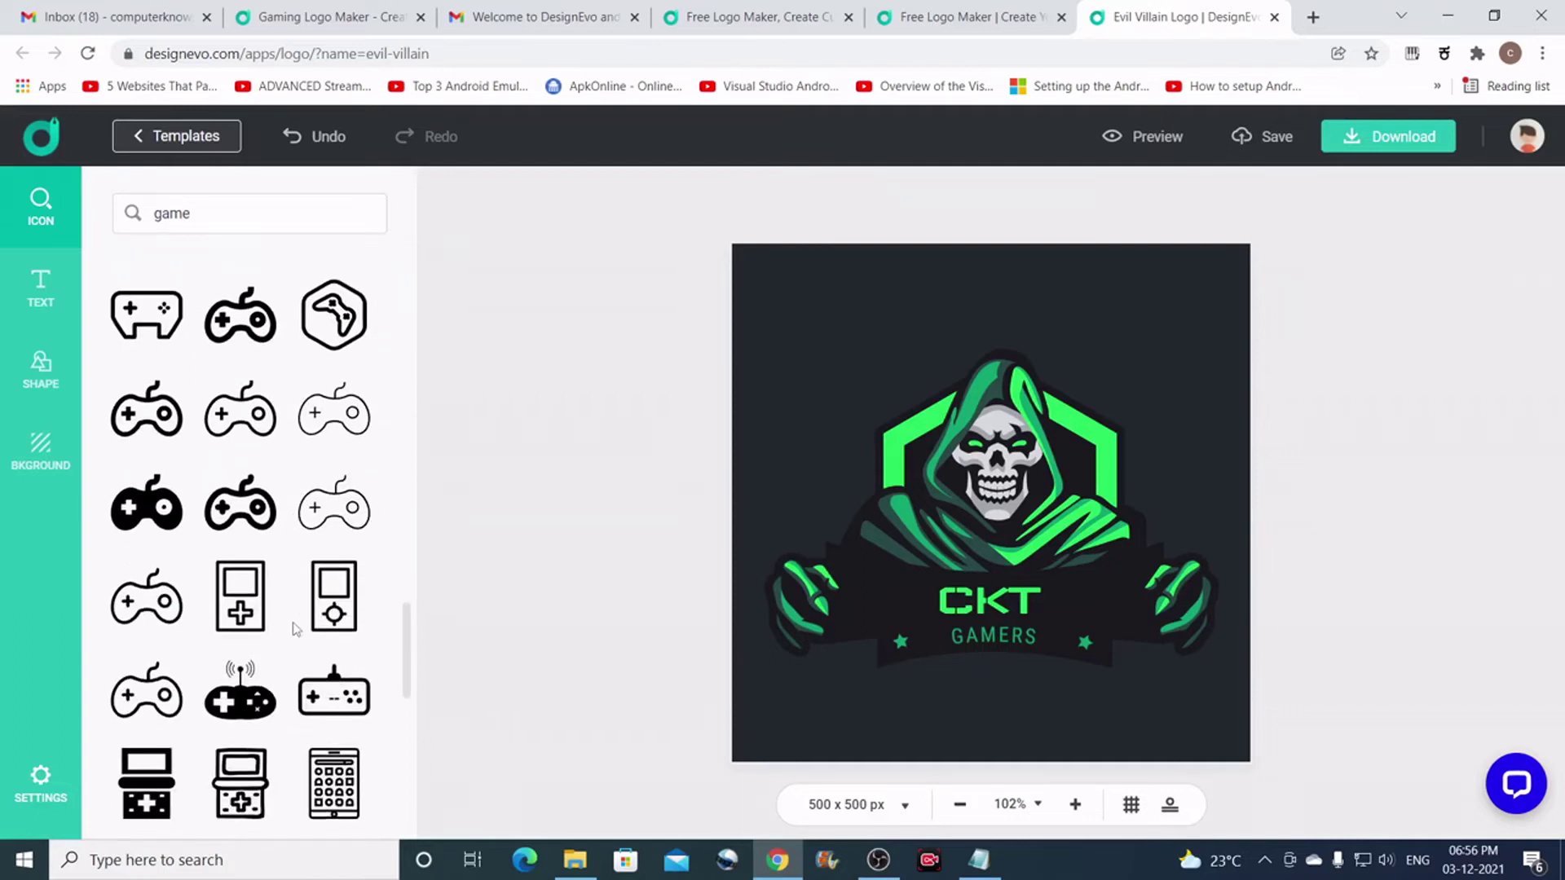
{"action": "left_click", "coordinate": [151, 511]}
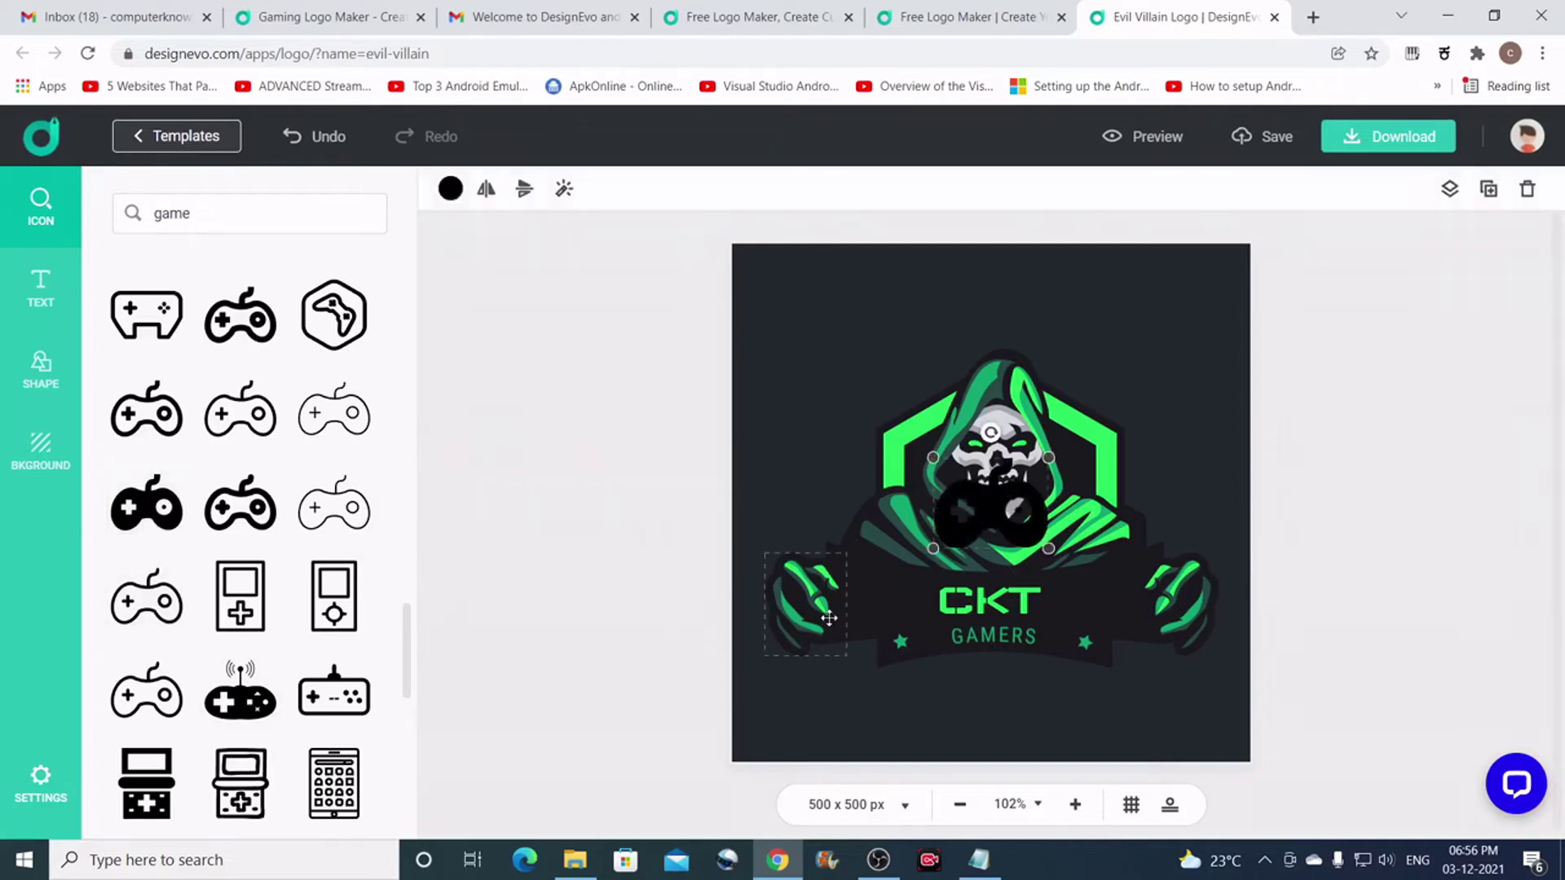
{"action": "left_click_drag", "start_coordinate": [995, 519], "coordinate": [1094, 600]}
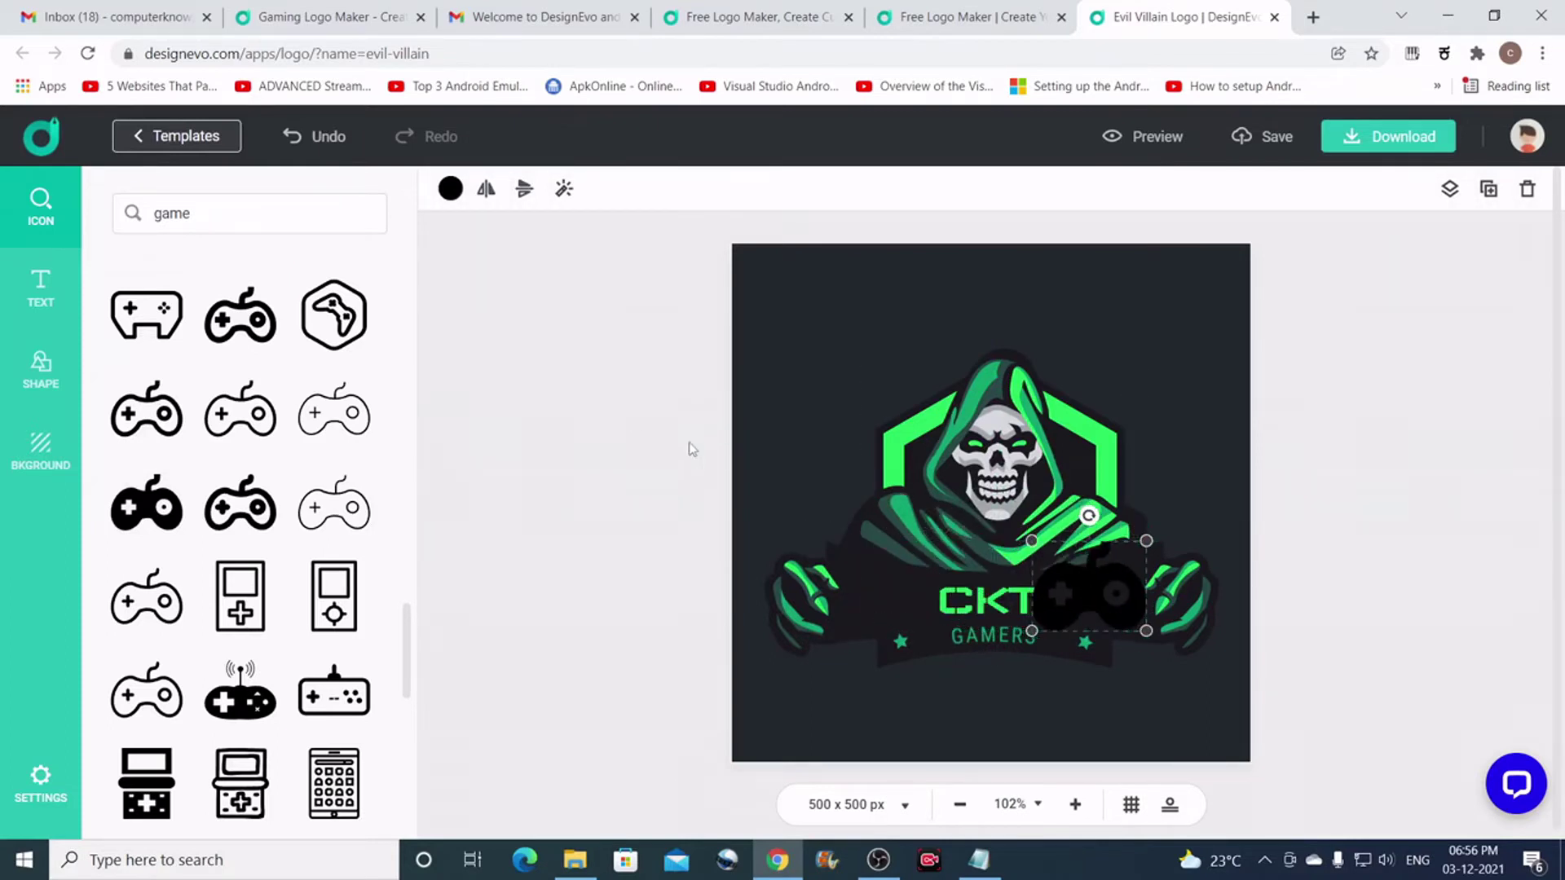
Try bright and dark green on the gamepad icon and settle on the light green solid color.
{"action": "left_click", "coordinate": [449, 190]}
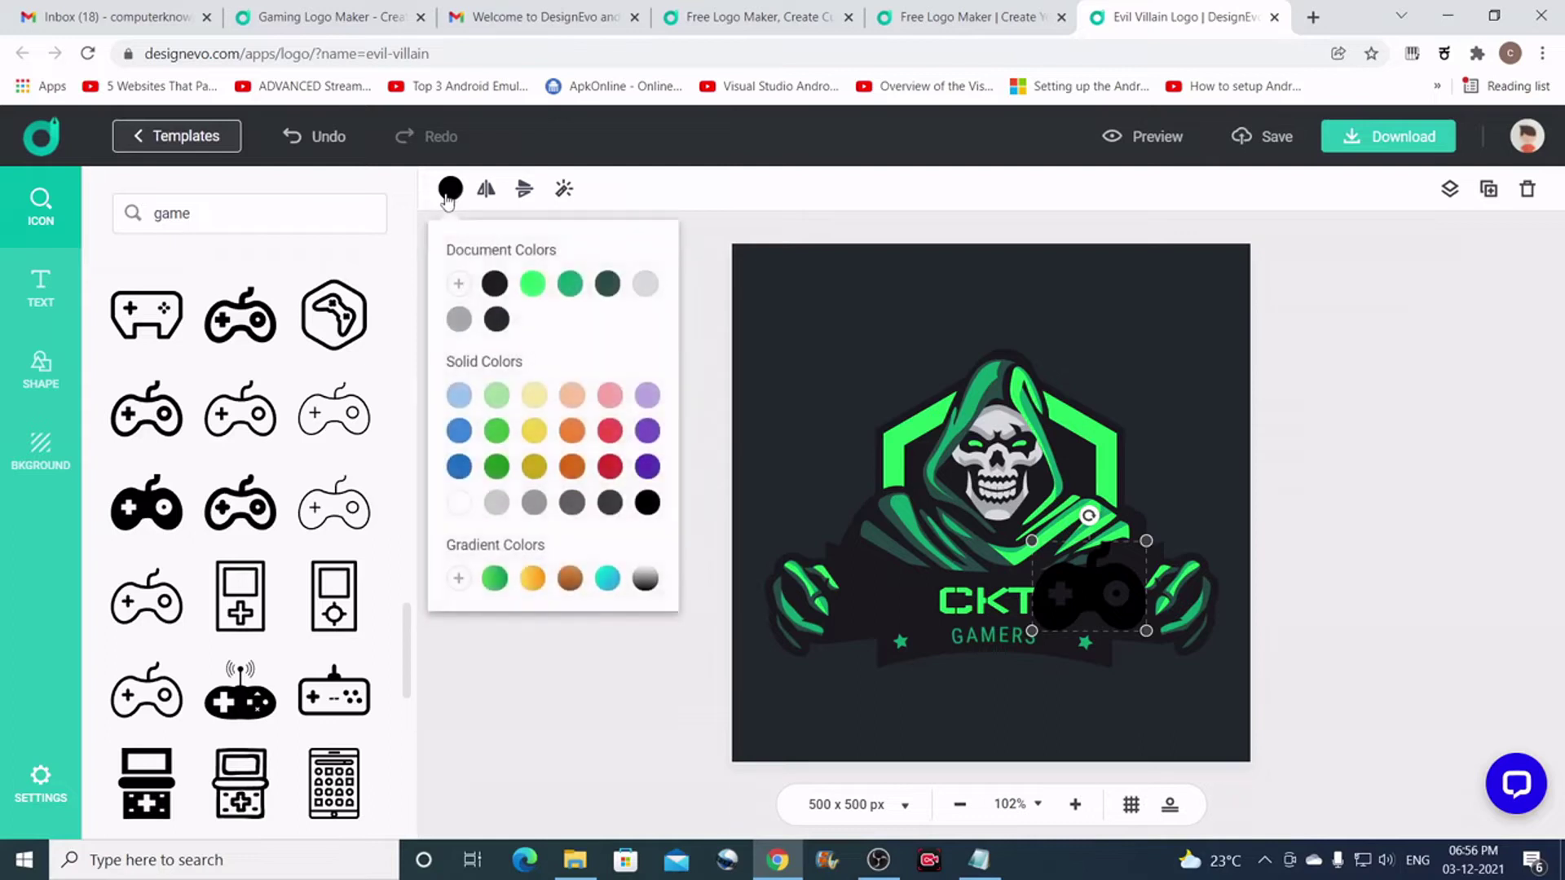
{"action": "left_click", "coordinate": [532, 285]}
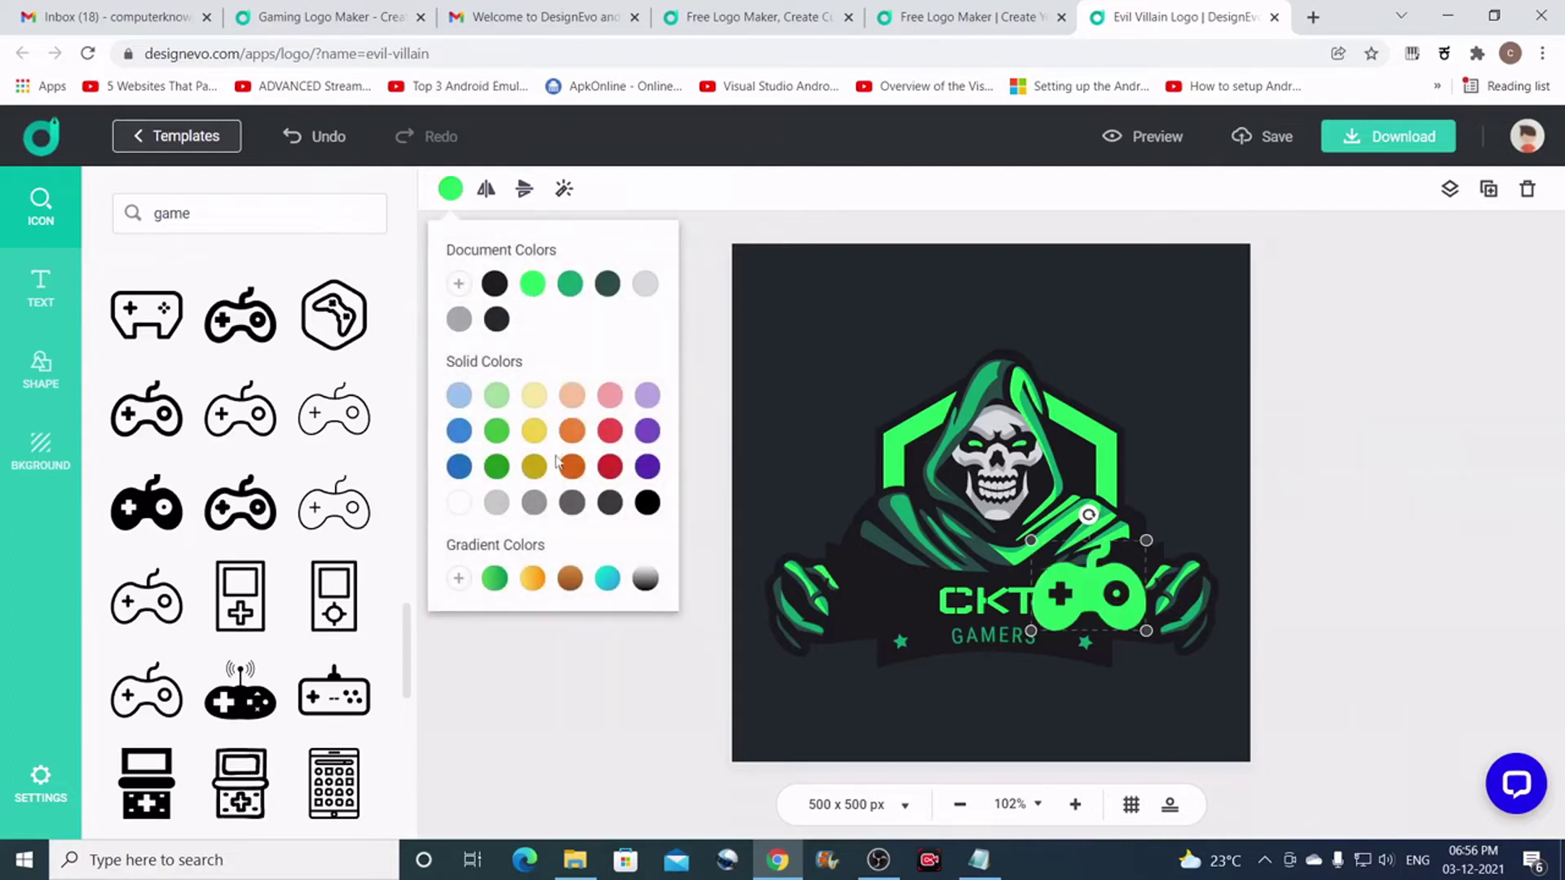
{"action": "left_click", "coordinate": [497, 469]}
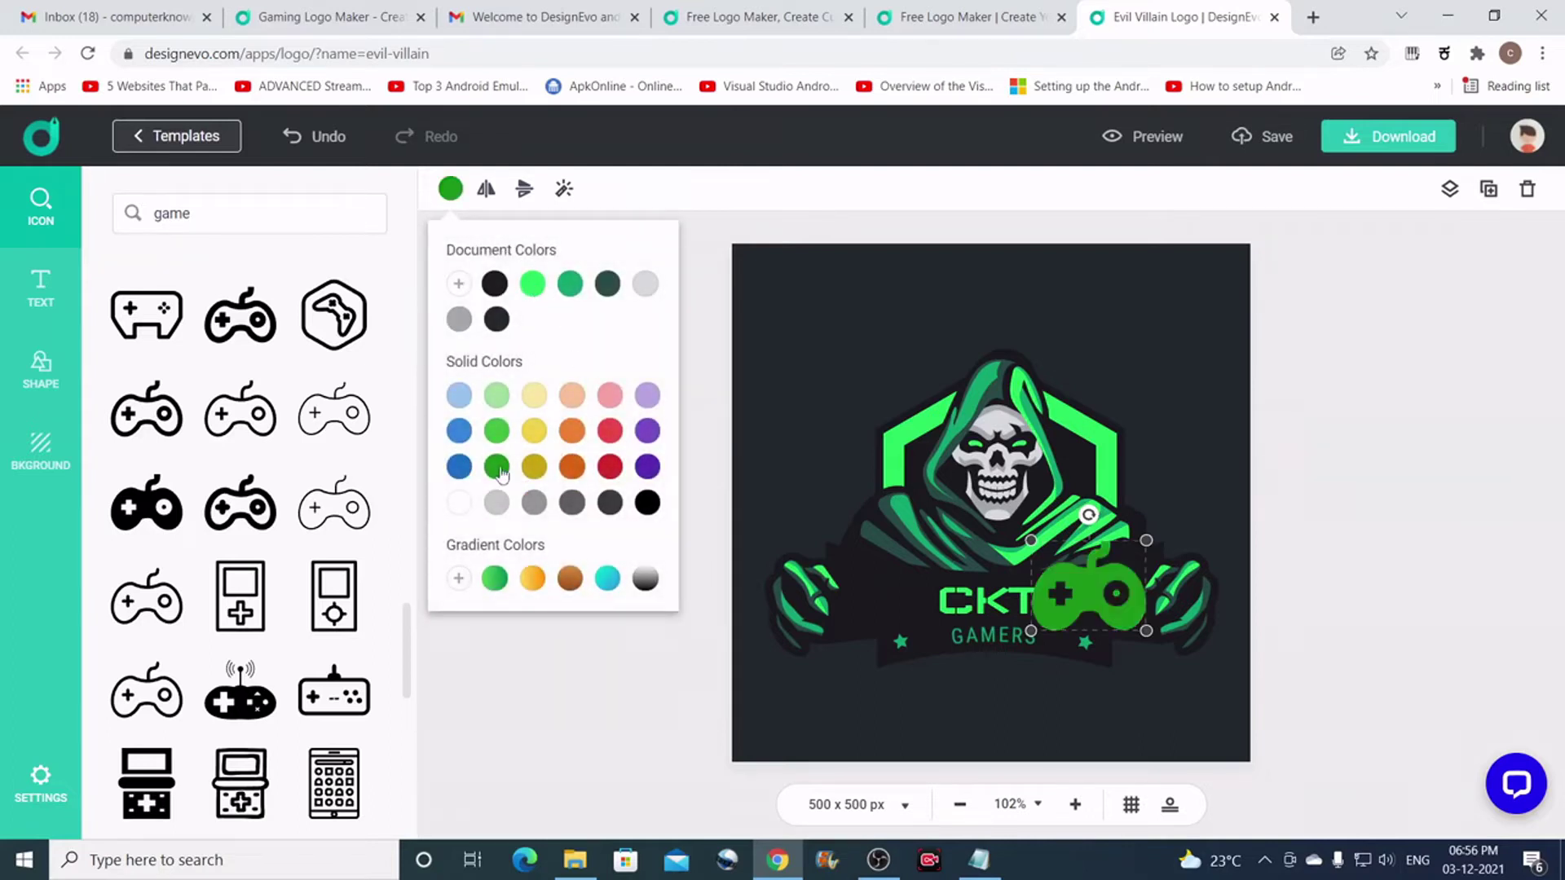
{"action": "left_click", "coordinate": [497, 397]}
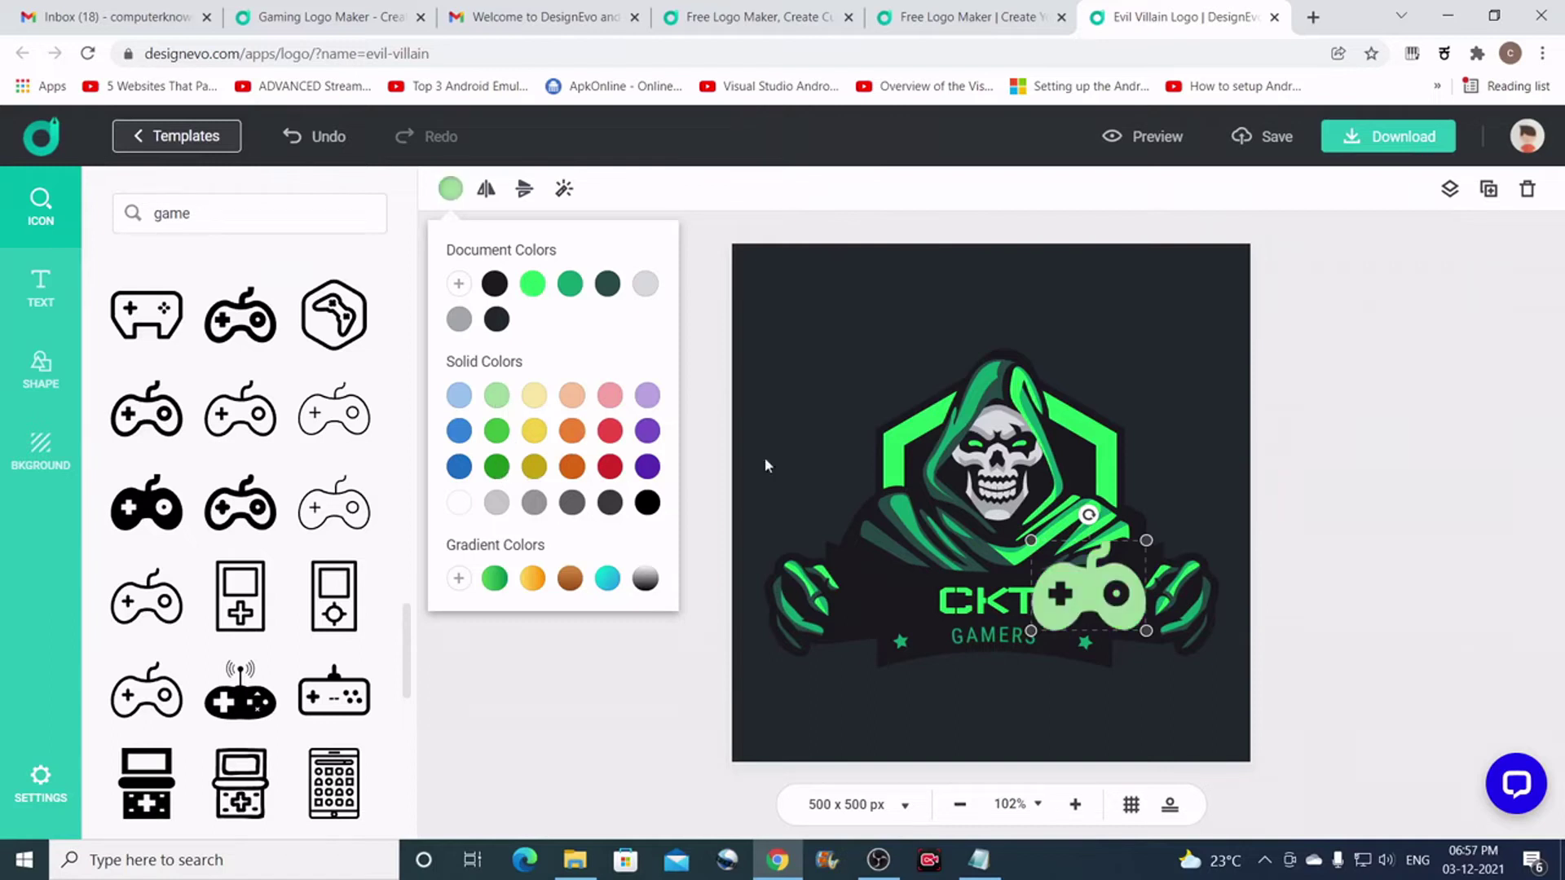
Shrink the gamepad icon and place it at the banner's upper edge, just inside the skeleton's hand by the GAMERS text.
{"action": "left_click", "coordinate": [1140, 551]}
{"action": "mouse_move", "coordinate": [1104, 579]}
{"action": "left_mouse_down"}
{"action": "mouse_move", "coordinate": [1139, 545]}
{"action": "mouse_move", "coordinate": [1107, 596]}
{"action": "mouse_move", "coordinate": [1106, 570]}
{"action": "mouse_move", "coordinate": [1092, 590]}
{"action": "mouse_move", "coordinate": [1111, 569]}
{"action": "left_mouse_up"}
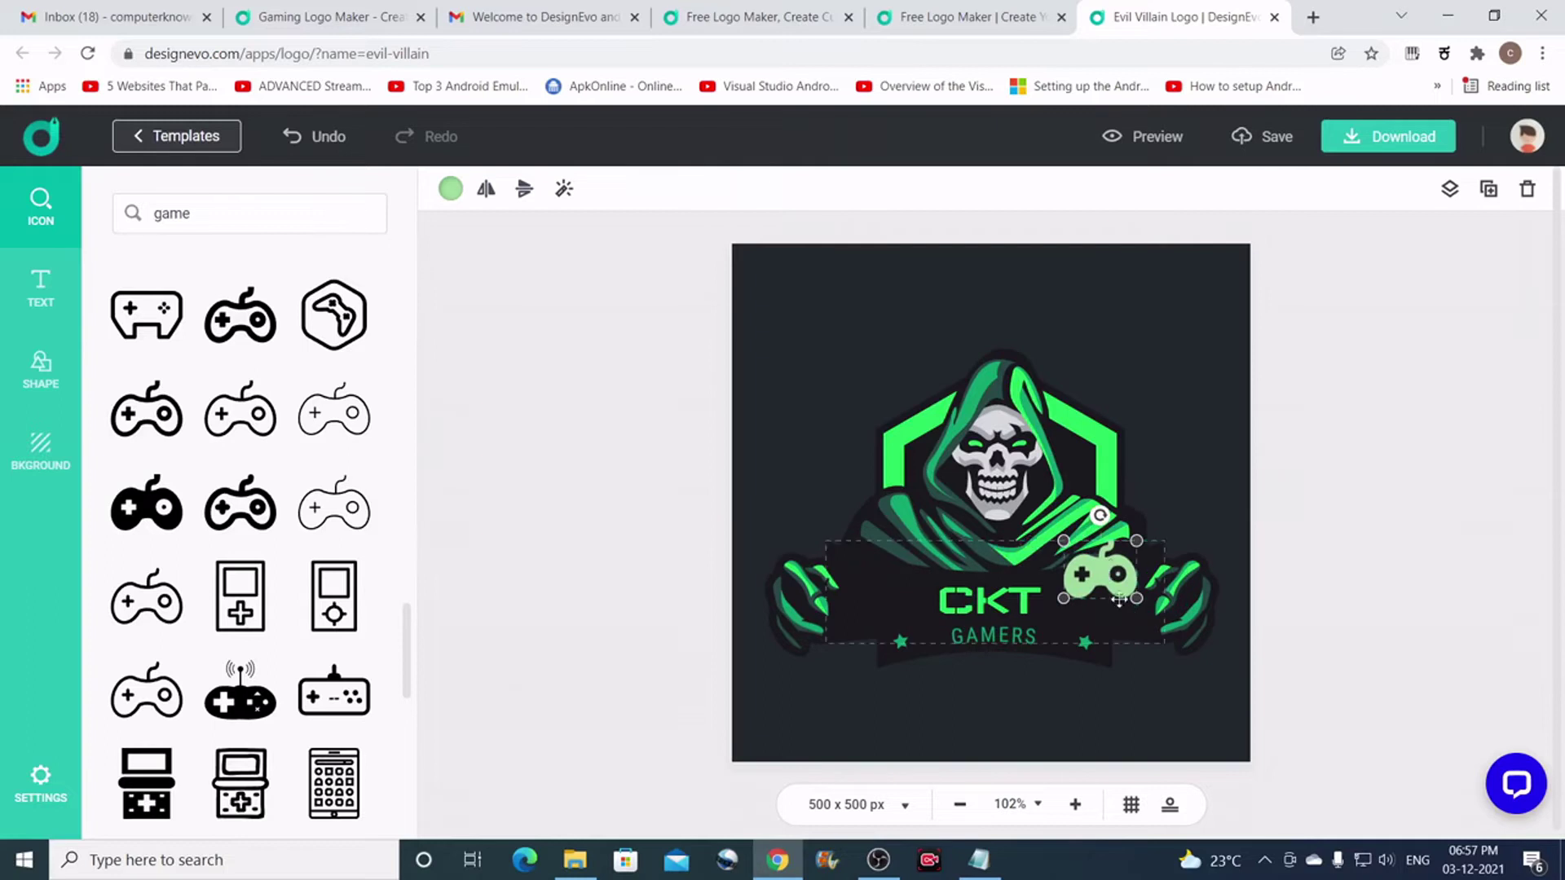
{"action": "left_click", "coordinate": [1299, 524]}
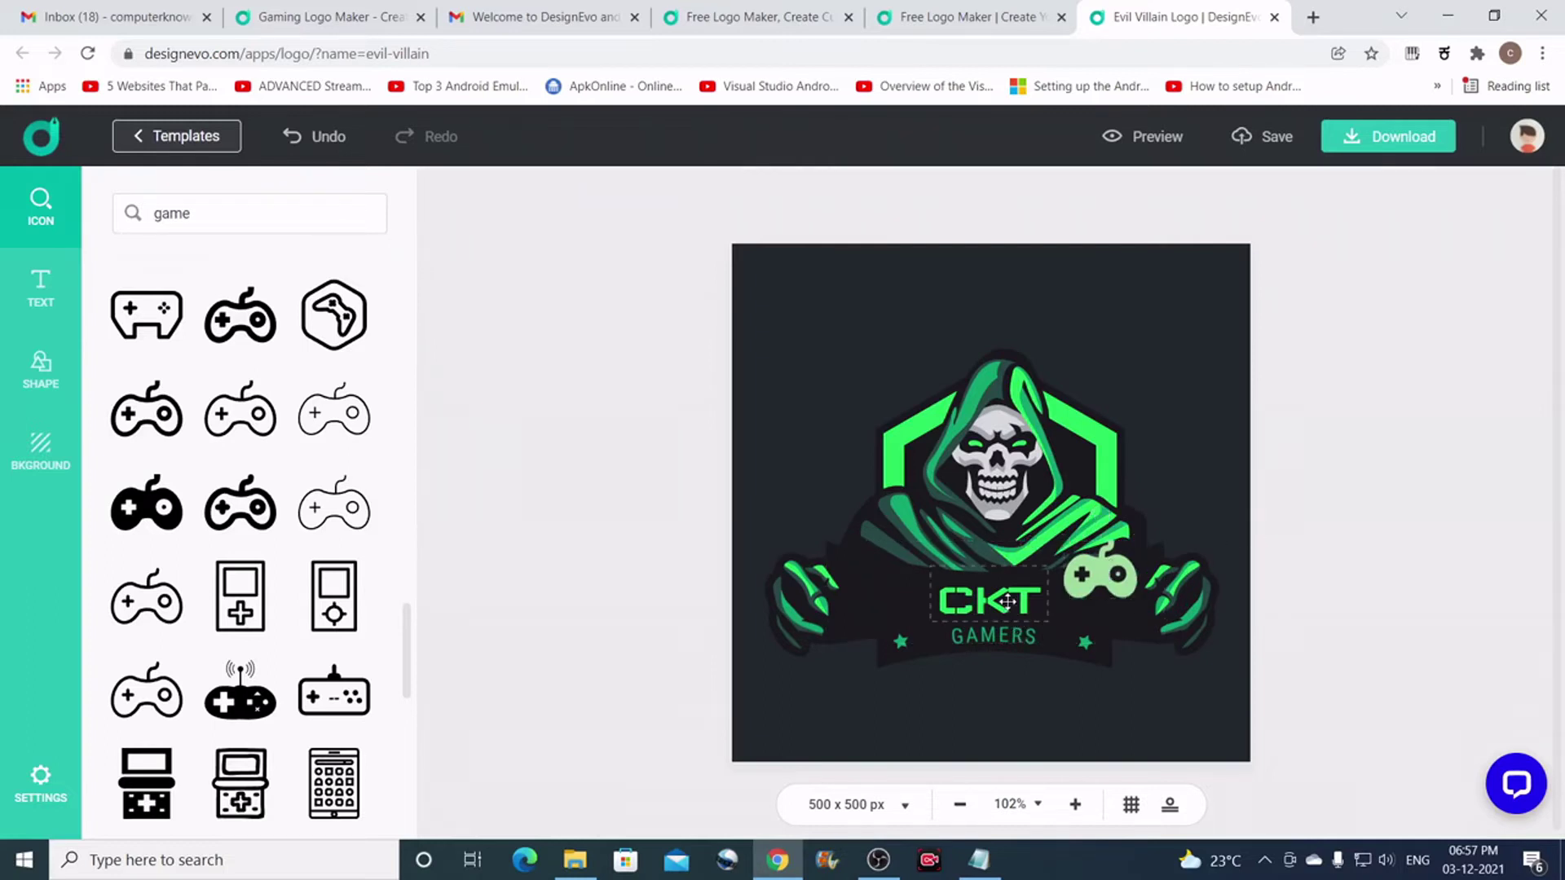
Move the CKT text to the banner's left side and place the GAMERS text directly beside it.
{"action": "left_click", "coordinate": [1007, 601]}
{"action": "left_click_drag", "start_coordinate": [963, 601], "coordinate": [884, 599]}
{"action": "left_click_drag", "start_coordinate": [1022, 642], "coordinate": [1043, 611]}
{"action": "left_click", "coordinate": [1336, 580]}
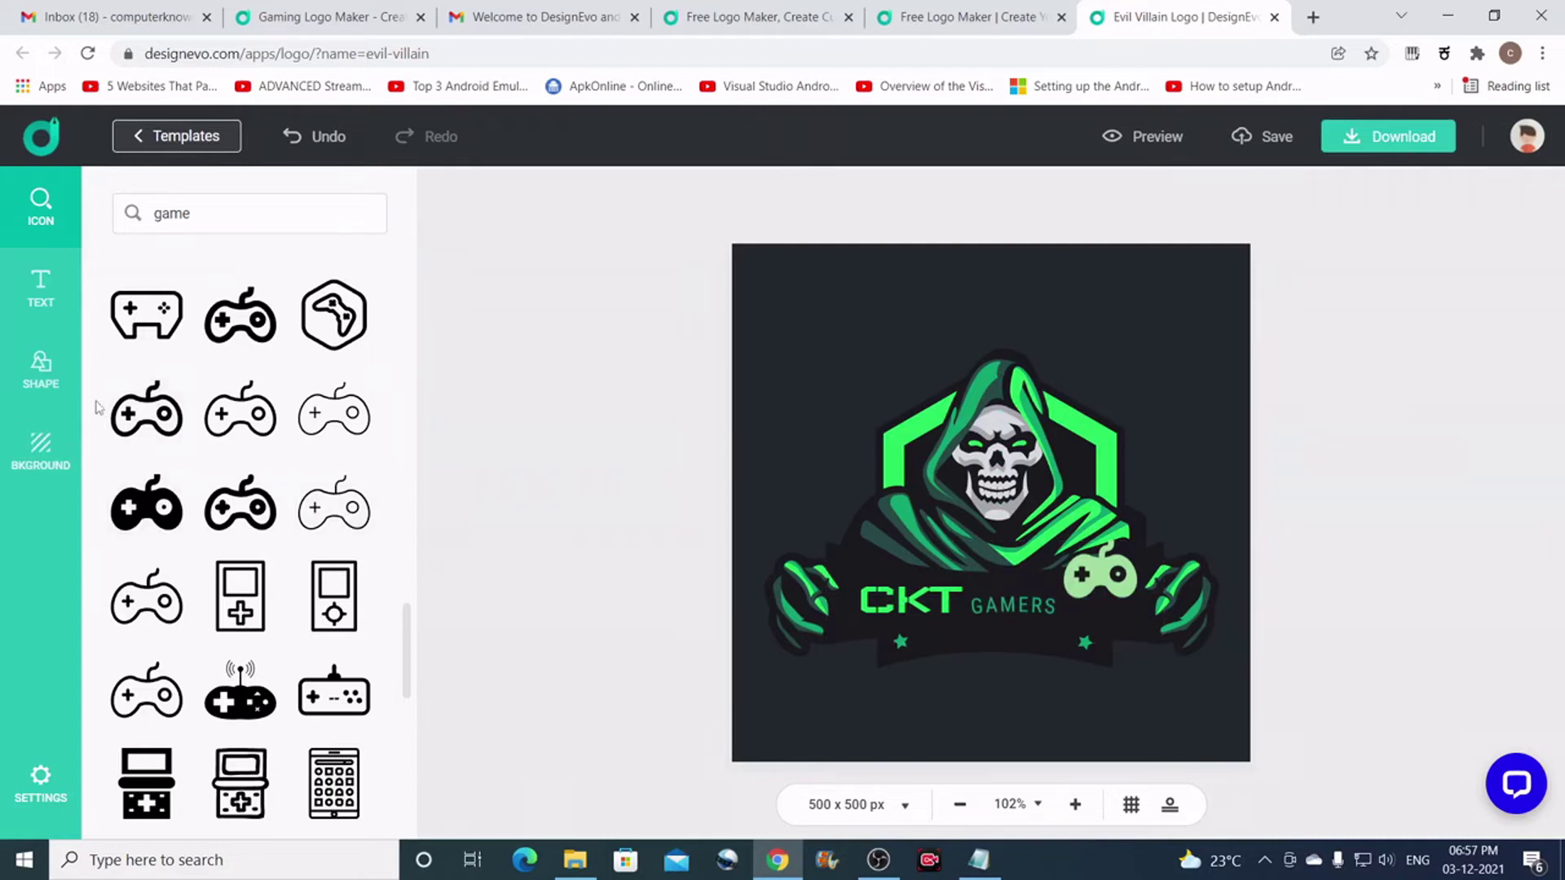
Look through the badge shapes and expand the Decoration category of the shape library.
{"action": "left_click", "coordinate": [43, 374]}
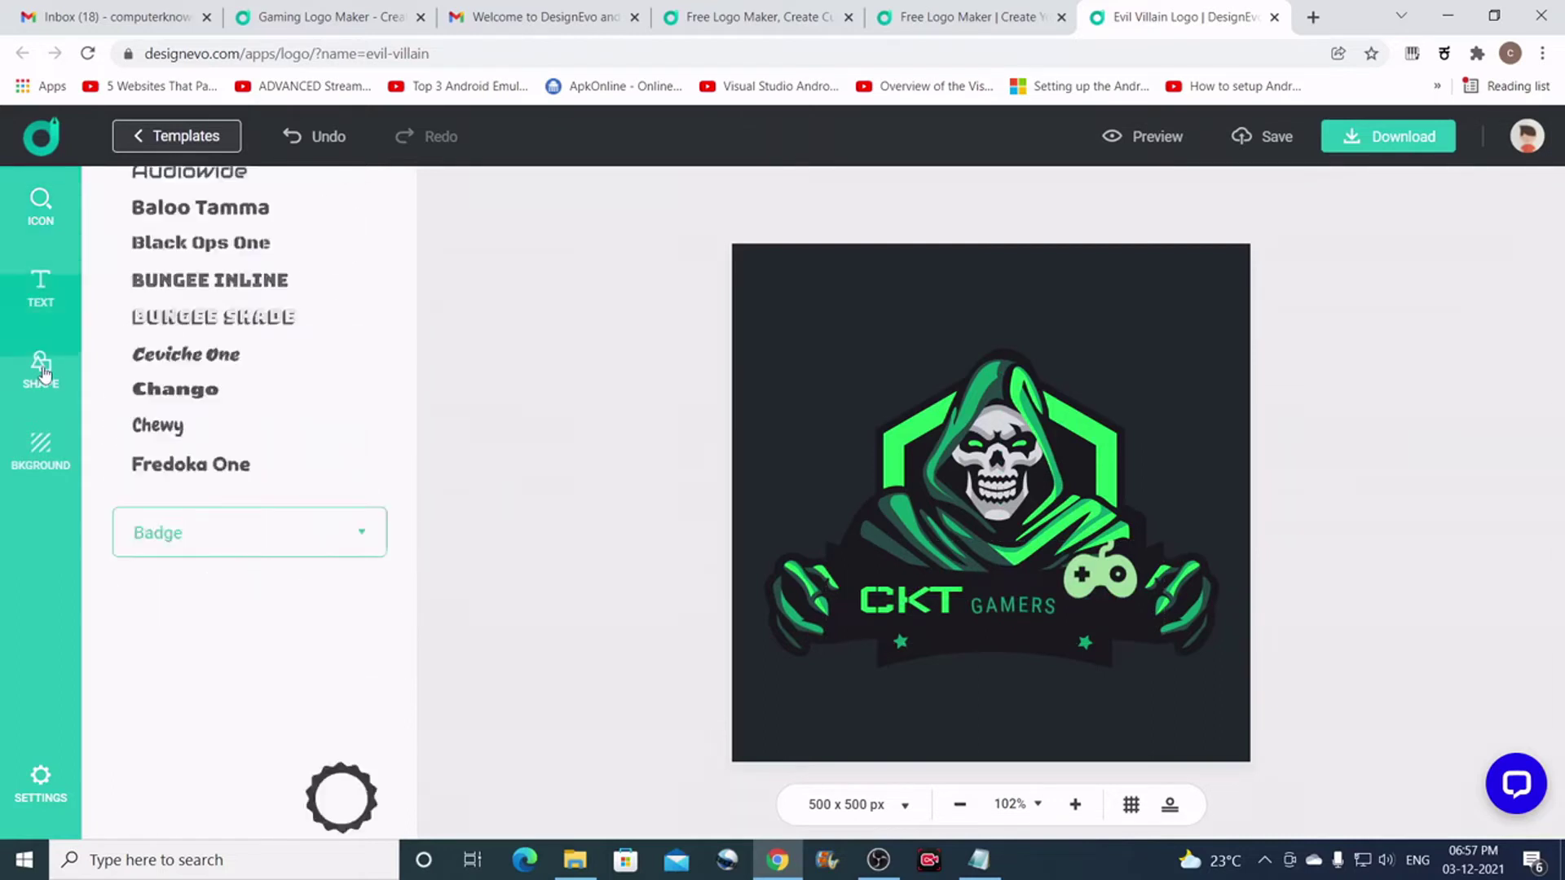
{"action": "scroll", "coordinate": [336, 471], "scroll_direction": "down", "scroll_amount": 5}
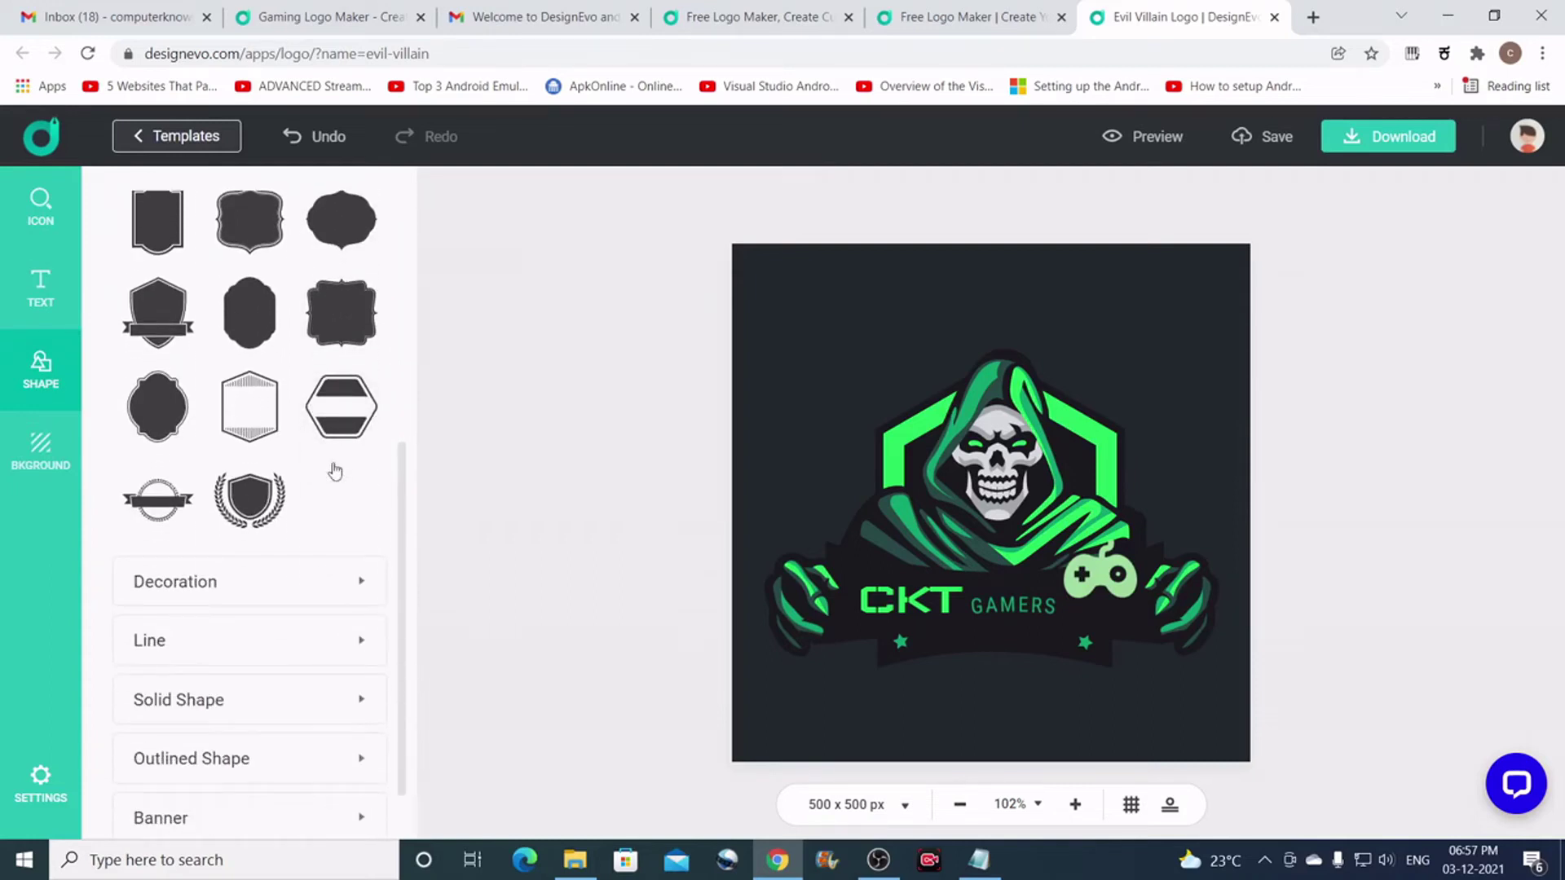
{"action": "scroll", "coordinate": [334, 471], "scroll_direction": "up", "scroll_amount": 6}
{"action": "scroll", "coordinate": [330, 470], "scroll_direction": "down", "scroll_amount": 4}
{"action": "scroll", "coordinate": [327, 469], "scroll_direction": "down", "scroll_amount": 3}
{"action": "left_click", "coordinate": [238, 514]}
{"action": "scroll", "coordinate": [242, 514], "scroll_direction": "down", "scroll_amount": 1}
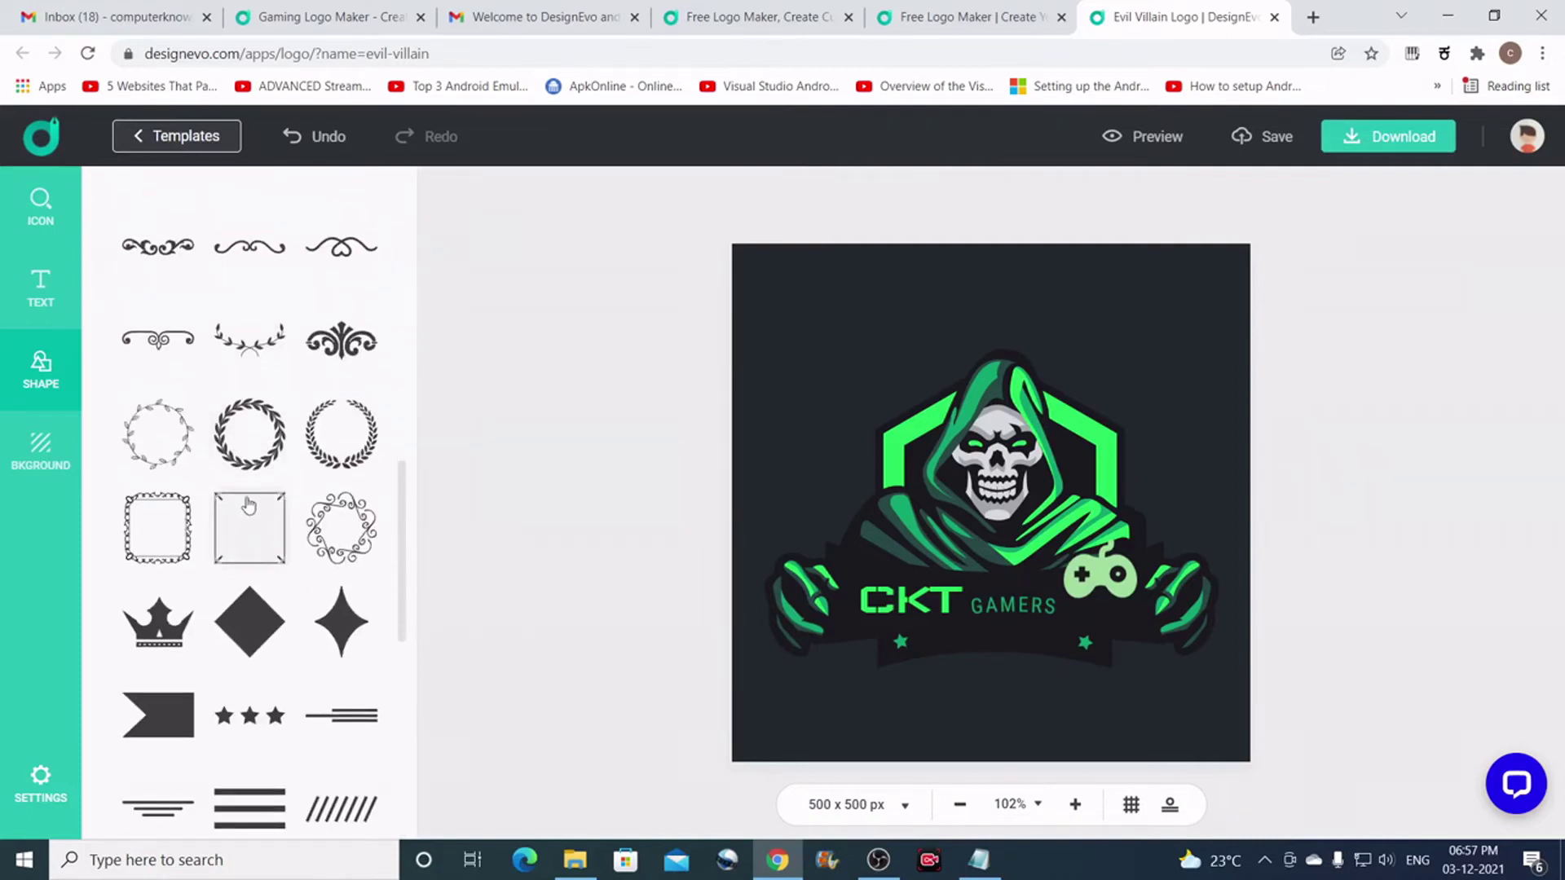
Add the crown decoration, place it on top of the skull's hood and color it solid yellow.
{"action": "scroll", "coordinate": [167, 380], "scroll_direction": "down", "scroll_amount": 6}
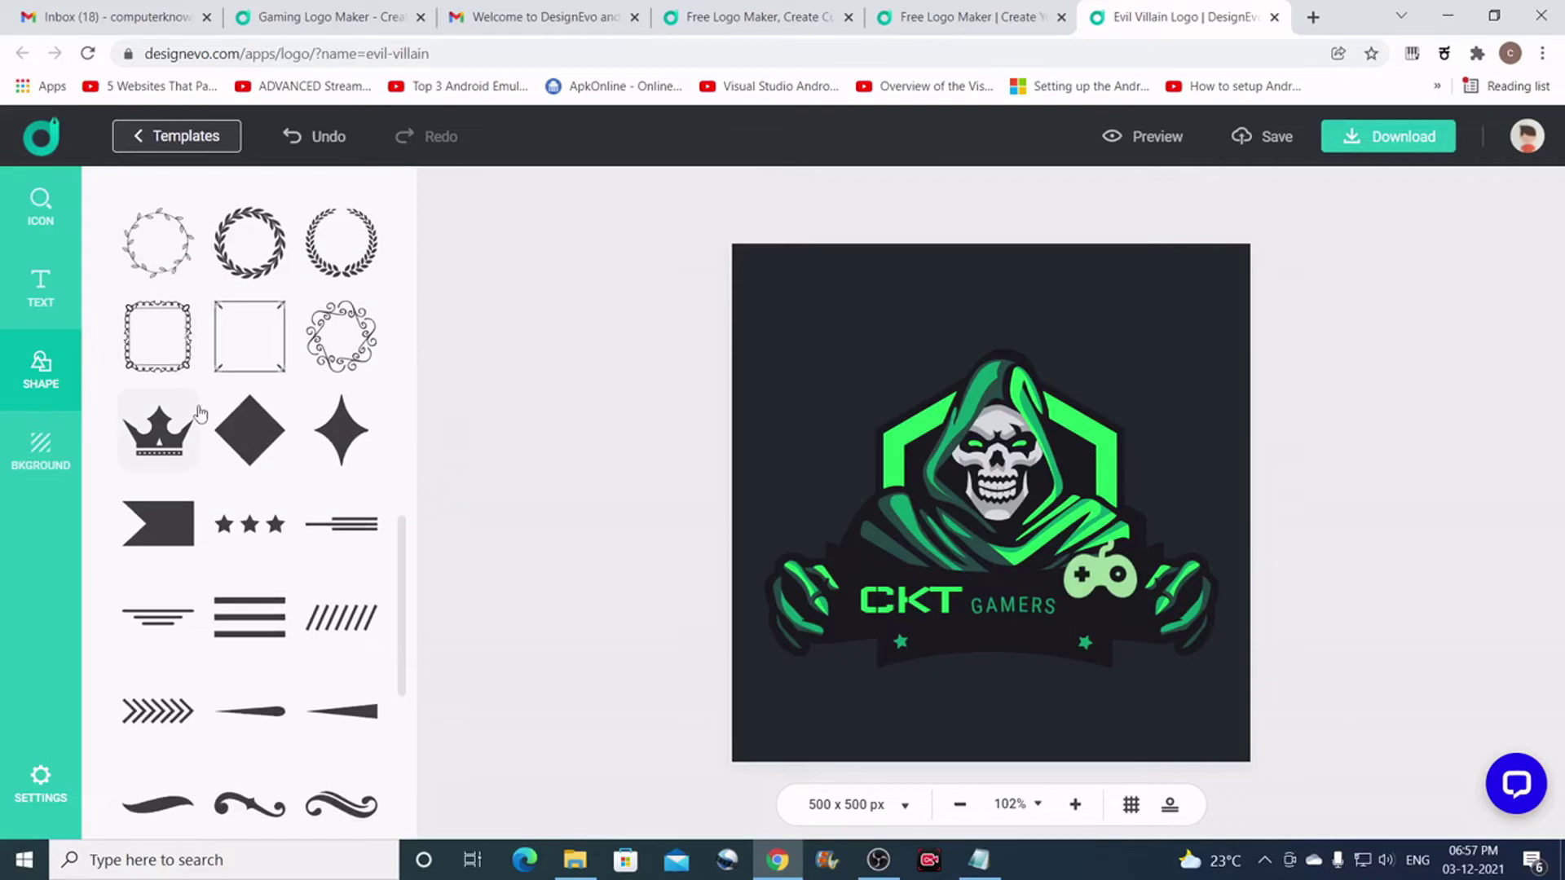
{"action": "scroll", "coordinate": [200, 414], "scroll_direction": "up", "scroll_amount": 4}
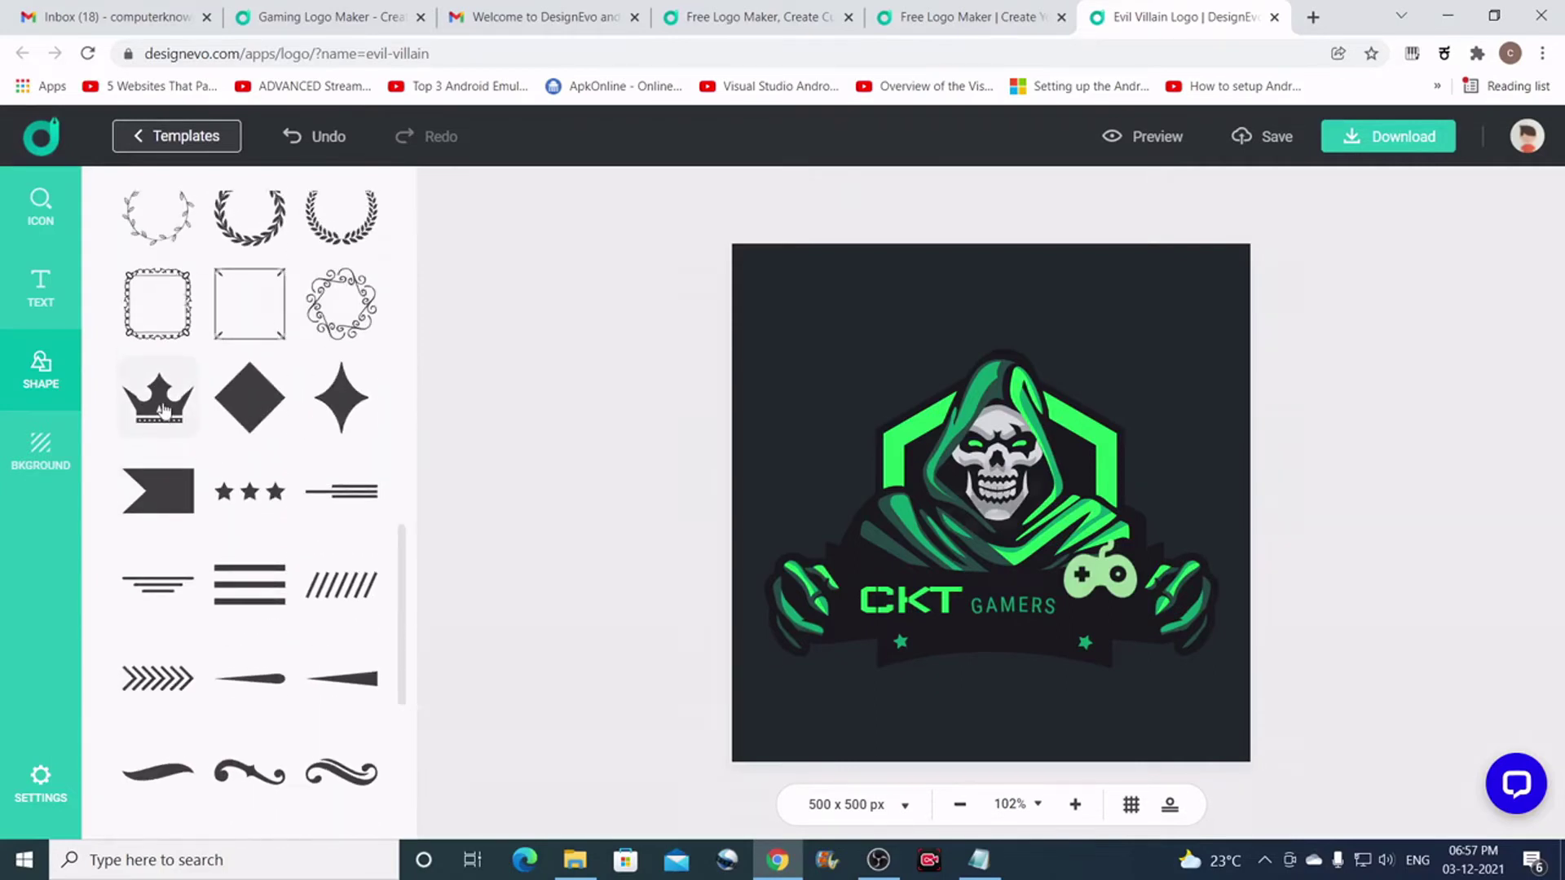
{"action": "left_click", "coordinate": [163, 412]}
{"action": "left_click_drag", "start_coordinate": [1003, 489], "coordinate": [996, 338]}
{"action": "left_click", "coordinate": [456, 194]}
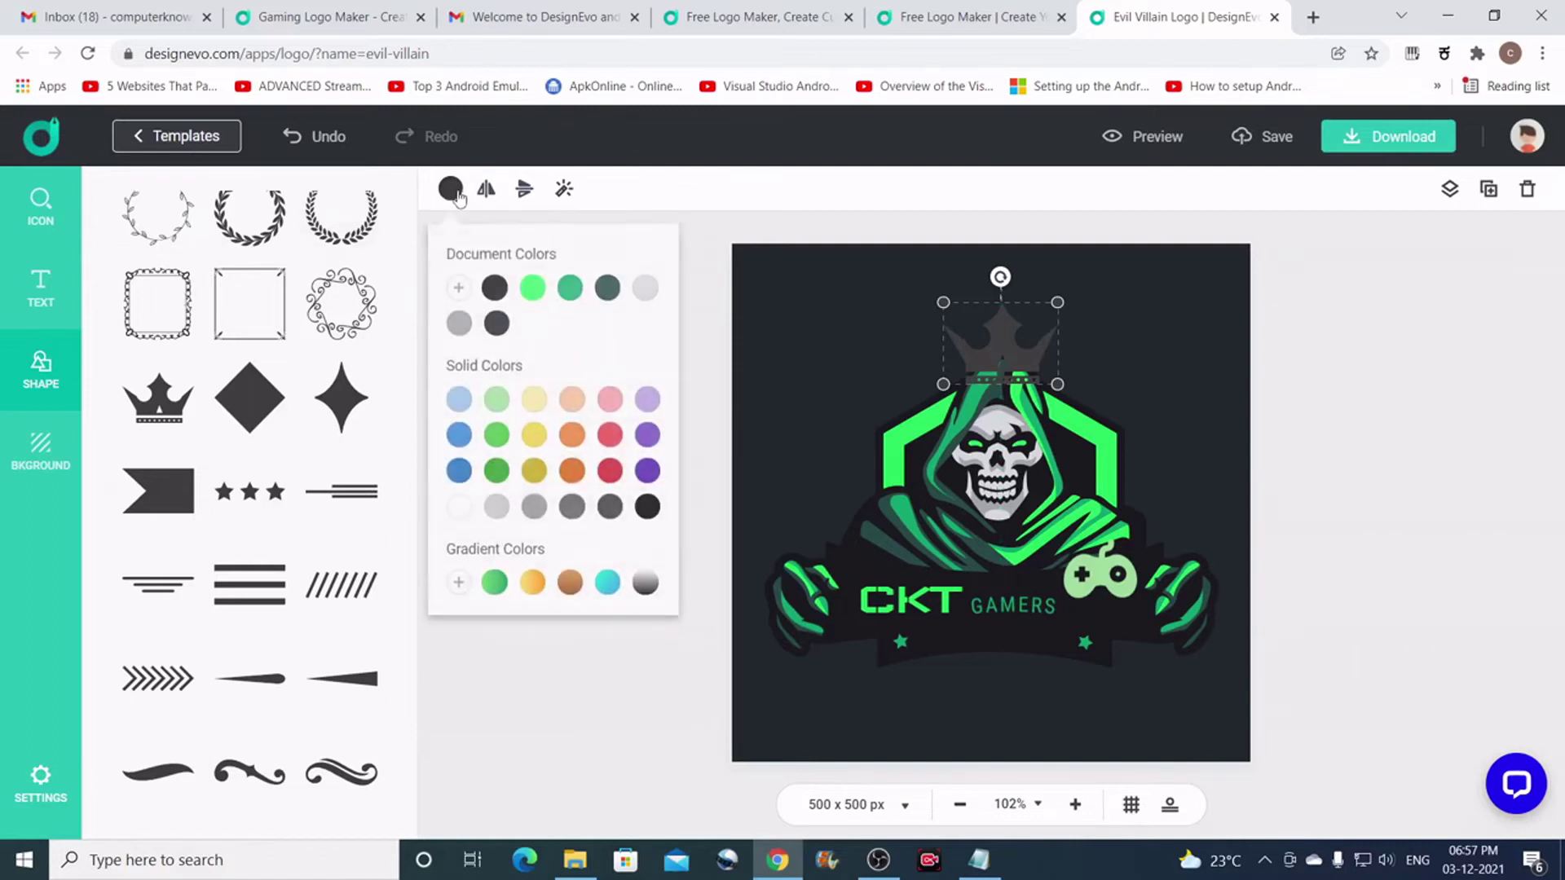
{"action": "left_click", "coordinate": [534, 430]}
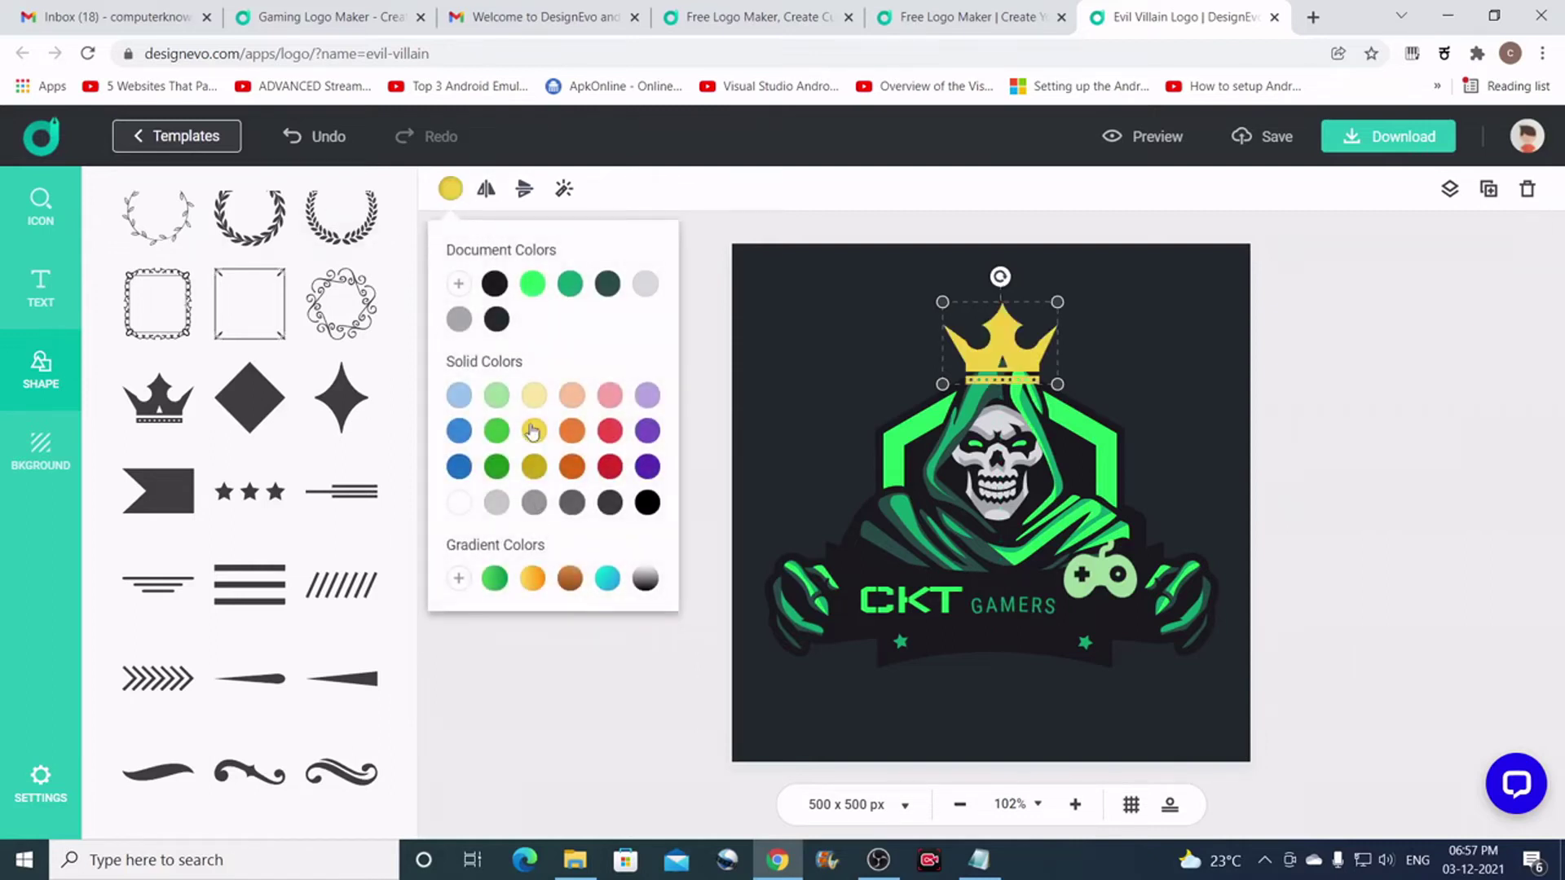
Shrink the crown slightly and center it on the tip of the skull's hood.
{"action": "left_click", "coordinate": [1059, 301]}
{"action": "left_click_drag", "start_coordinate": [1058, 301], "coordinate": [1049, 310]}
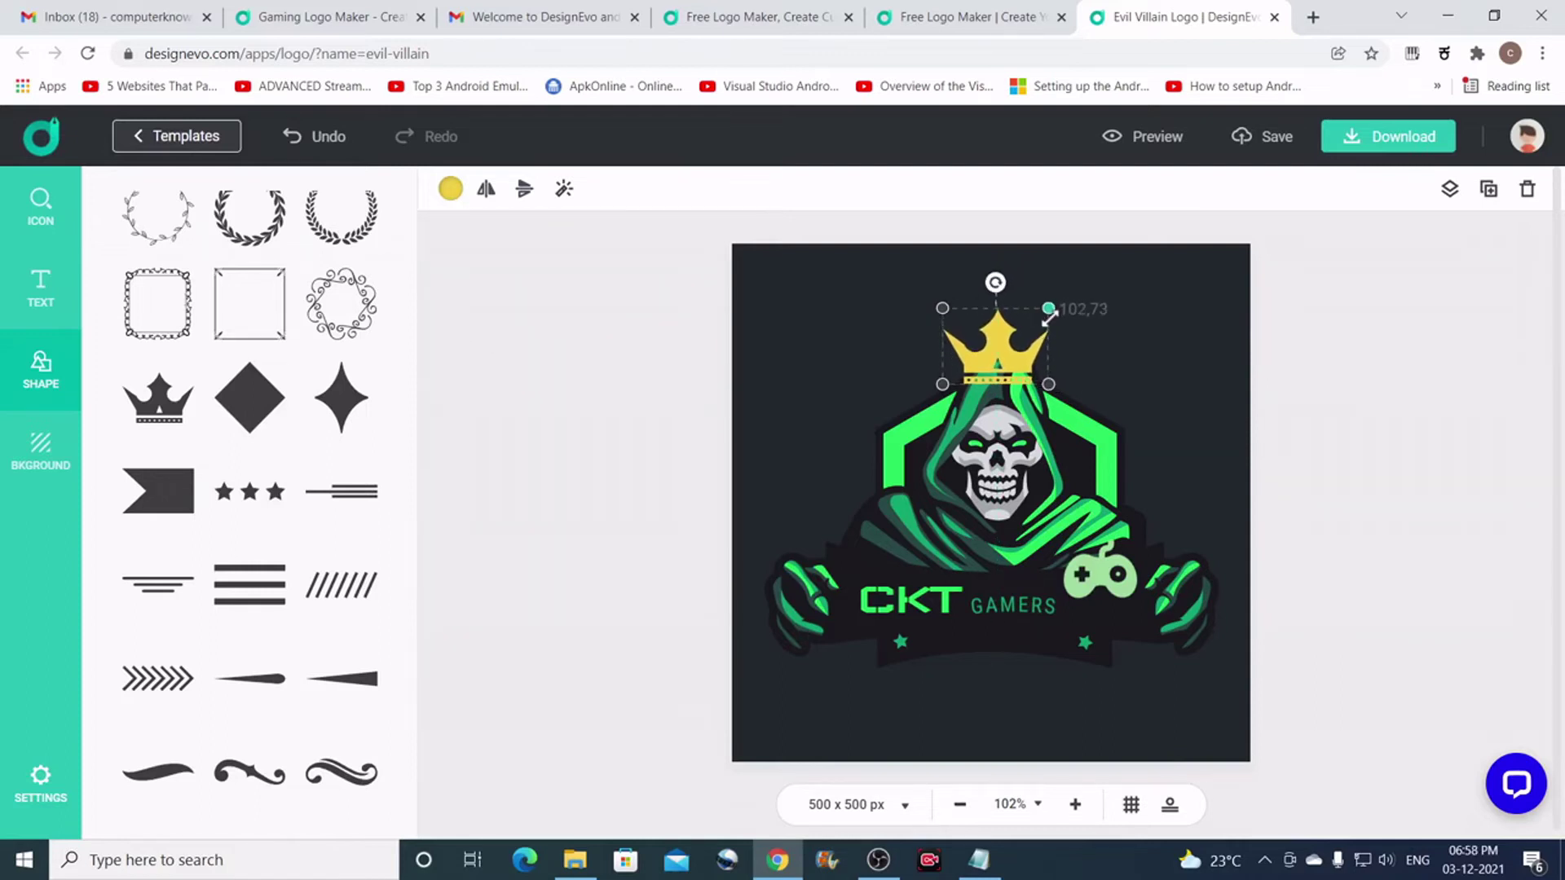
{"action": "left_click", "coordinate": [1161, 364]}
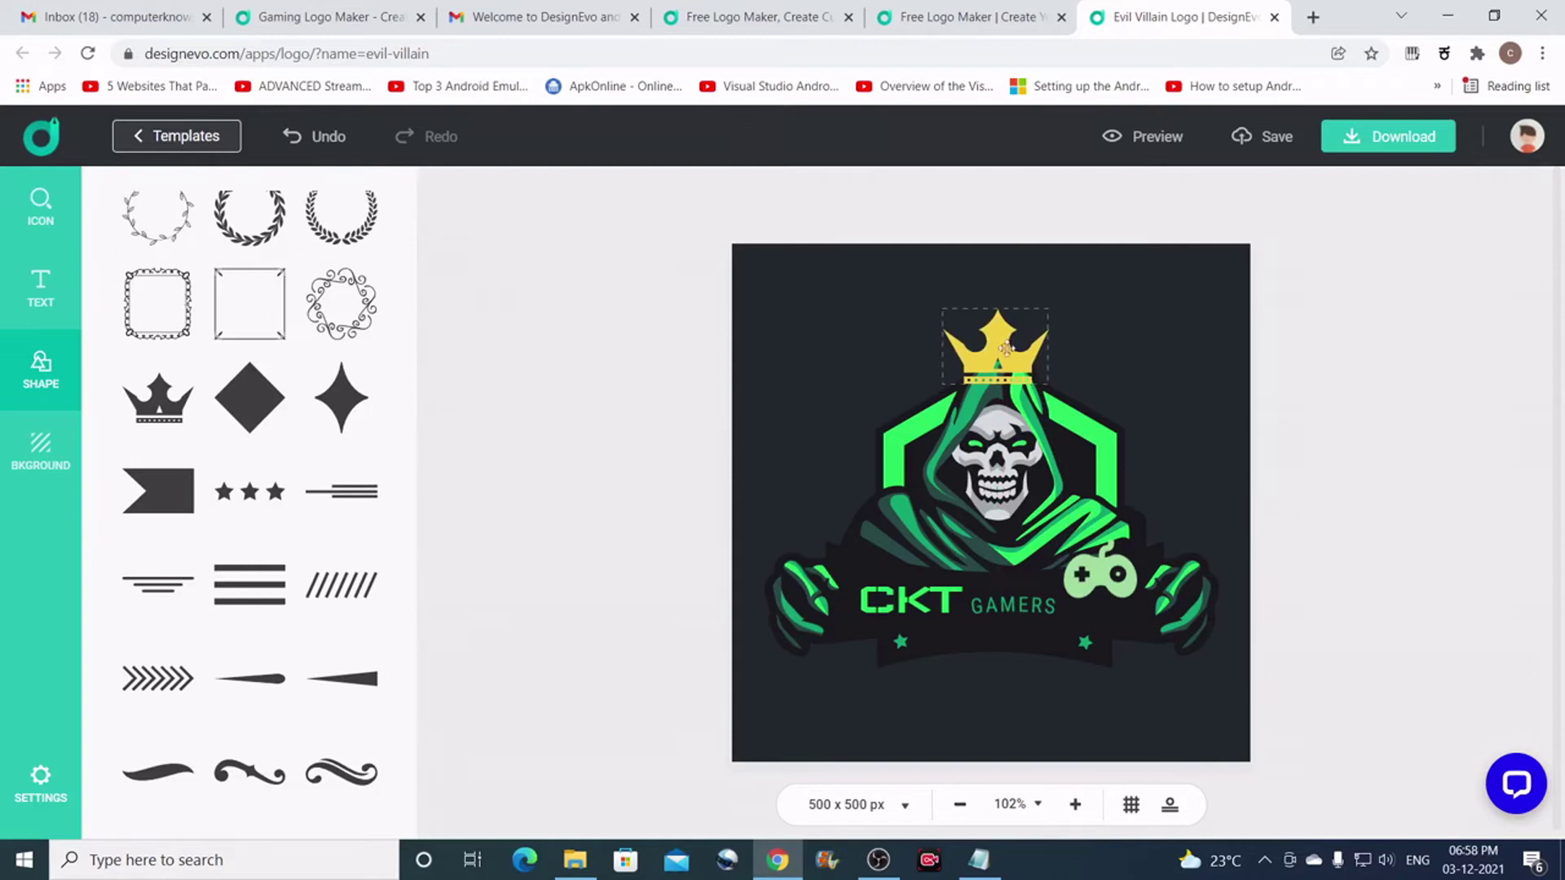
{"action": "mouse_move", "coordinate": [995, 352]}
{"action": "left_mouse_down"}
{"action": "mouse_move", "coordinate": [995, 368]}
{"action": "mouse_move", "coordinate": [1000, 343]}
{"action": "left_mouse_up"}
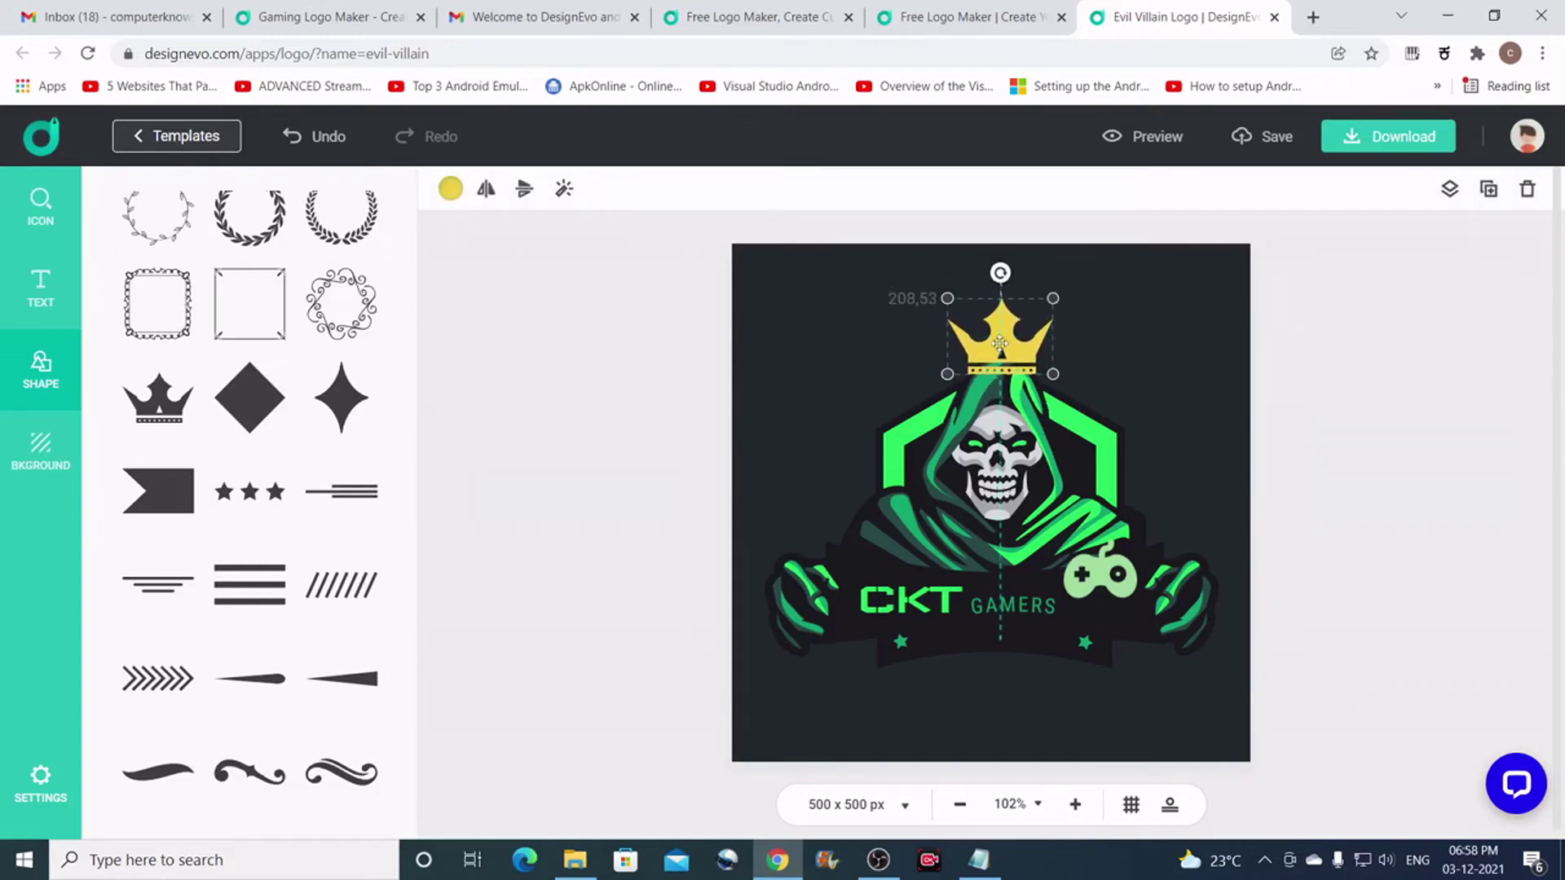
{"action": "left_click", "coordinate": [1122, 343]}
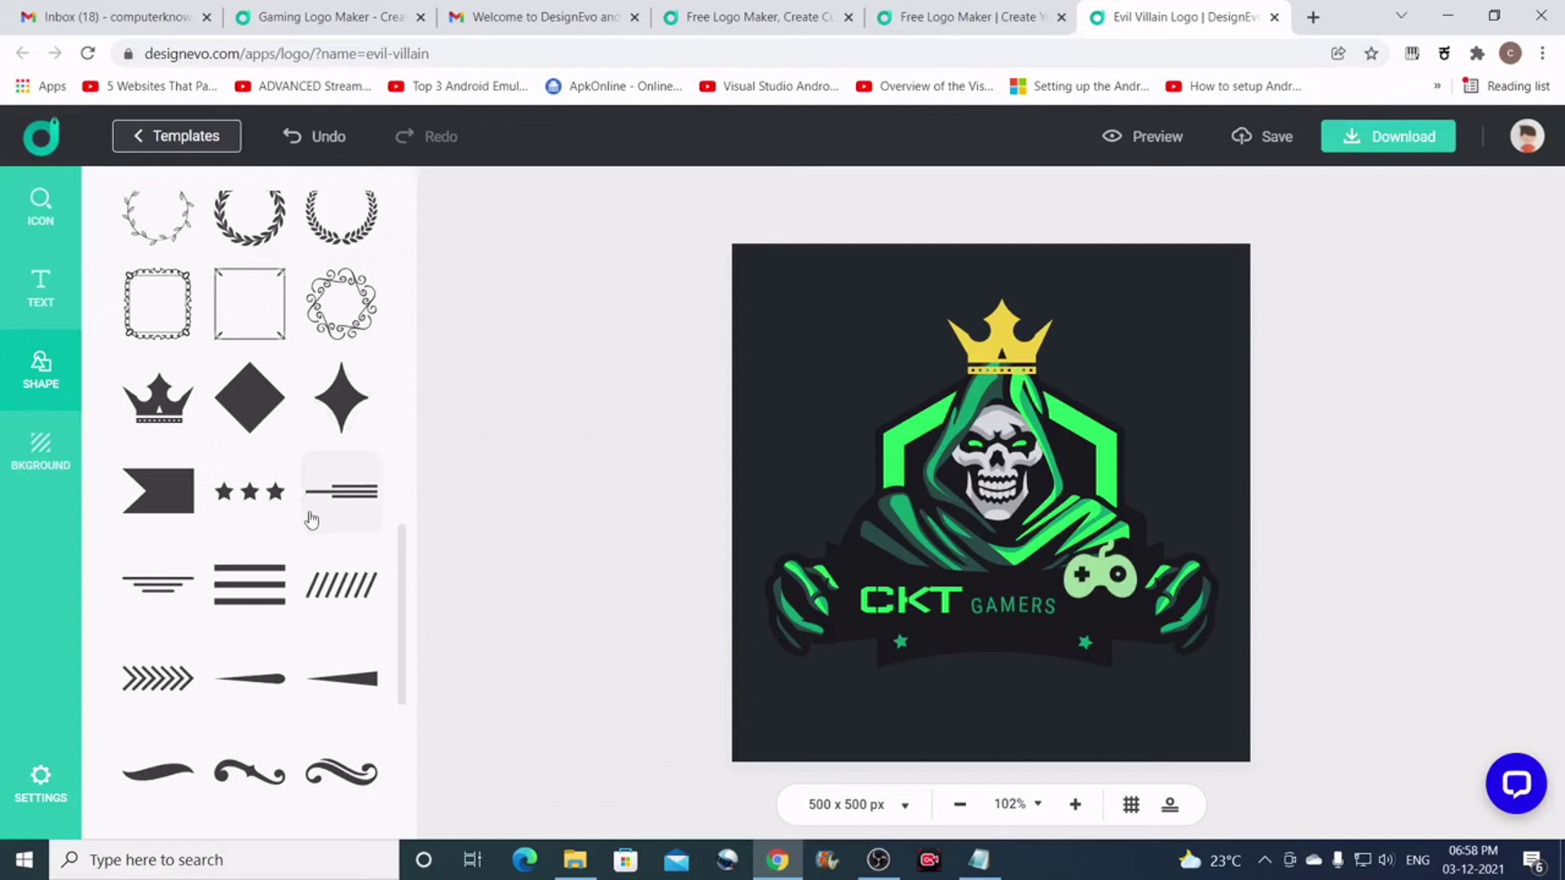
Add the curled flourish decoration, place it on the banner below the lettering and color it the document's bright green.
{"action": "scroll", "coordinate": [311, 519], "scroll_direction": "down", "scroll_amount": 4}
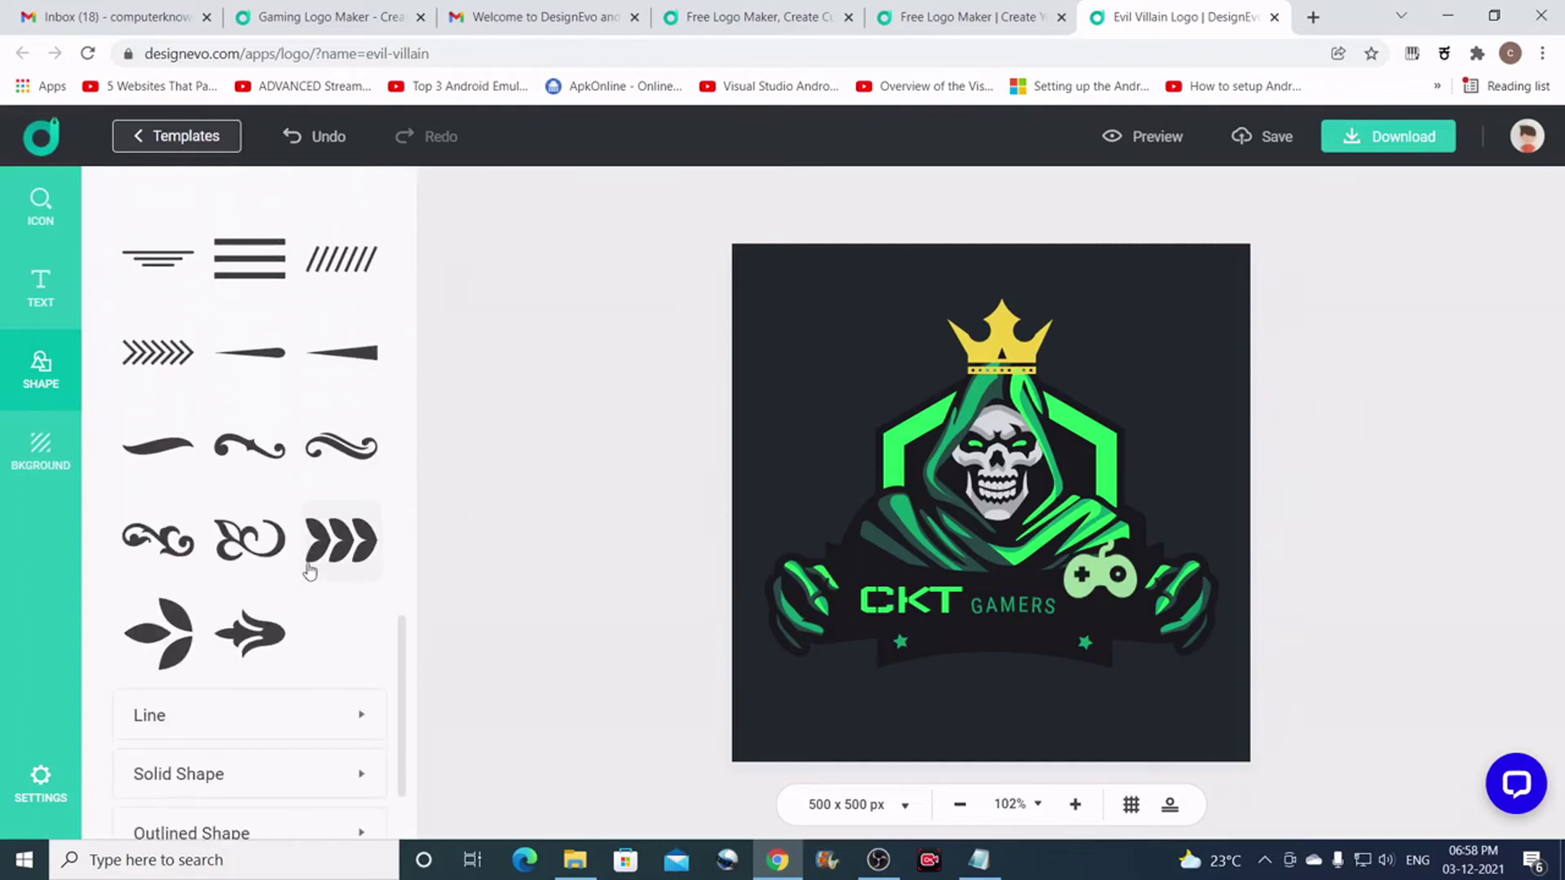
{"action": "left_click", "coordinate": [252, 453]}
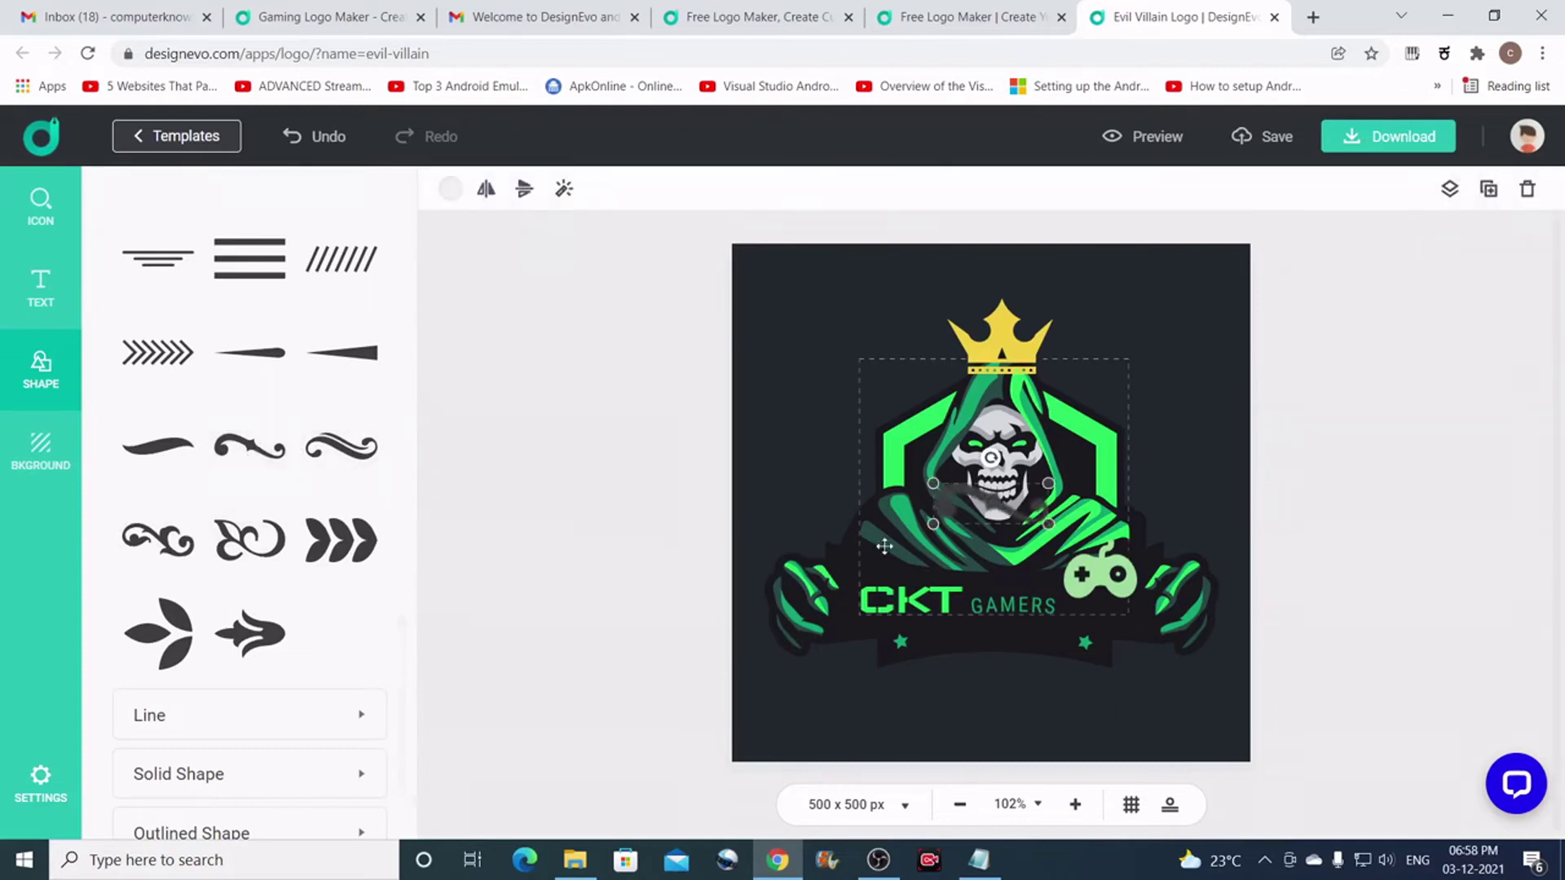
{"action": "left_click_drag", "start_coordinate": [979, 494], "coordinate": [970, 632]}
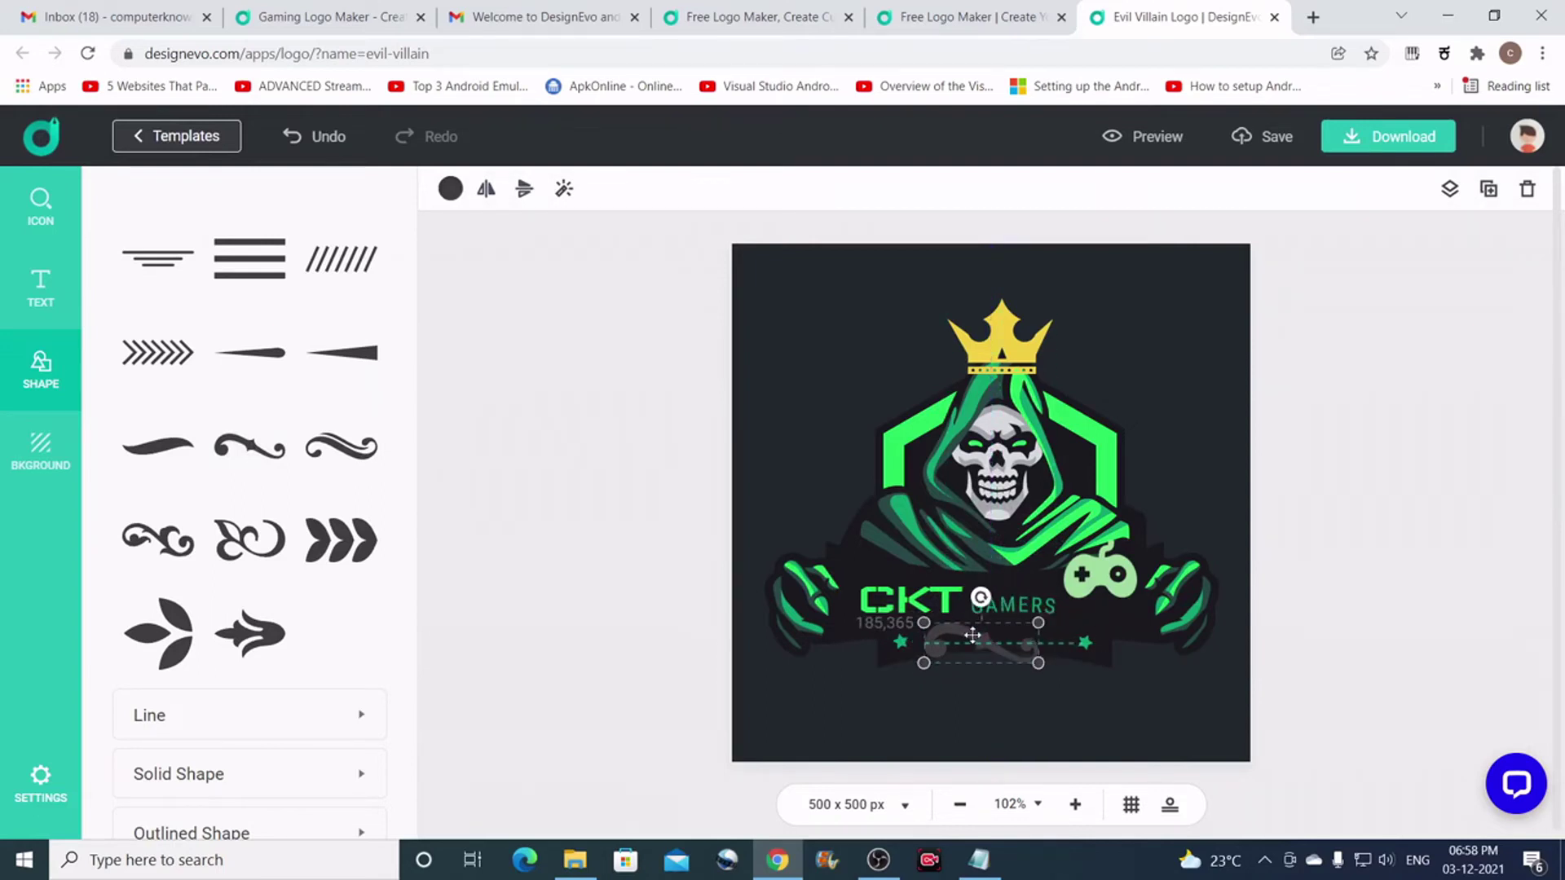
{"action": "left_click", "coordinate": [451, 190]}
{"action": "left_click", "coordinate": [534, 285]}
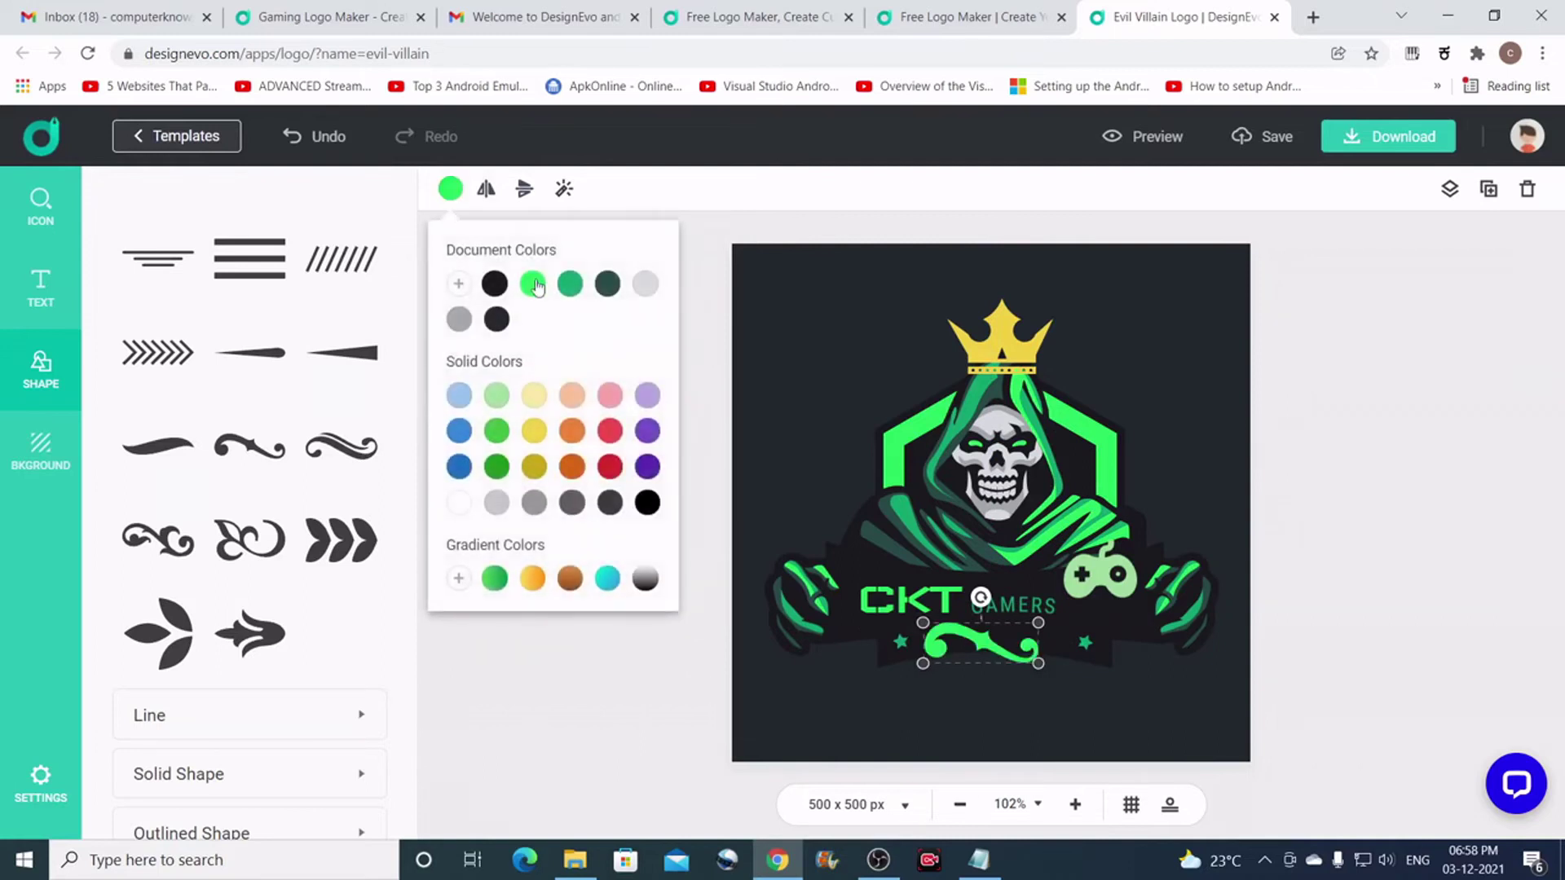
Shrink the green flourish and place it directly beneath the GAMERS text.
{"action": "left_click", "coordinate": [1008, 646]}
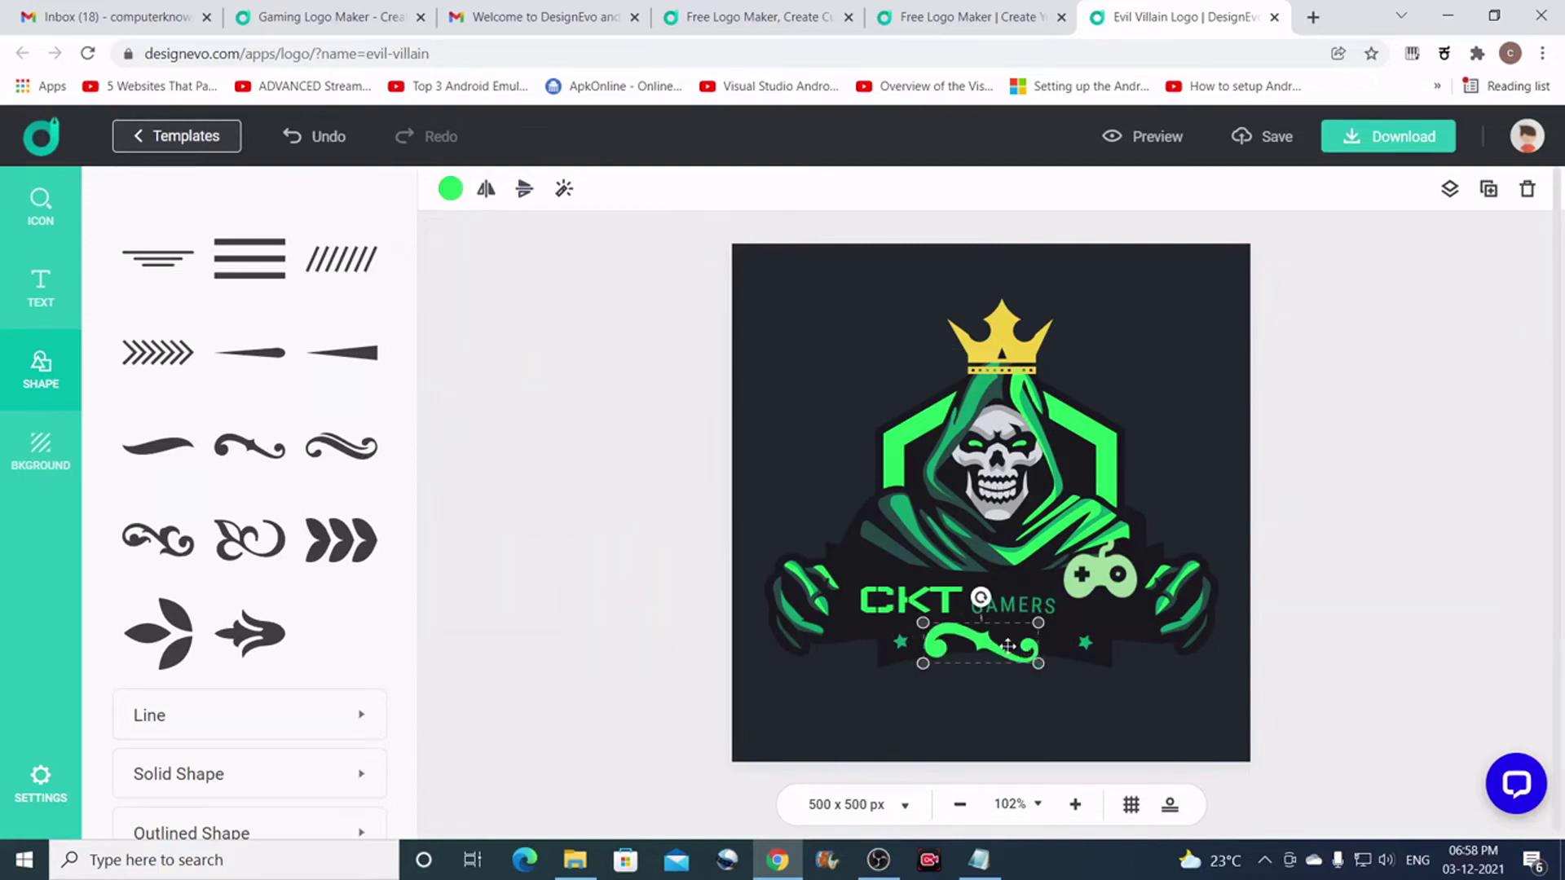
{"action": "left_click_drag", "start_coordinate": [1040, 664], "coordinate": [1021, 630]}
{"action": "left_click", "coordinate": [1043, 687]}
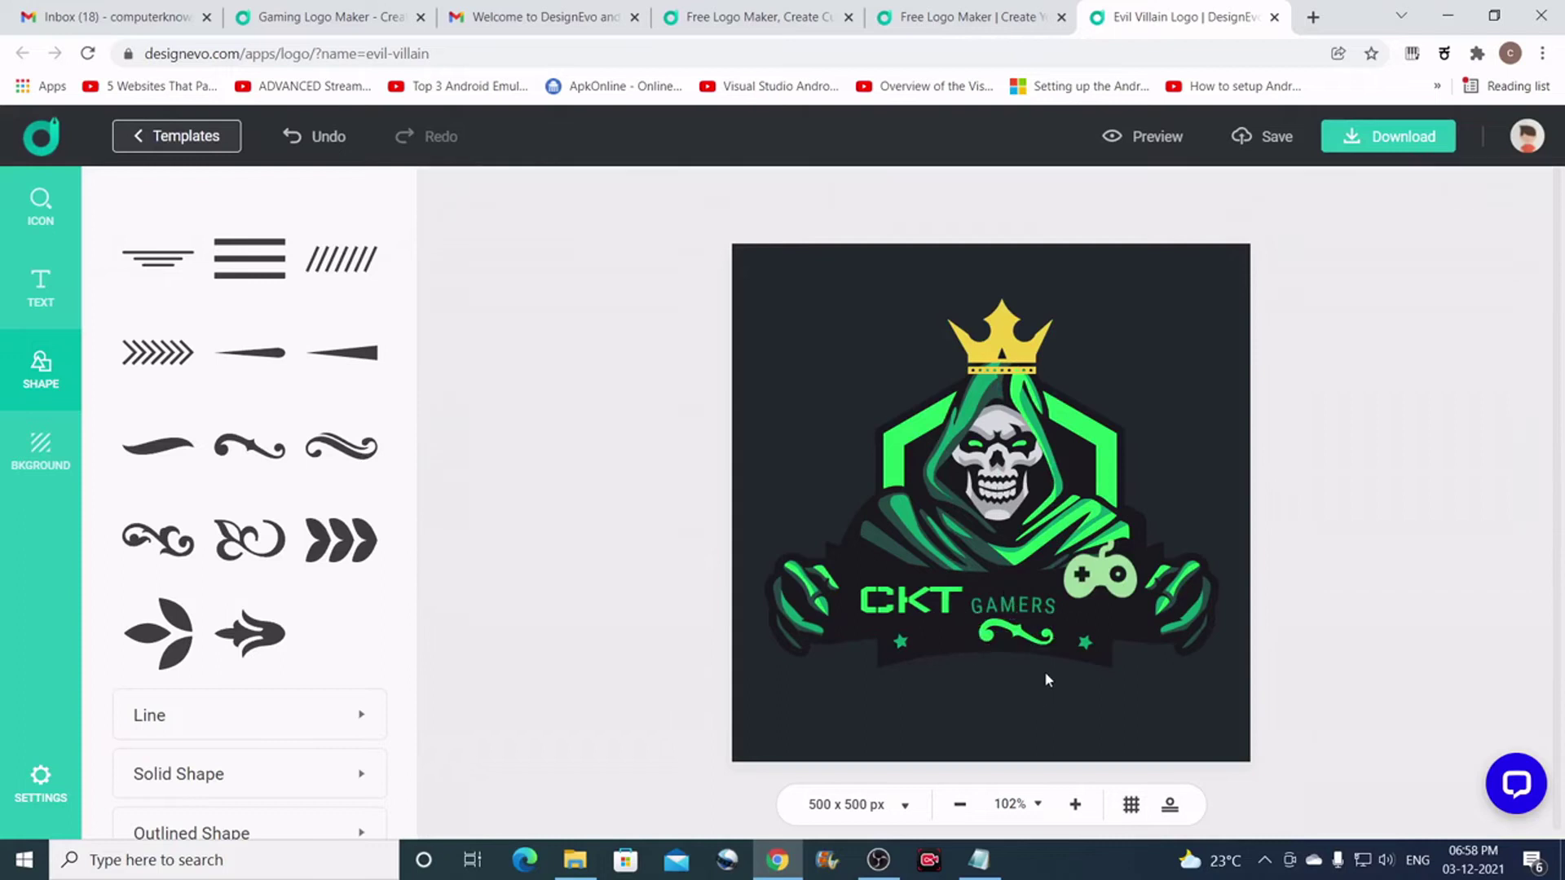
Duplicate the flourish, flip the copy horizontally and center the mirrored pair between the banner's two stars.
{"action": "left_click", "coordinate": [1015, 635]}
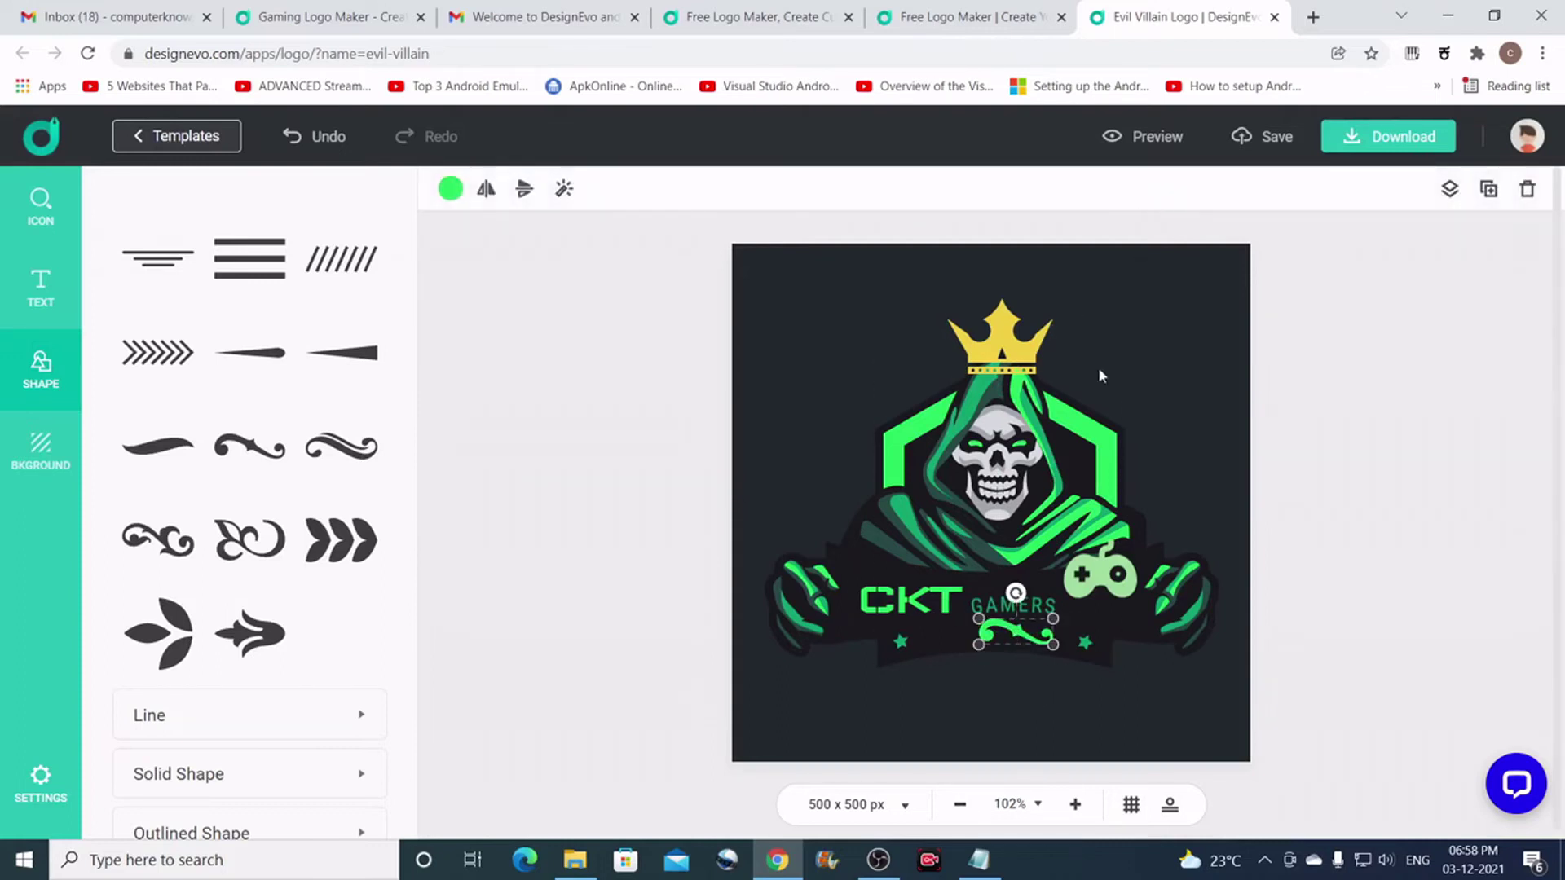
{"action": "left_click_drag", "start_coordinate": [1031, 612], "coordinate": [947, 643]}
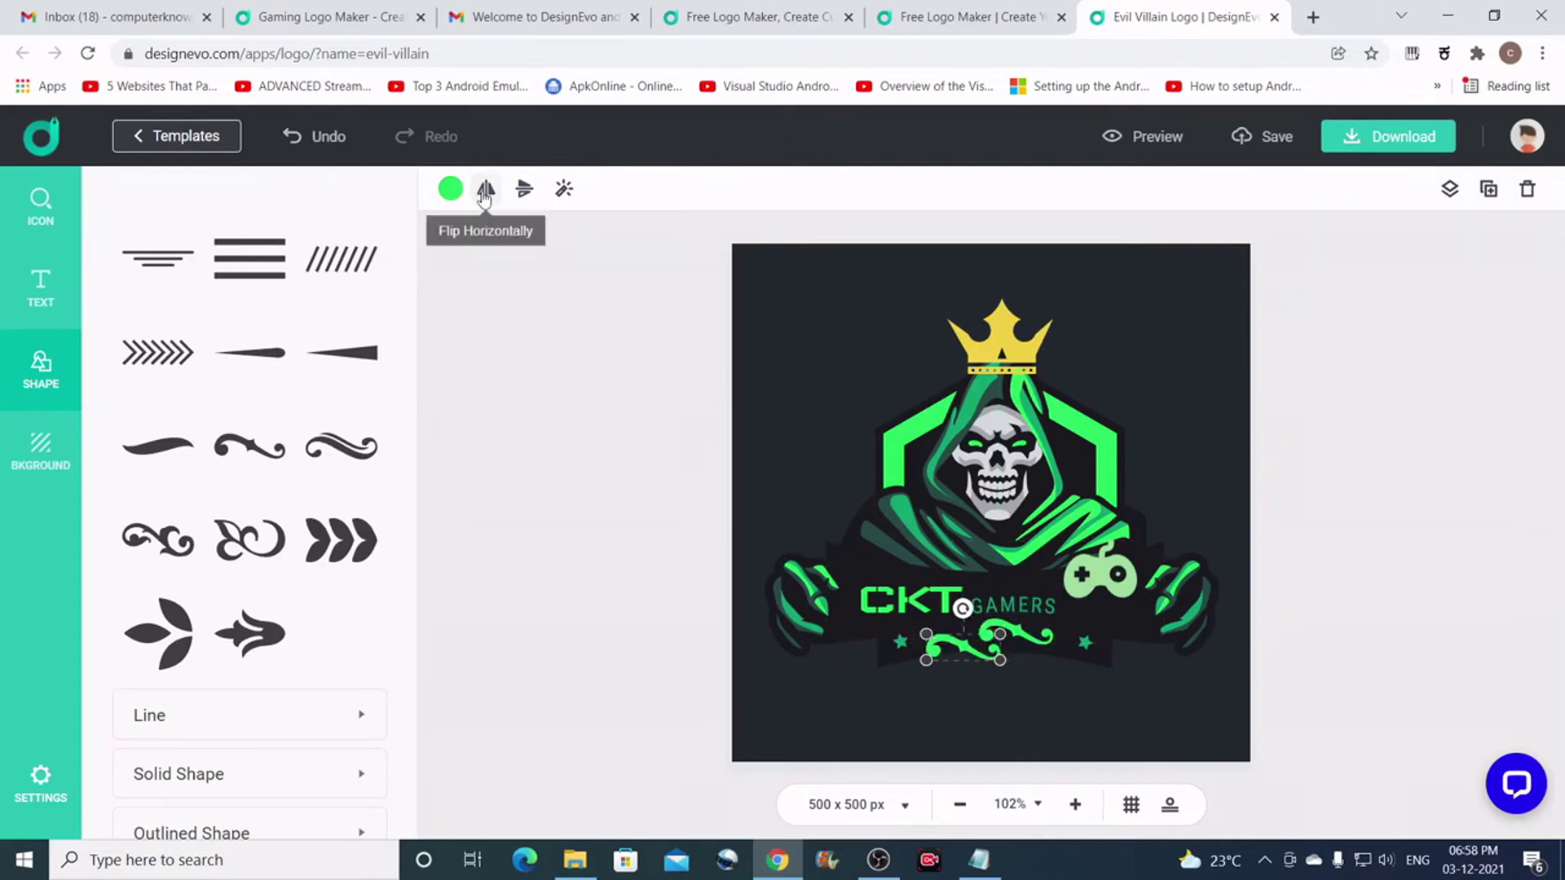
{"action": "left_click", "coordinate": [485, 194]}
{"action": "left_click_drag", "start_coordinate": [961, 642], "coordinate": [1012, 628]}
{"action": "left_click", "coordinate": [991, 632], "text": "shift"}
{"action": "left_click", "coordinate": [1069, 679]}
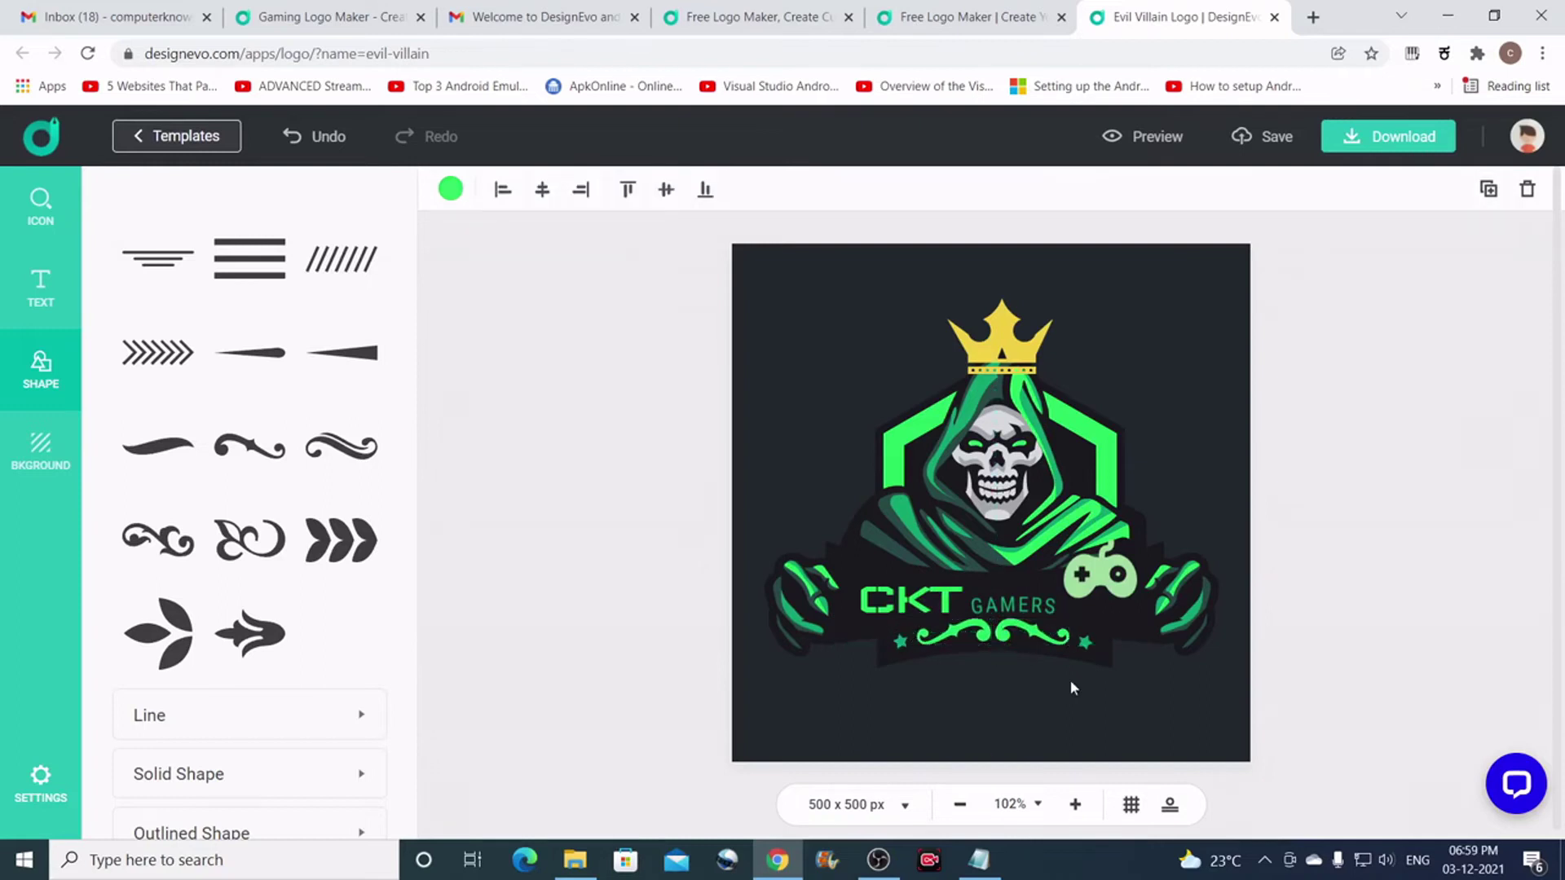
Move the CKT and GAMERS texts together so they sit centered above the flourish pair.
{"action": "left_click", "coordinate": [1000, 606]}
{"action": "left_click_drag", "start_coordinate": [935, 599], "coordinate": [927, 598]}
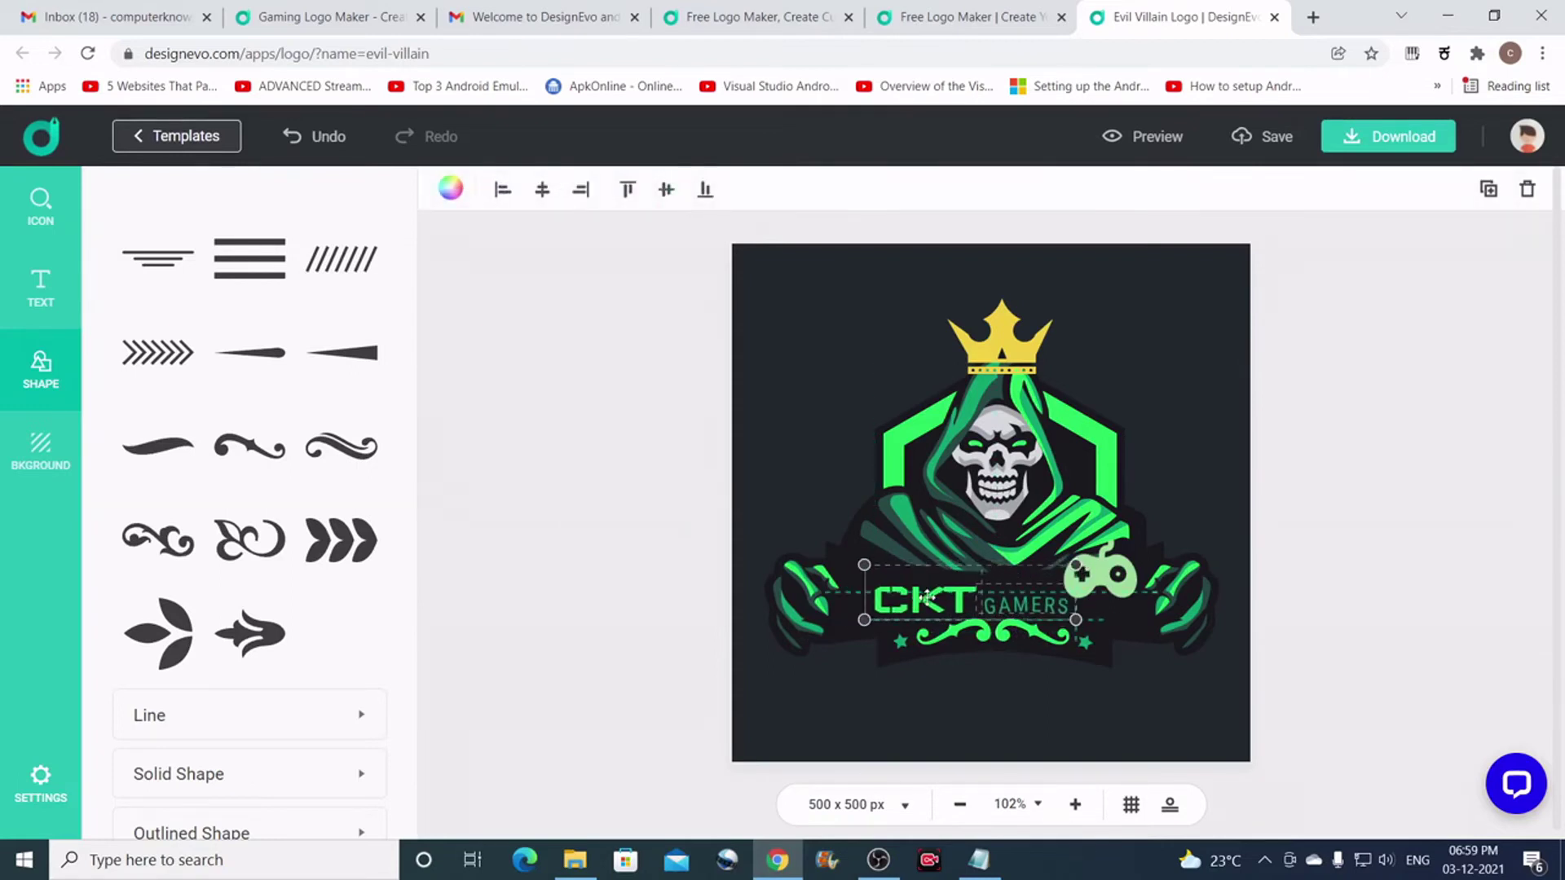
{"action": "left_click", "coordinate": [1321, 658]}
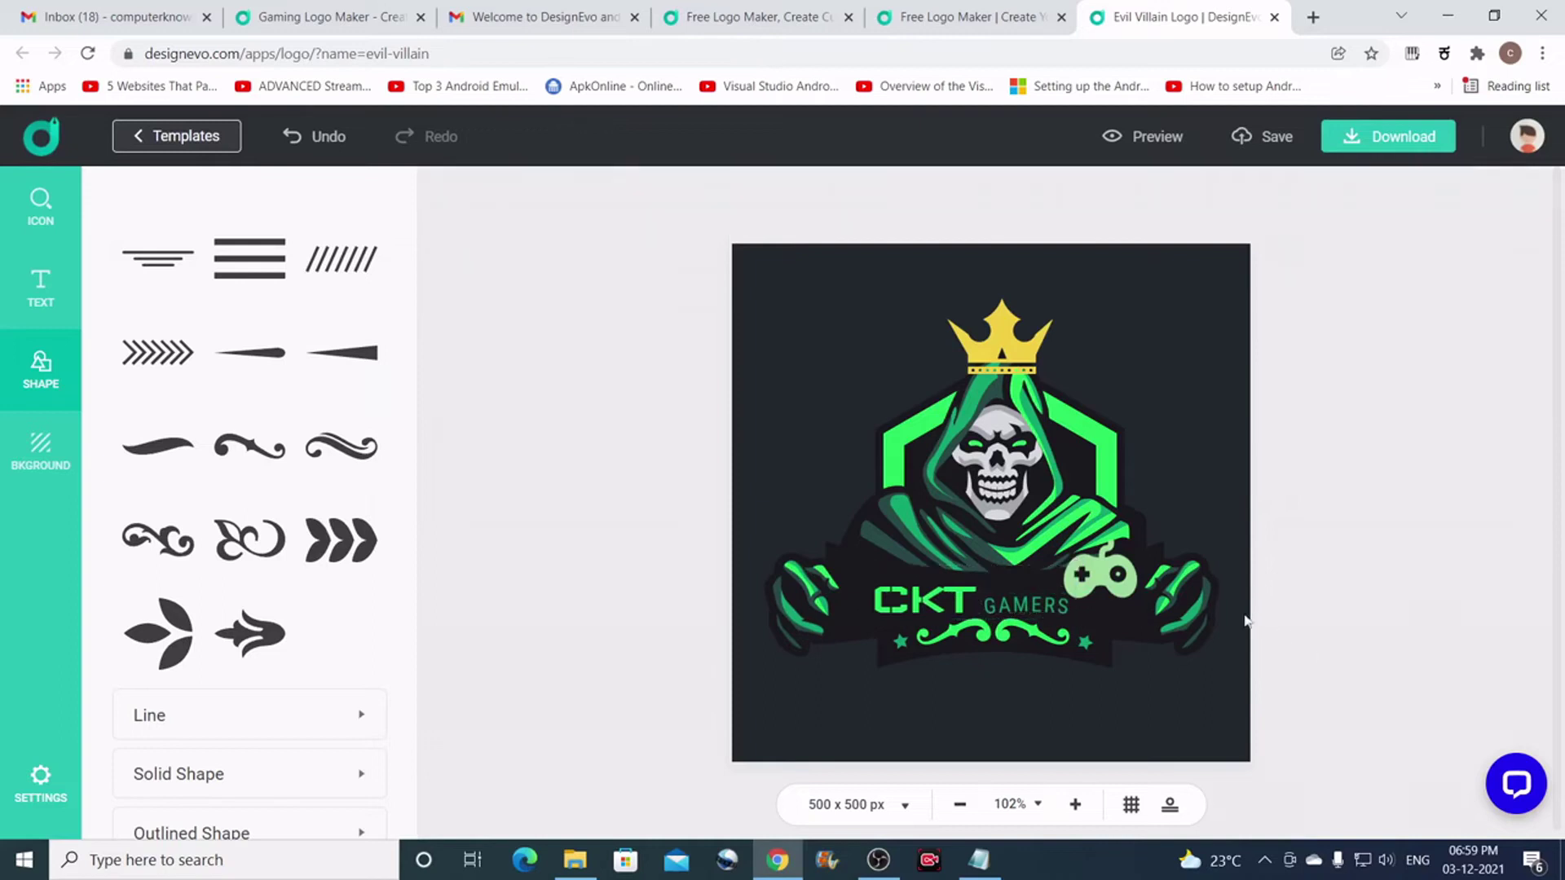
Color the CKT text solid yellow to match the crown.
{"action": "left_click", "coordinate": [938, 604]}
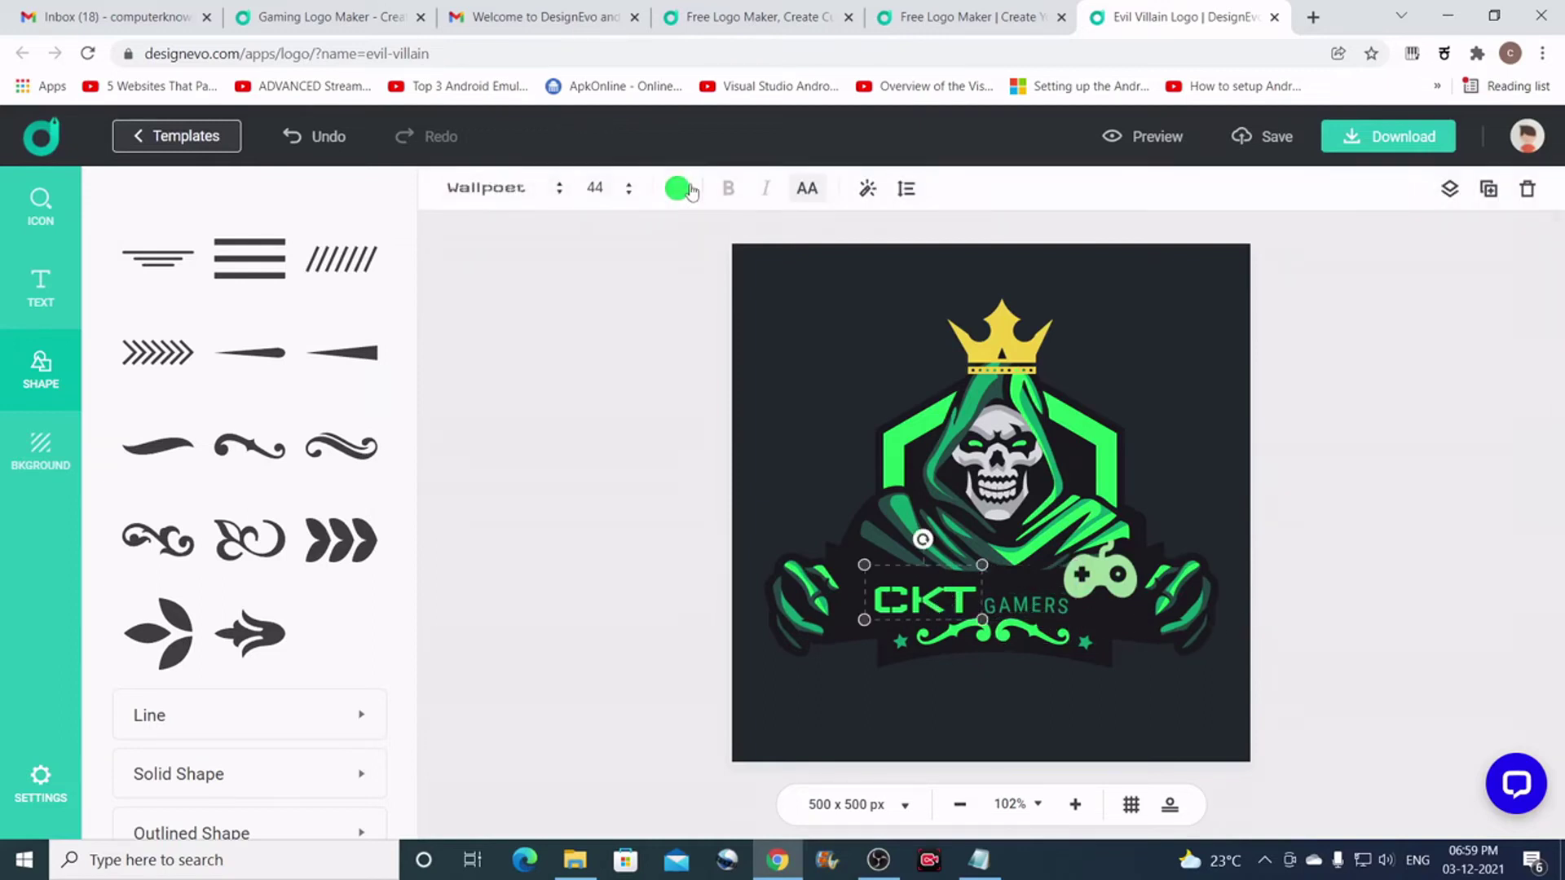
{"action": "left_click", "coordinate": [676, 191]}
{"action": "left_click", "coordinate": [663, 435]}
{"action": "left_click", "coordinate": [1273, 471]}
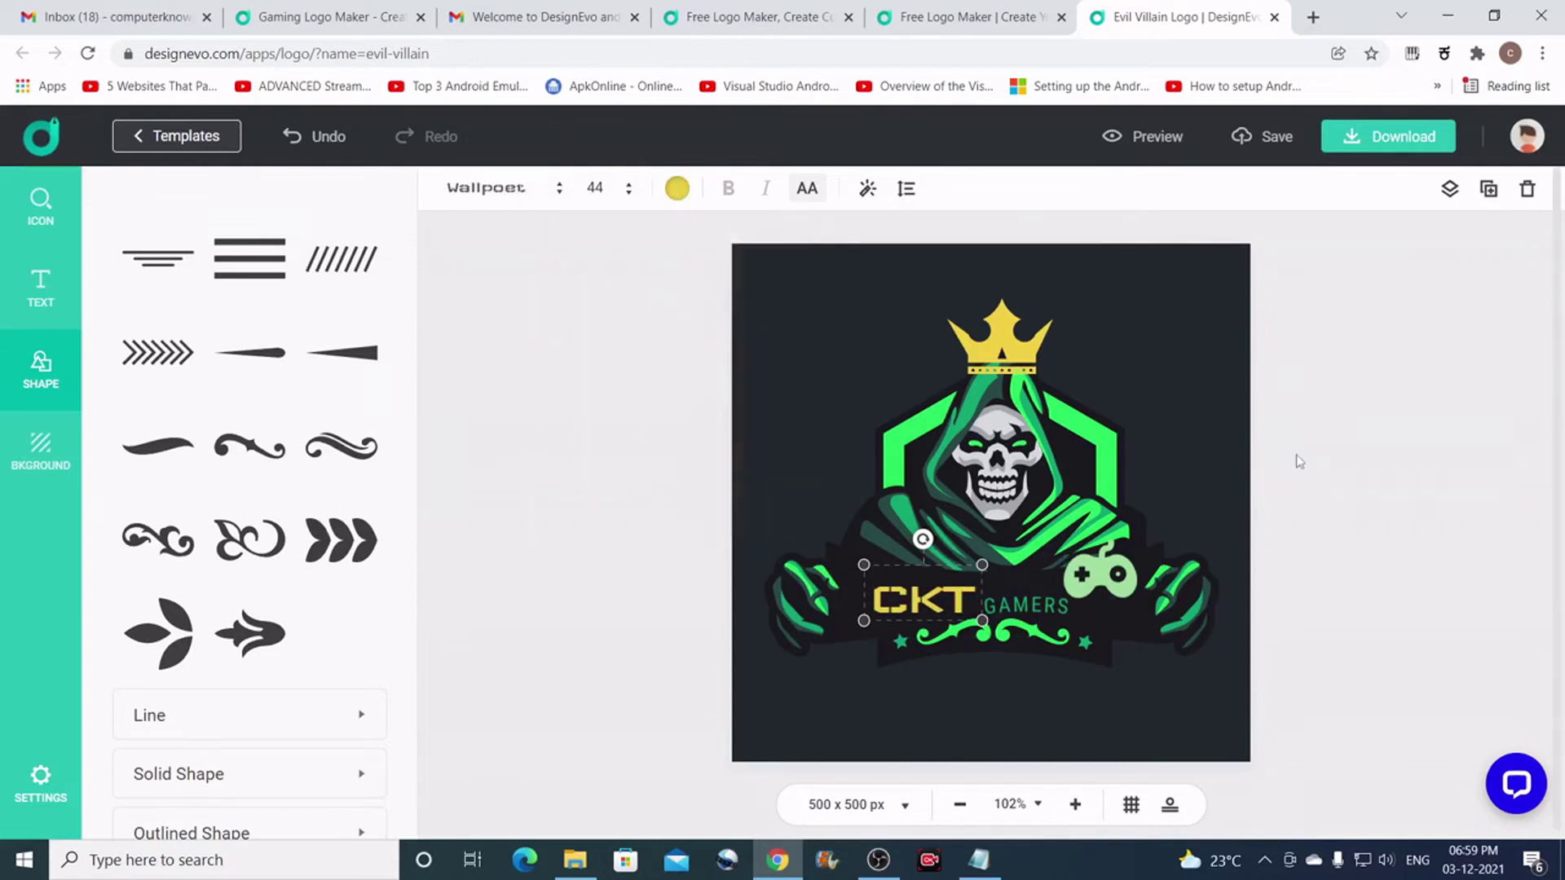
{"action": "left_click", "coordinate": [1432, 488]}
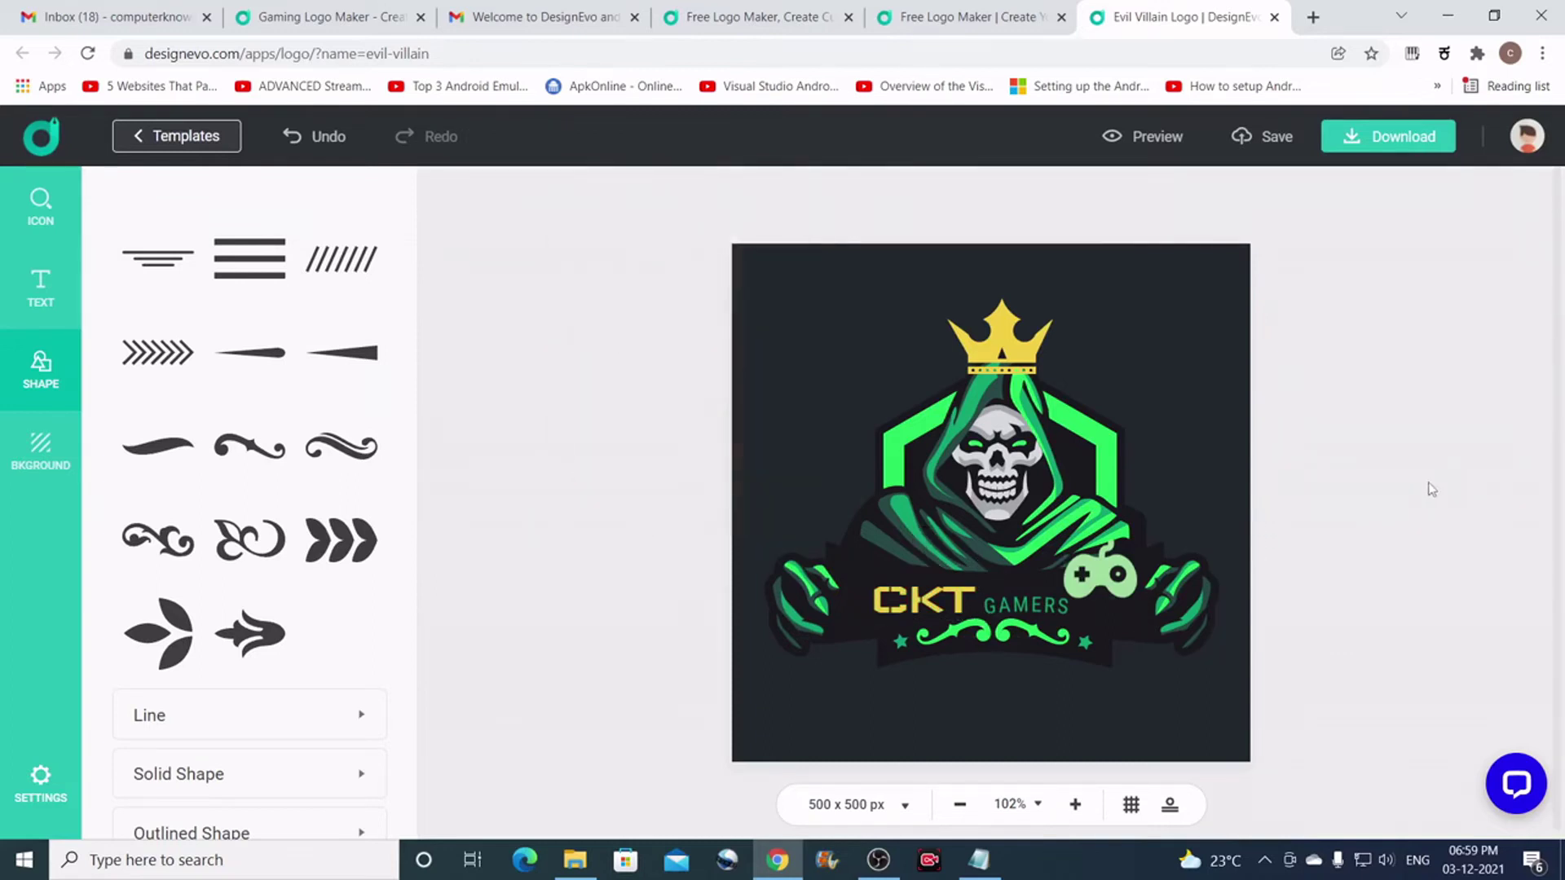
Add the tapered line with small diamonds in its middle from the Line shape category.
{"action": "left_click", "coordinate": [167, 723]}
{"action": "scroll", "coordinate": [245, 647], "scroll_direction": "down", "scroll_amount": 5}
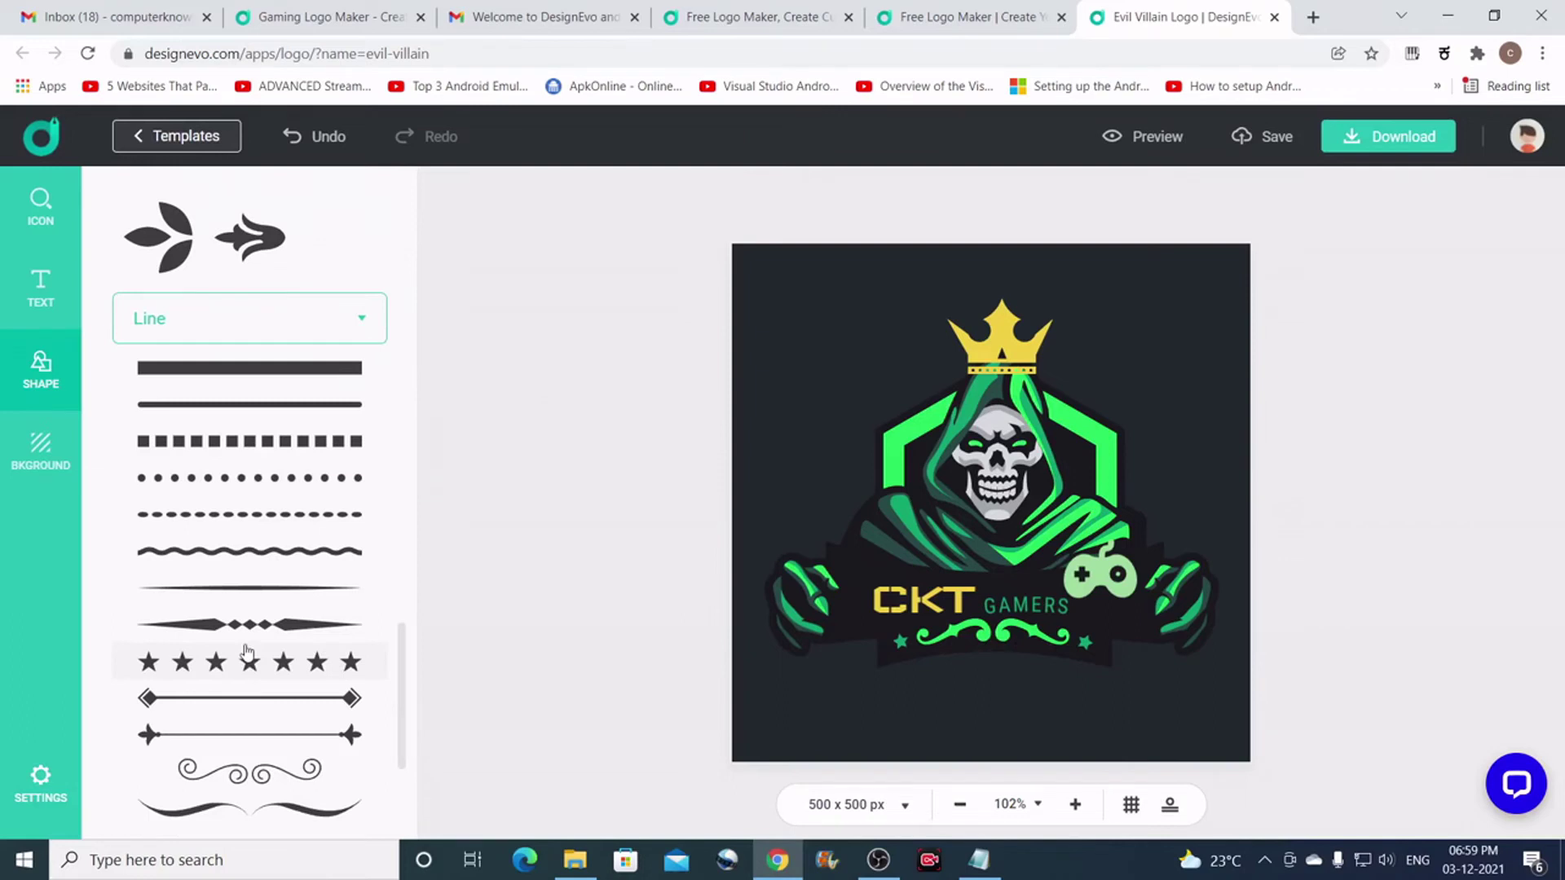
{"action": "scroll", "coordinate": [247, 650], "scroll_direction": "down", "scroll_amount": 3}
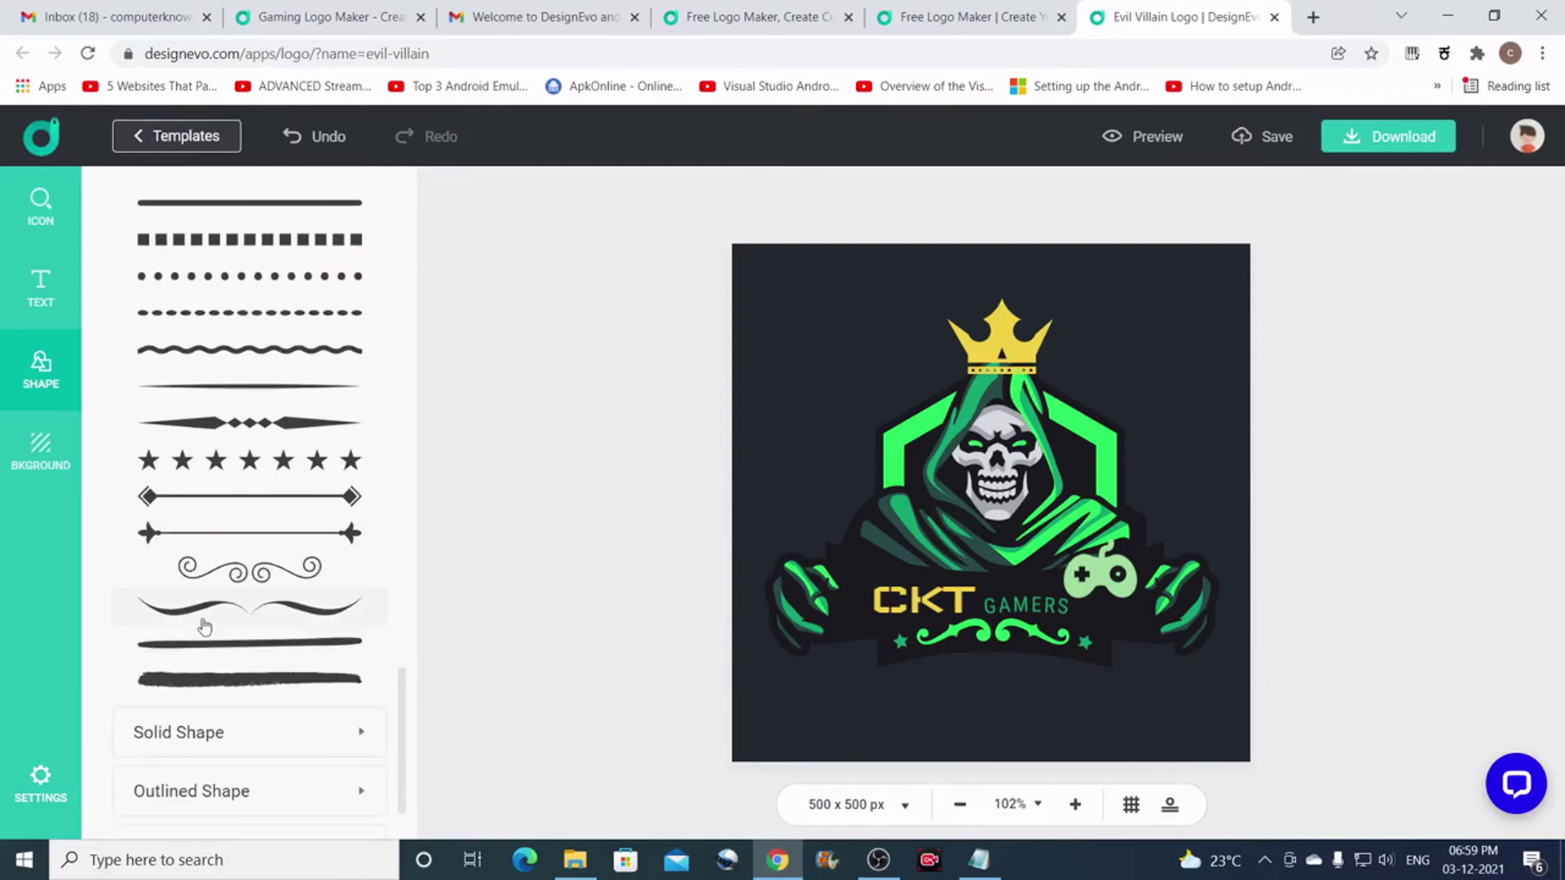
{"action": "left_click", "coordinate": [260, 453]}
{"action": "left_click_drag", "start_coordinate": [1036, 515], "coordinate": [1047, 668]}
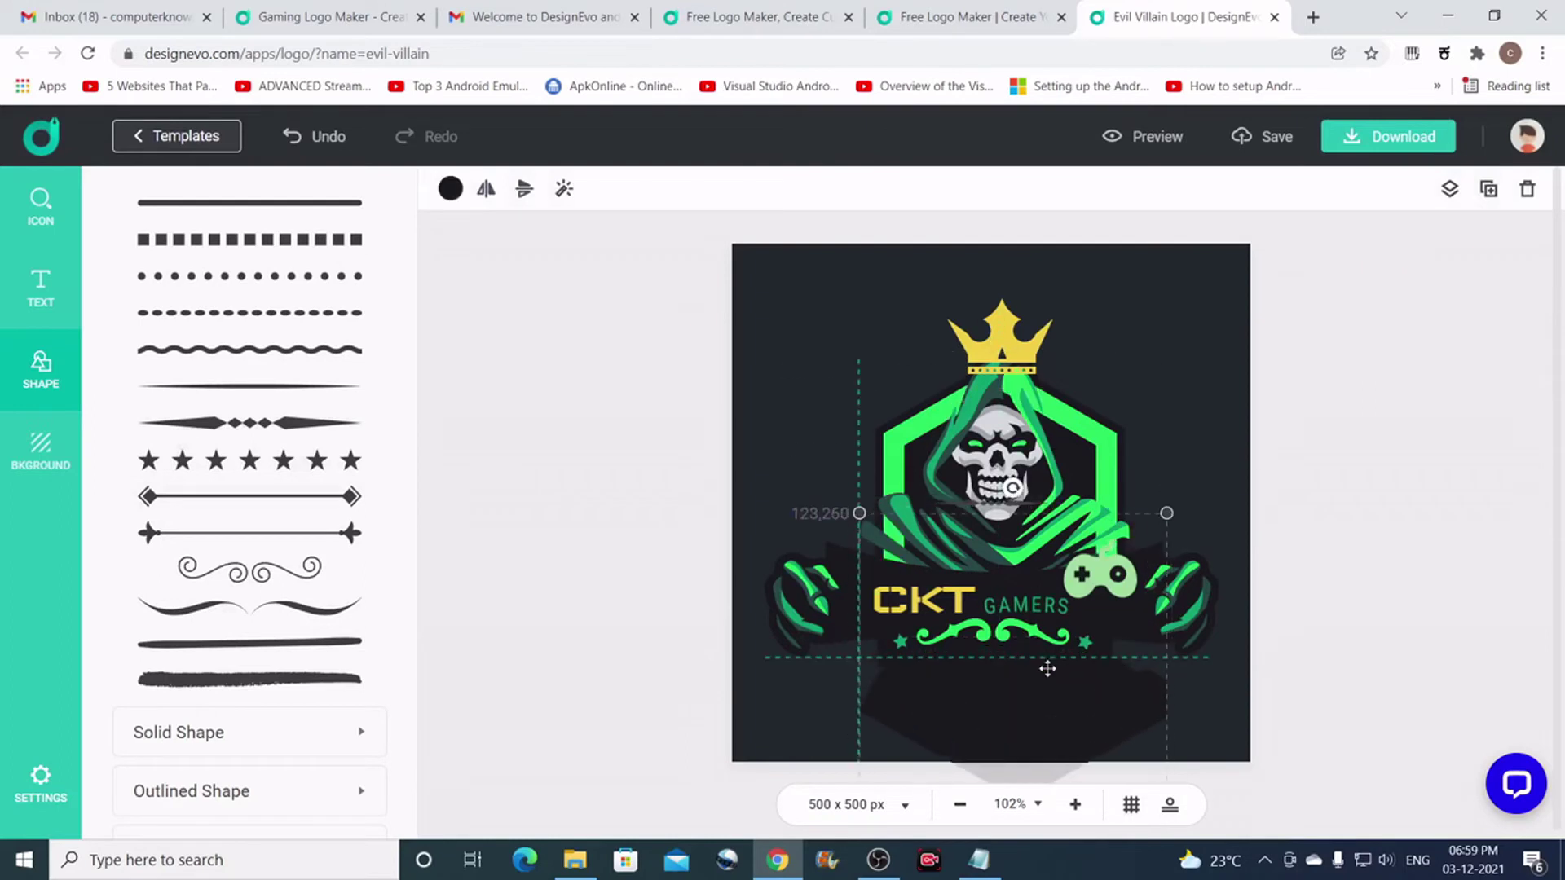
{"action": "key", "text": "ctrl+z"}
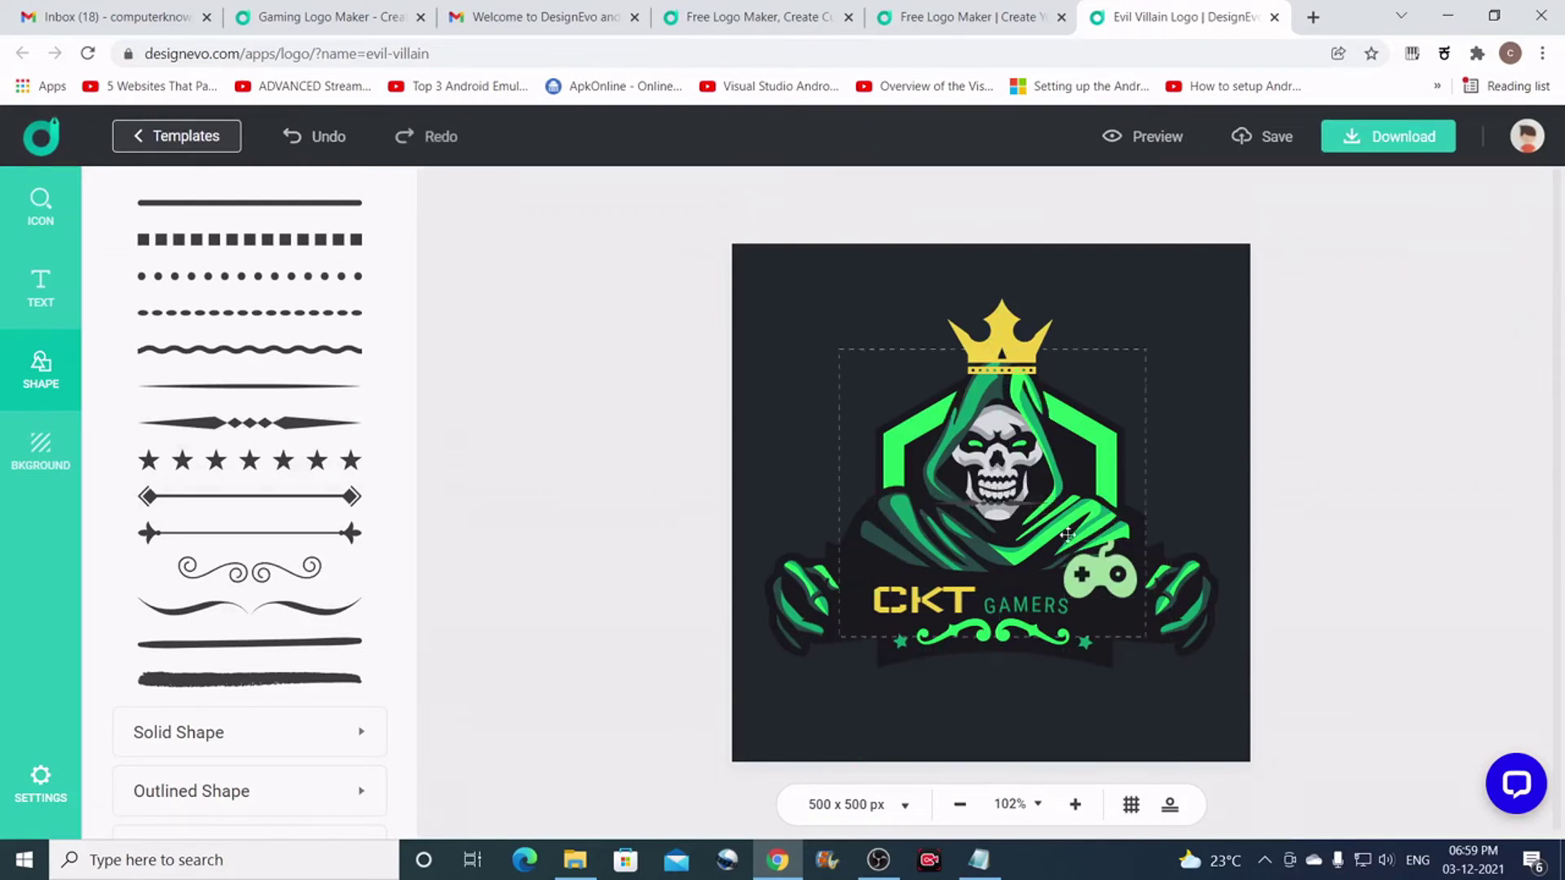
{"action": "left_click", "coordinate": [1030, 506]}
{"action": "left_click", "coordinate": [1021, 503]}
{"action": "left_click", "coordinate": [1020, 503]}
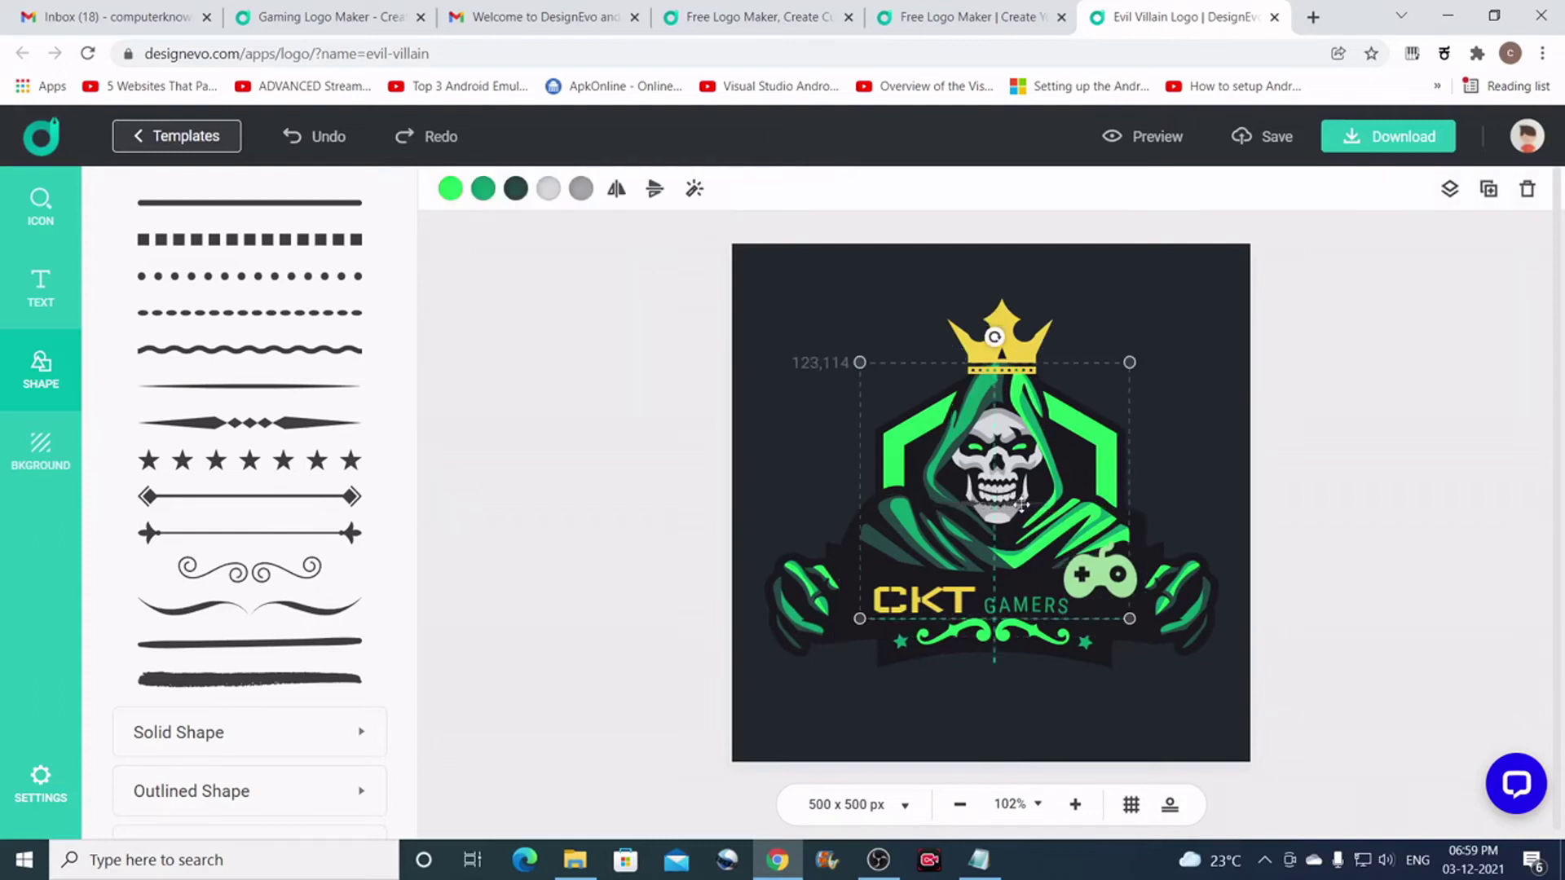
{"action": "key", "text": "ctrl+z"}
Place the diamond line at the banner's lower edge beneath the flourishes and color it white.
{"action": "left_click_drag", "start_coordinate": [1016, 505], "coordinate": [1015, 661]}
{"action": "left_click", "coordinate": [450, 189]}
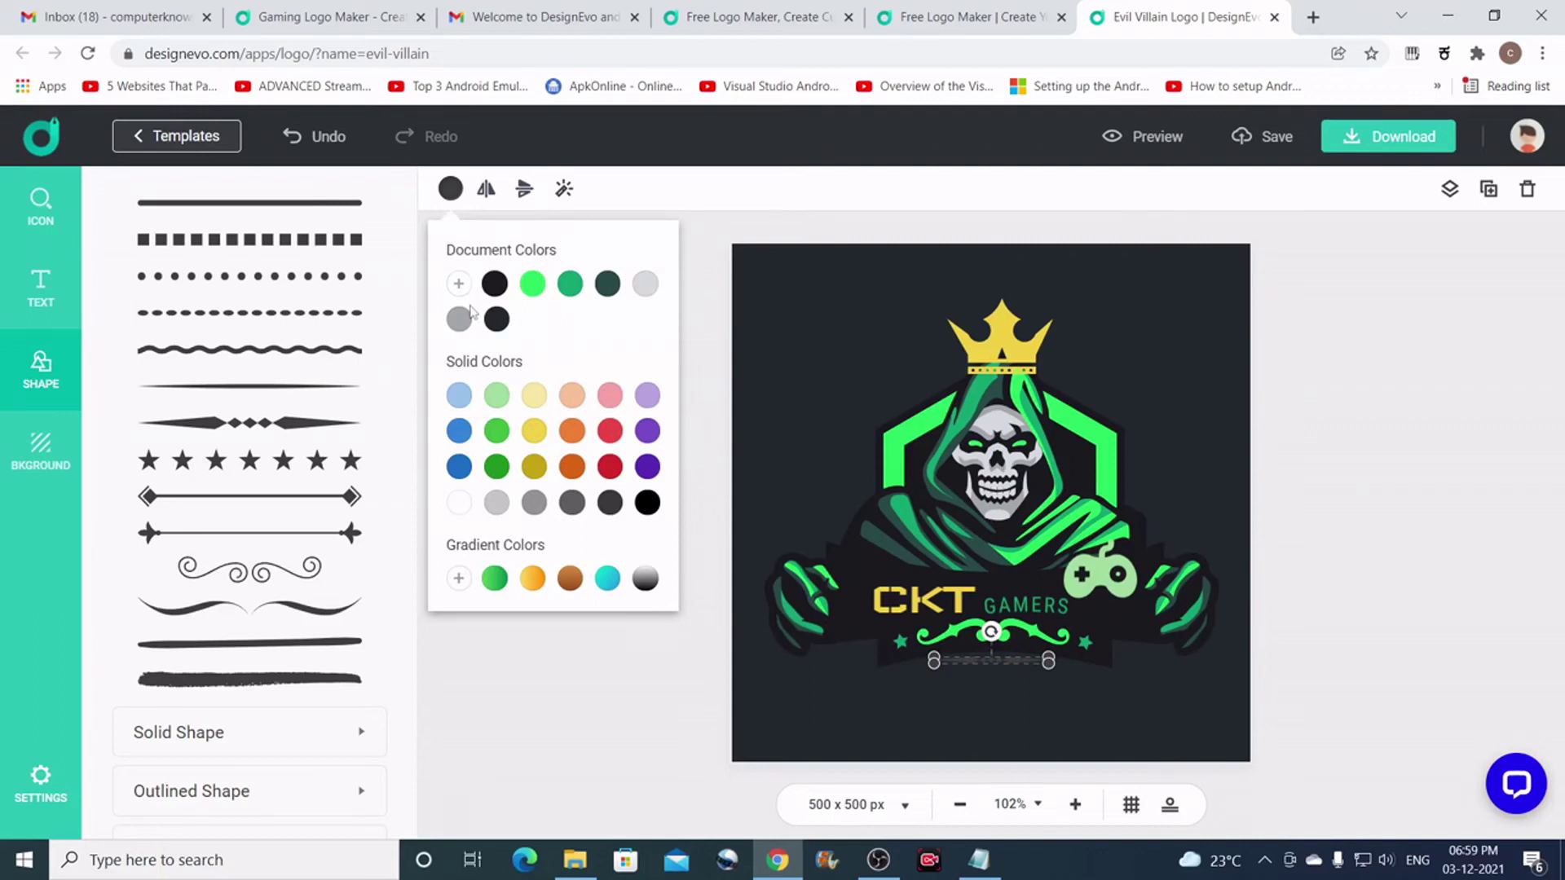
{"action": "left_click", "coordinate": [458, 503]}
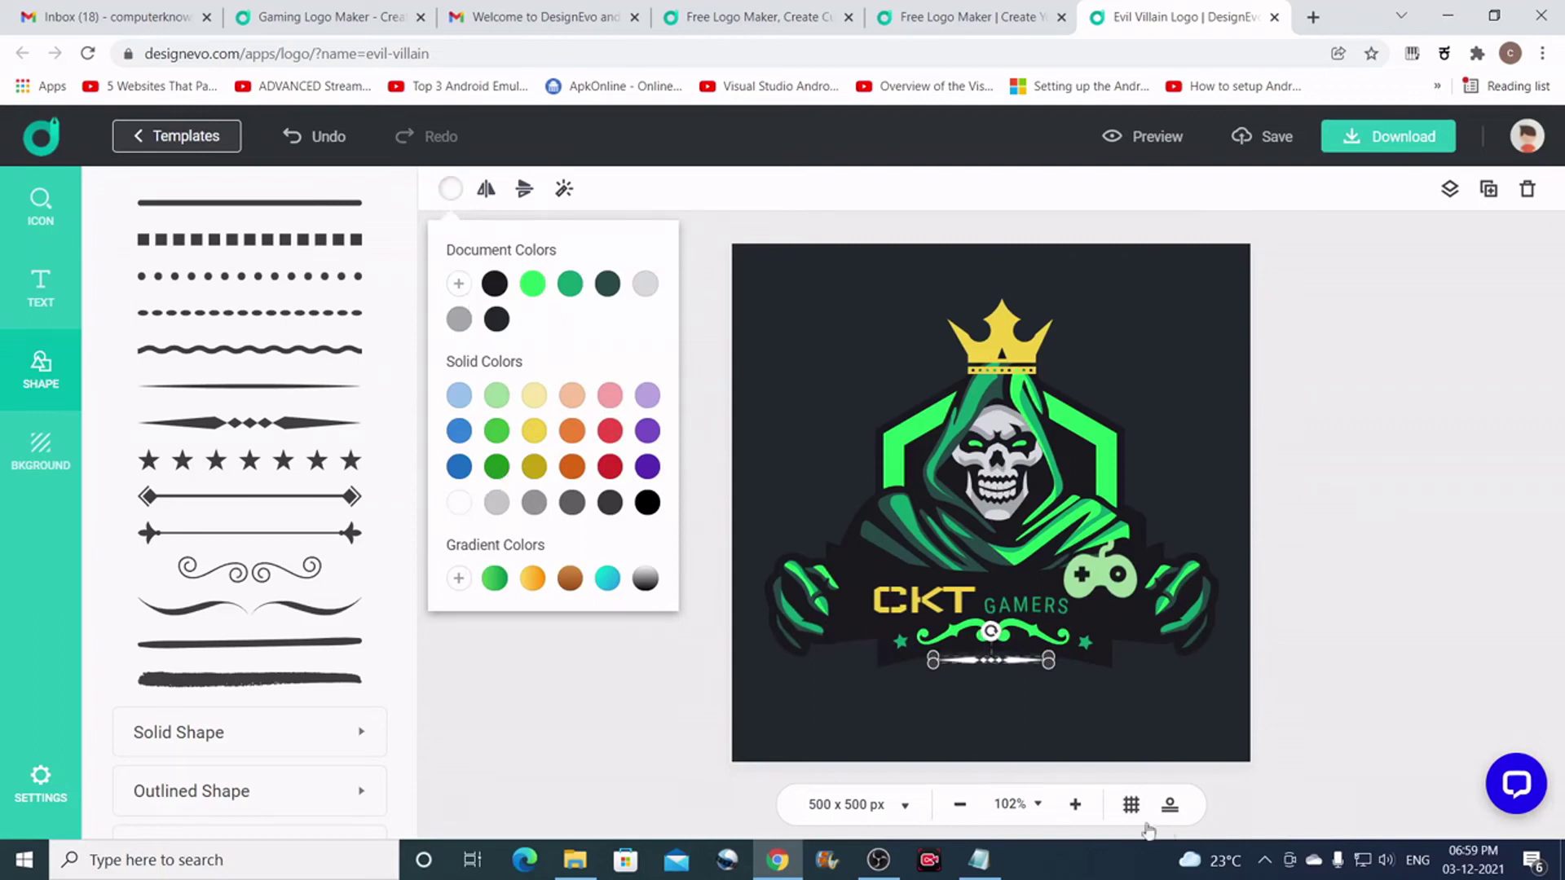
{"action": "left_click", "coordinate": [1126, 719]}
{"action": "left_click", "coordinate": [1119, 700]}
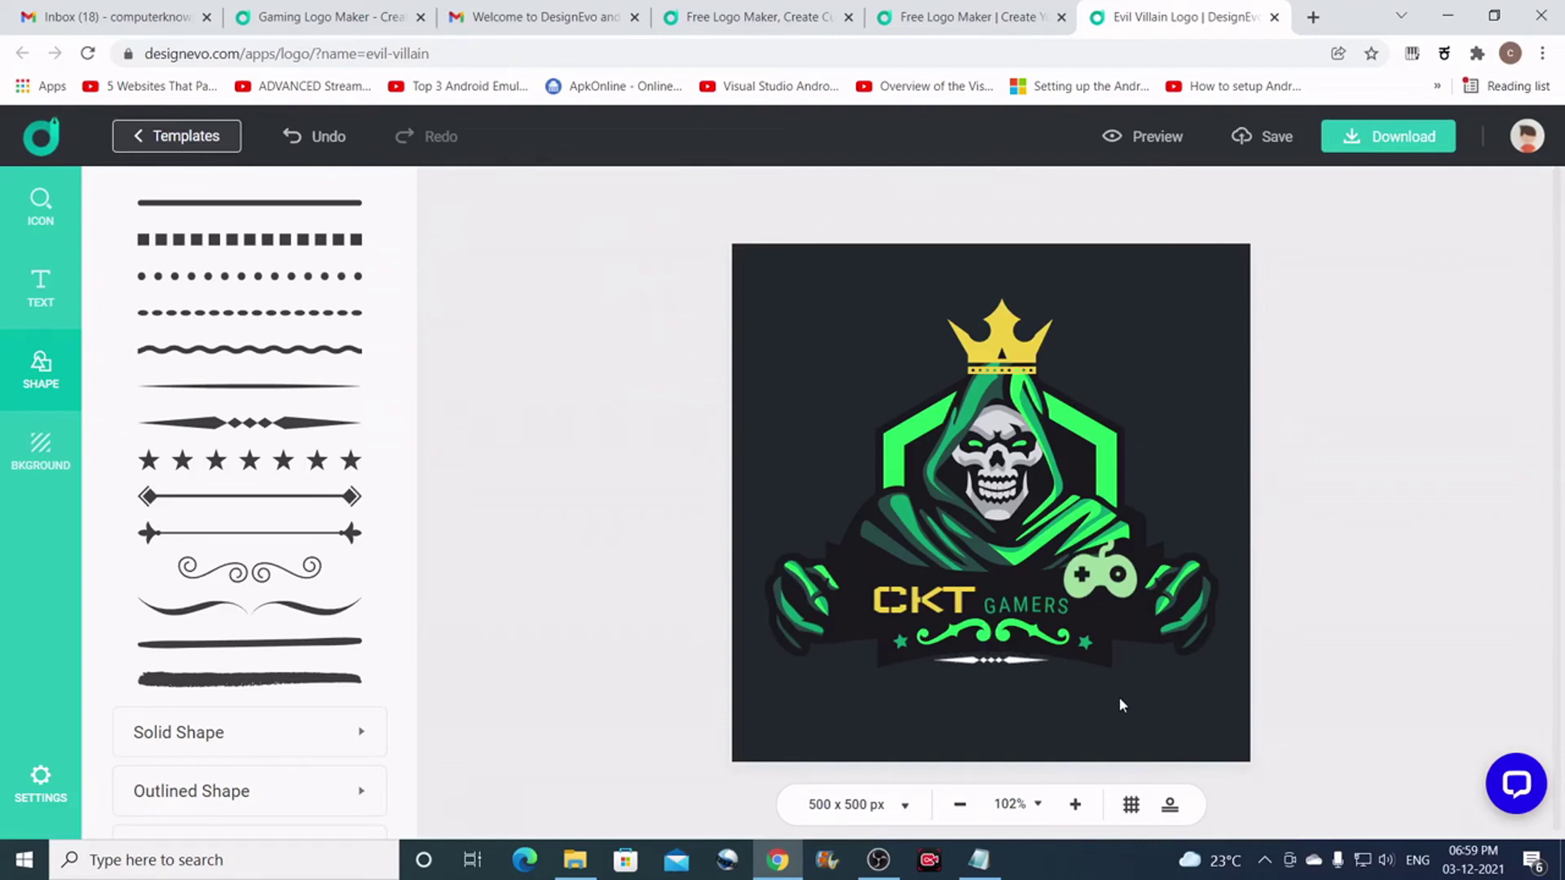
Look through the Solid Shape, Outlined Shape, Banner and Symbol categories of the shape library.
{"action": "scroll", "coordinate": [222, 726], "scroll_direction": "down", "scroll_amount": 2}
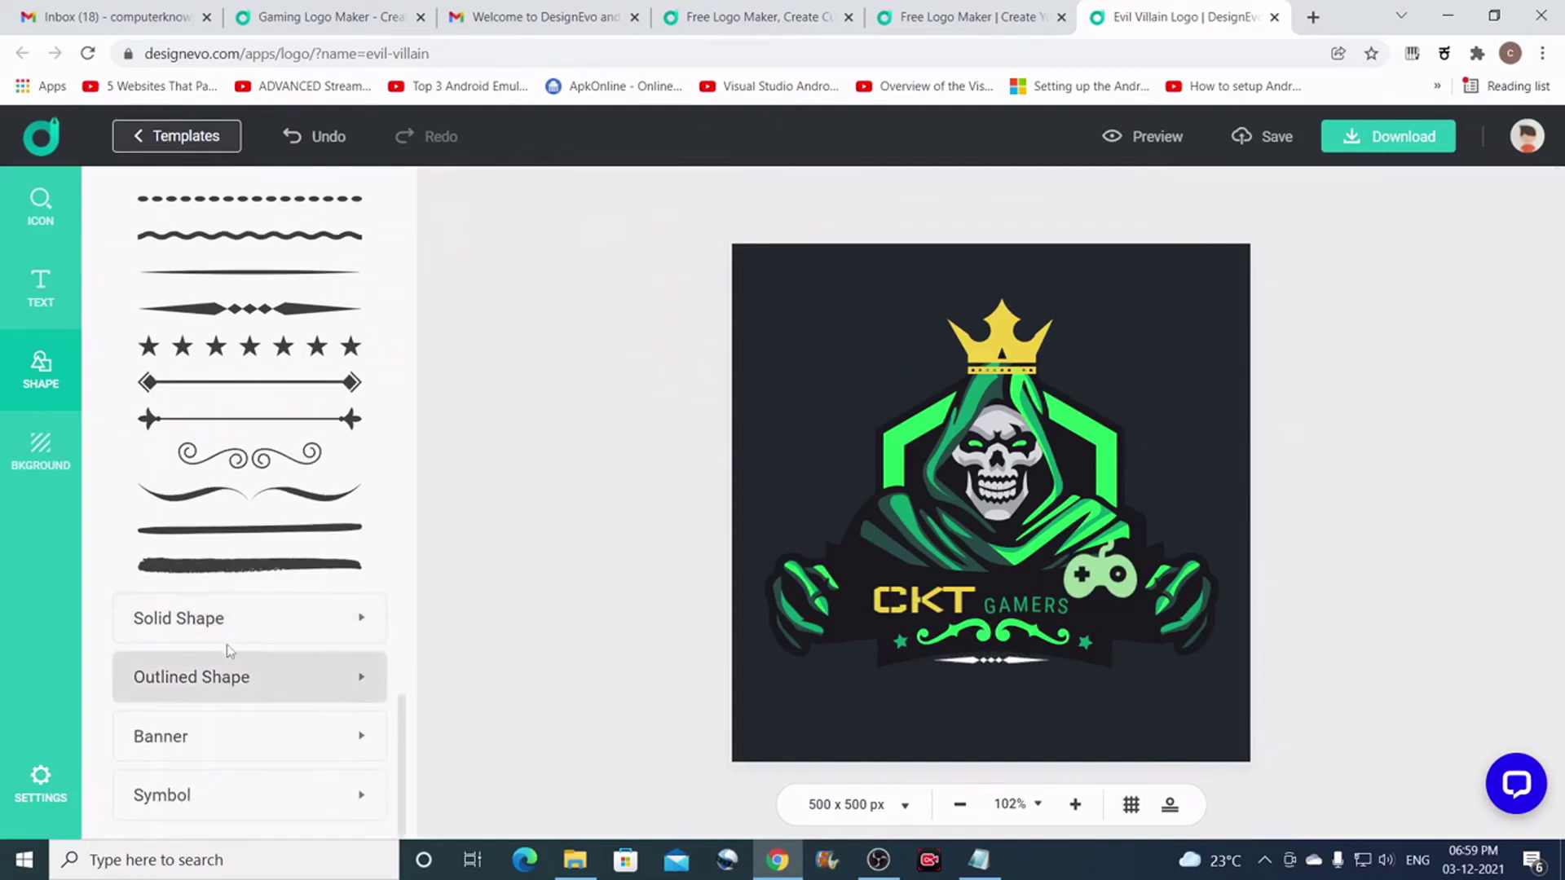
{"action": "left_click", "coordinate": [236, 622]}
{"action": "scroll", "coordinate": [209, 486], "scroll_direction": "down", "scroll_amount": 5}
{"action": "scroll", "coordinate": [209, 487], "scroll_direction": "up", "scroll_amount": 4}
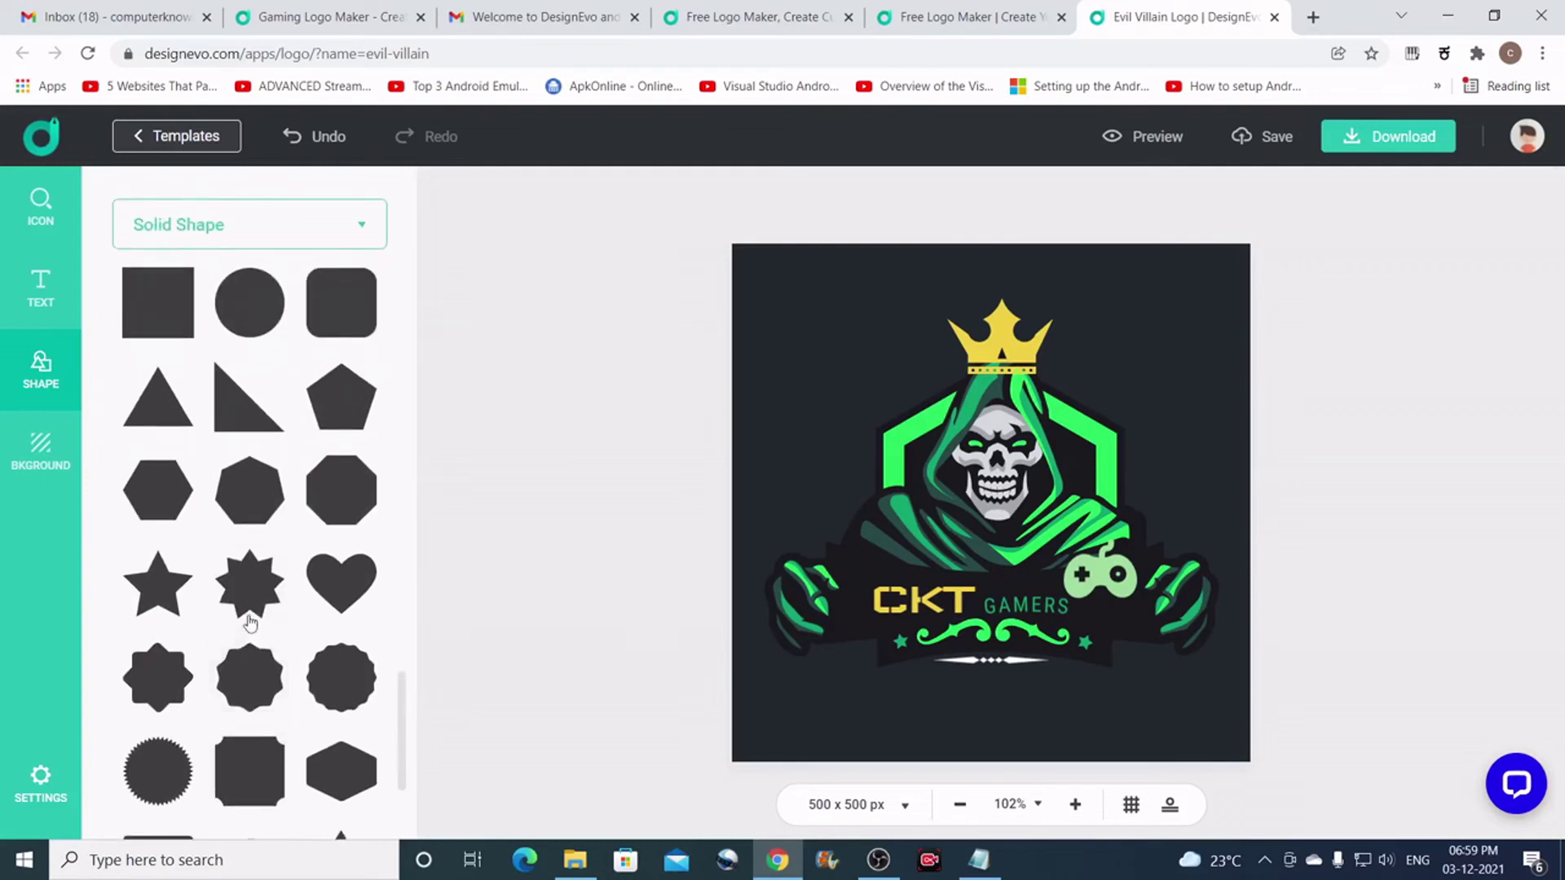
{"action": "scroll", "coordinate": [235, 462], "scroll_direction": "down", "scroll_amount": 5}
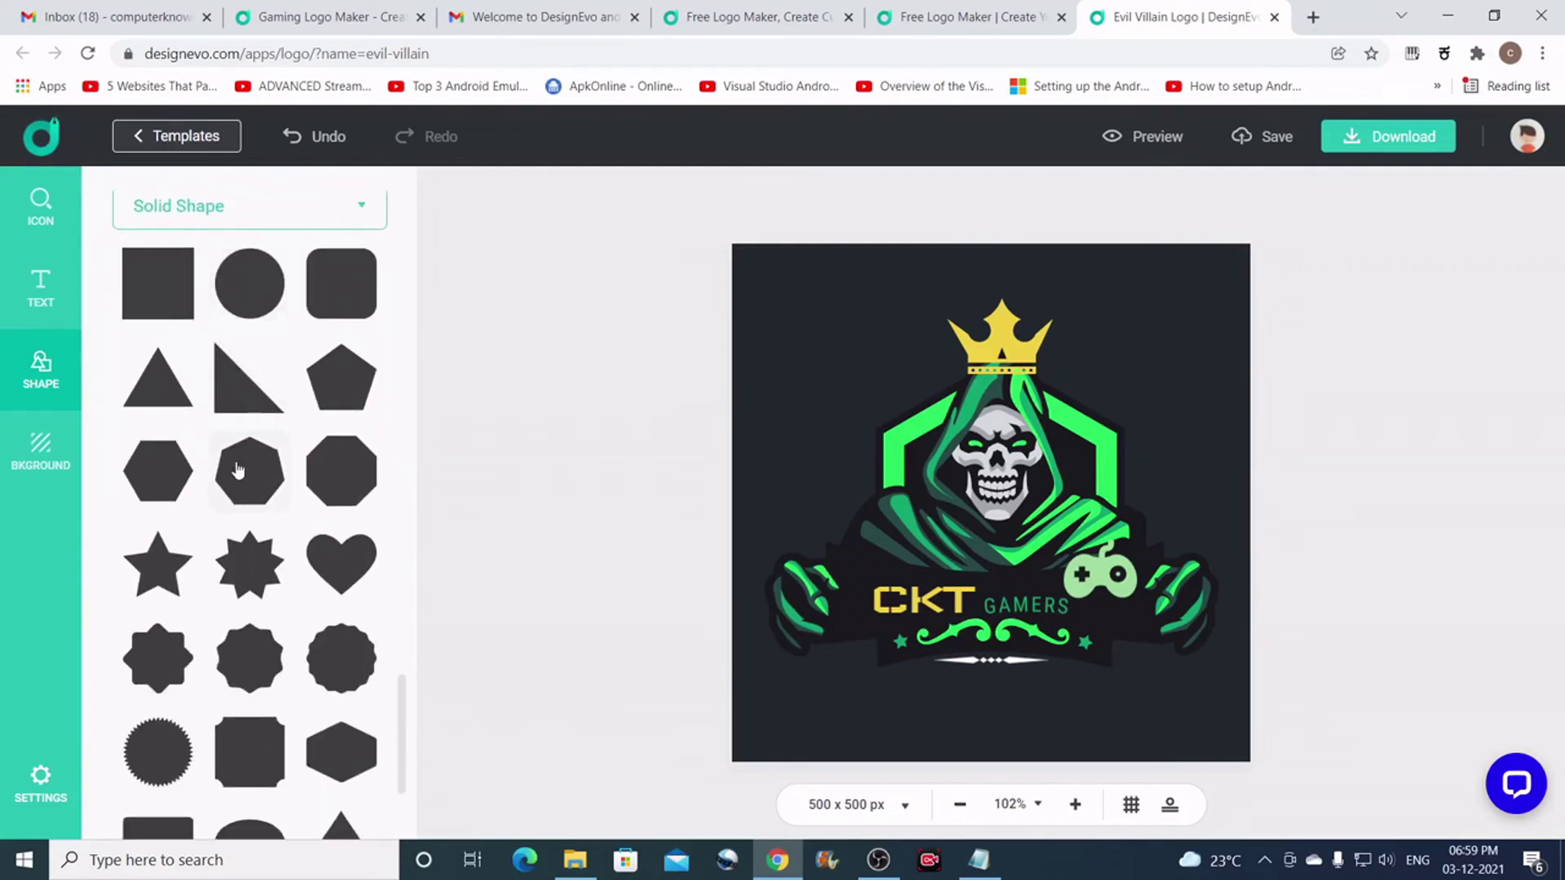
{"action": "left_click", "coordinate": [215, 693]}
{"action": "scroll", "coordinate": [212, 701], "scroll_direction": "down", "scroll_amount": 4}
{"action": "left_click", "coordinate": [203, 737]}
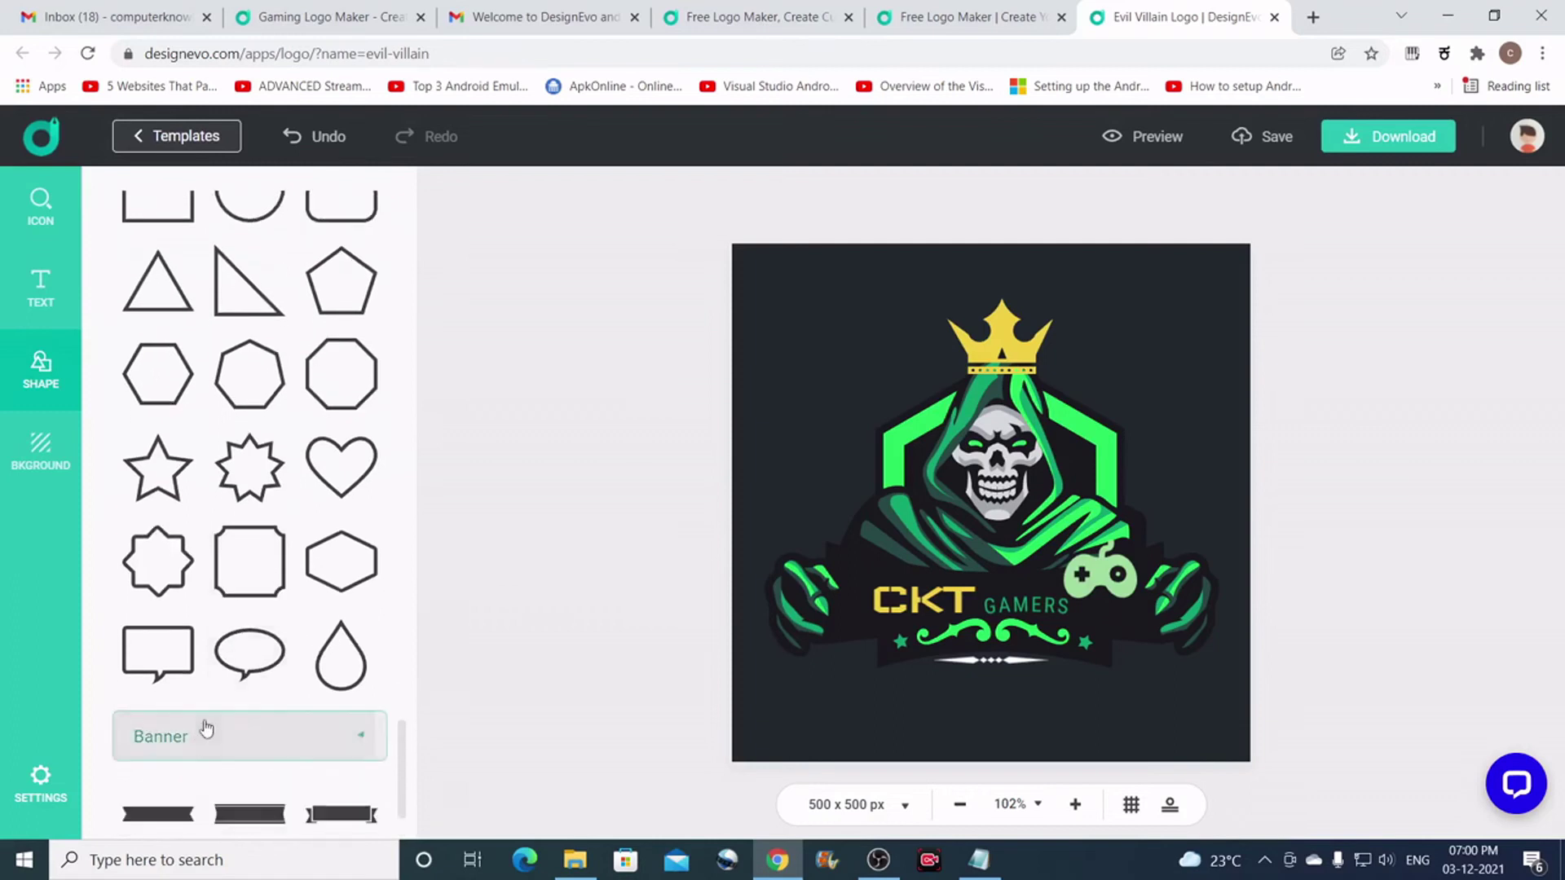
{"action": "scroll", "coordinate": [252, 692], "scroll_direction": "down", "scroll_amount": 5}
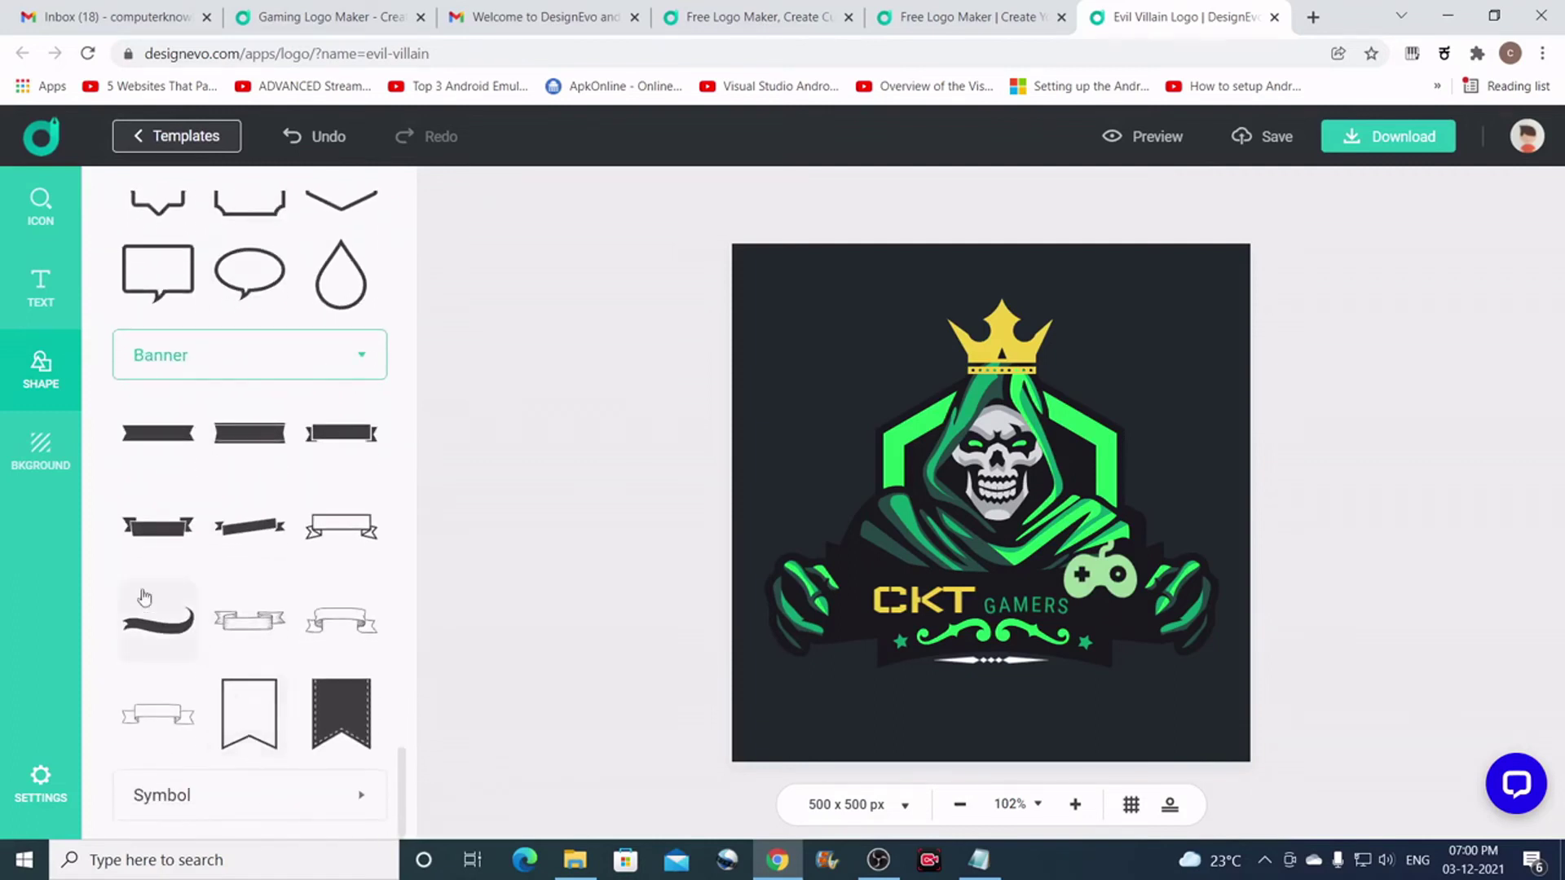
{"action": "left_click", "coordinate": [181, 796]}
{"action": "scroll", "coordinate": [251, 683], "scroll_direction": "down", "scroll_amount": 4}
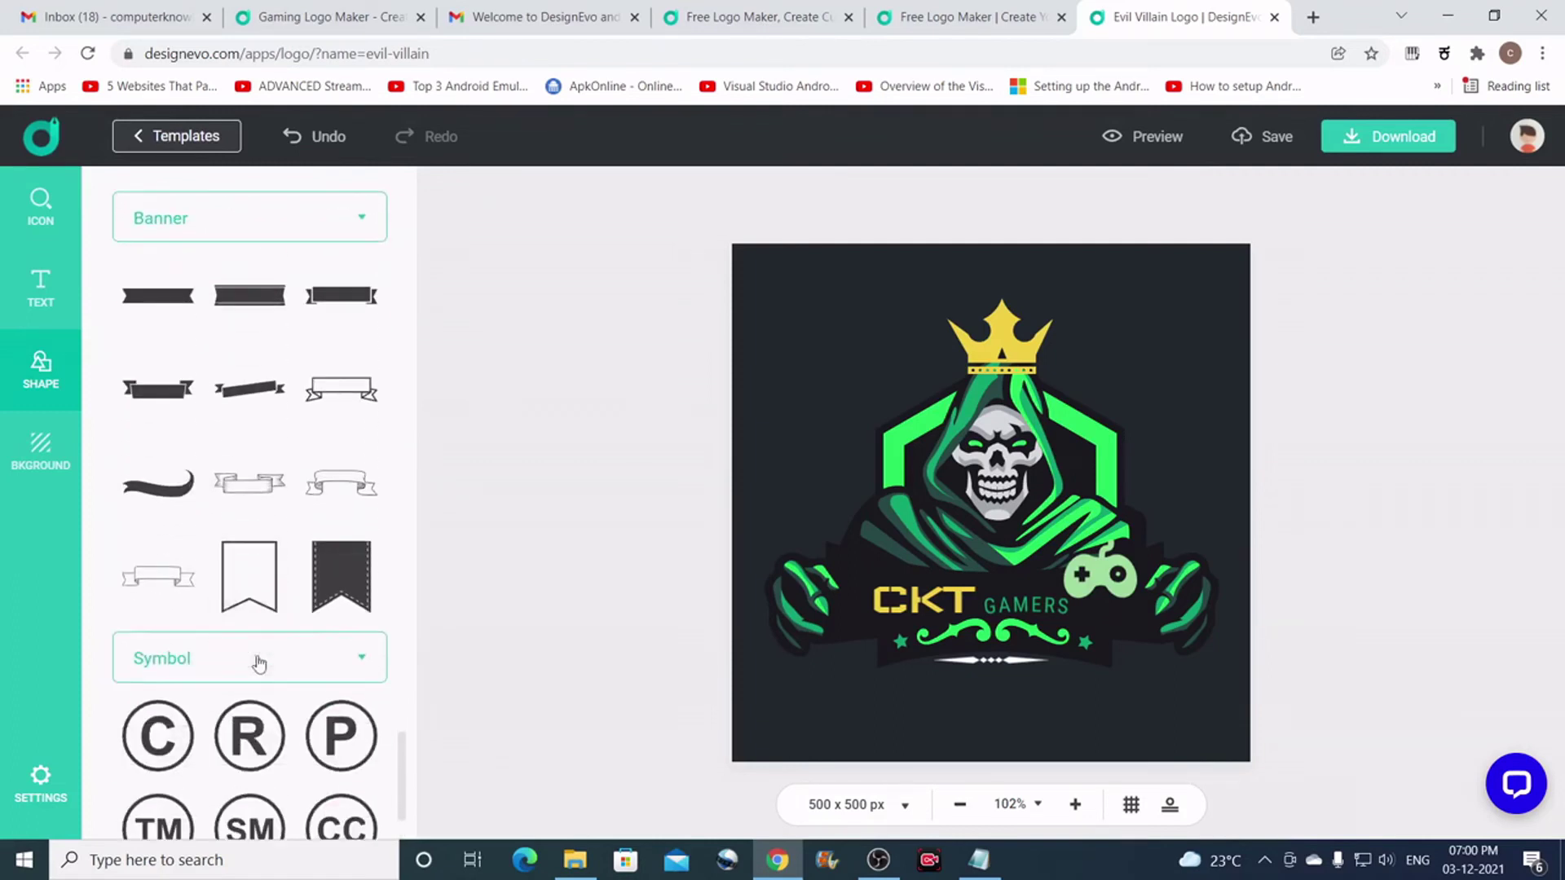
{"action": "scroll", "coordinate": [150, 542], "scroll_direction": "up", "scroll_amount": 4}
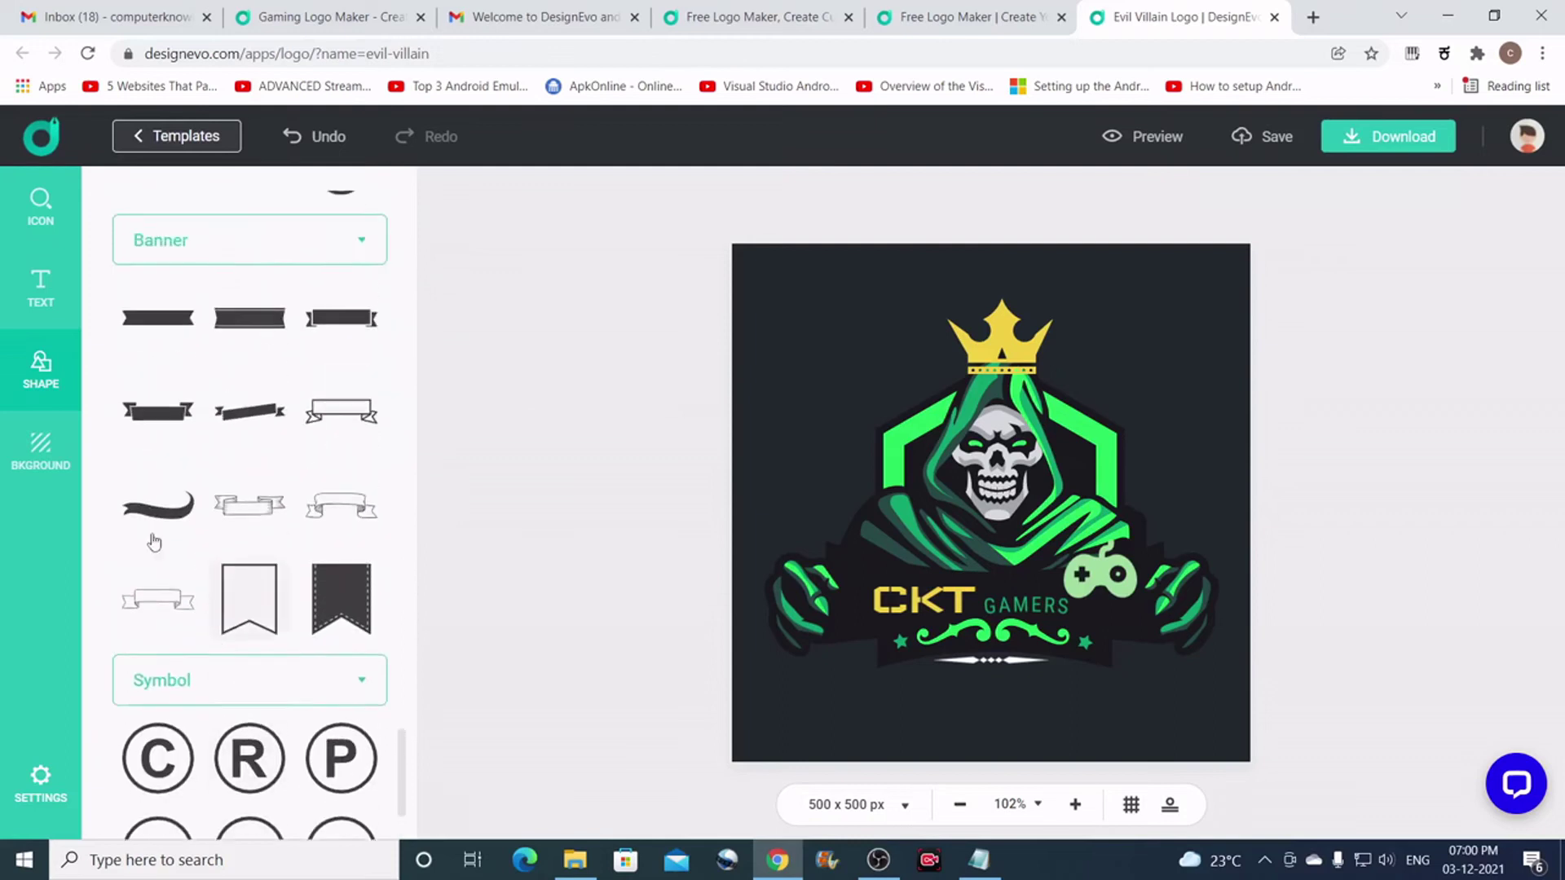
Set the logo background to the purple-to-blue gradient.
{"action": "left_click", "coordinate": [45, 458]}
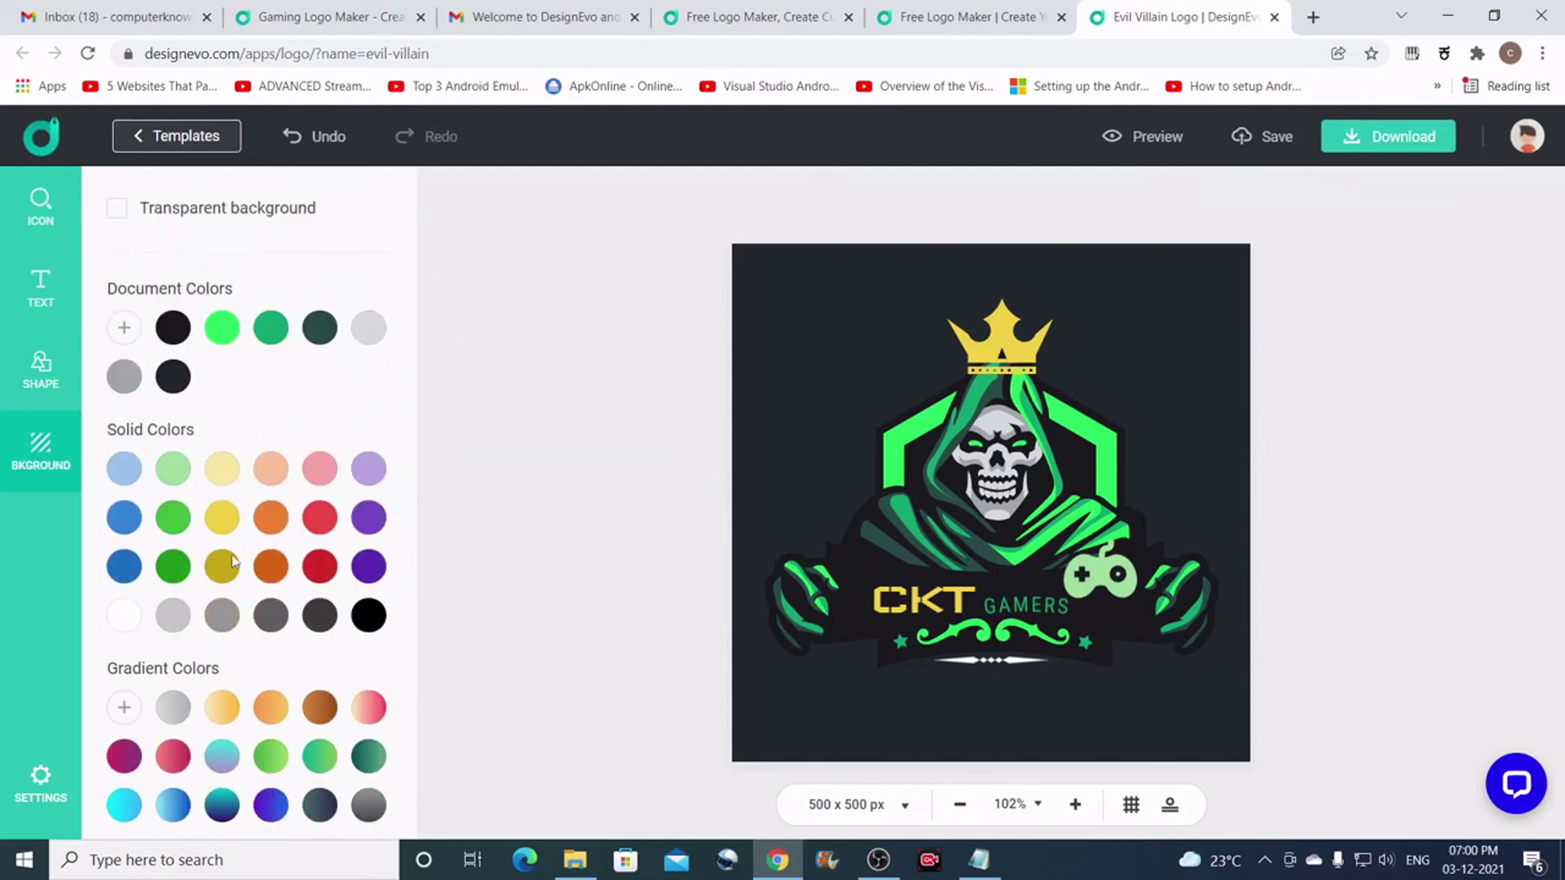
{"action": "left_click", "coordinate": [273, 809]}
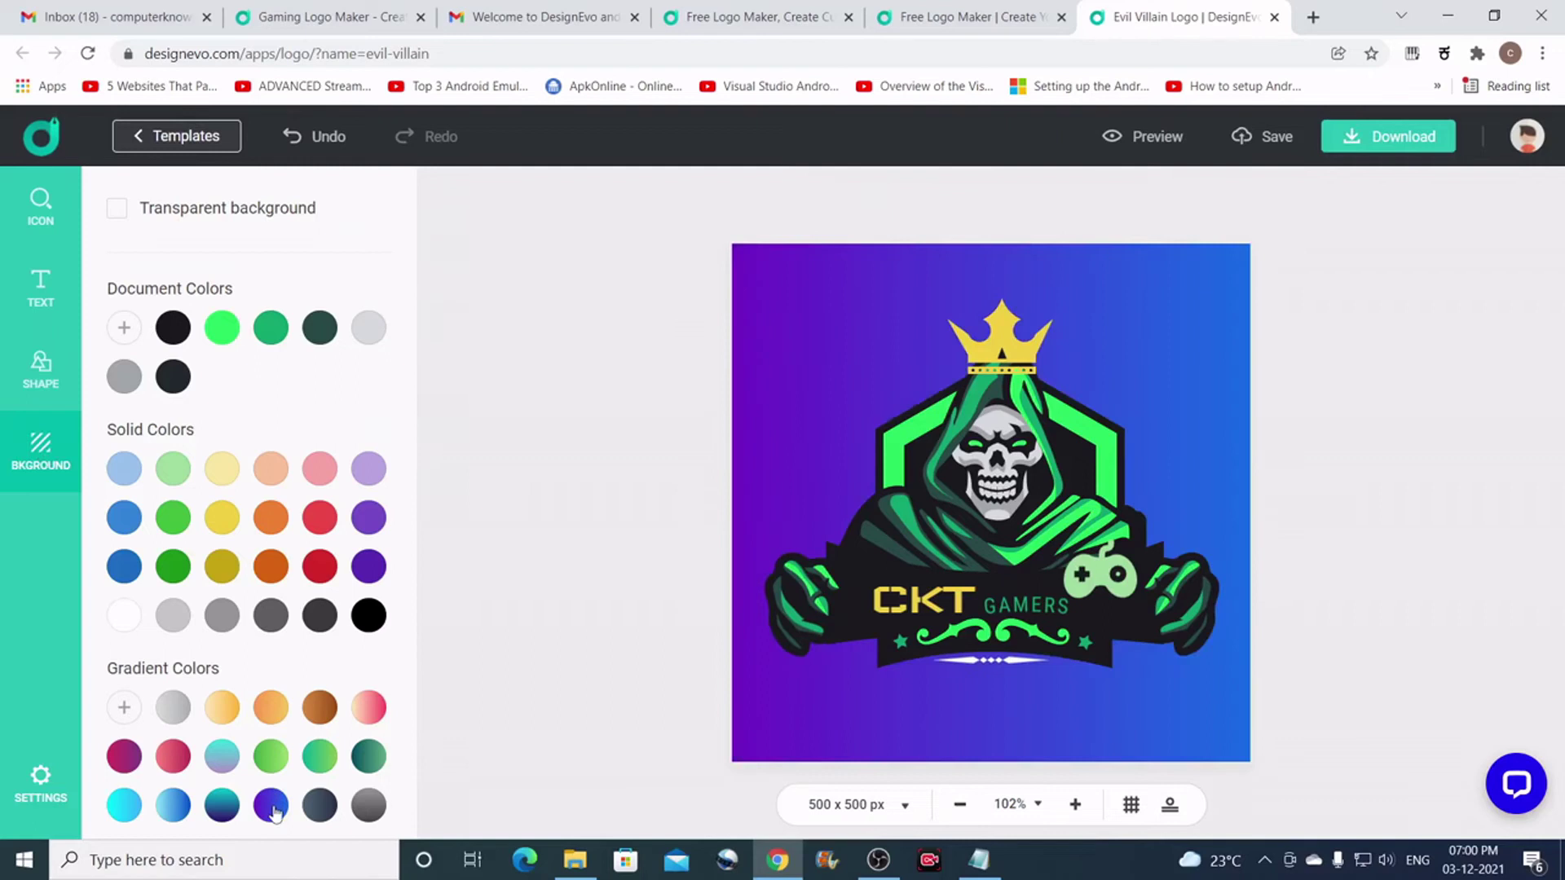
Try several solid and gradient logo backgrounds, including gray, yellow, black, green, teal-to-purple and magenta-to-purple.
{"action": "left_click", "coordinate": [323, 807]}
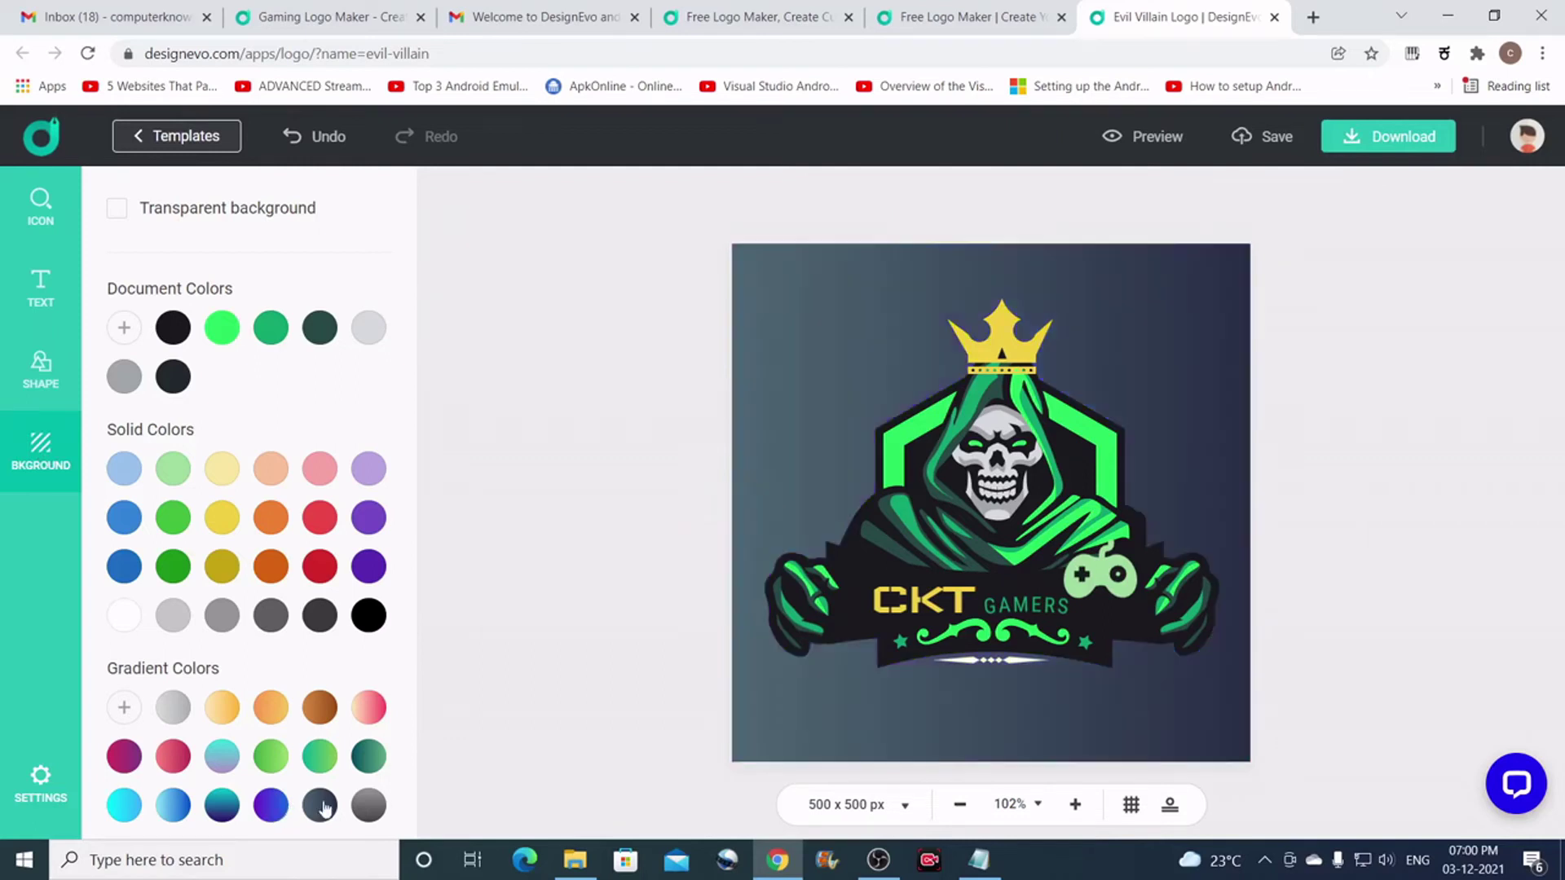
{"action": "left_click", "coordinate": [368, 805]}
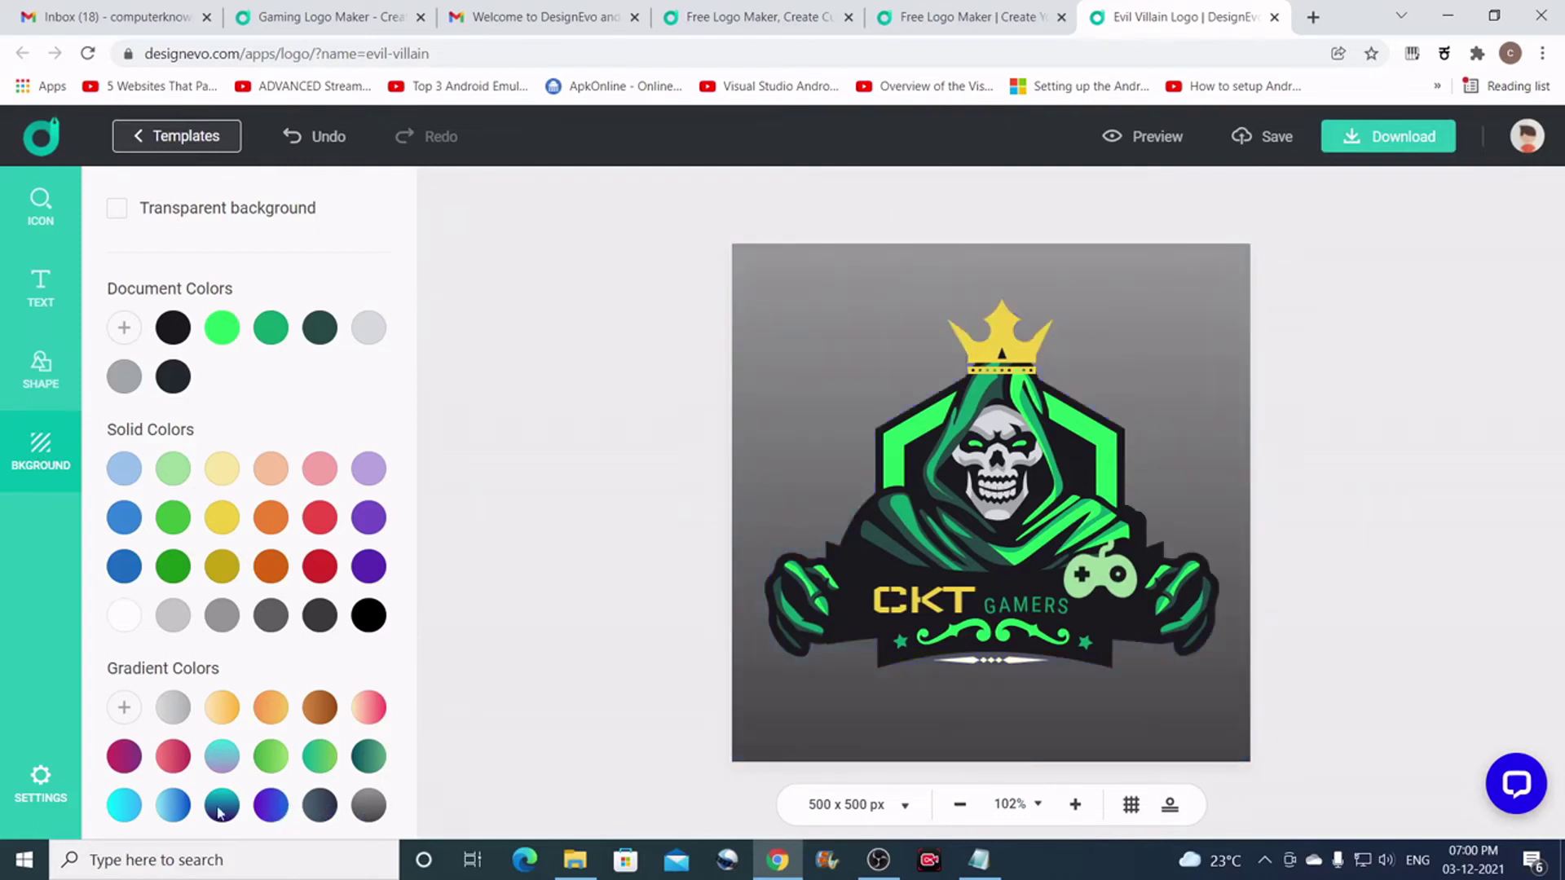
{"action": "left_click", "coordinate": [173, 807]}
{"action": "left_click", "coordinate": [222, 519]}
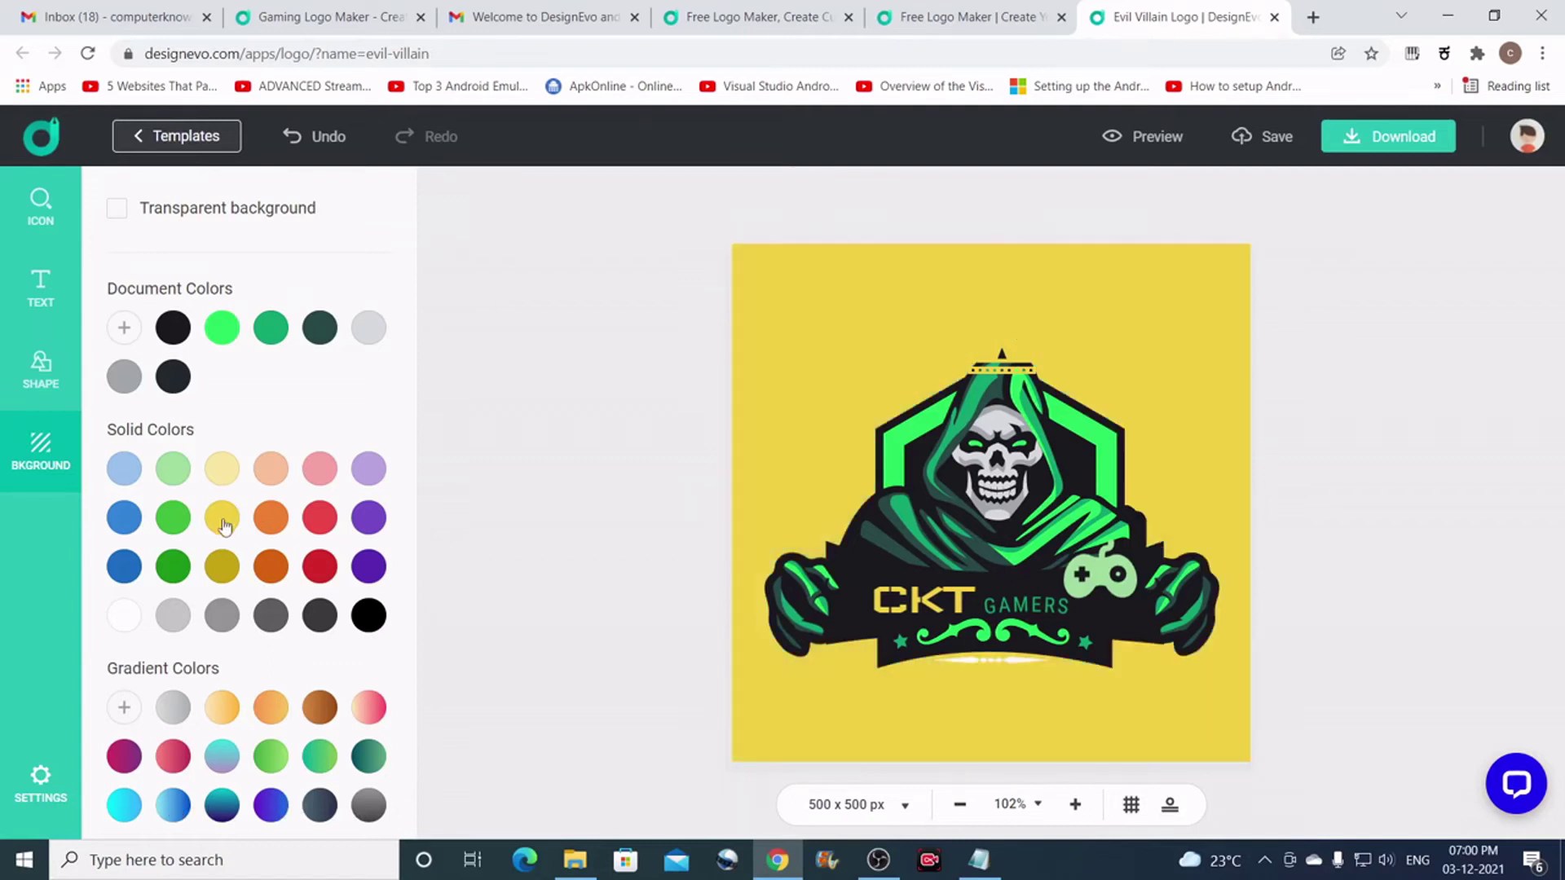
{"action": "left_click", "coordinate": [370, 615]}
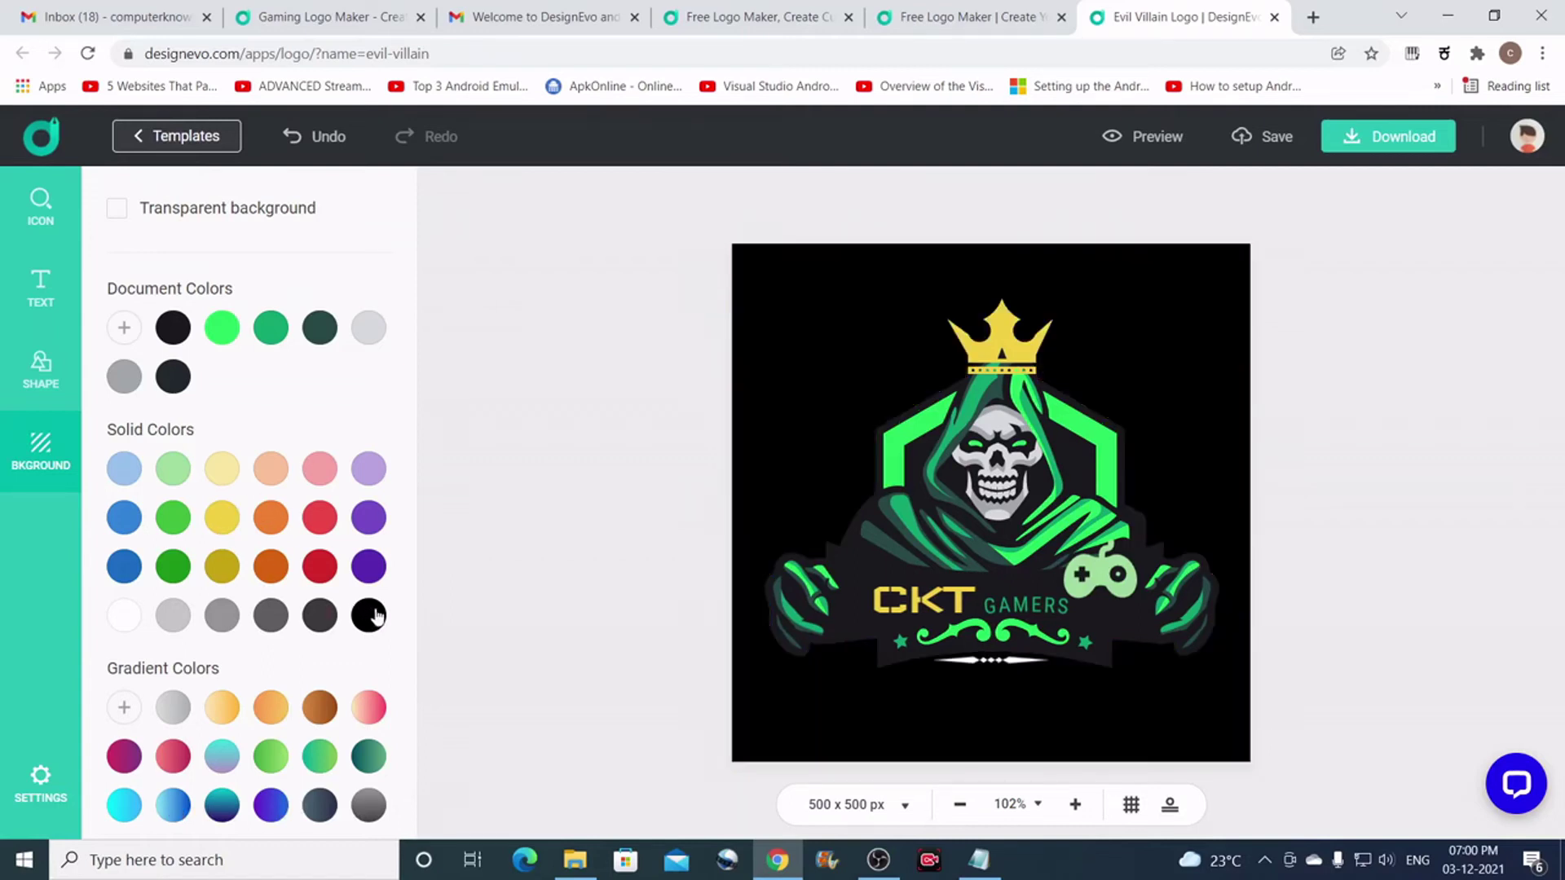
{"action": "left_click", "coordinate": [328, 617]}
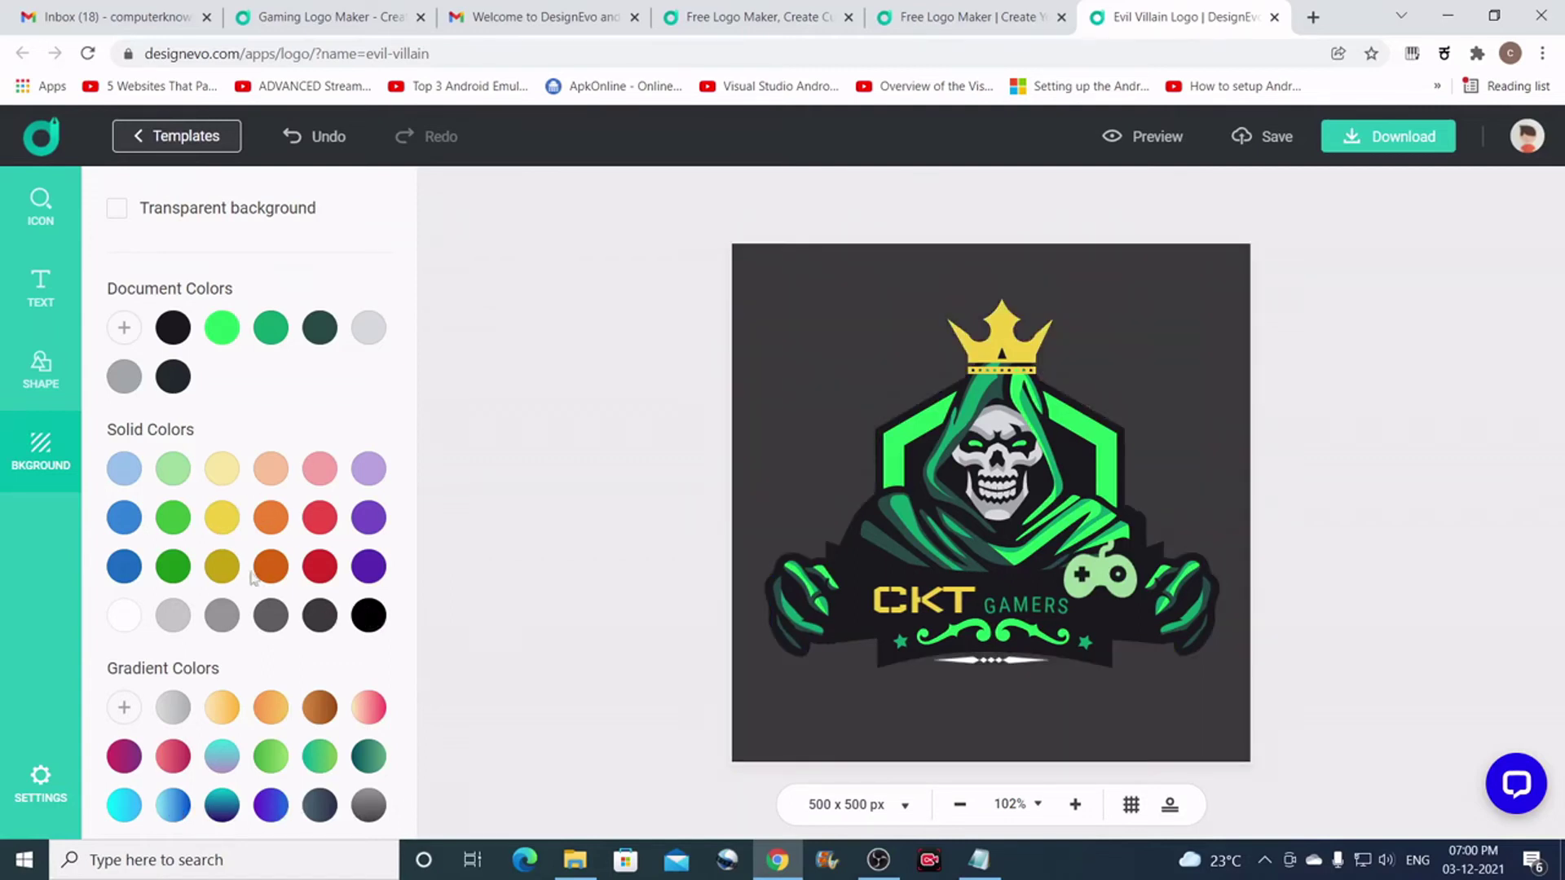
{"action": "left_click", "coordinate": [174, 330]}
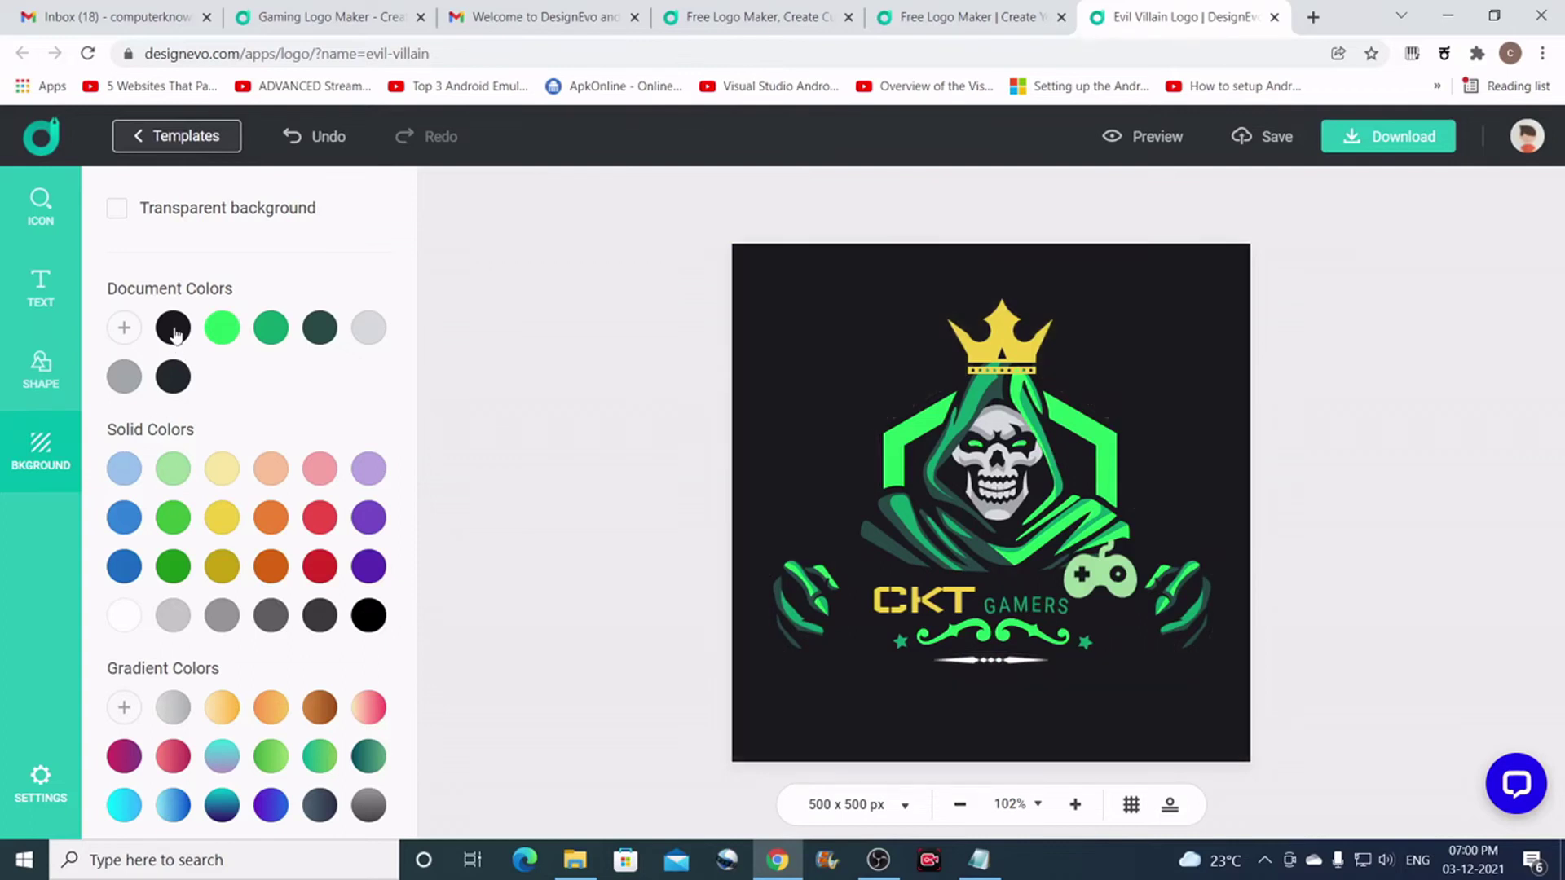
{"action": "left_click", "coordinate": [322, 765]}
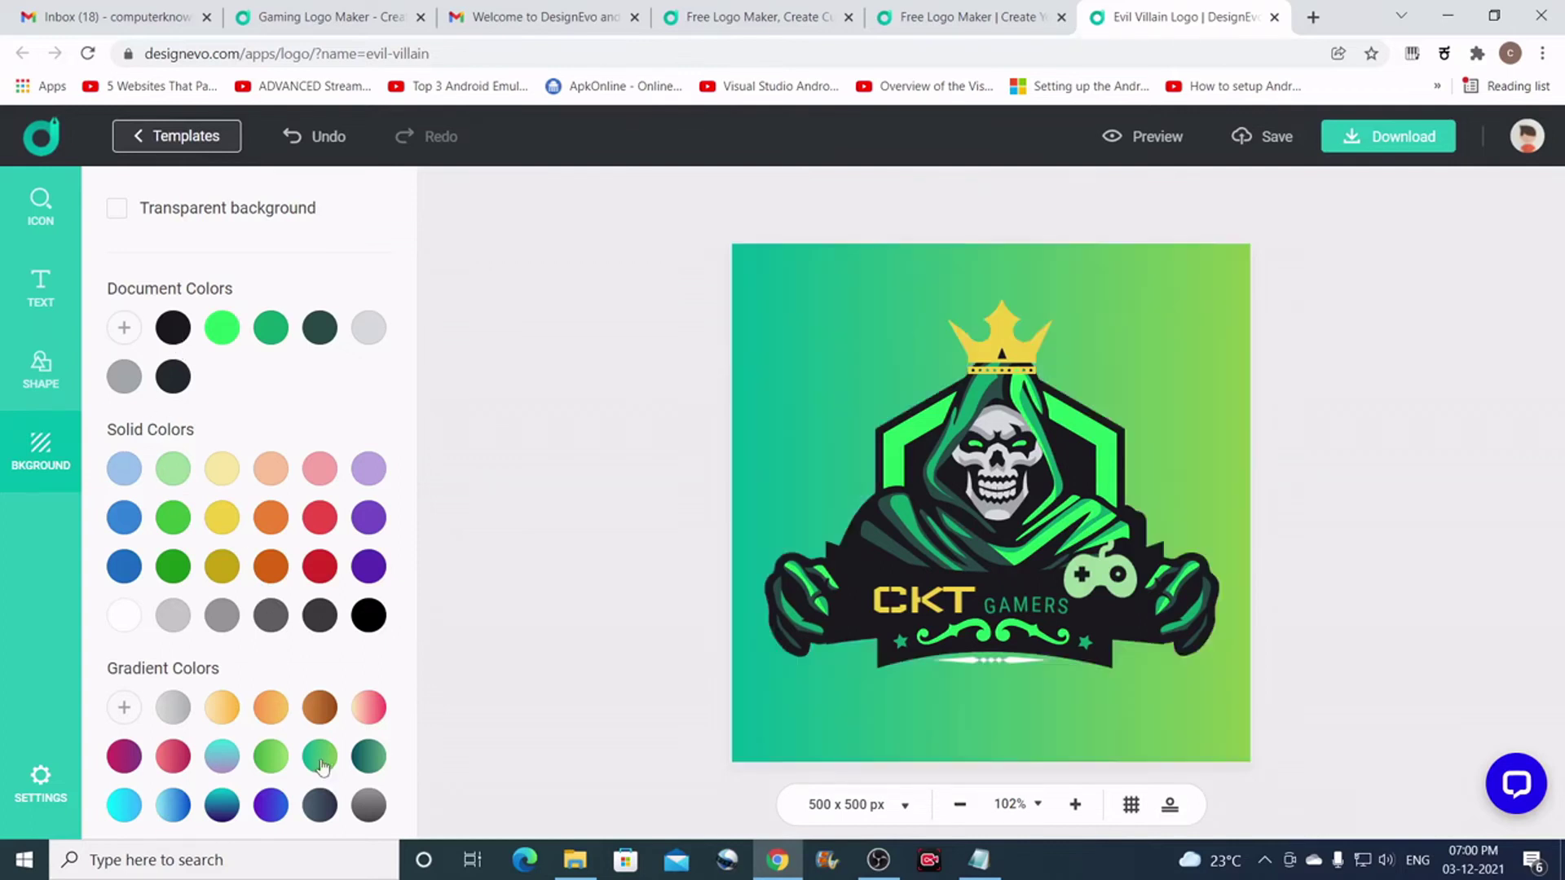
{"action": "left_click", "coordinate": [368, 757]}
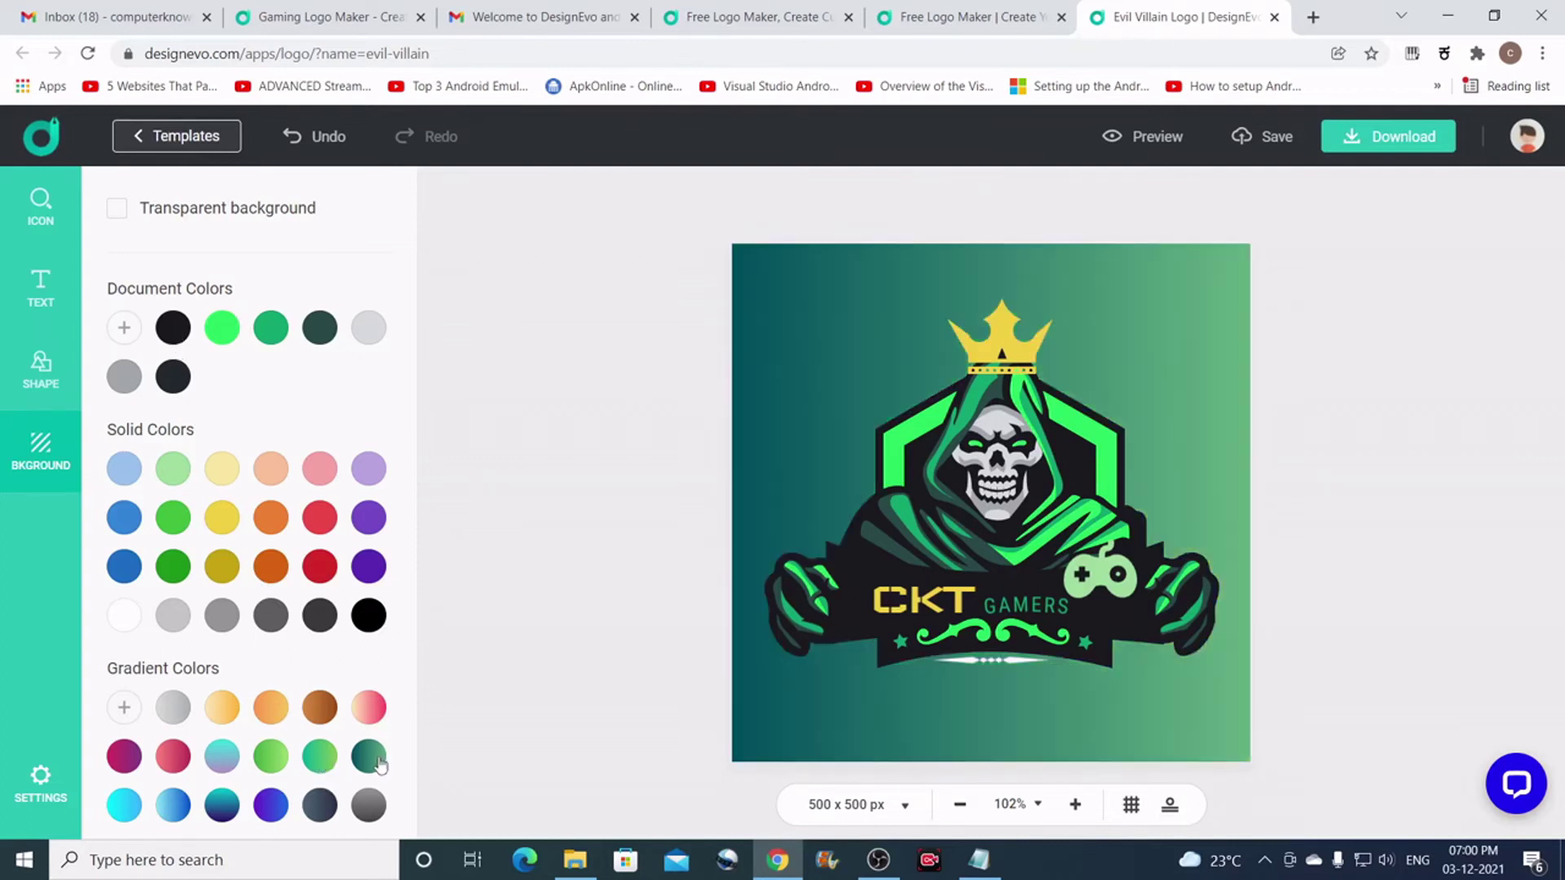
{"action": "left_click", "coordinate": [220, 806]}
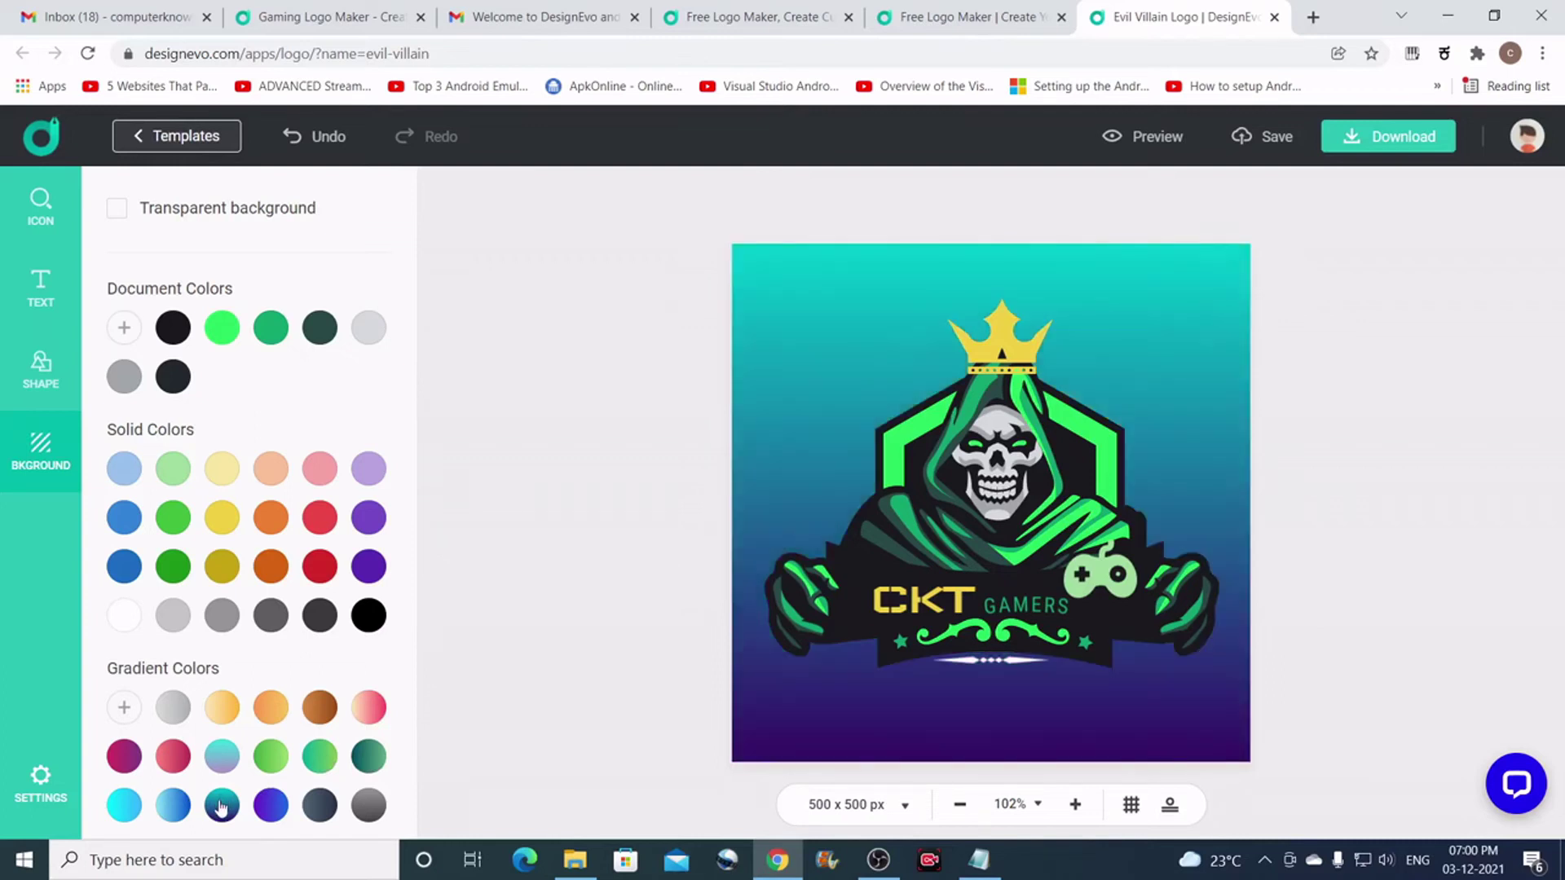
{"action": "left_click", "coordinate": [130, 759]}
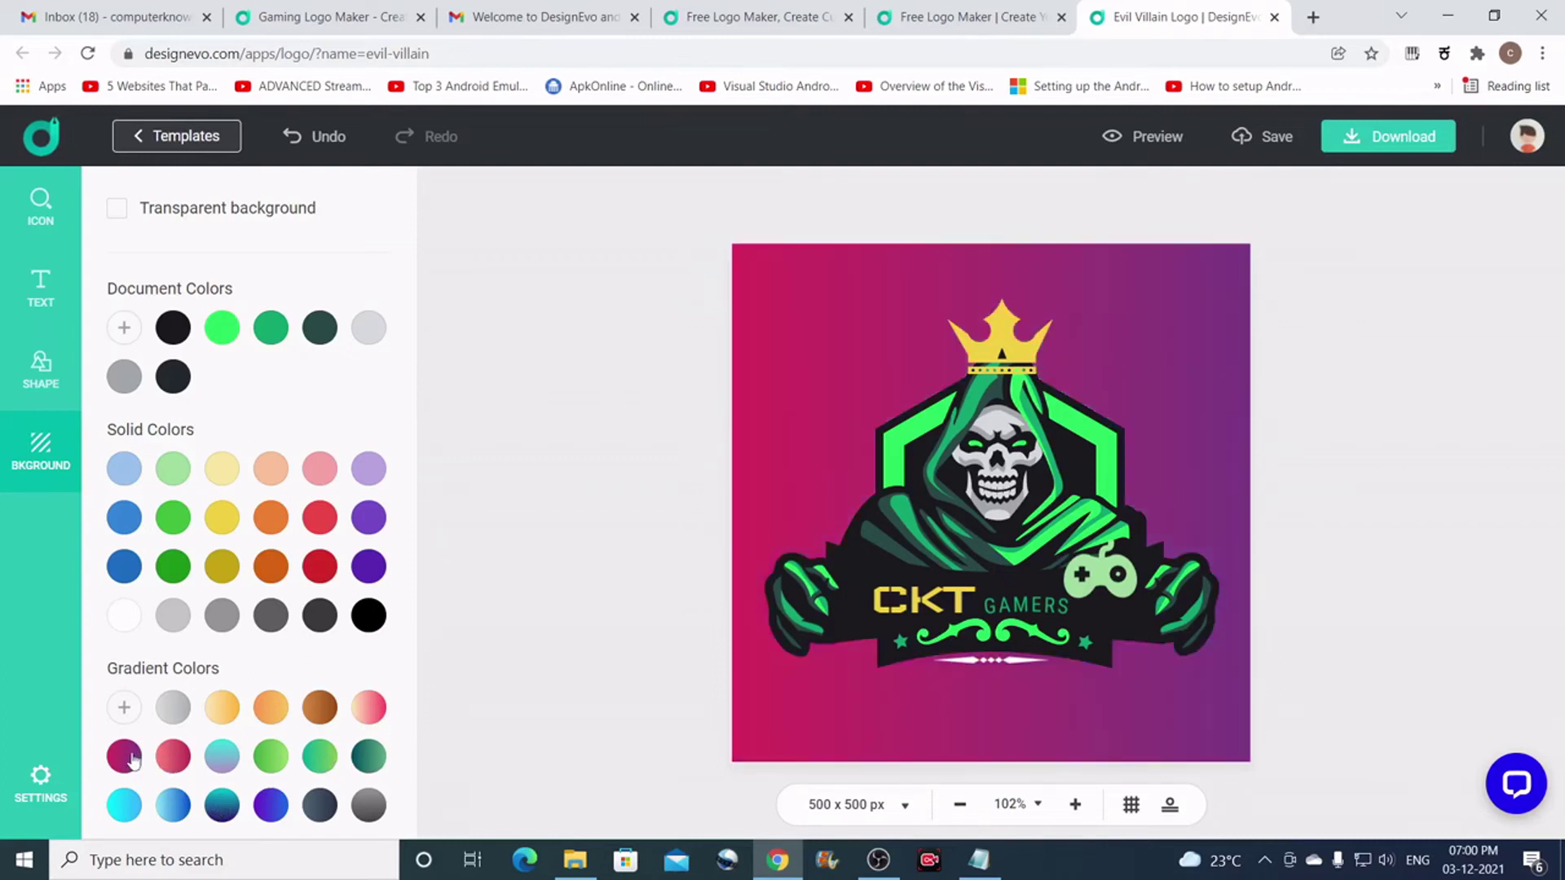
Set the logo background to the slate-to-navy gradient and save the design.
{"action": "left_click", "coordinate": [322, 807]}
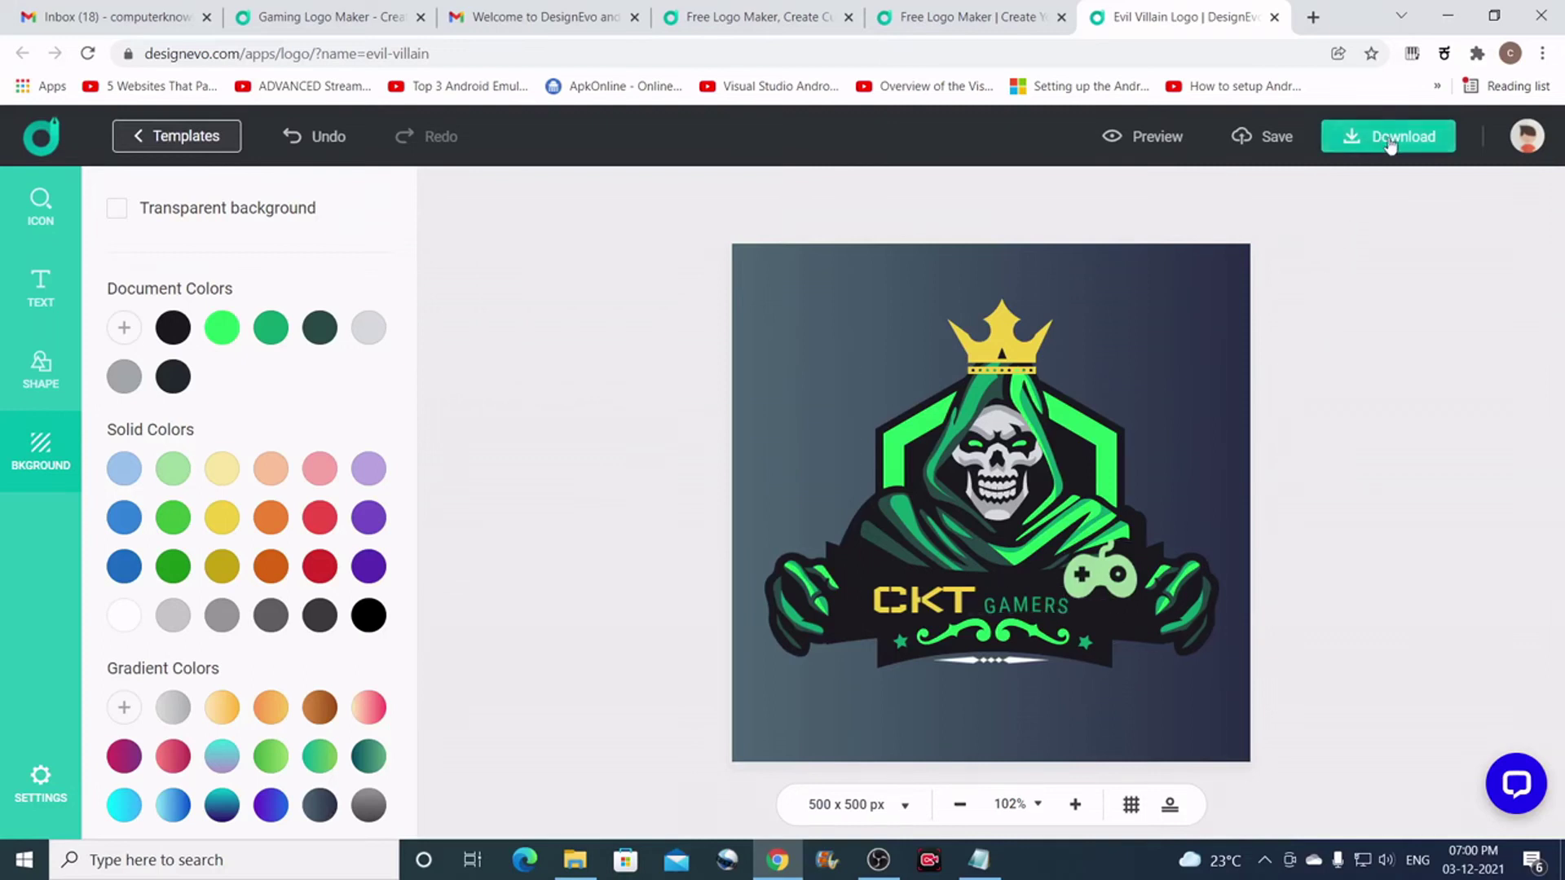
{"action": "left_click", "coordinate": [1273, 144]}
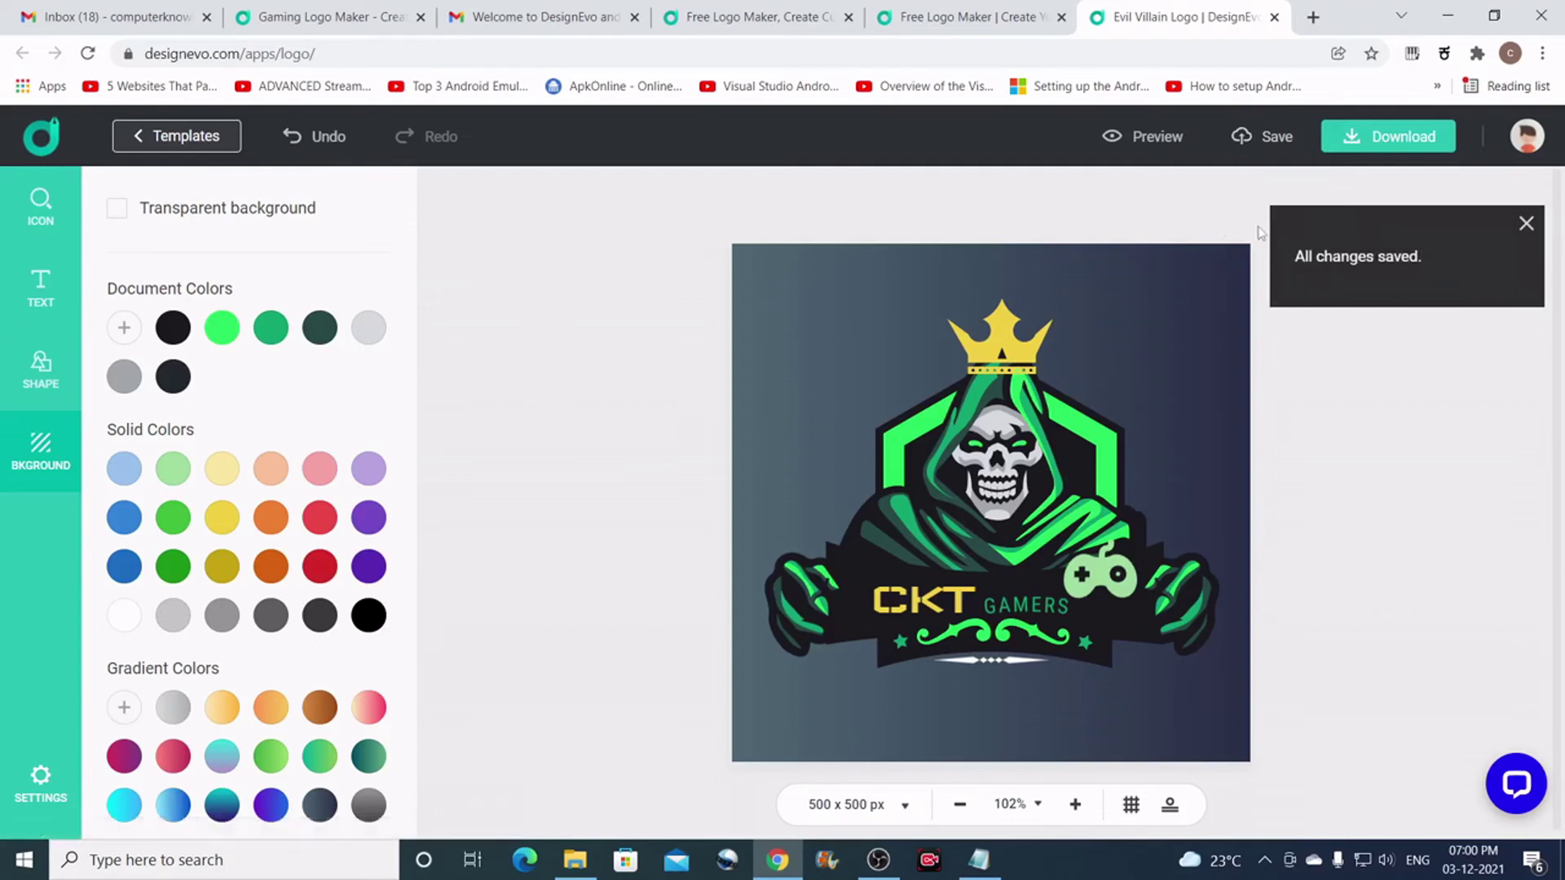
Open the logo's download options and compare the prices and features of the Basic and Plus plans.
{"action": "left_click", "coordinate": [1395, 140]}
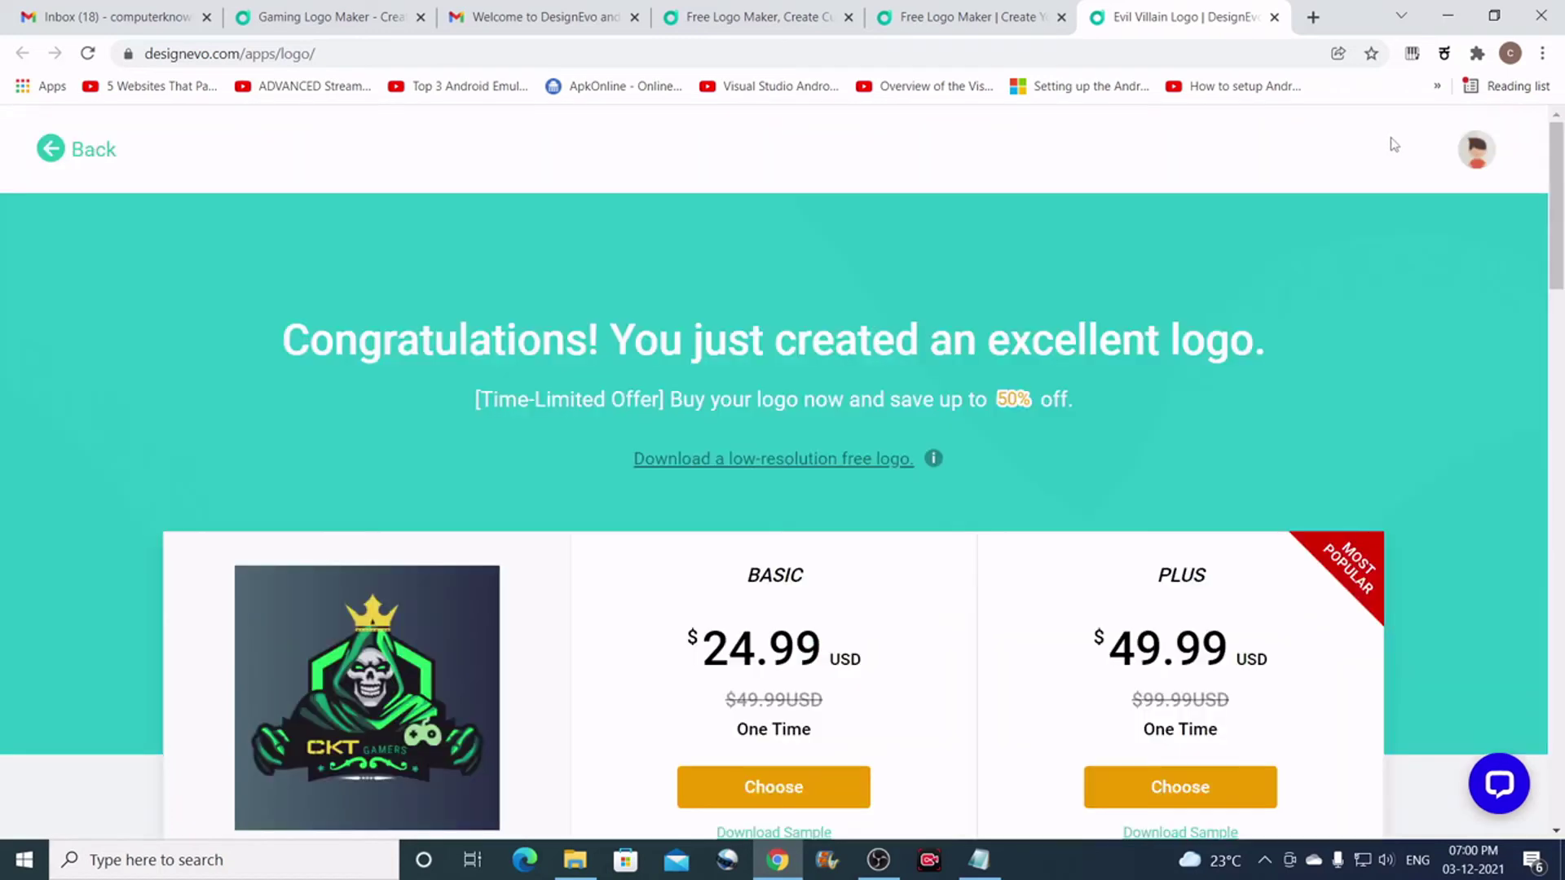
{"action": "scroll", "coordinate": [1151, 318], "scroll_direction": "down", "scroll_amount": 2}
{"action": "scroll", "coordinate": [1152, 318], "scroll_direction": "up", "scroll_amount": 1}
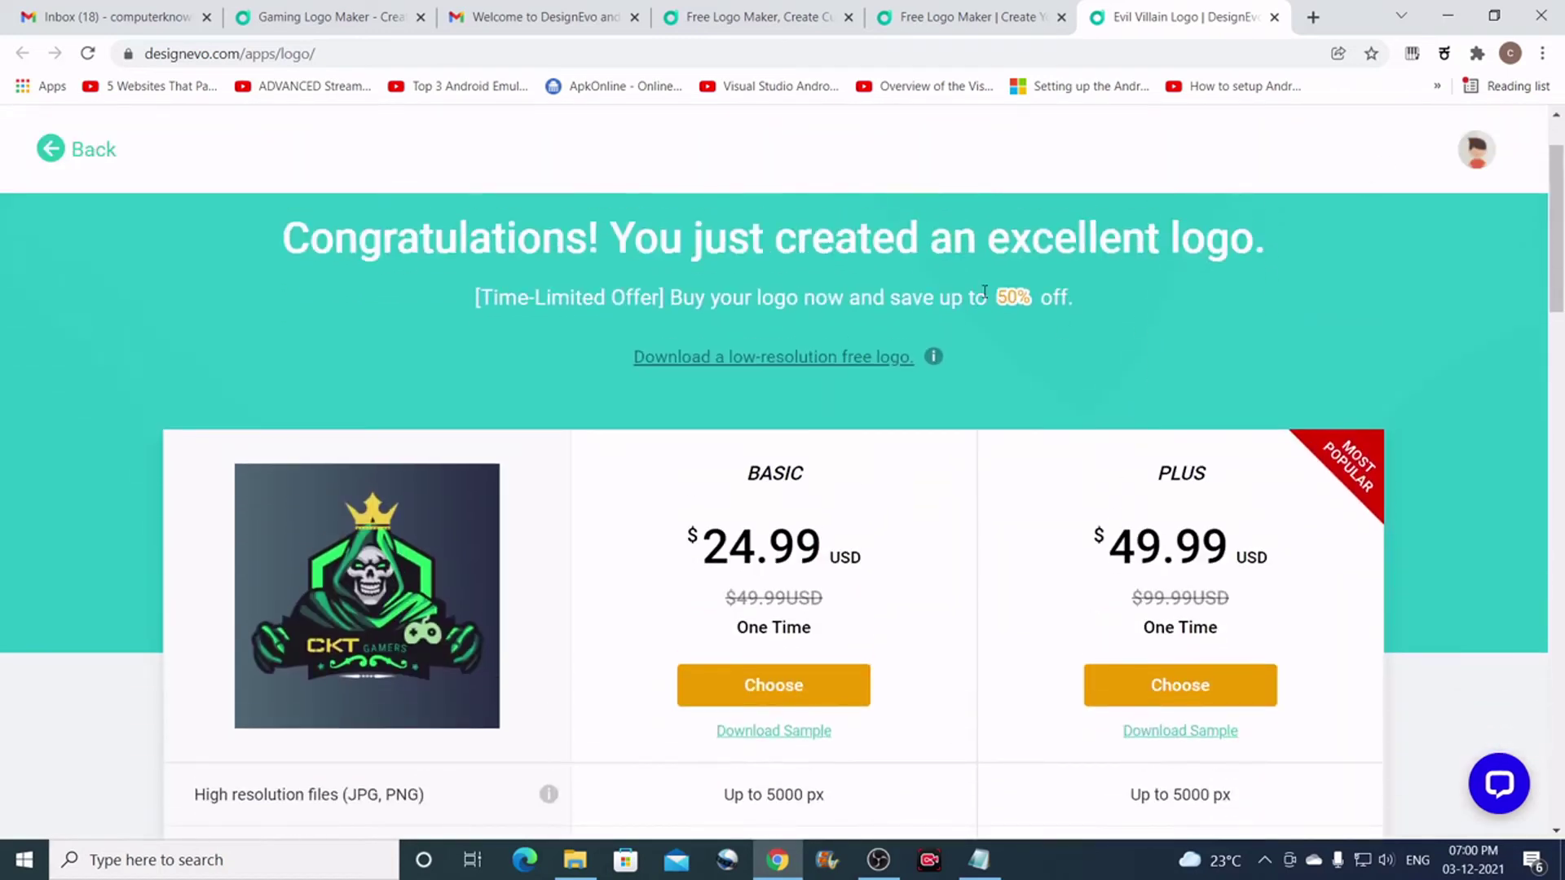
{"action": "scroll", "coordinate": [1185, 373], "scroll_direction": "down", "scroll_amount": 2}
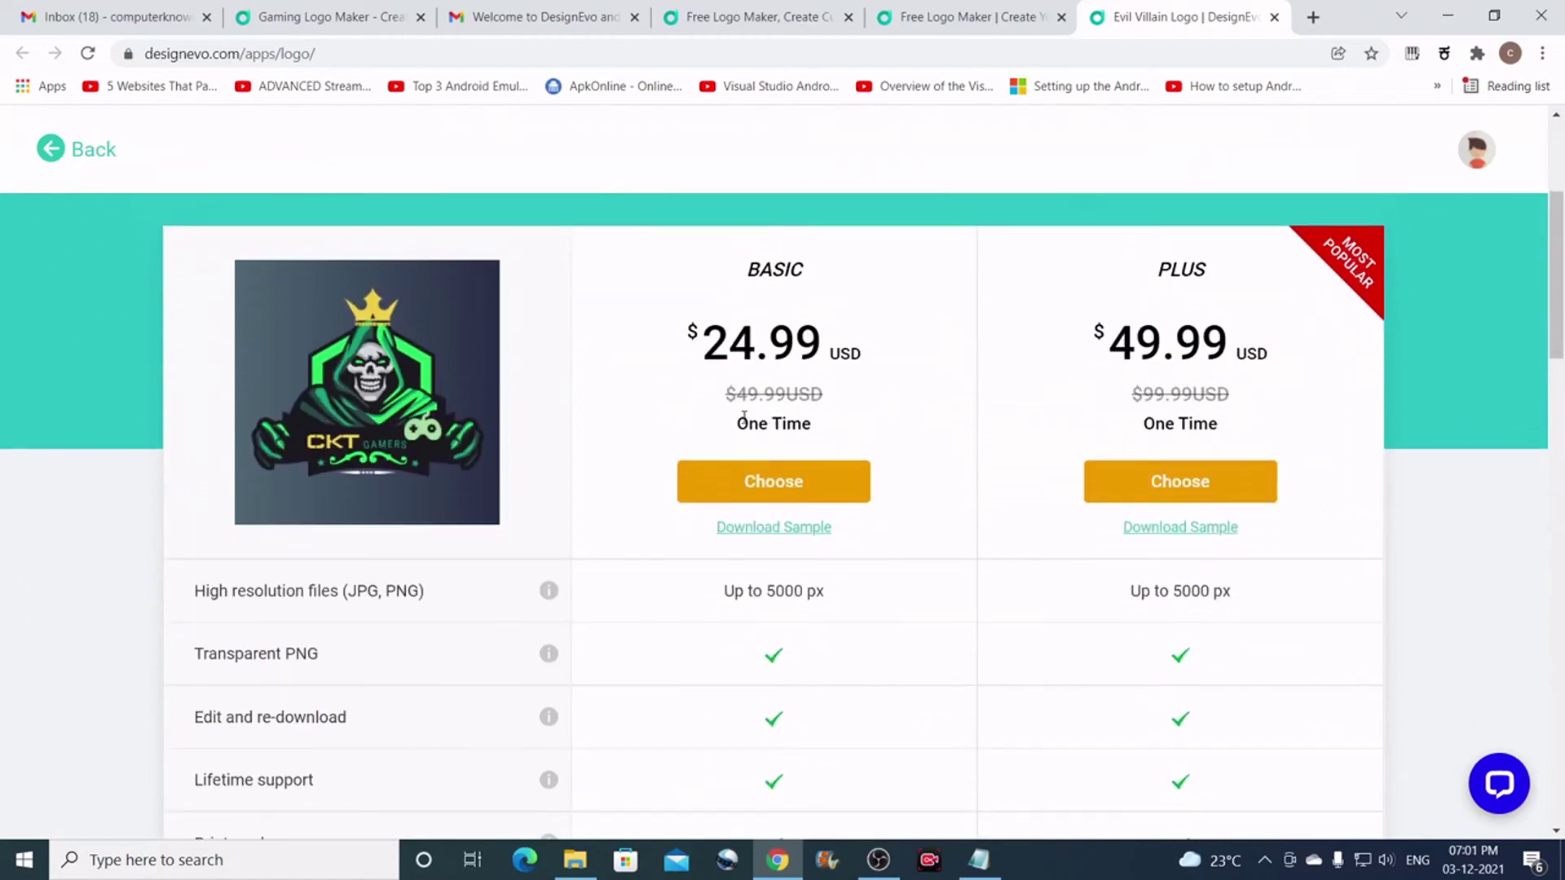
{"action": "scroll", "coordinate": [744, 420], "scroll_direction": "down", "scroll_amount": 1}
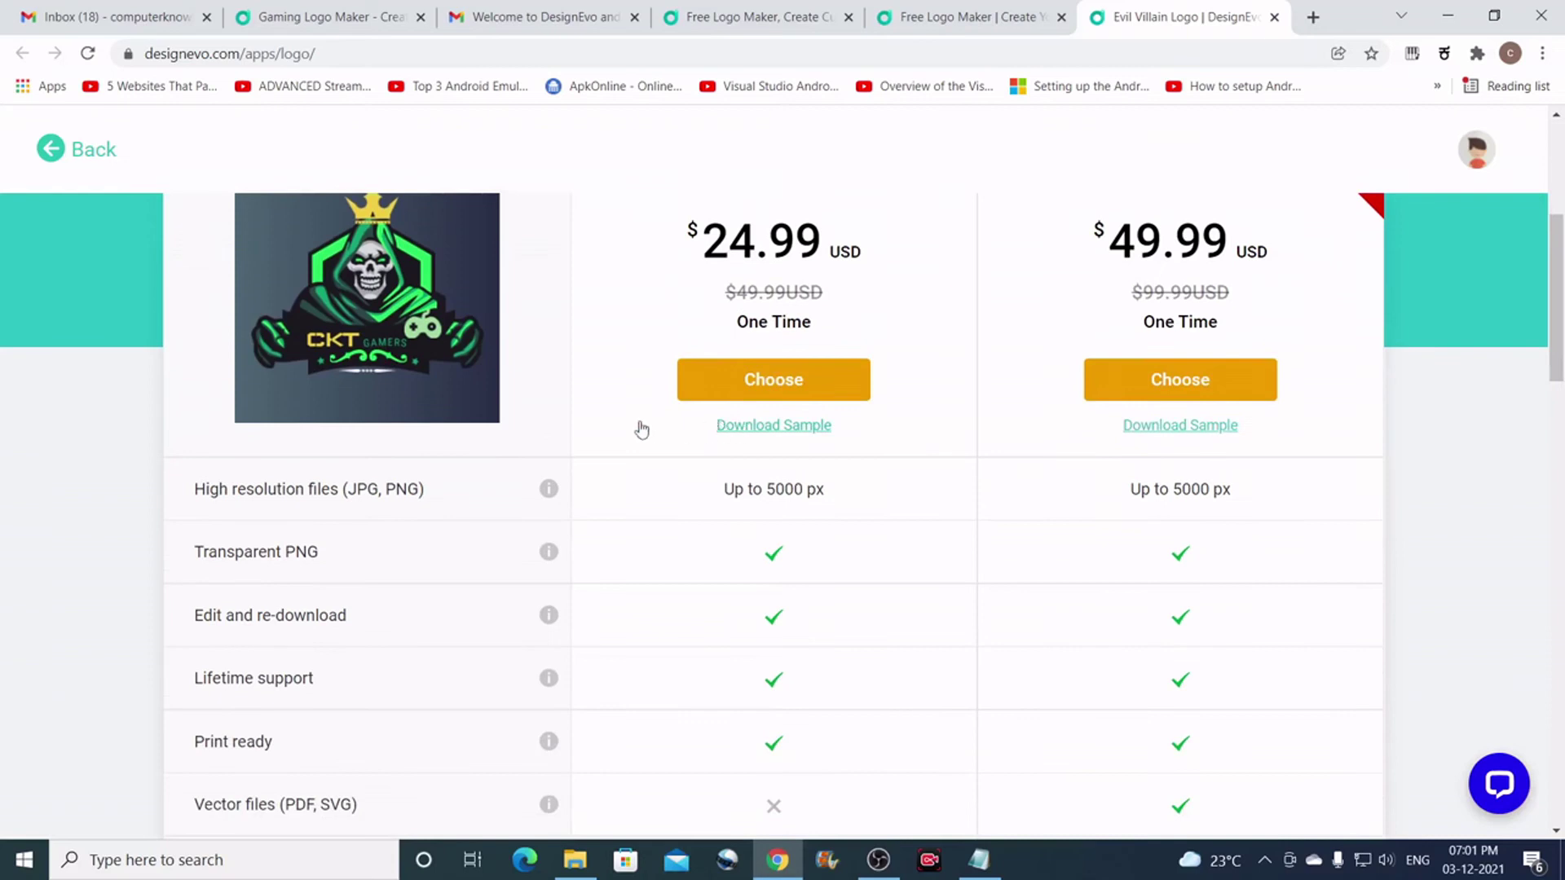
{"action": "scroll", "coordinate": [612, 421], "scroll_direction": "down", "scroll_amount": 1}
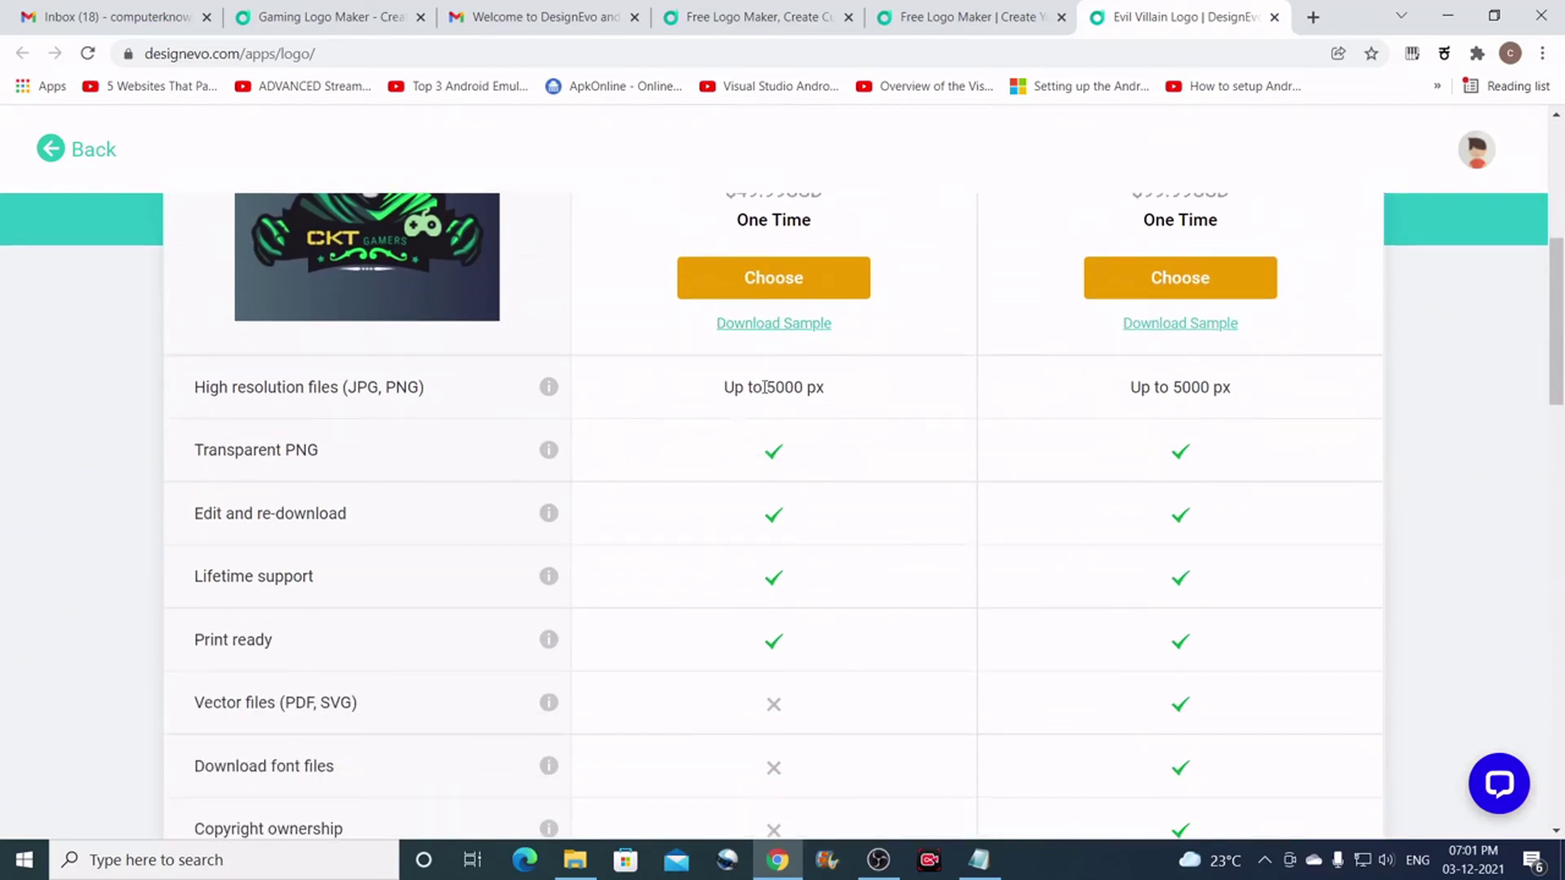
{"action": "left_click_drag", "start_coordinate": [766, 387], "coordinate": [844, 395]}
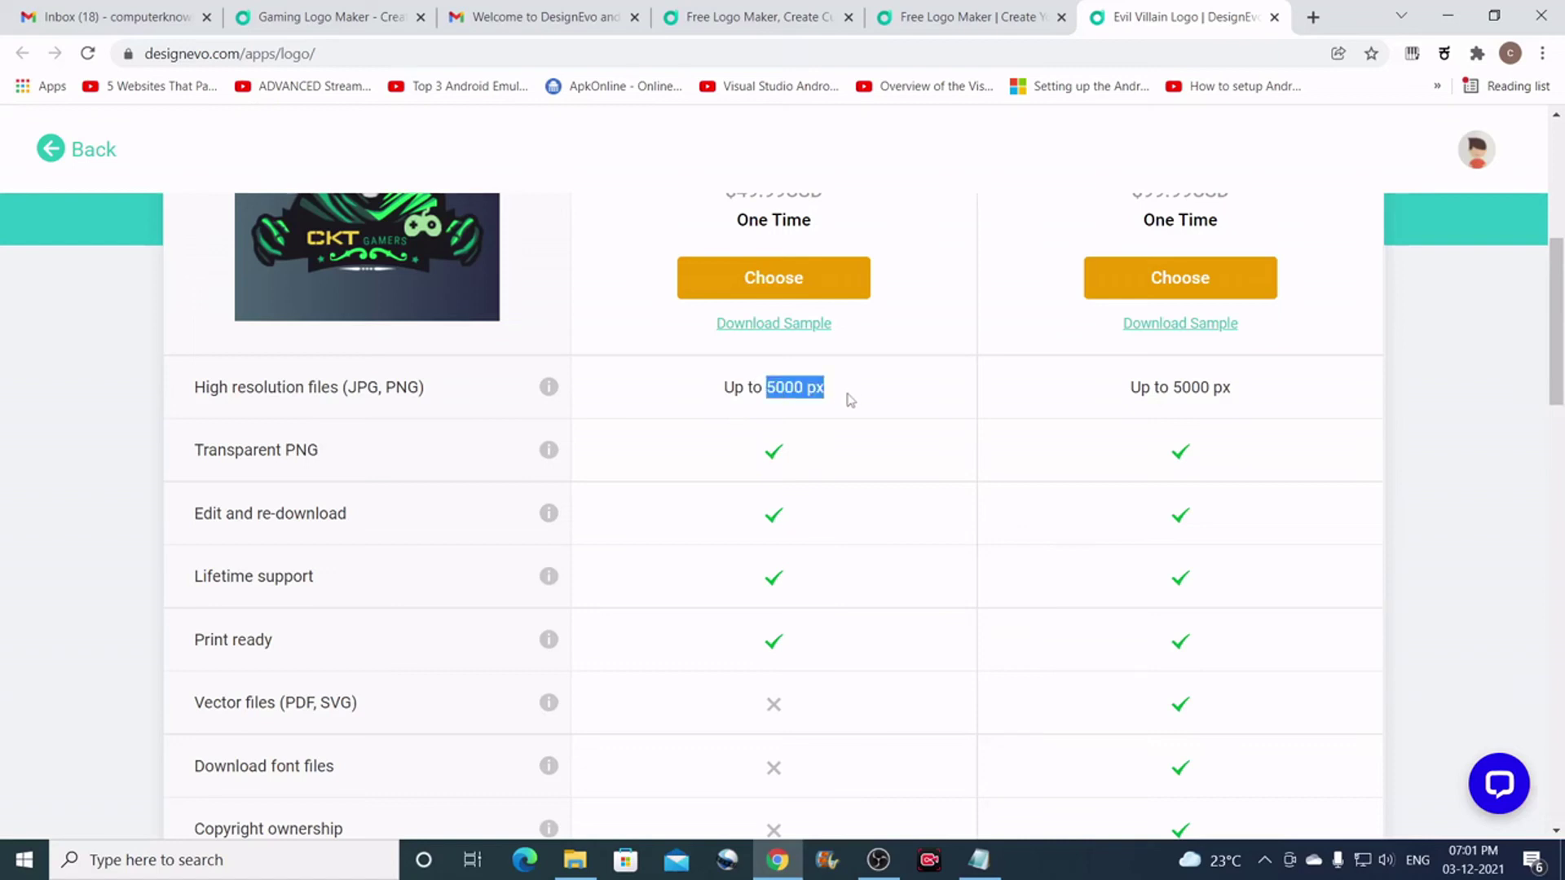
{"action": "scroll", "coordinate": [847, 401], "scroll_direction": "down", "scroll_amount": 1}
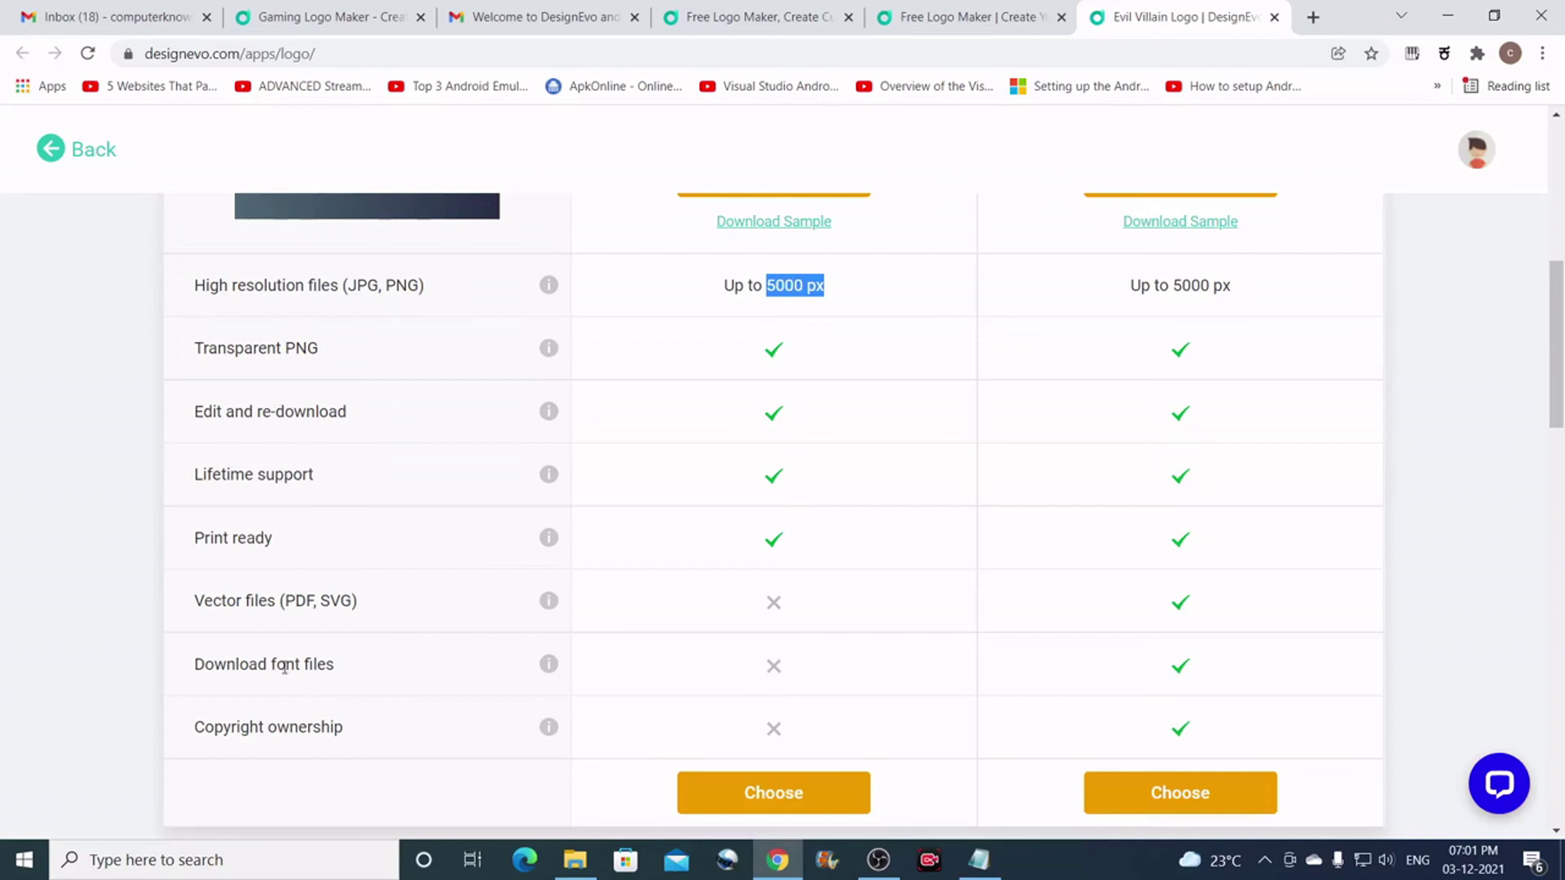
{"action": "scroll", "coordinate": [810, 559], "scroll_direction": "up", "scroll_amount": 7}
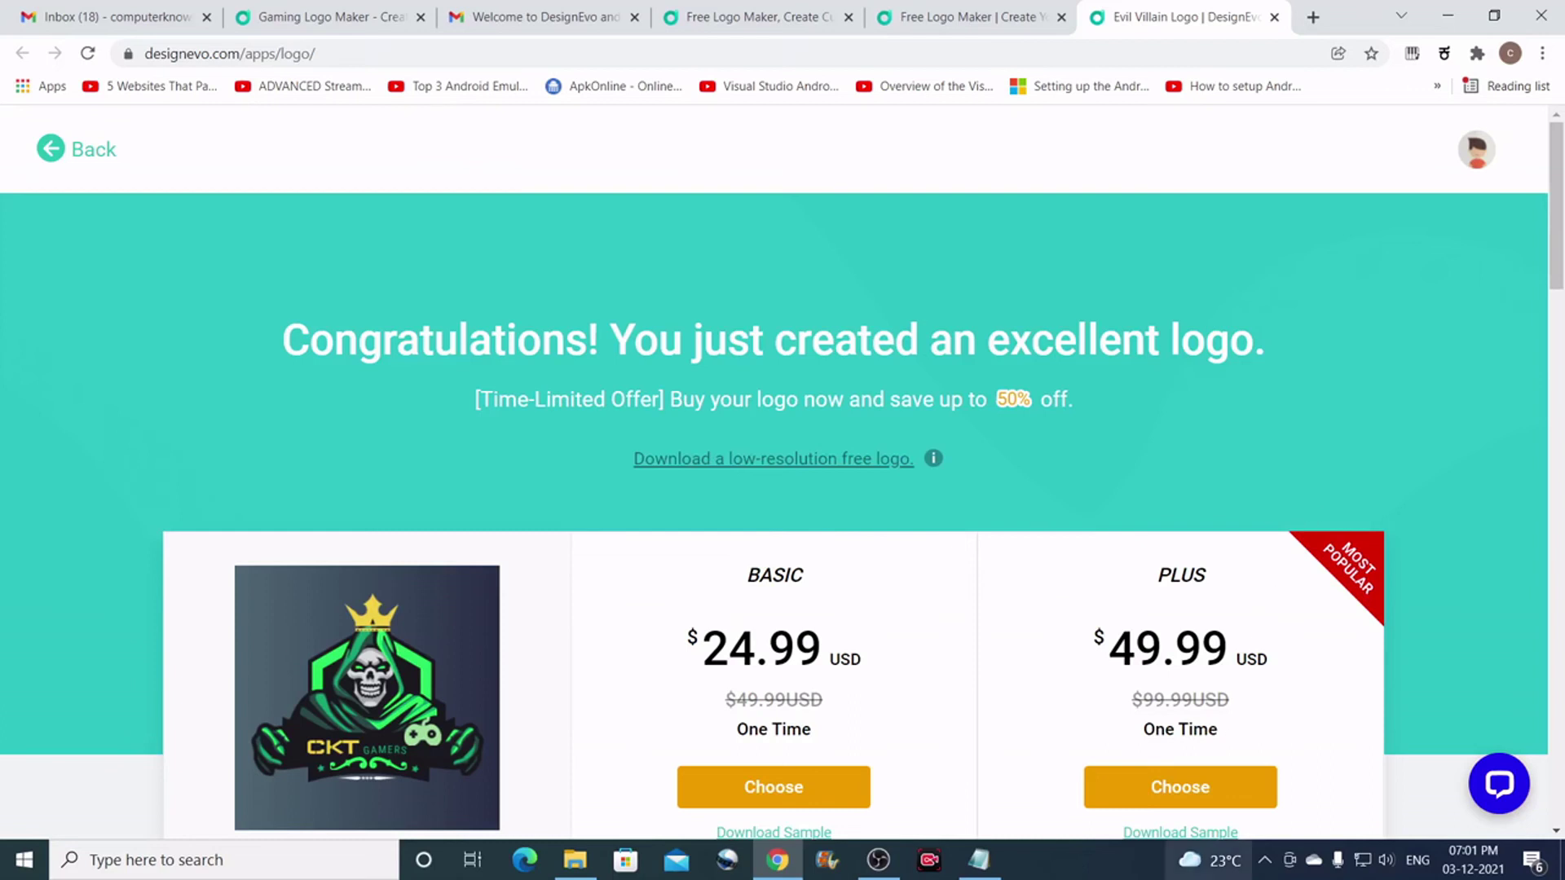
Download the low-resolution free logo, agreeing to give credit, and save the archive as logo (1).
{"action": "scroll", "coordinate": [978, 440], "scroll_direction": "down", "scroll_amount": 1}
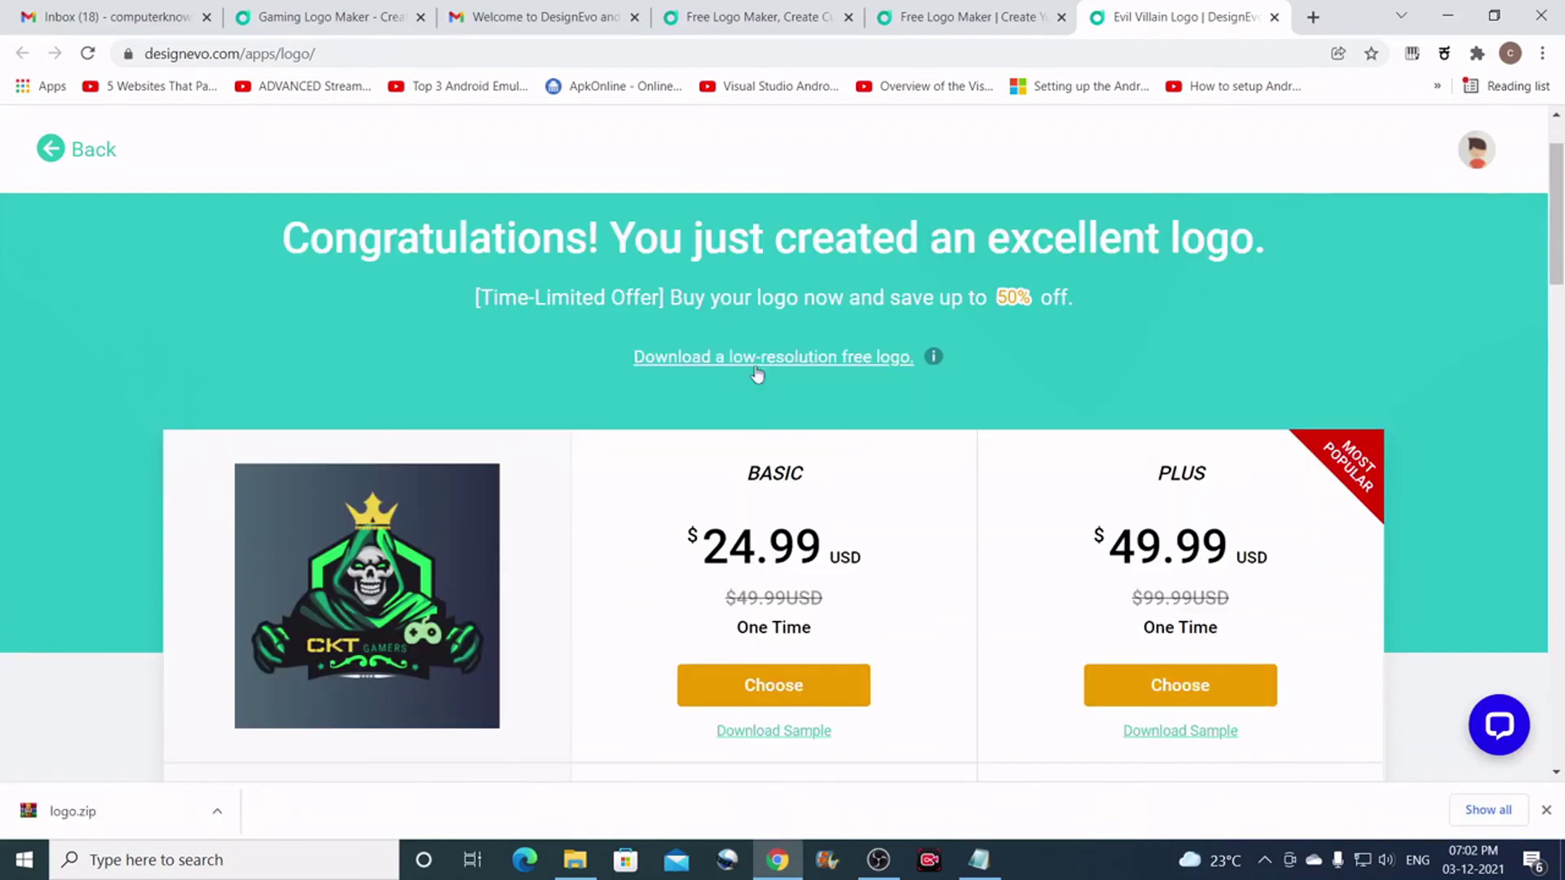
{"action": "left_click", "coordinate": [829, 370]}
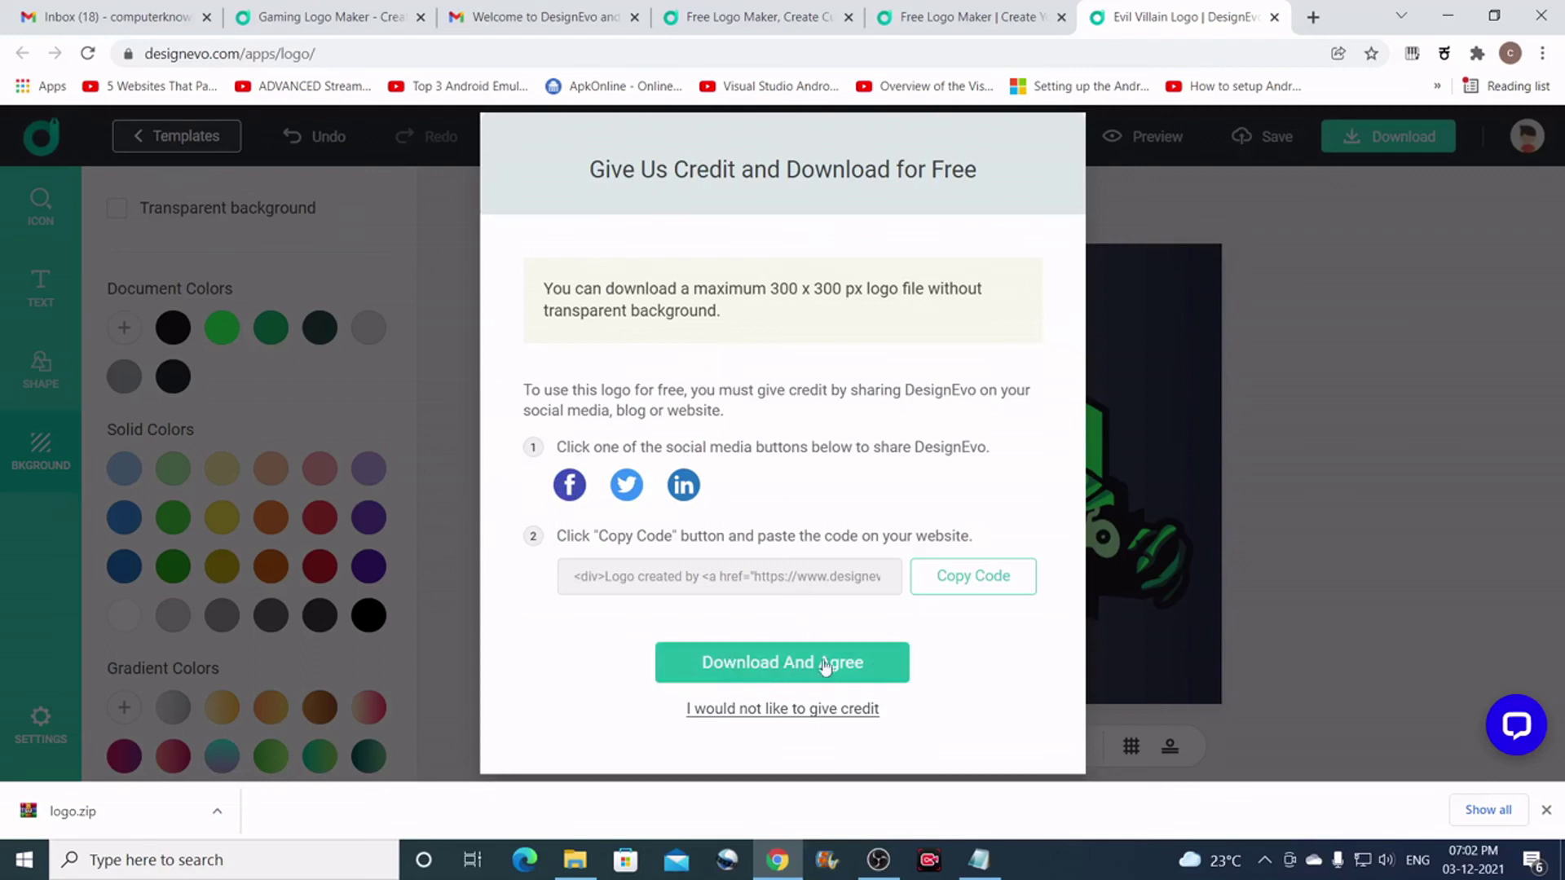
{"action": "left_click", "coordinate": [882, 666]}
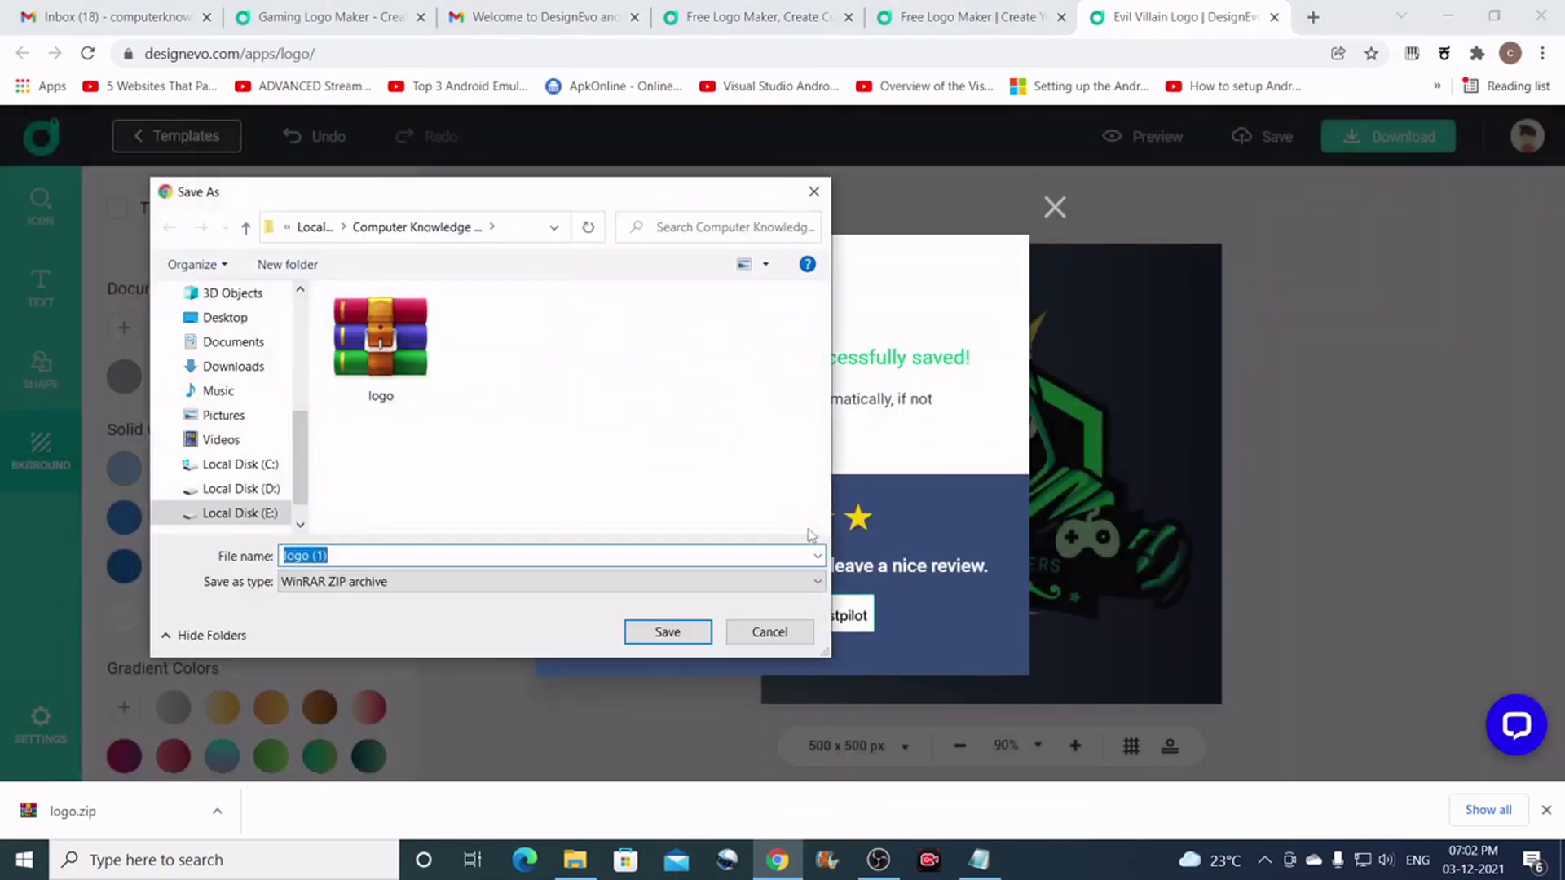
{"action": "left_click", "coordinate": [669, 633]}
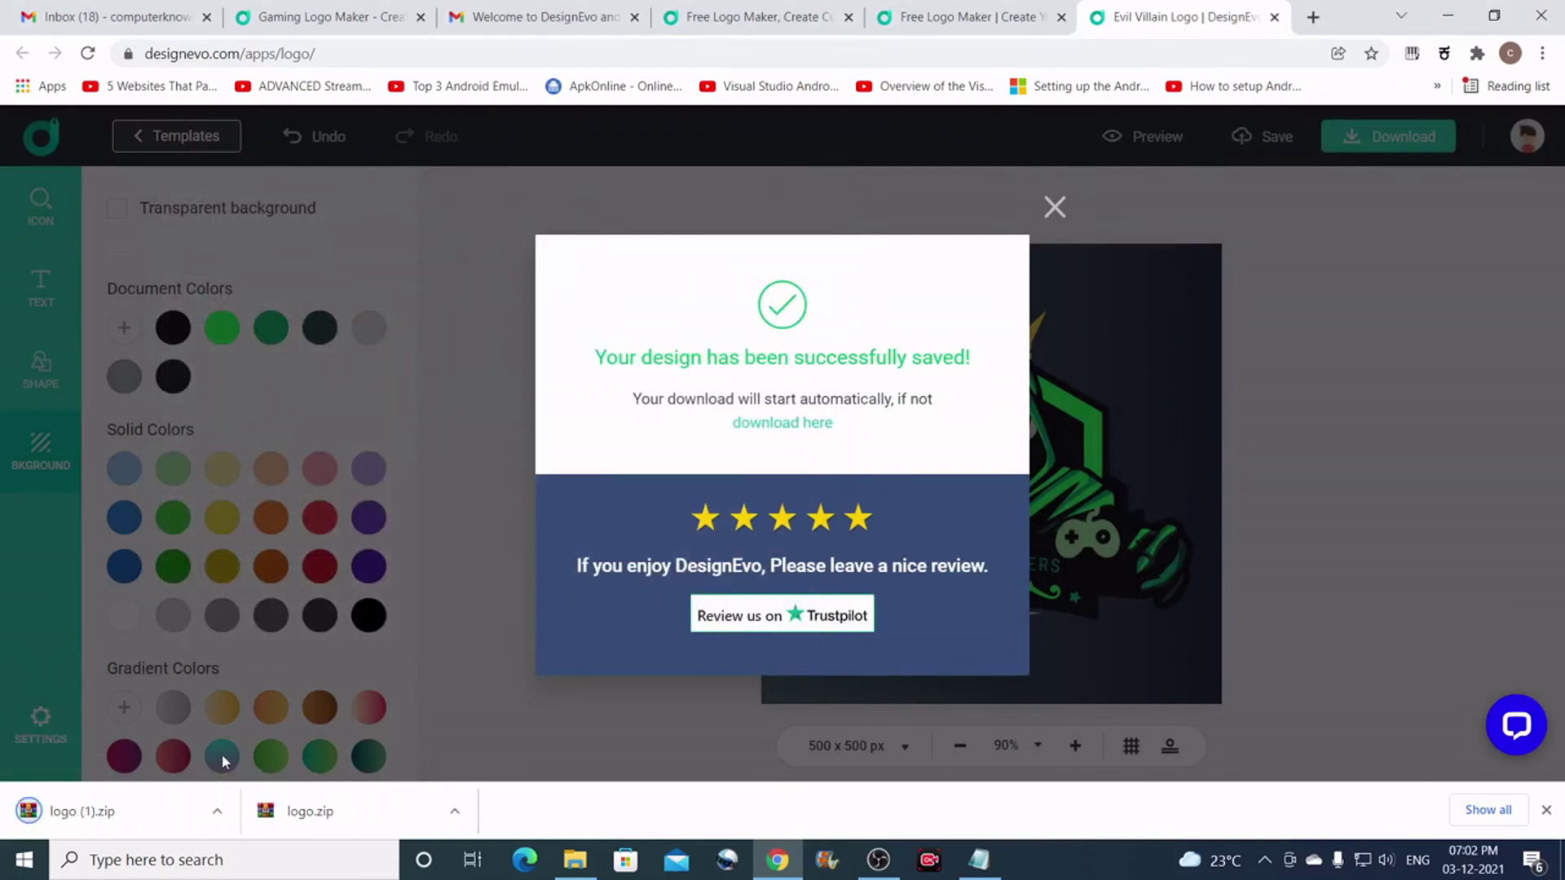
Show the downloaded logo (1) archive in its folder and extract its files into a logo (1) folder.
{"action": "left_click", "coordinate": [217, 811]}
{"action": "left_click", "coordinate": [289, 741]}
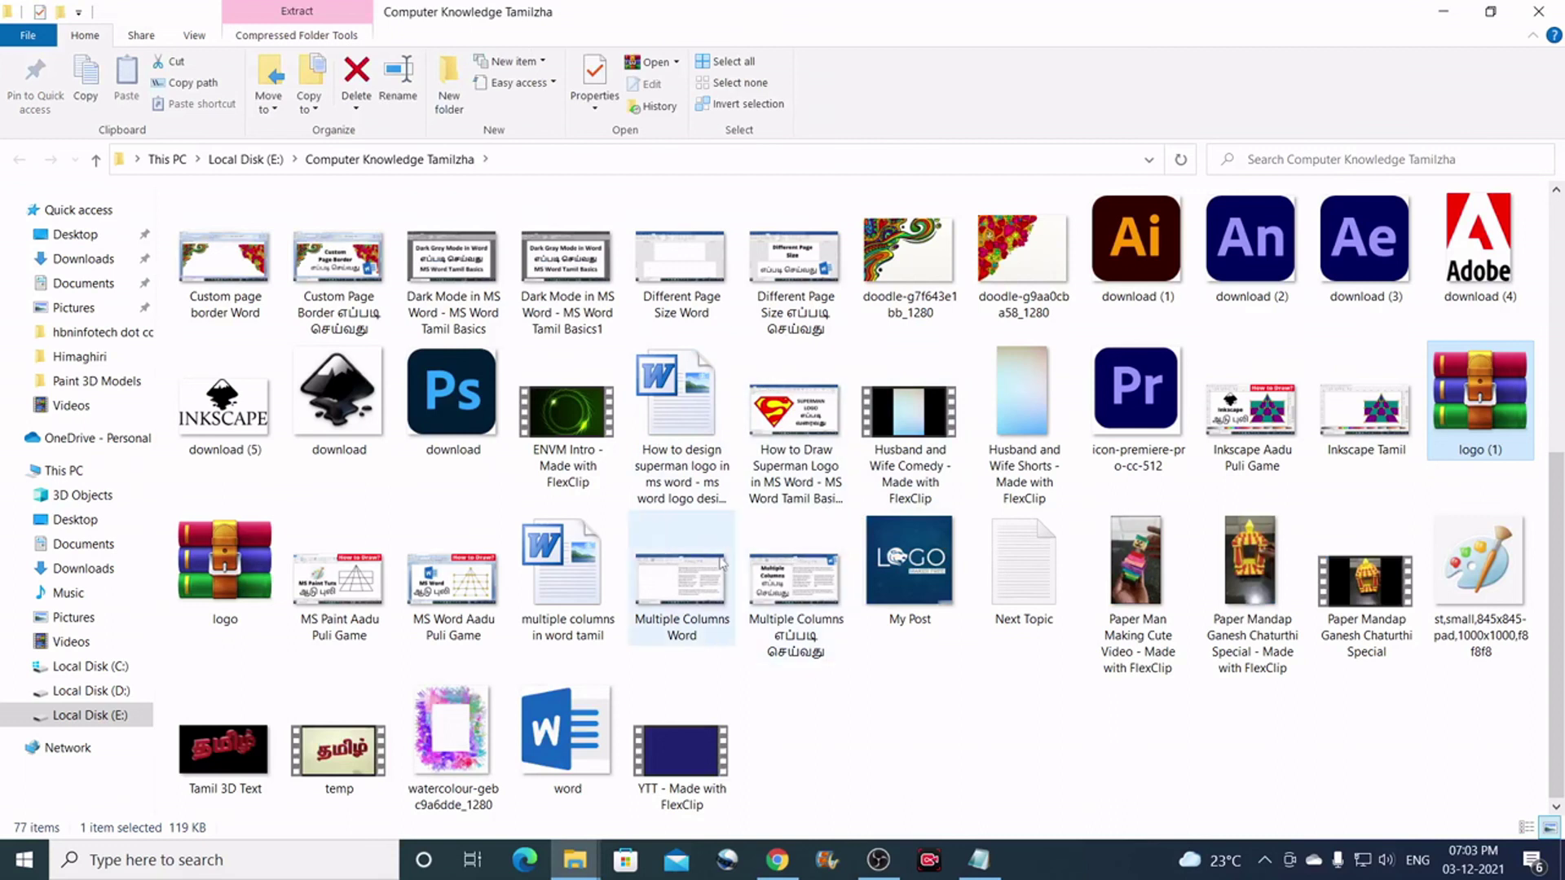
{"action": "scroll", "coordinate": [722, 571], "scroll_direction": "up", "scroll_amount": 3}
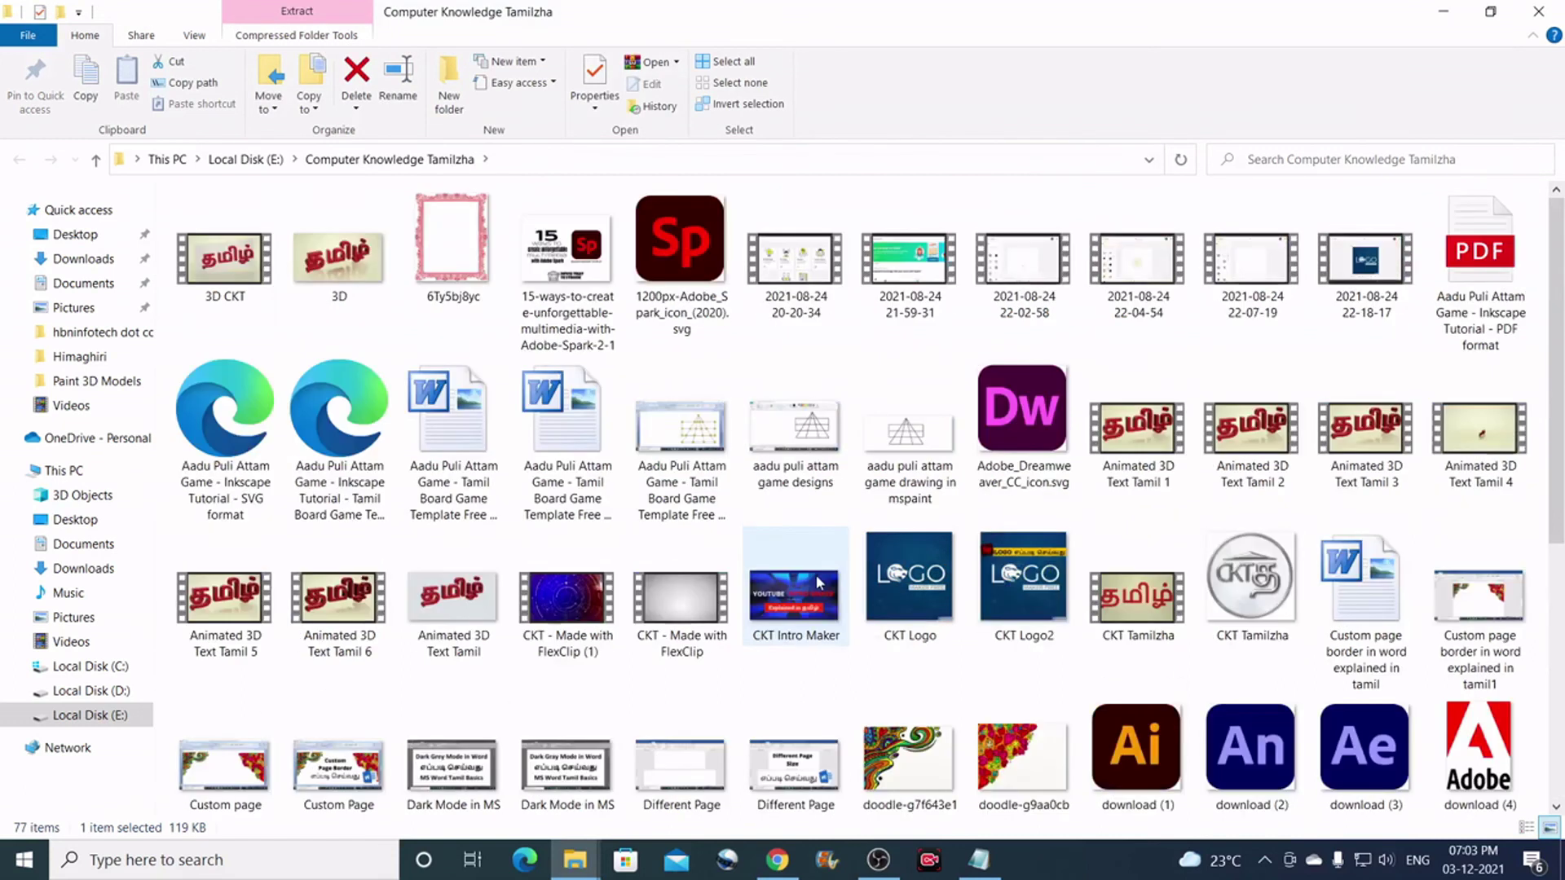
{"action": "scroll", "coordinate": [820, 582], "scroll_direction": "down", "scroll_amount": 3}
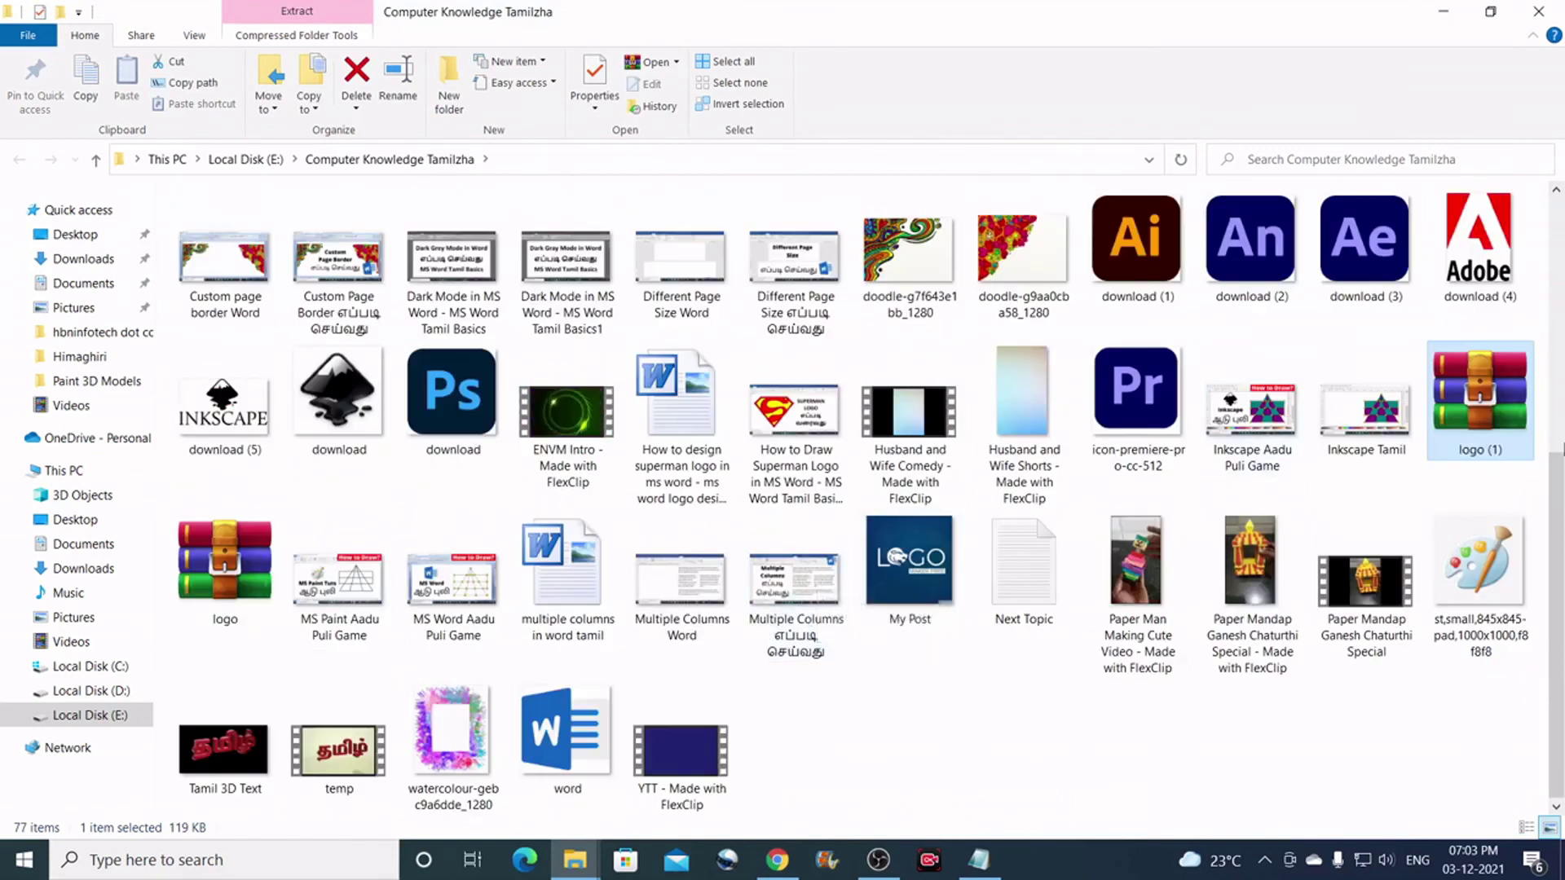
{"action": "right_click", "coordinate": [1486, 401]}
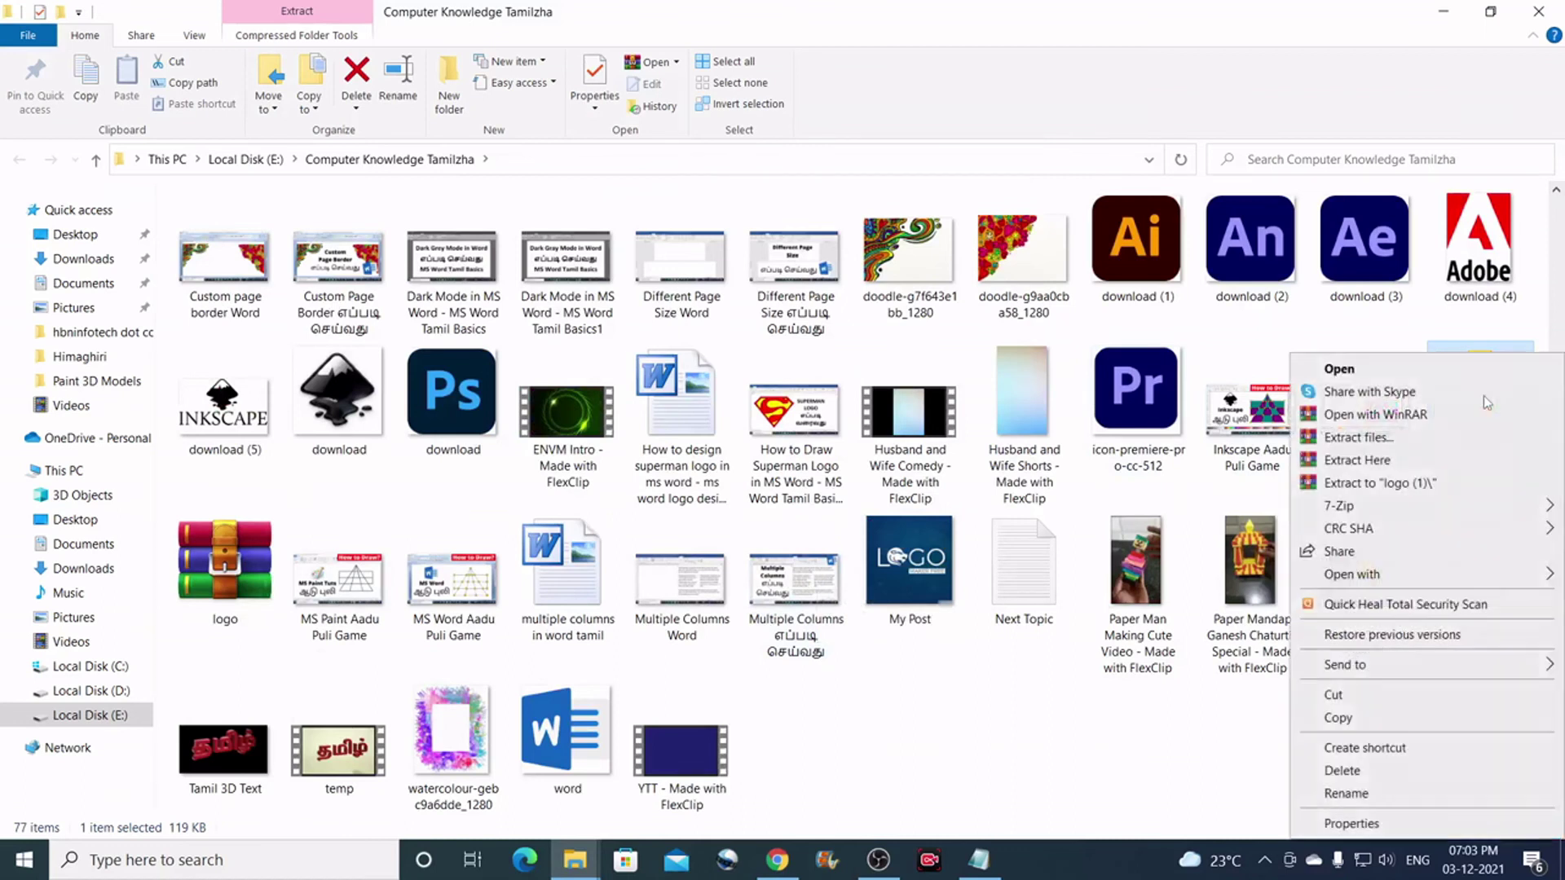
{"action": "left_click", "coordinate": [1381, 440]}
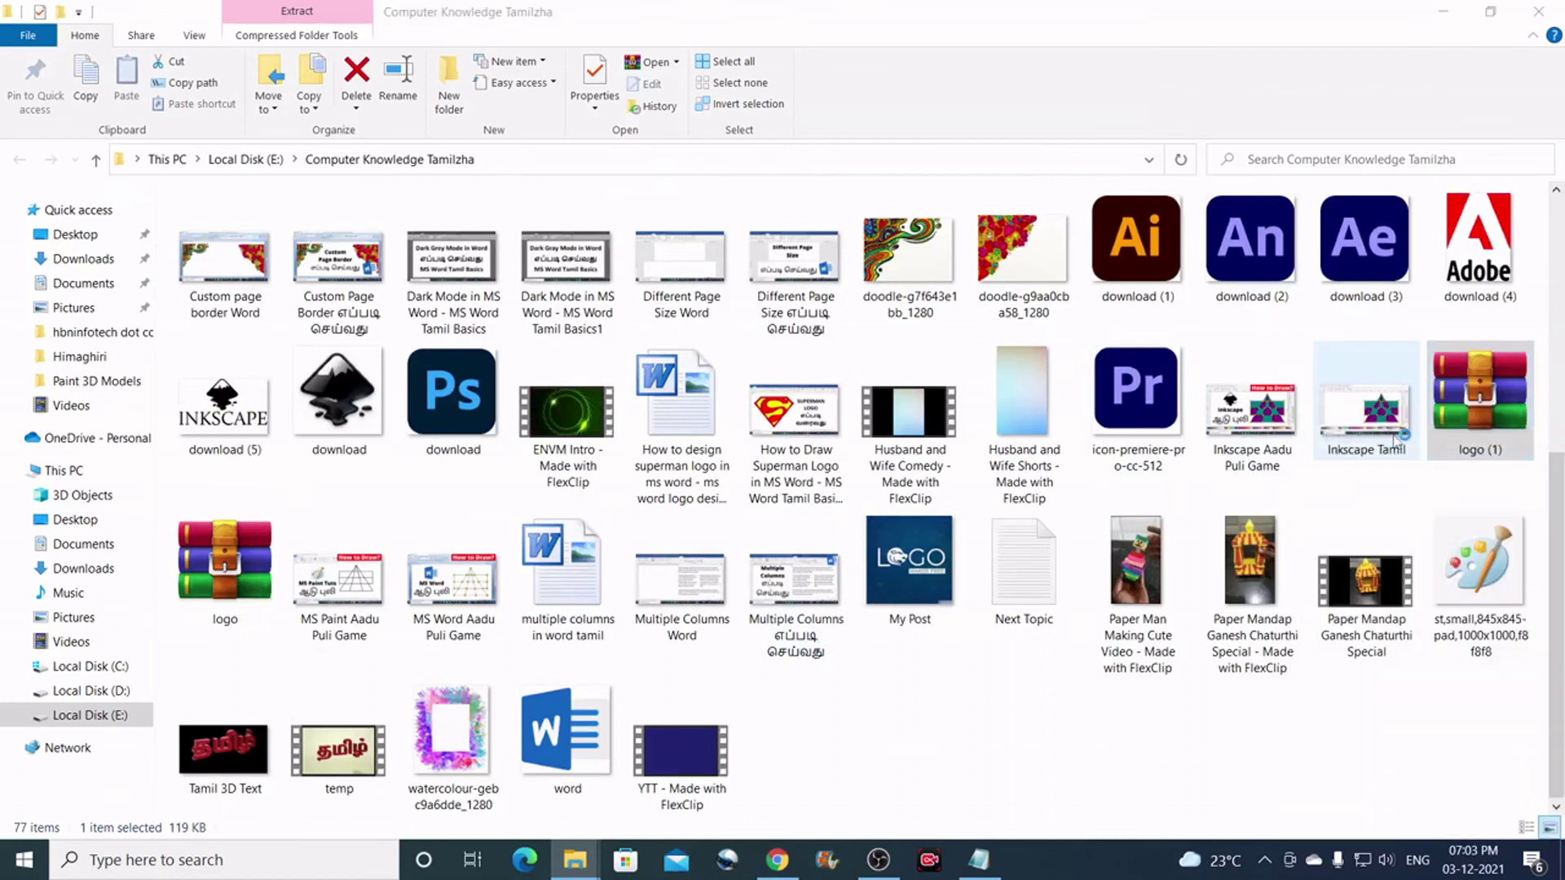
{"action": "left_click", "coordinate": [837, 654]}
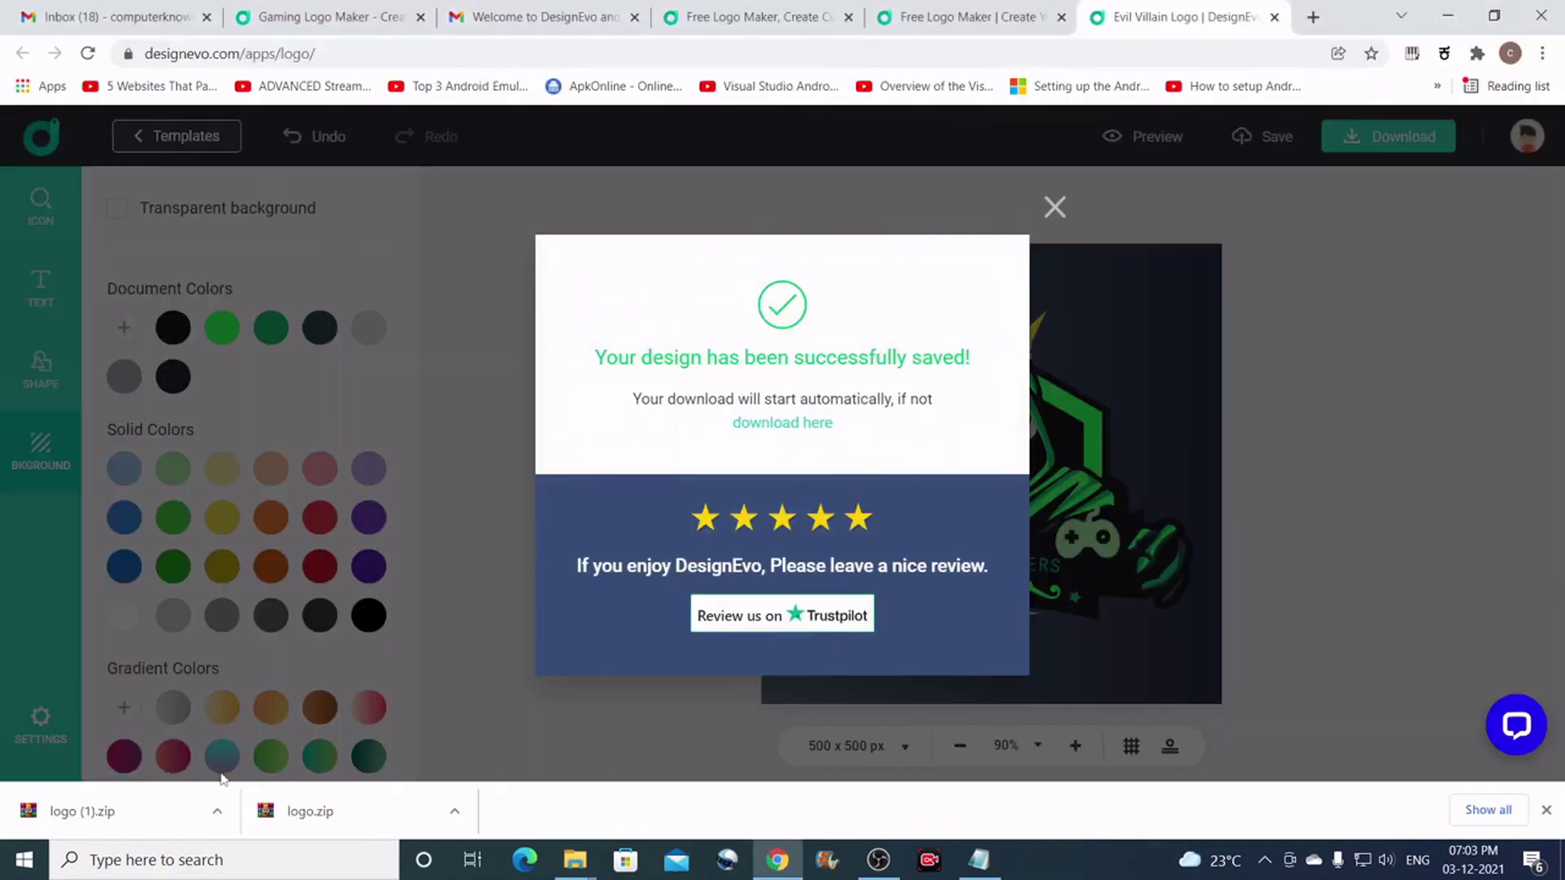
Return to the download's location and open the logo subfolder inside the extracted logo (1) folder.
{"action": "left_click", "coordinate": [217, 815]}
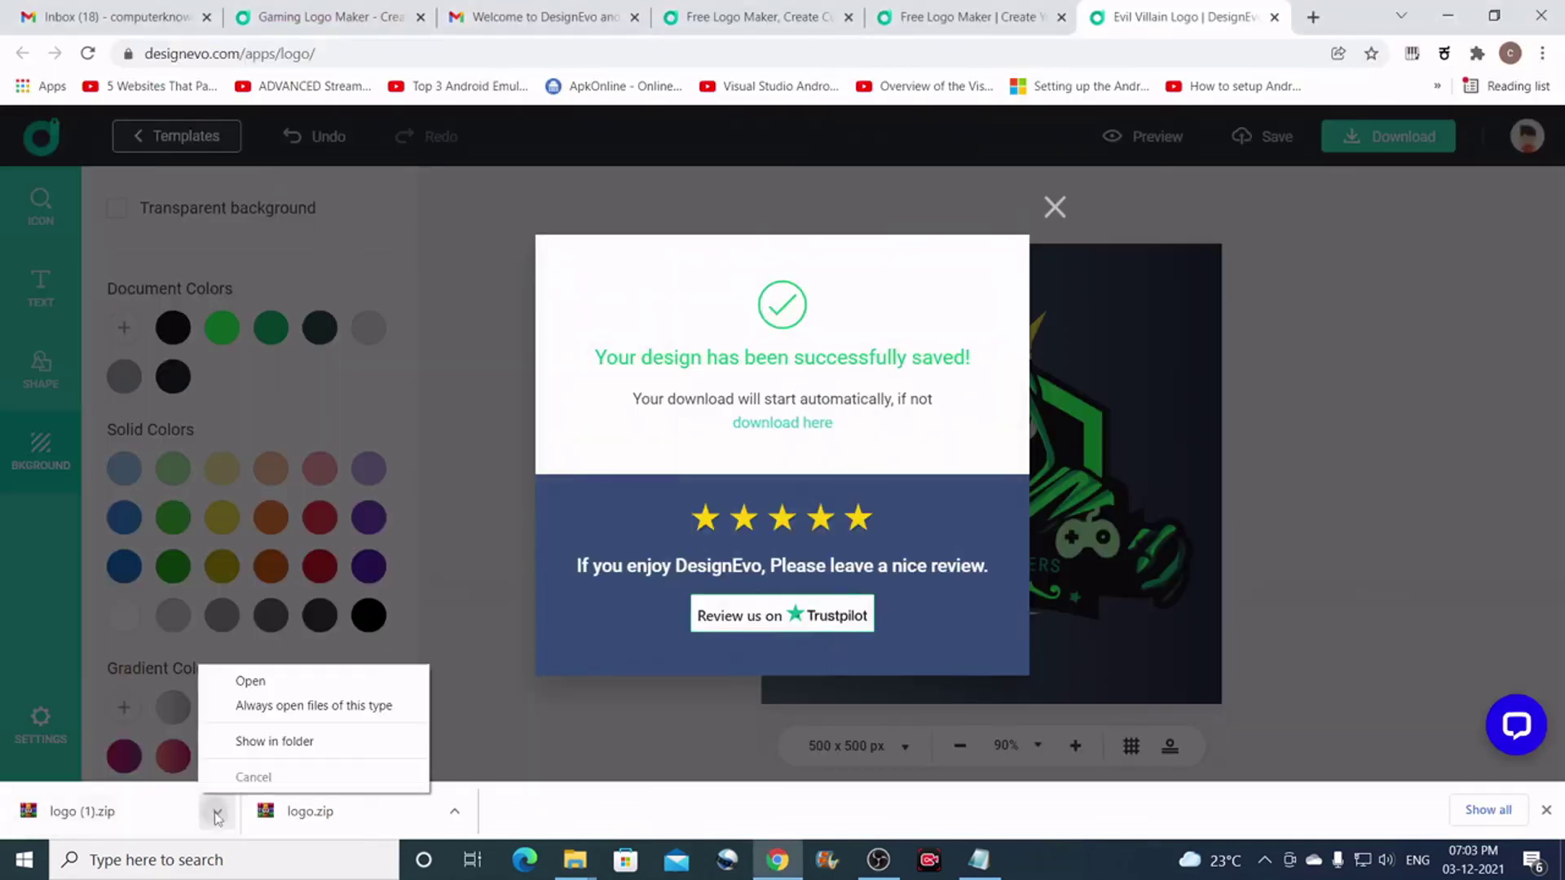
{"action": "left_click", "coordinate": [244, 744]}
{"action": "scroll", "coordinate": [1163, 587], "scroll_direction": "up", "scroll_amount": 5}
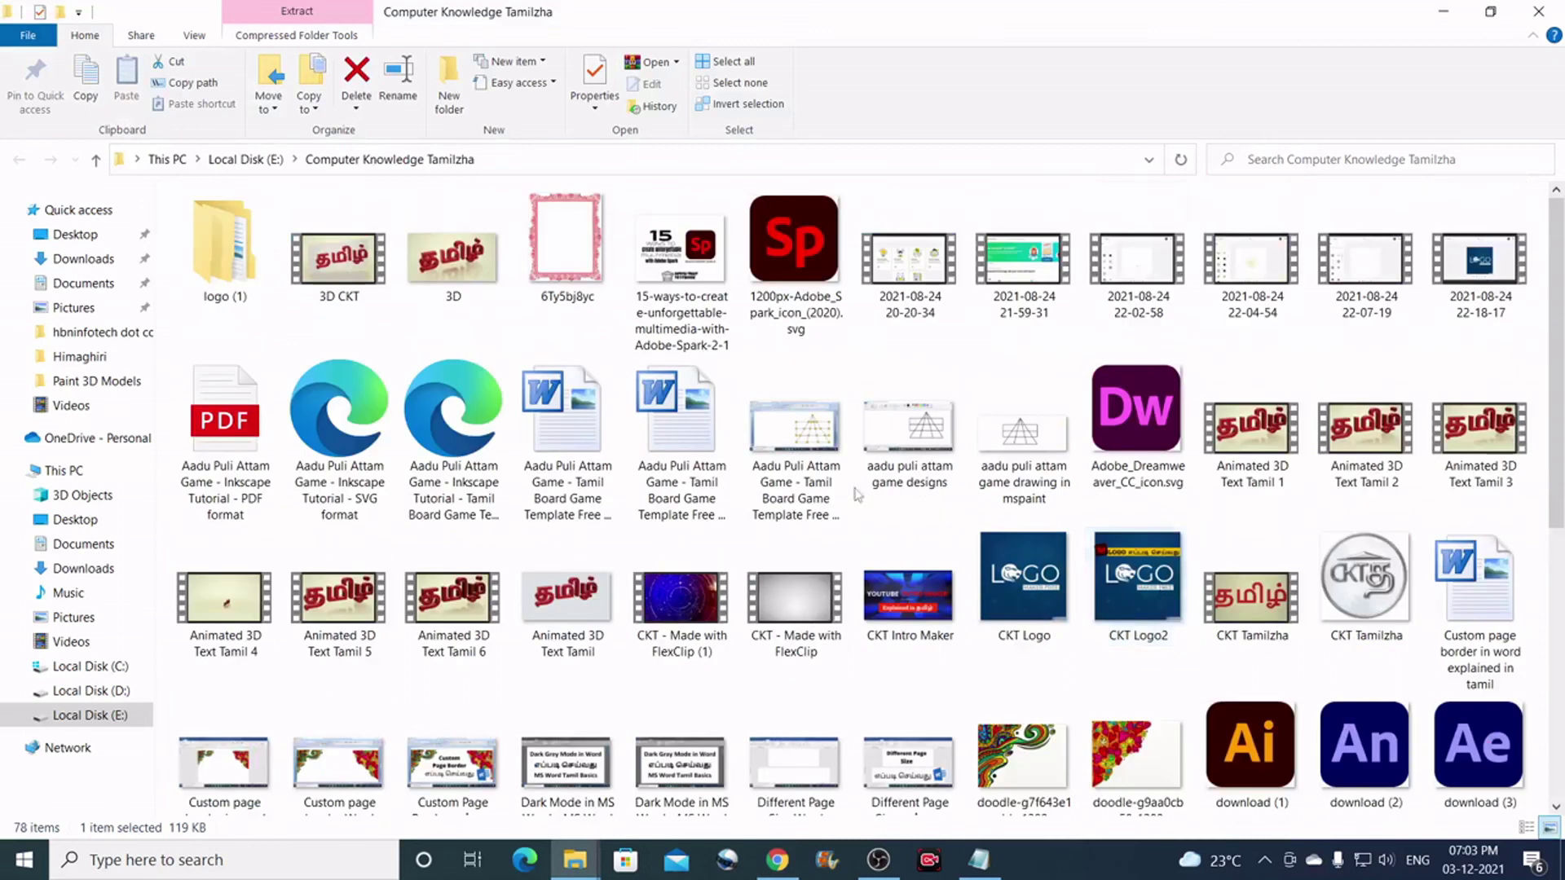
{"action": "double_click", "coordinate": [210, 252]}
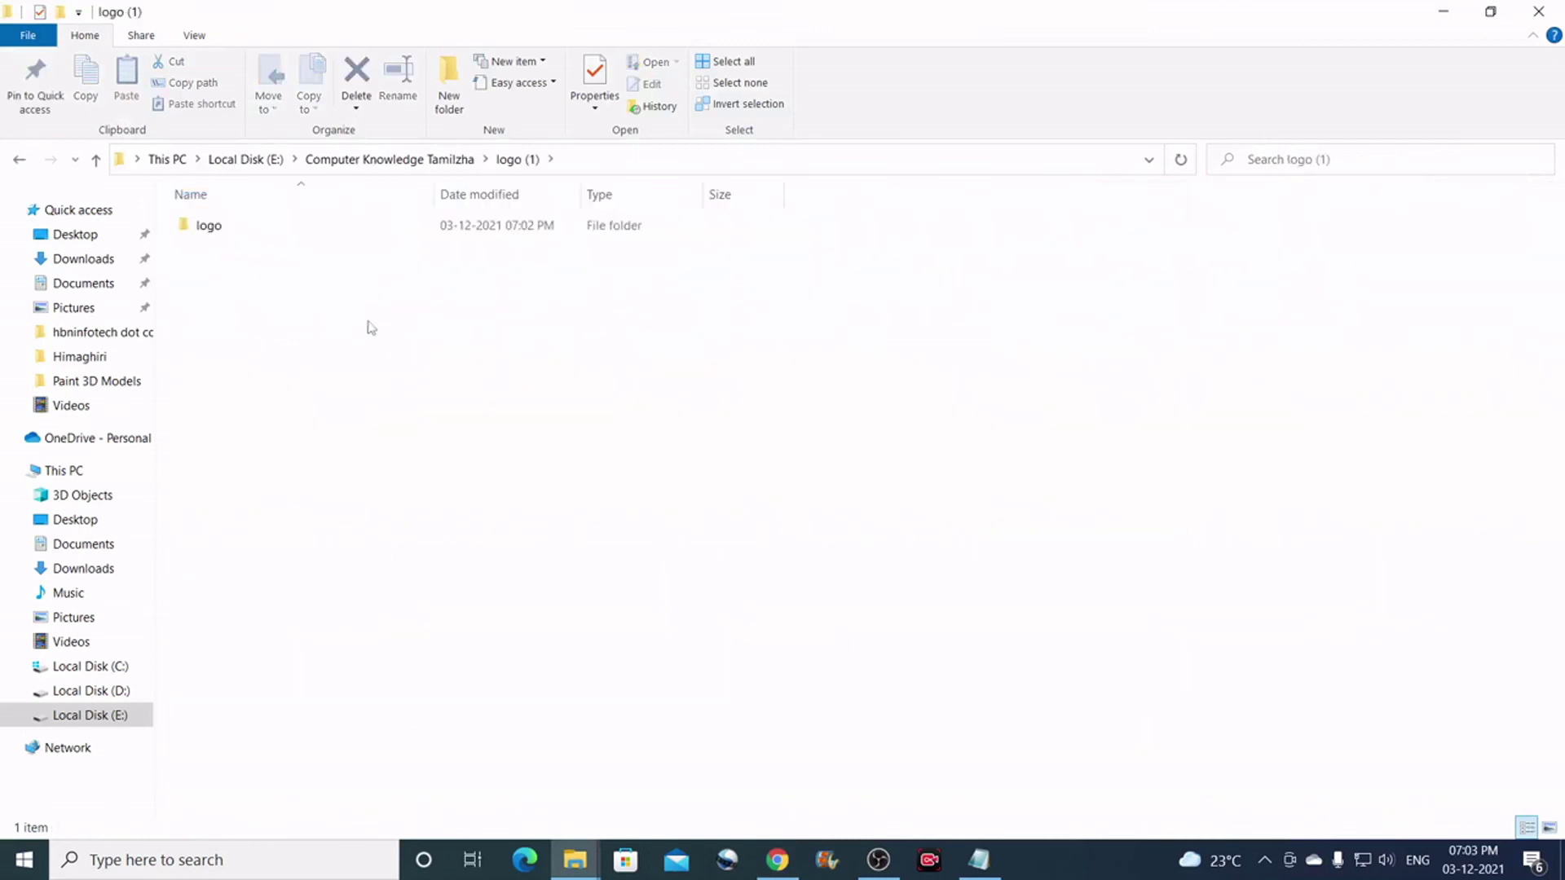
{"action": "double_click", "coordinate": [205, 239]}
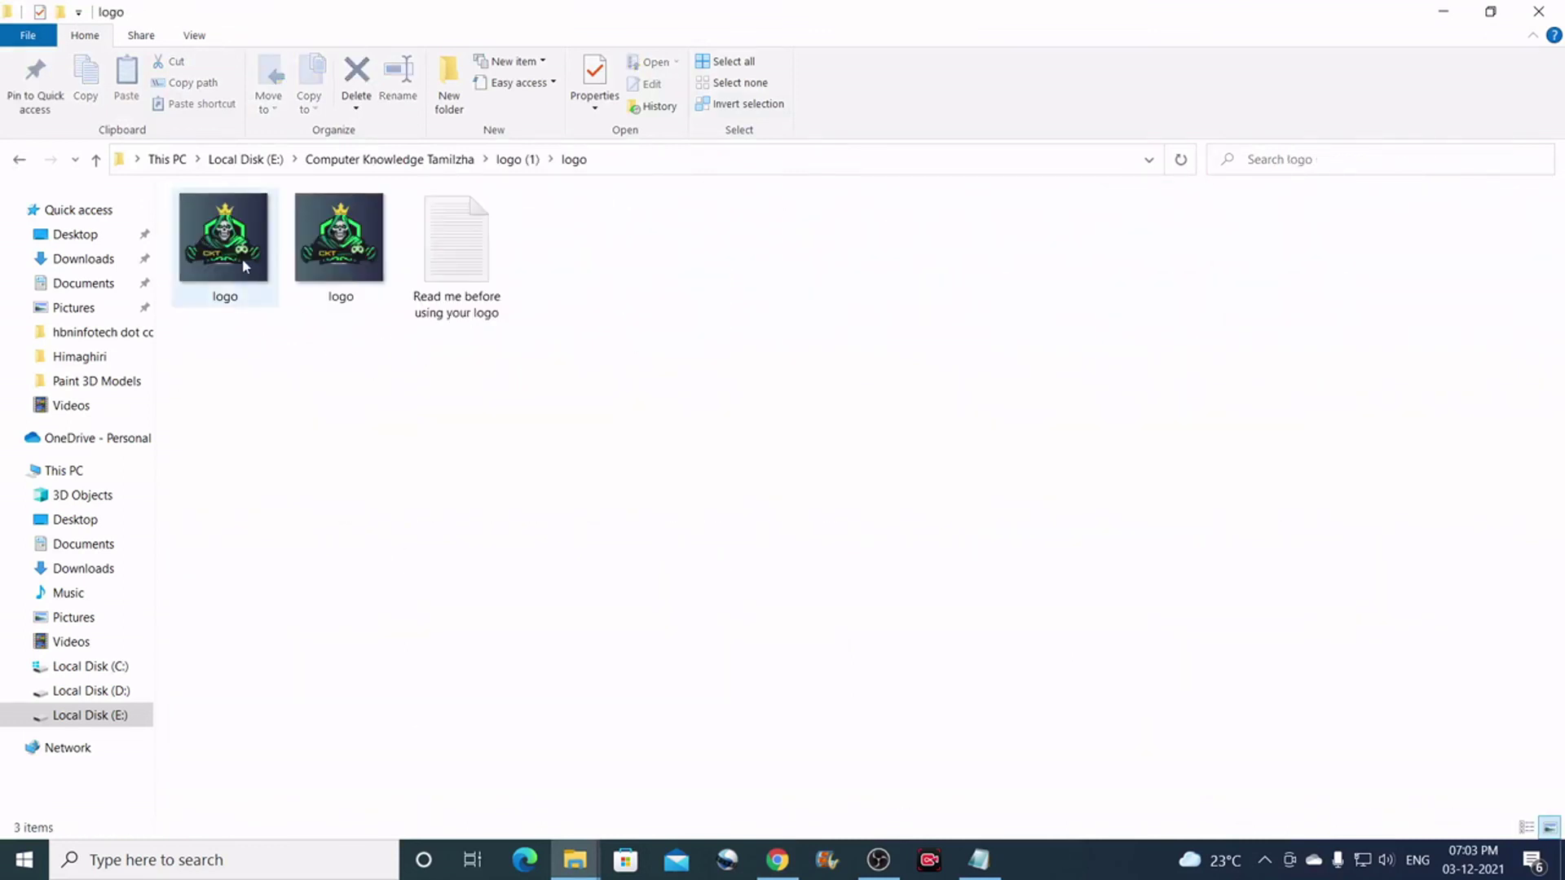
Open the first extracted logo image in Photos.
{"action": "left_click", "coordinate": [242, 265]}
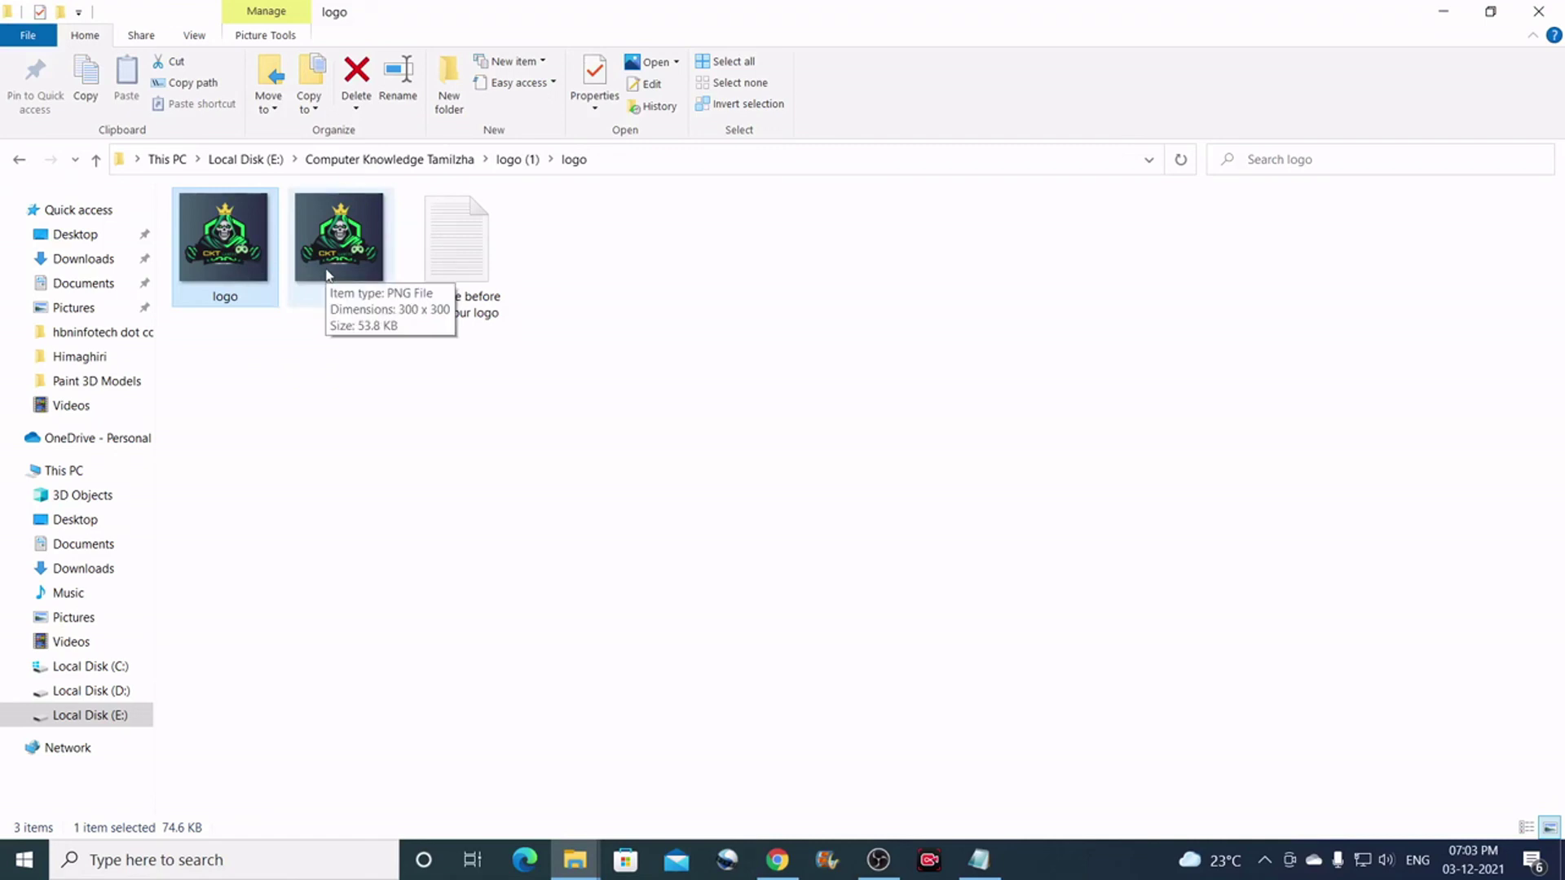
{"action": "right_click", "coordinate": [249, 270]}
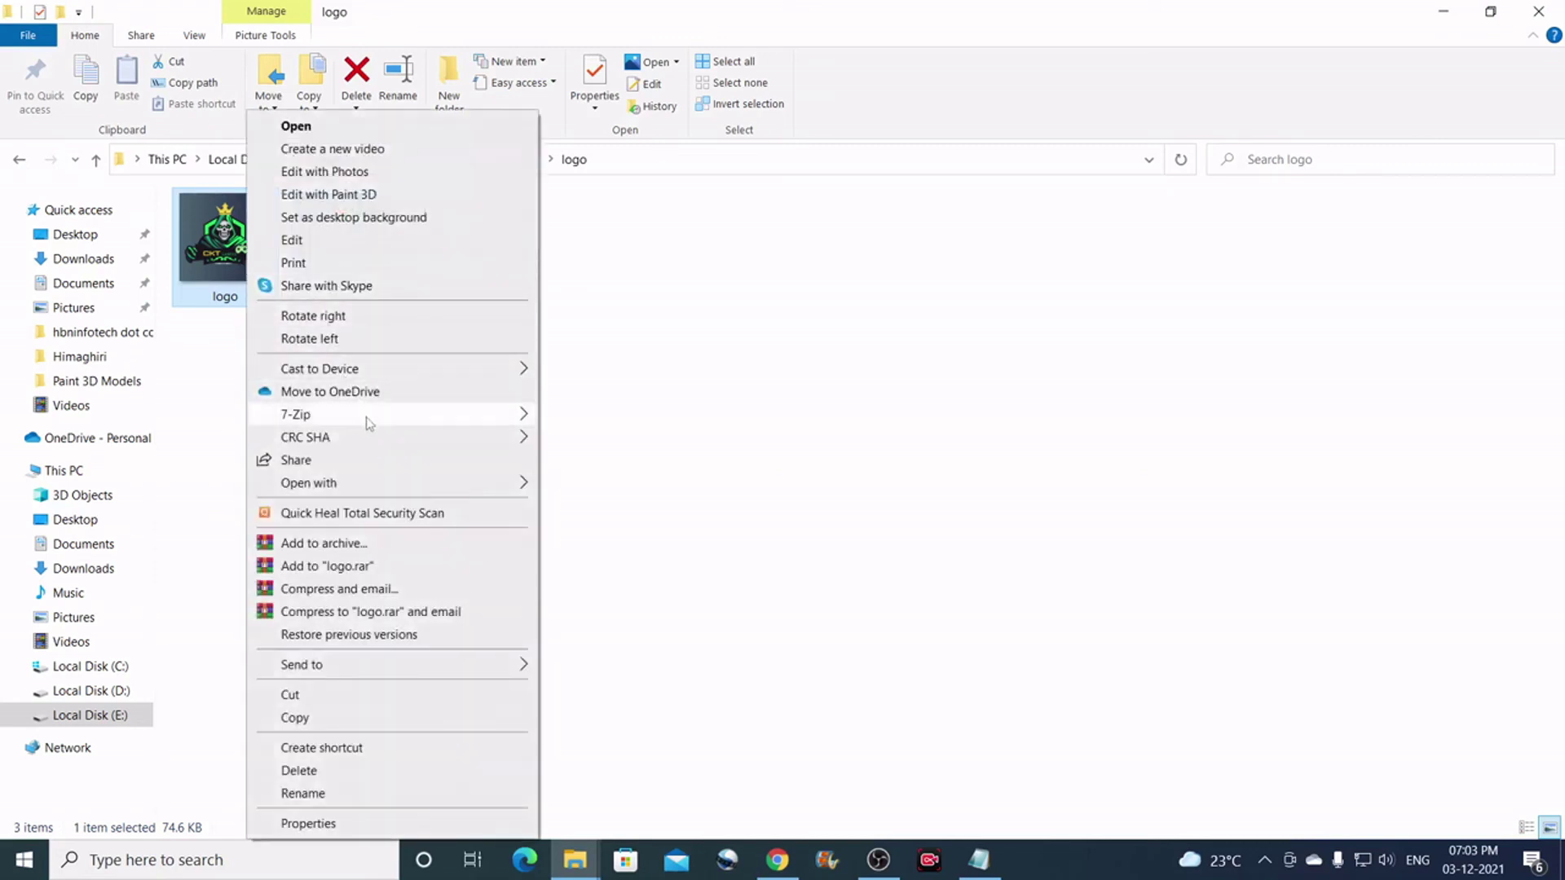
{"action": "mouse_move", "coordinate": [503, 490]}
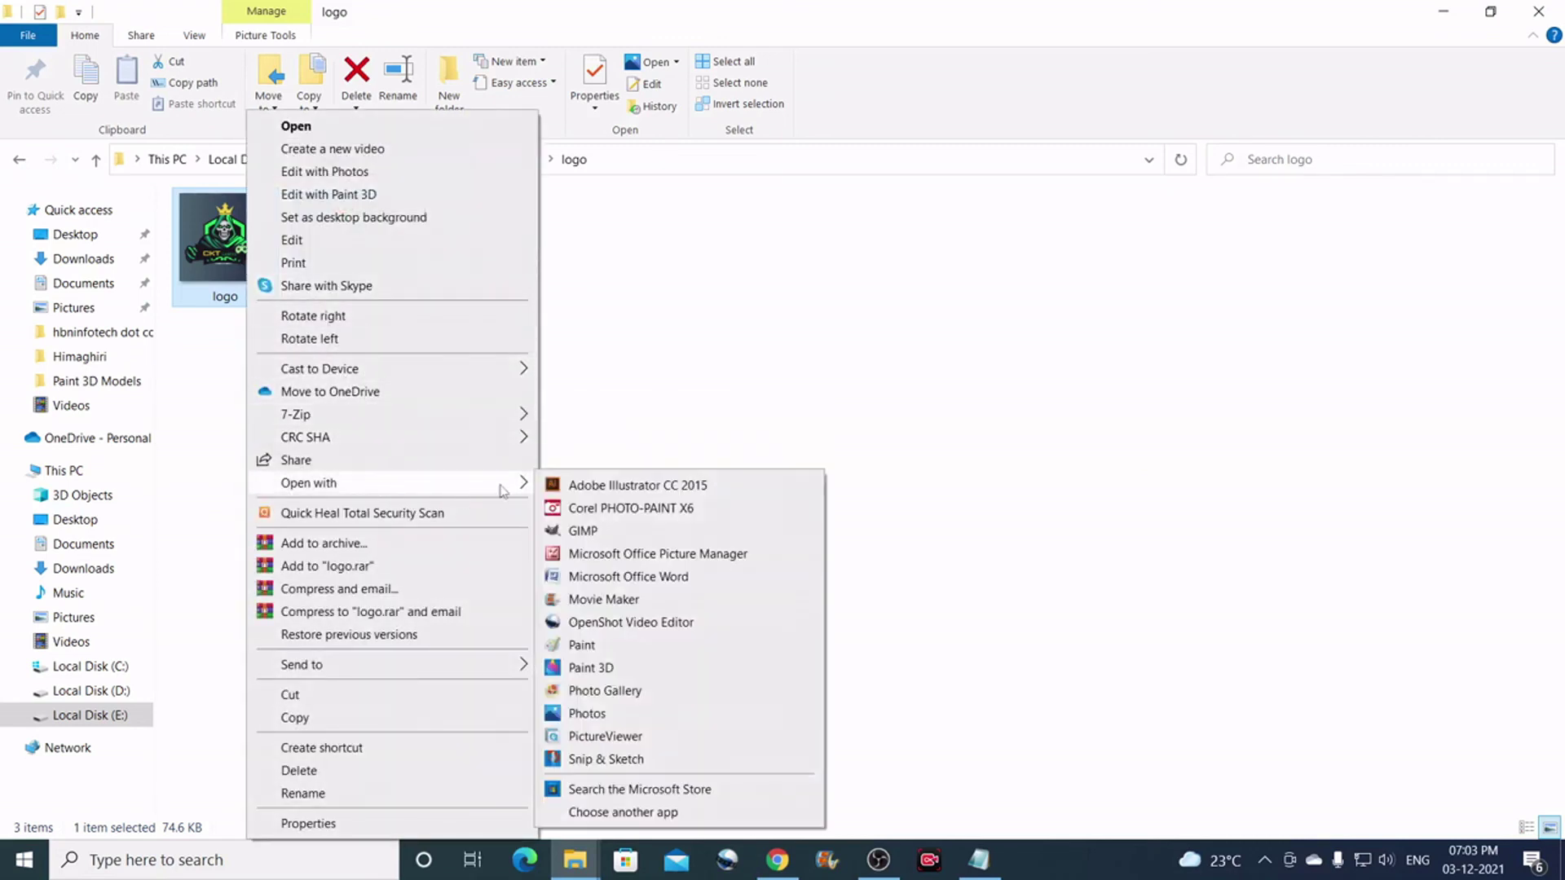
{"action": "left_click", "coordinate": [594, 714]}
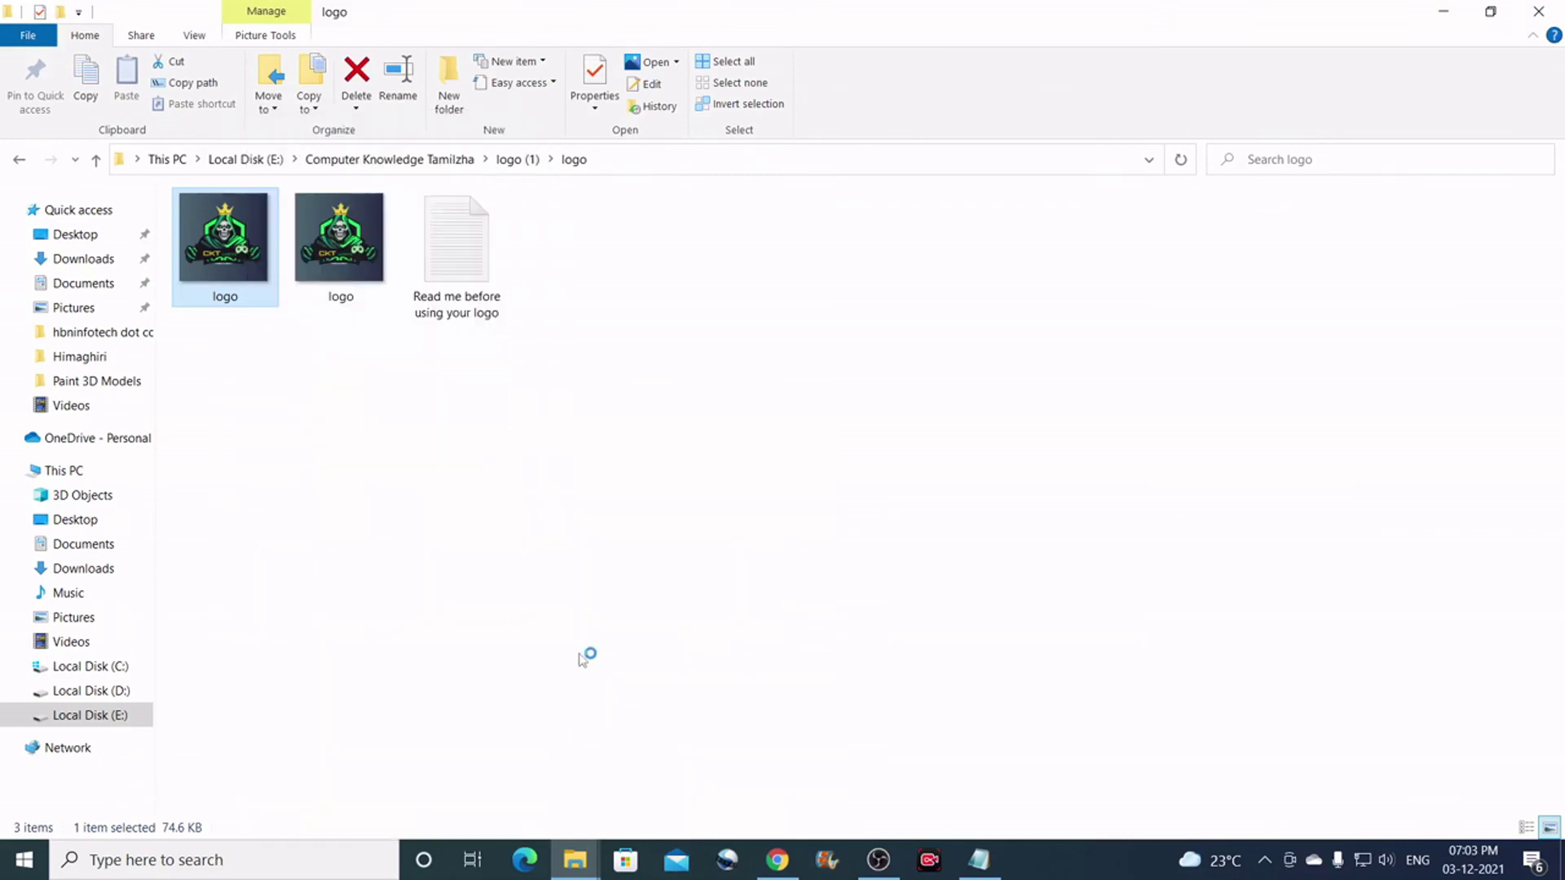